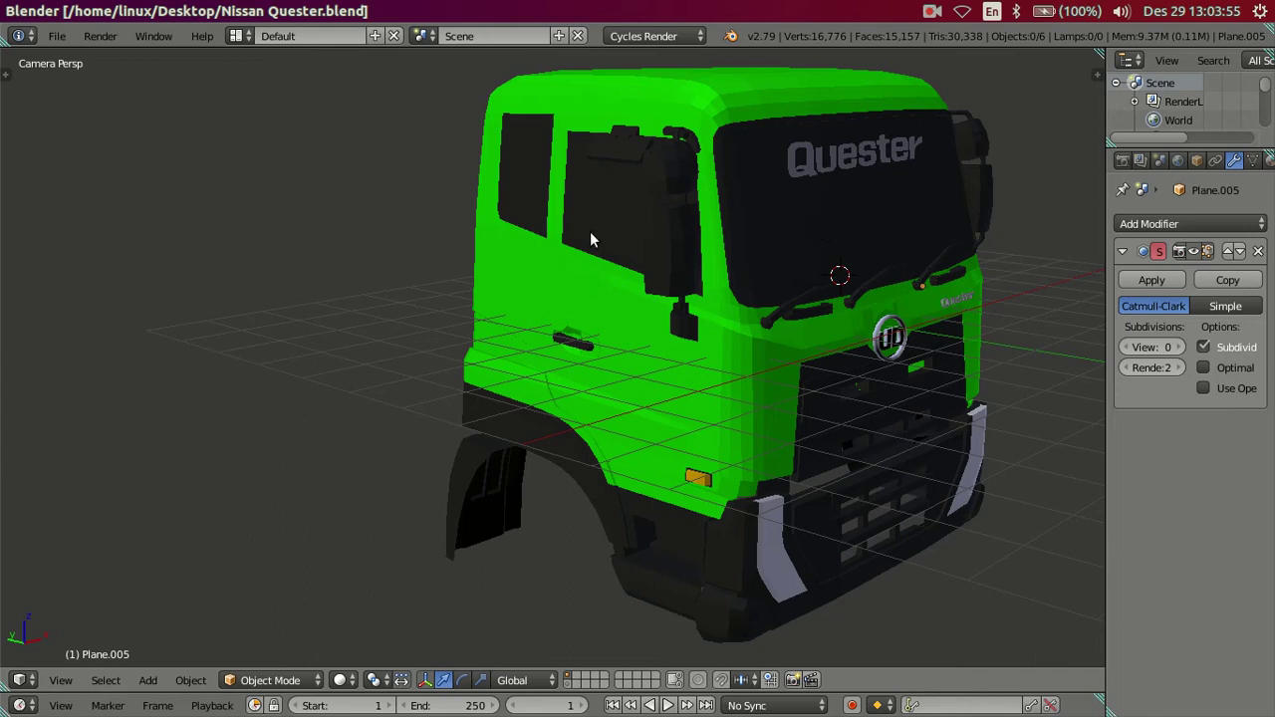
Step: Preview the truck model at subdivision level 2, then lower the preview level again
mouse_move(817, 310)
middle_mouse_down()
mouse_move(443, 285)
mouse_move(572, 339)
mouse_move(754, 322)
mouse_move(531, 347)
mouse_move(637, 334)
middle_mouse_up()
scroll(558, 329, "up", 5)
scroll(558, 324, "down", 5)
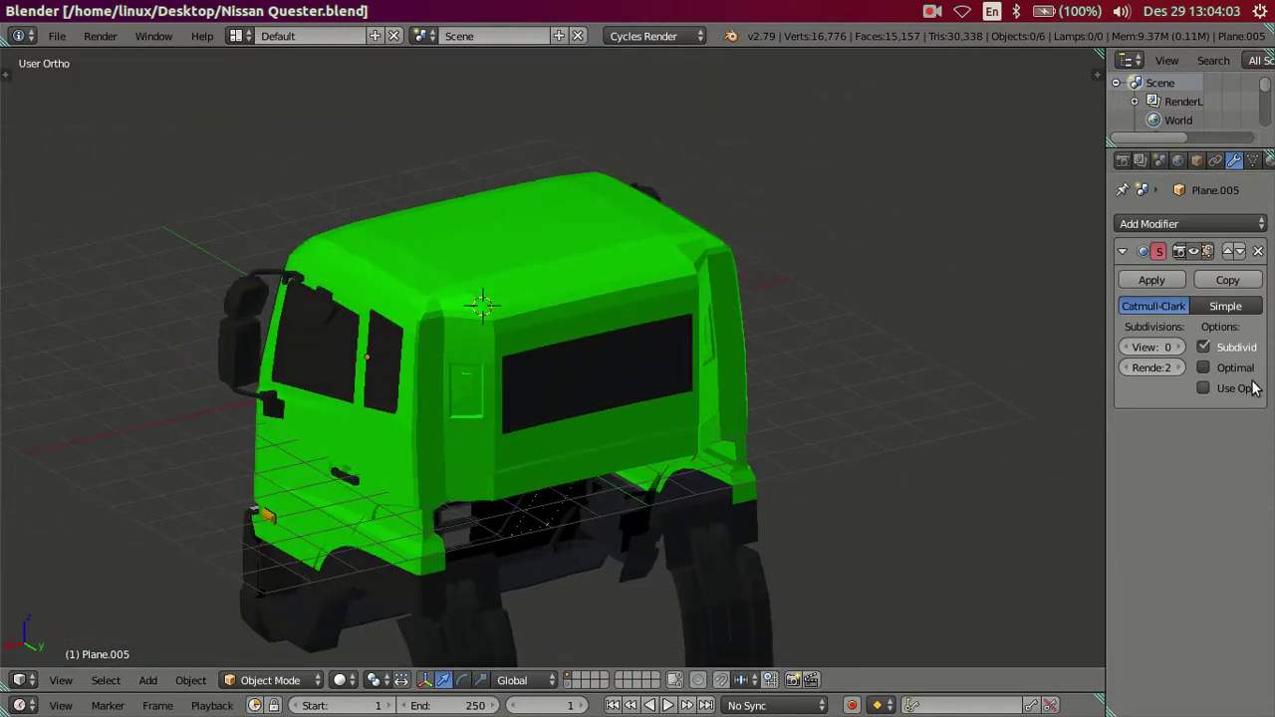
left_click(1179, 347)
left_click(1179, 347)
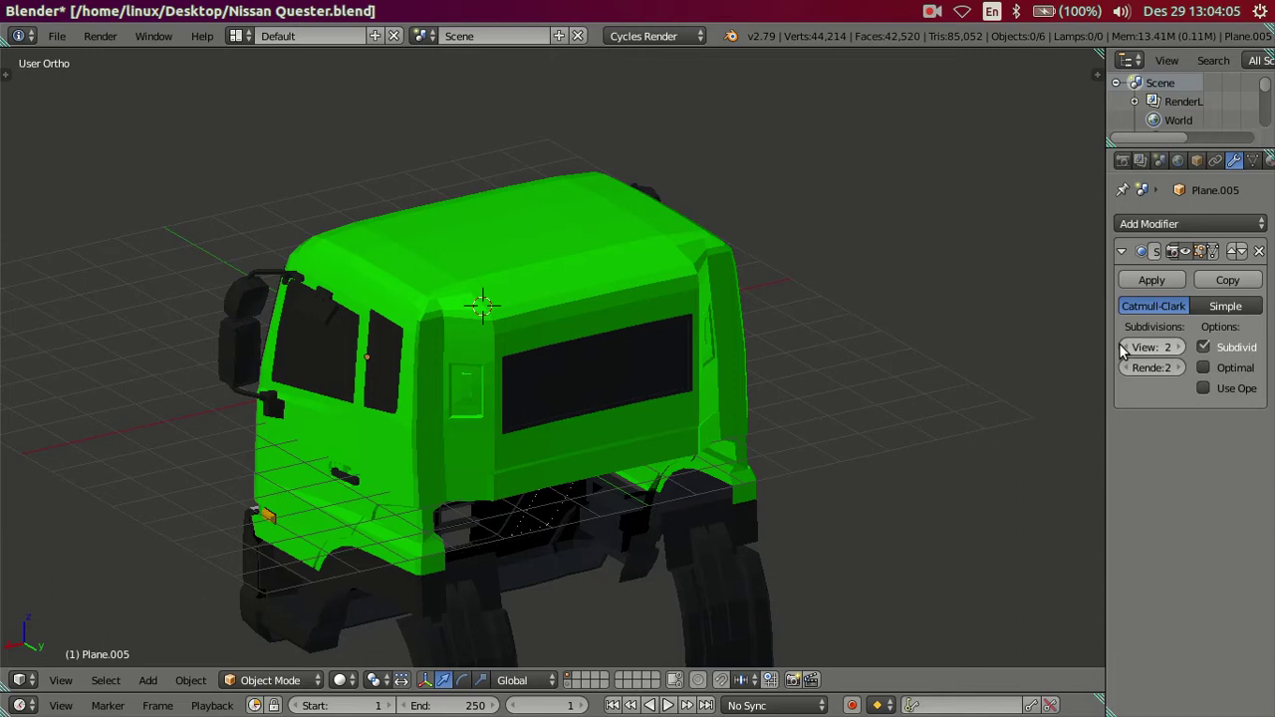
scroll(524, 346, "up", 2)
scroll(525, 344, "down", 3)
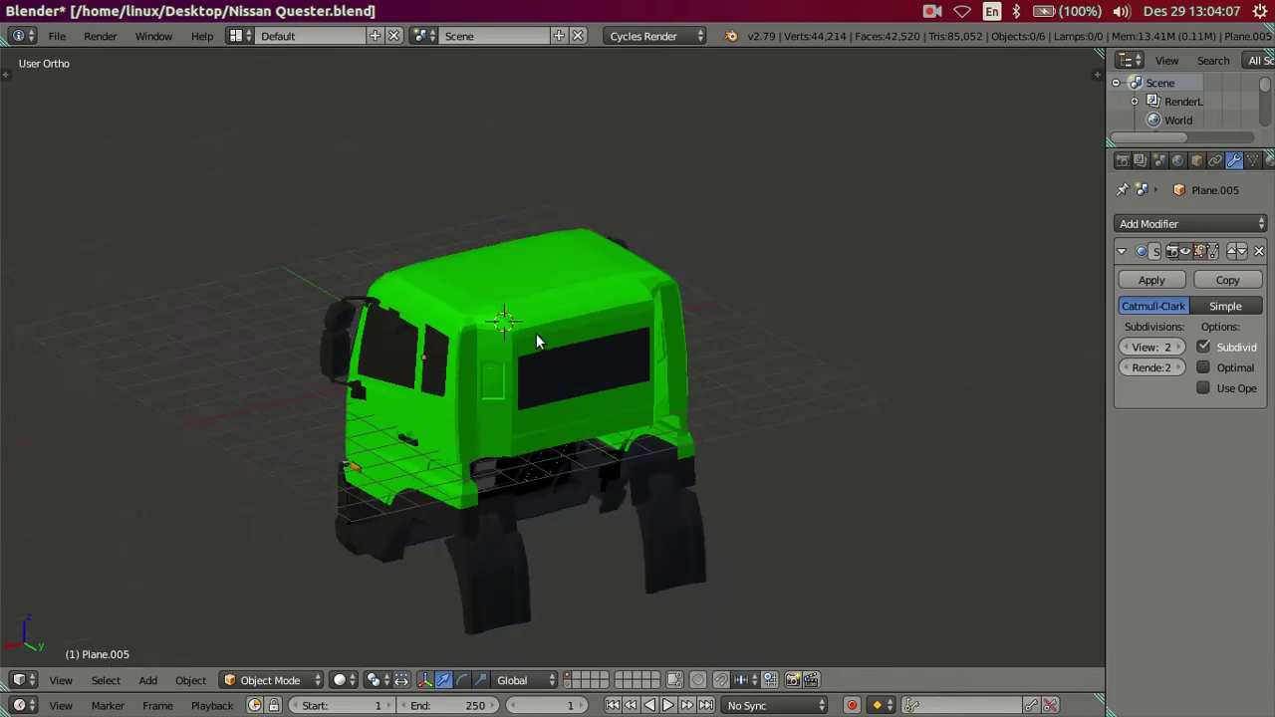
left_click(1128, 347)
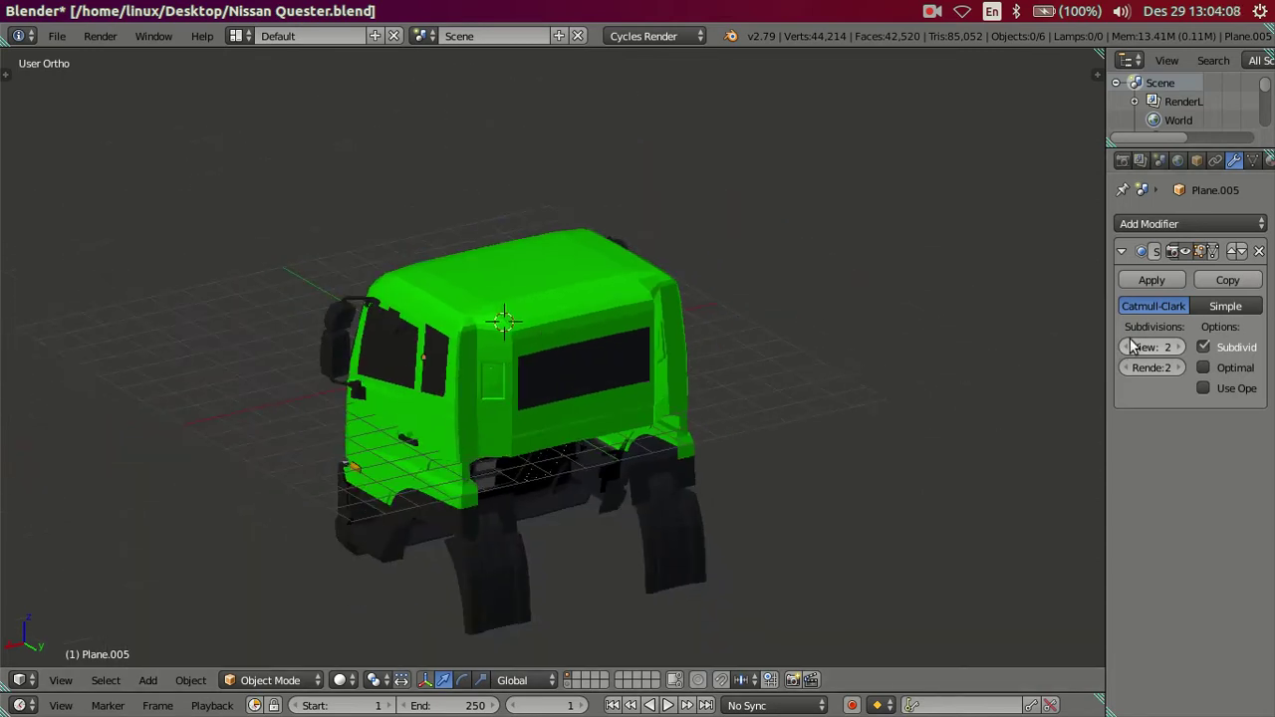
Step: Select the green cab body, check it at subdivision preview 2, then reset it to 0
right_click(607, 372)
scroll(607, 371, "up", 2)
middle_click_drag(930, 465, 896, 358)
left_click(1186, 567)
left_click(1185, 566)
scroll(866, 446, "up", 2)
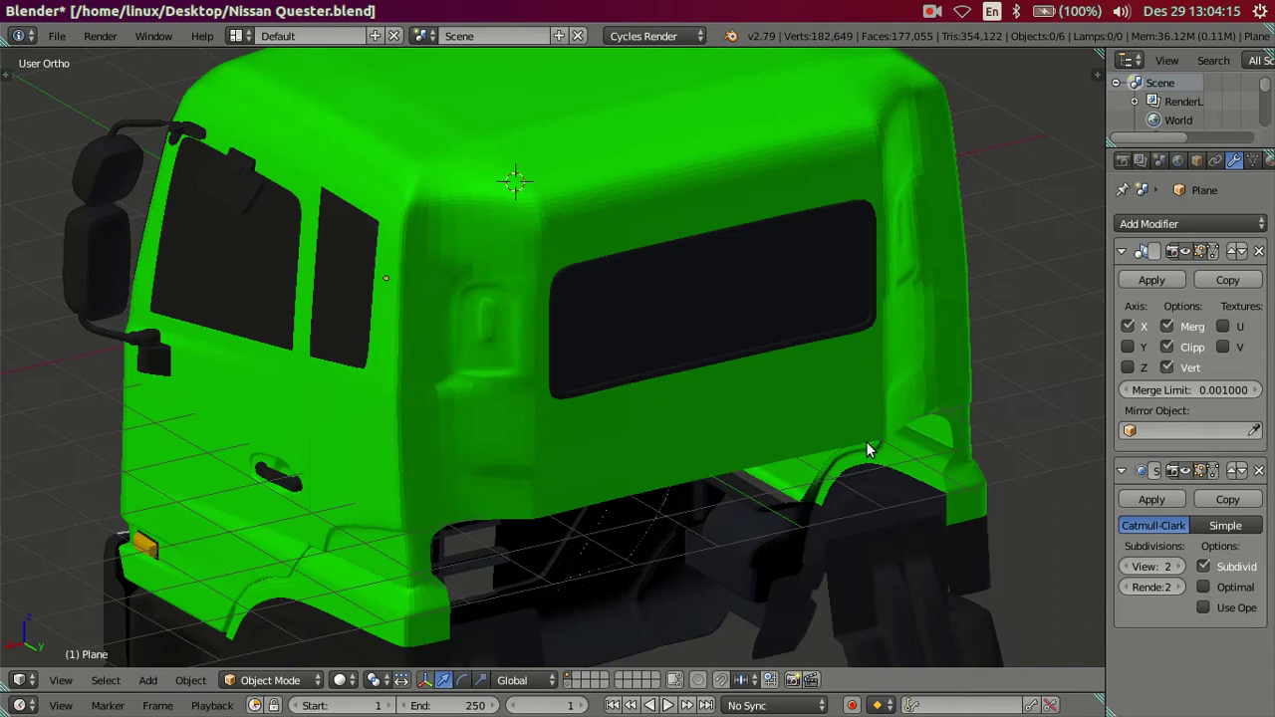
mouse_move(839, 431)
middle_mouse_down()
mouse_move(789, 431)
mouse_move(811, 436)
middle_mouse_up()
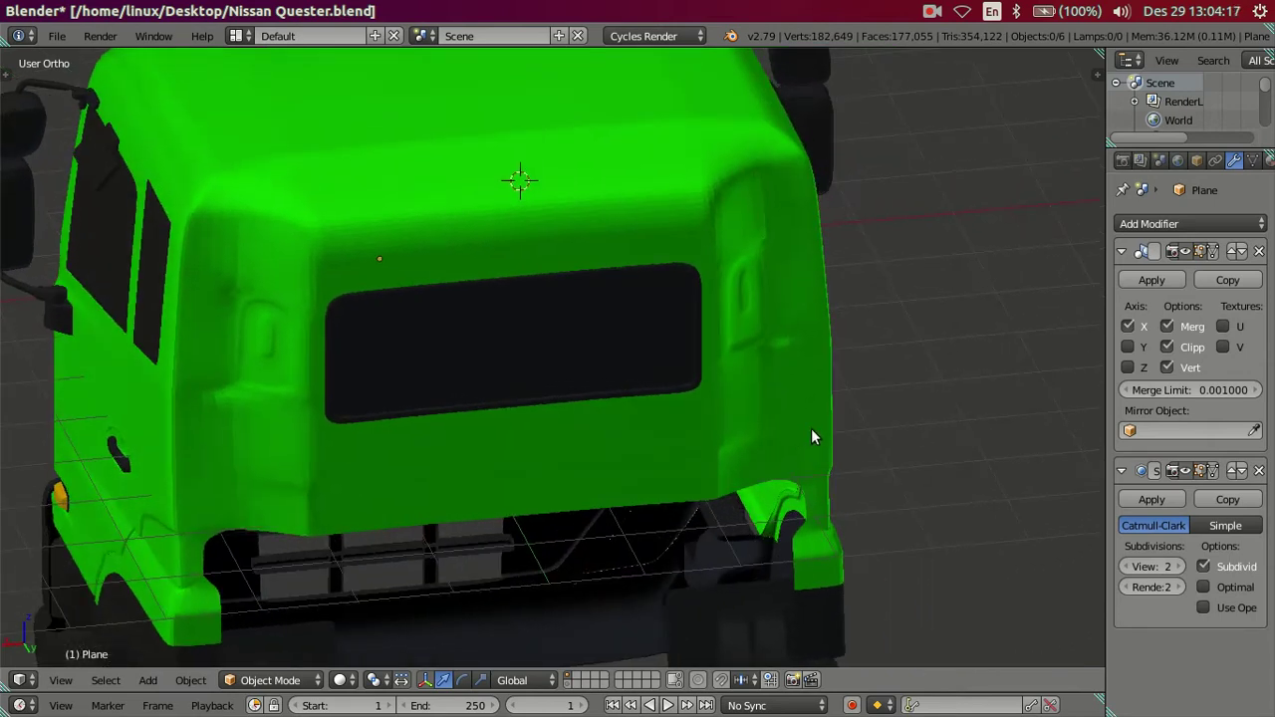
left_click(1125, 567)
left_click(1126, 567)
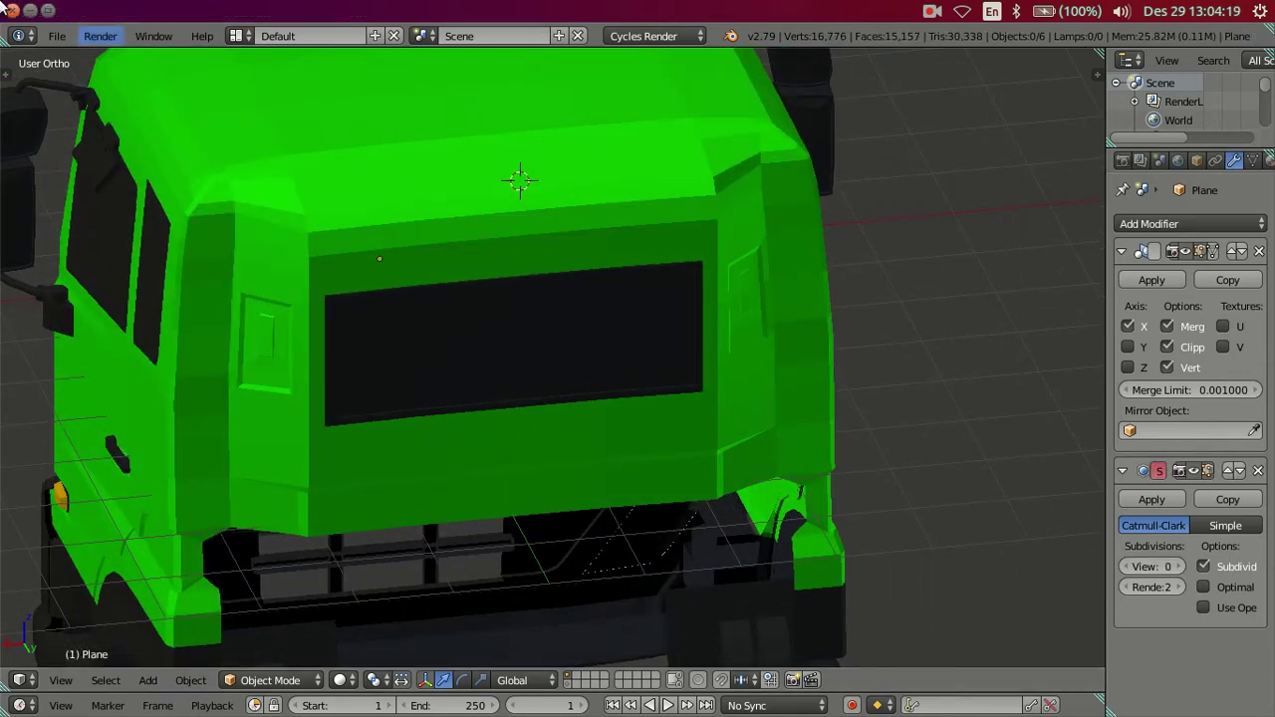
Step: Open the rear-view truck photo from the desktop, zoom in on it, and return to Blender
left_click(12, 10)
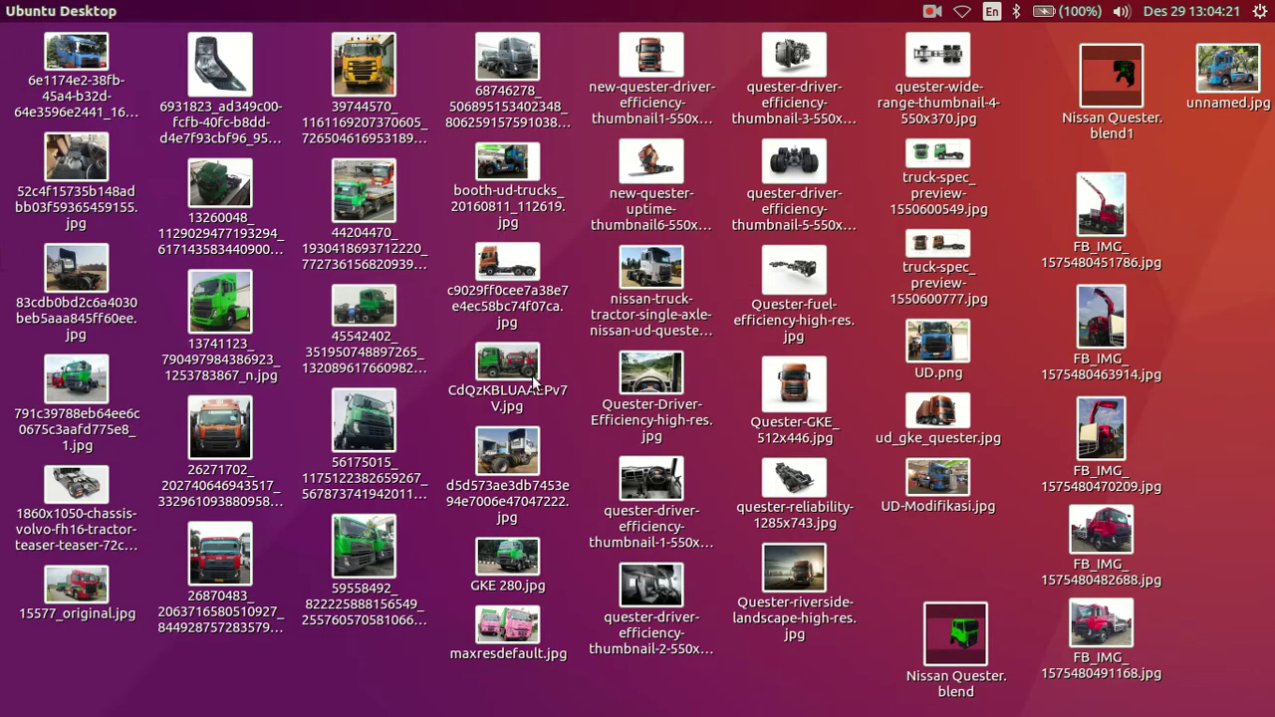
left_click(523, 458)
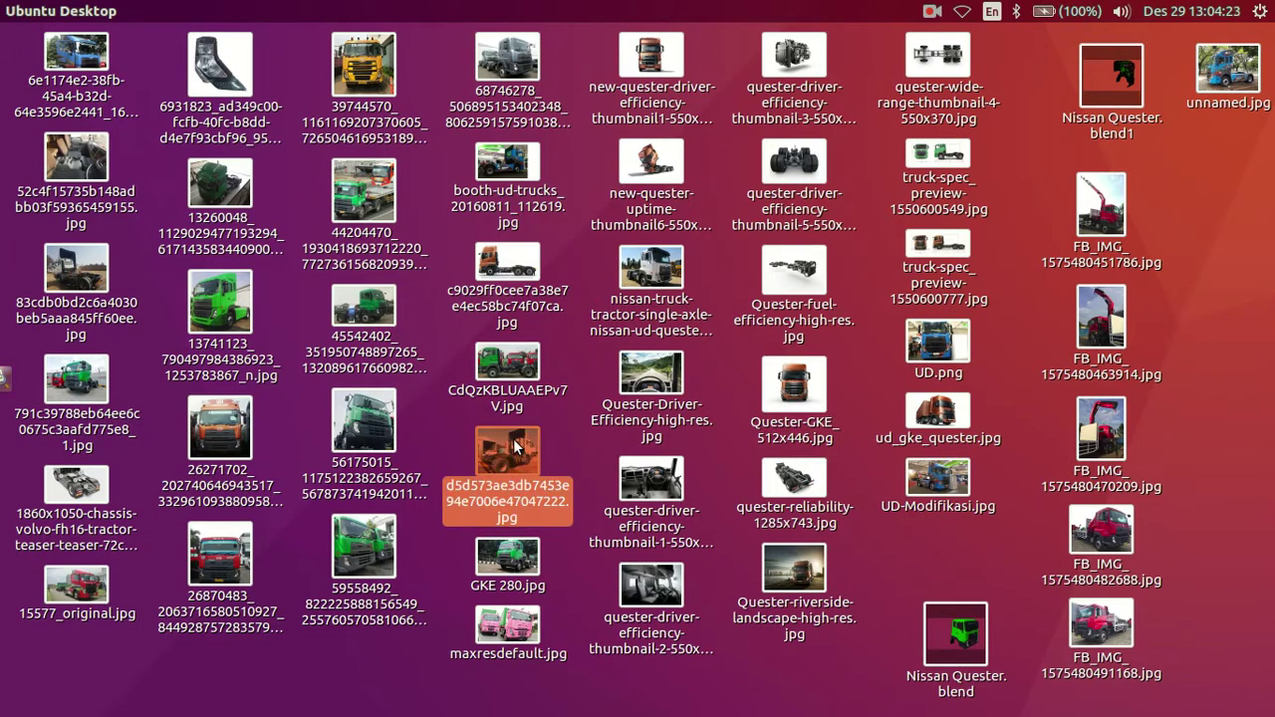
double_click(516, 448)
scroll(661, 372, "up", 2)
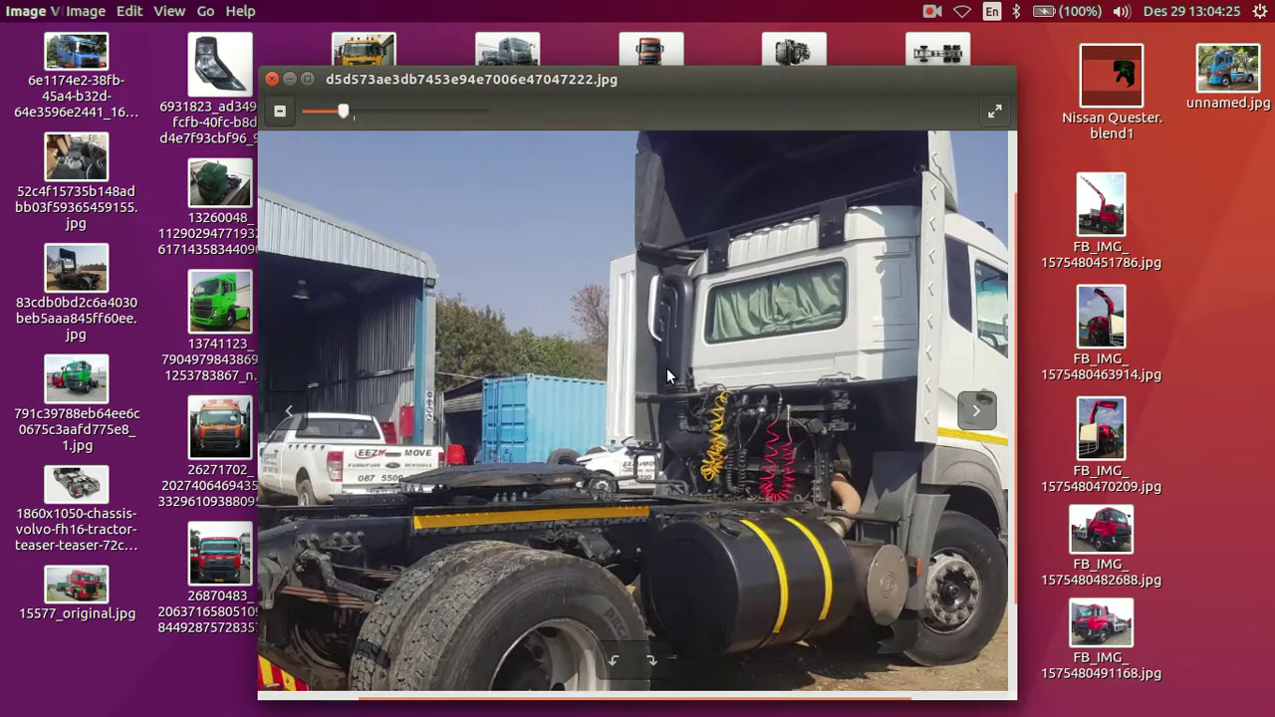
scroll(673, 377, "up", 2)
scroll(685, 379, "up", 1)
scroll(685, 379, "up", 1)
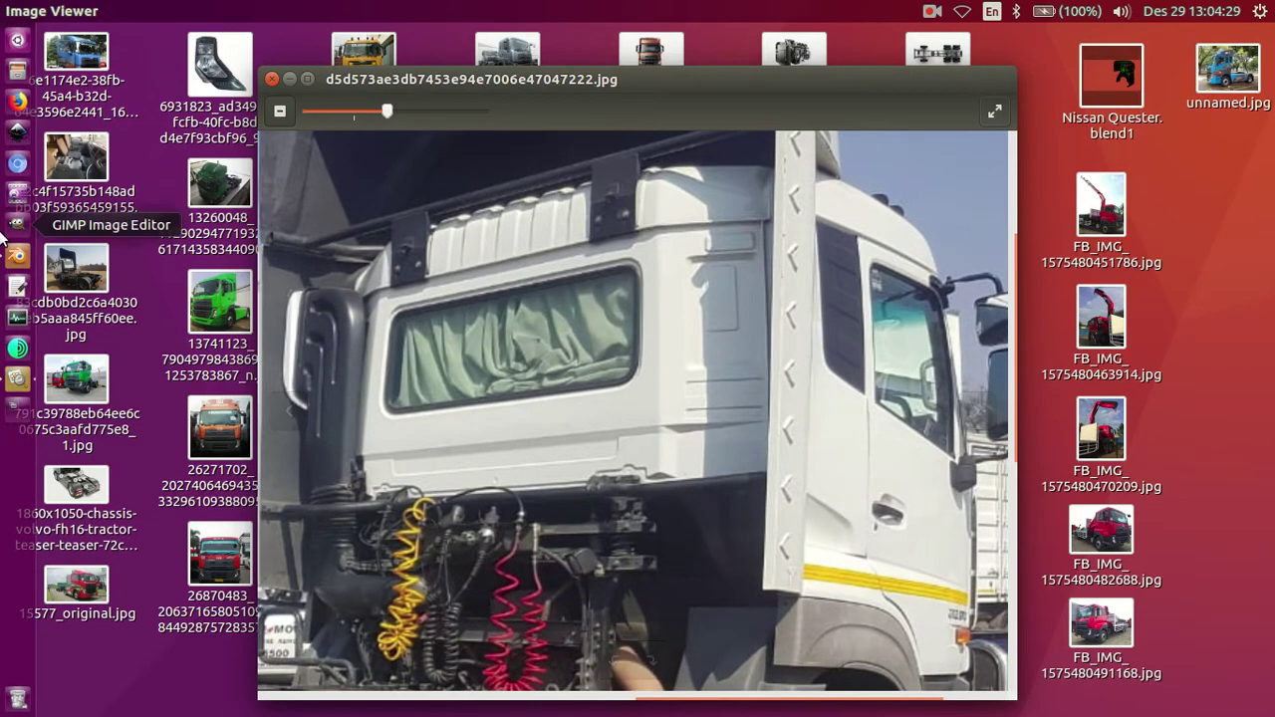
left_click(17, 261)
middle_click_drag(390, 291, 516, 330)
Step: Enter edit mode on the cab and frame the rear window in Back Ortho view
scroll(516, 329, "up", 4)
key("Tab")
scroll(503, 320, "down", 2)
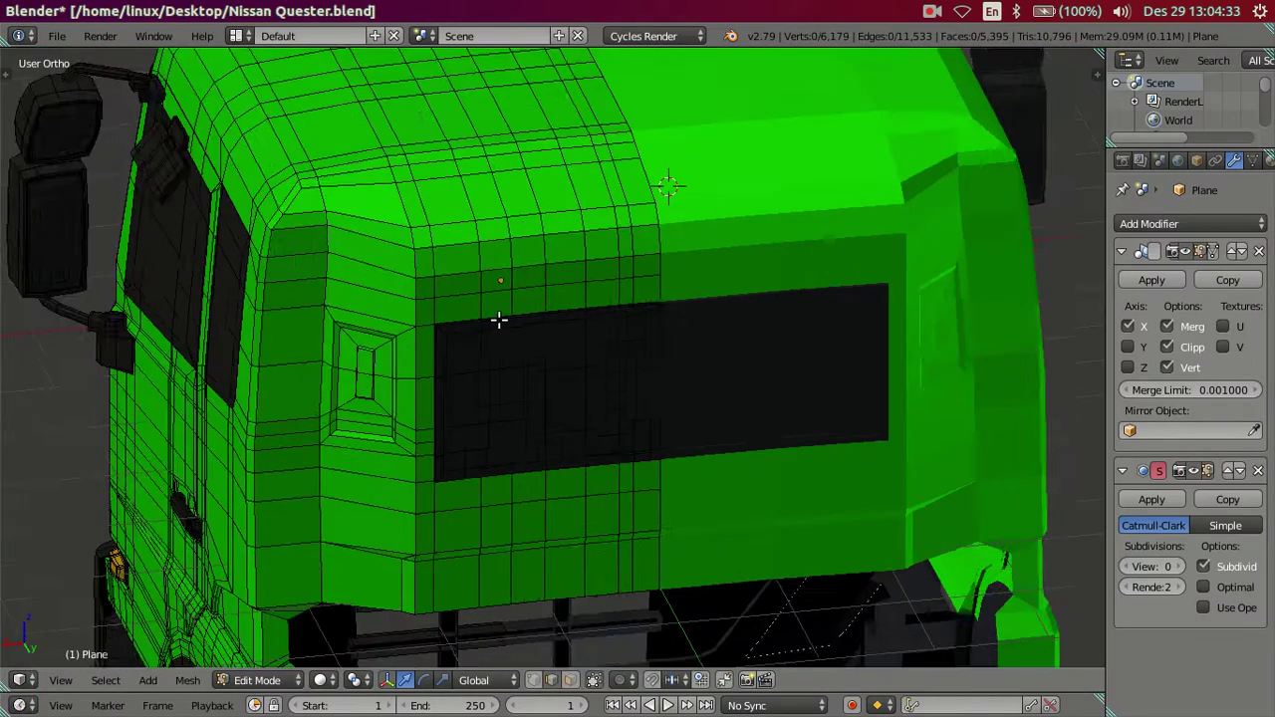
scroll(508, 324, "down", 2)
scroll(535, 339, "down", 2)
key("KP_6")
key("ctrl+KP_1")
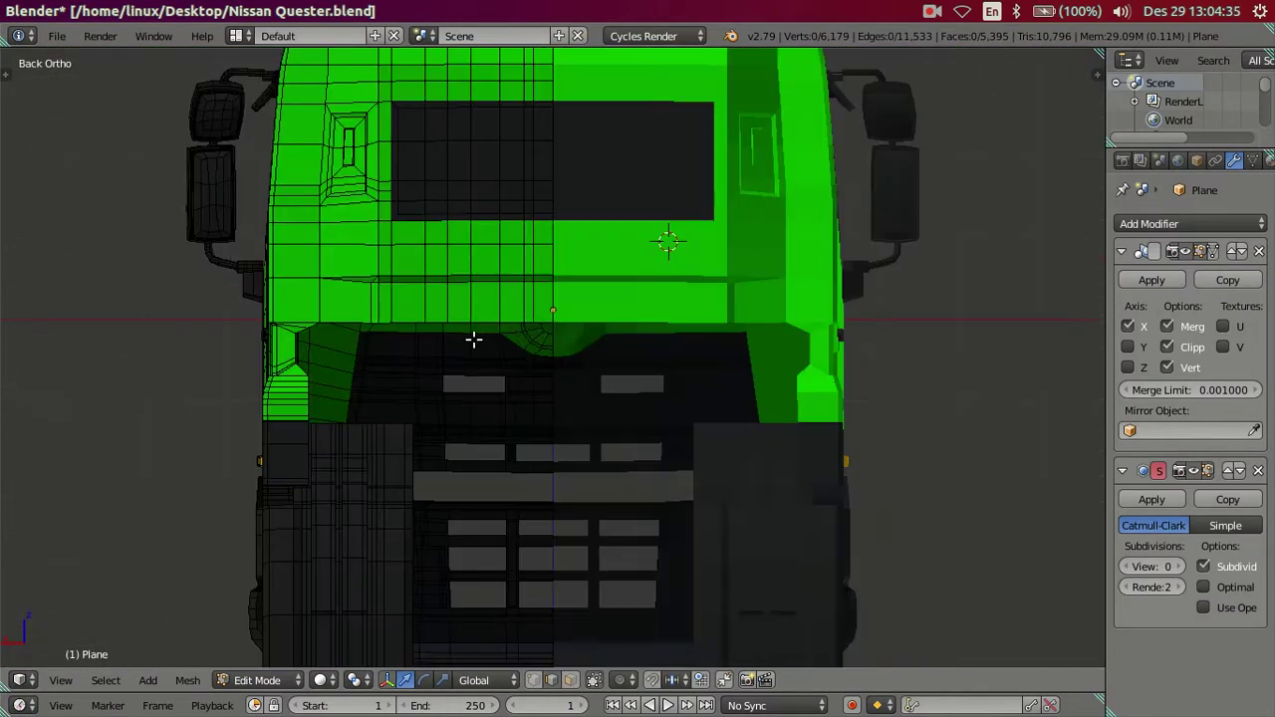
scroll(472, 338, "up", 2)
middle_click_drag(421, 179, 557, 481, "shift")
scroll(444, 379, "up", 4)
scroll(398, 336, "up", 1)
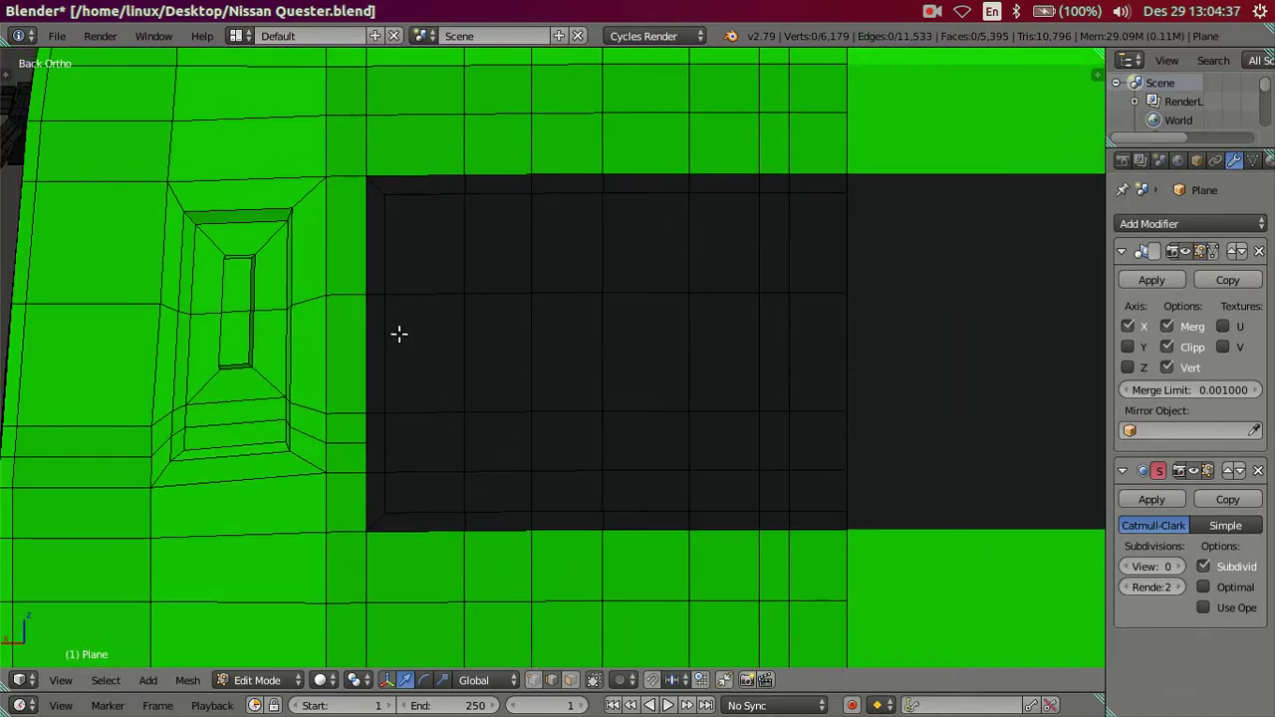
scroll(404, 342, "down", 1)
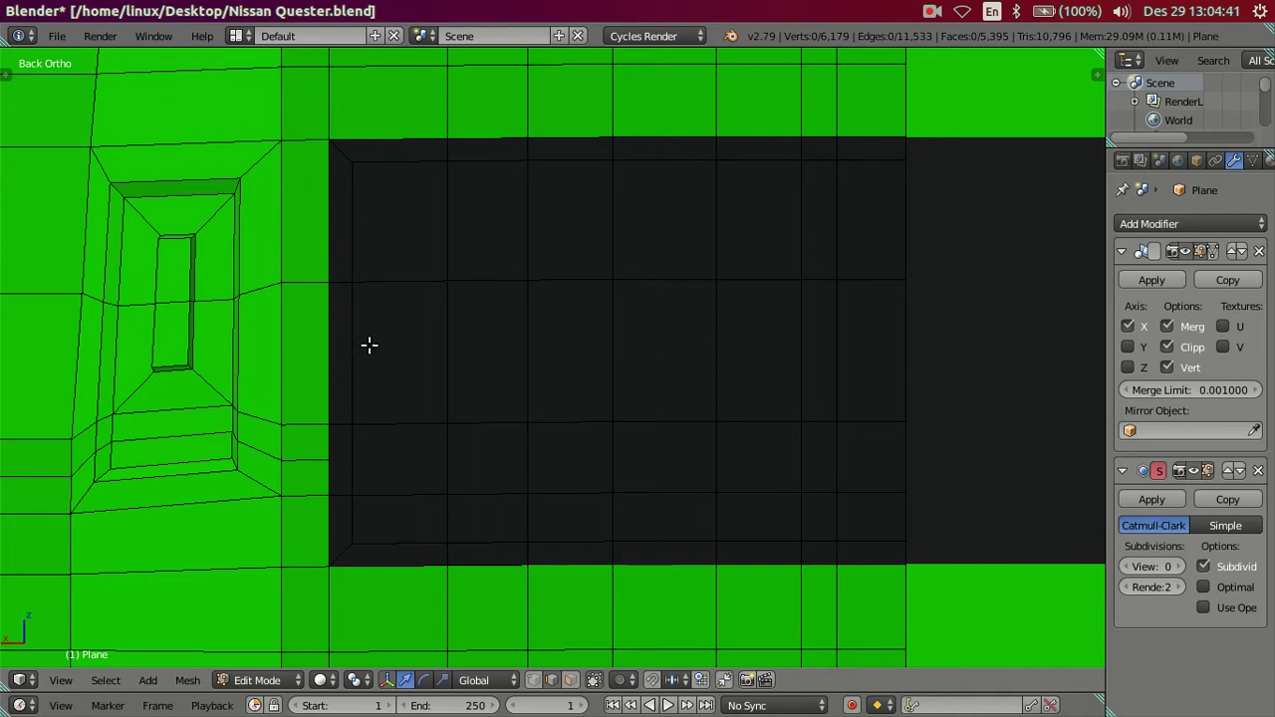
Step: Dissolve the vertical edges crossing the rear window, then pick a window face
right_click(446, 348, "alt")
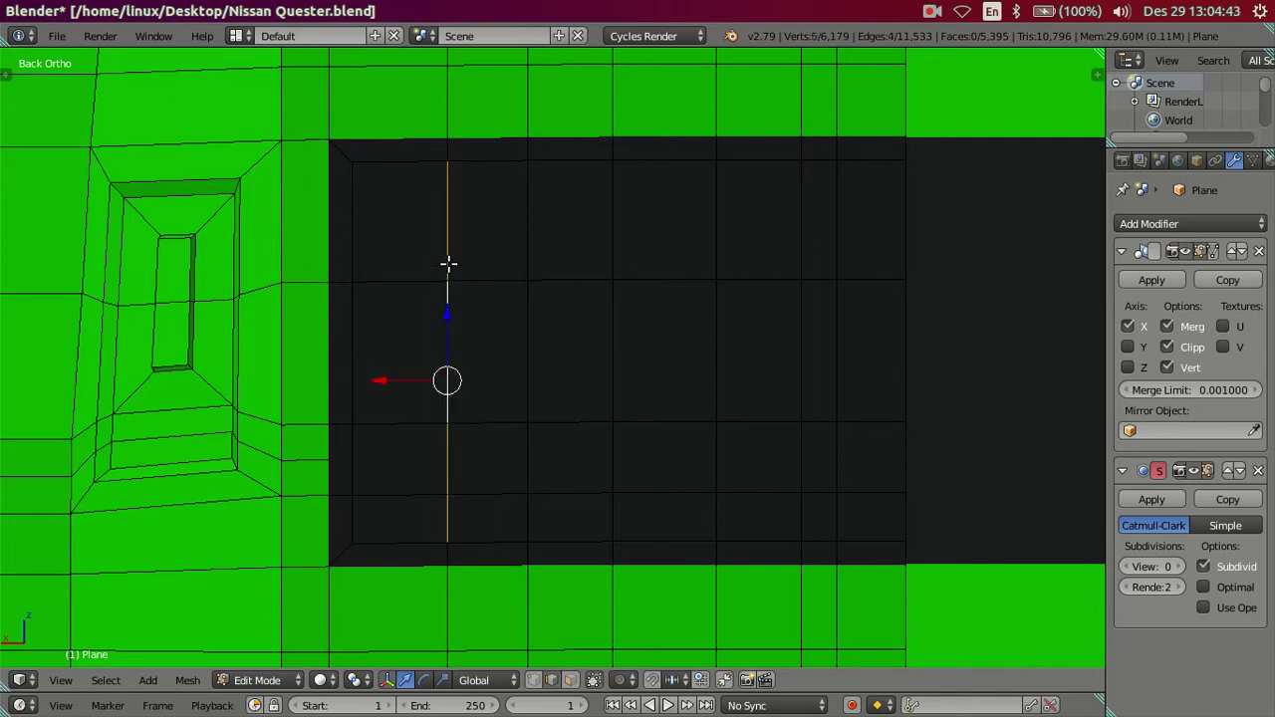
right_click(447, 147, "alt+shift")
right_click(442, 553, "alt+shift")
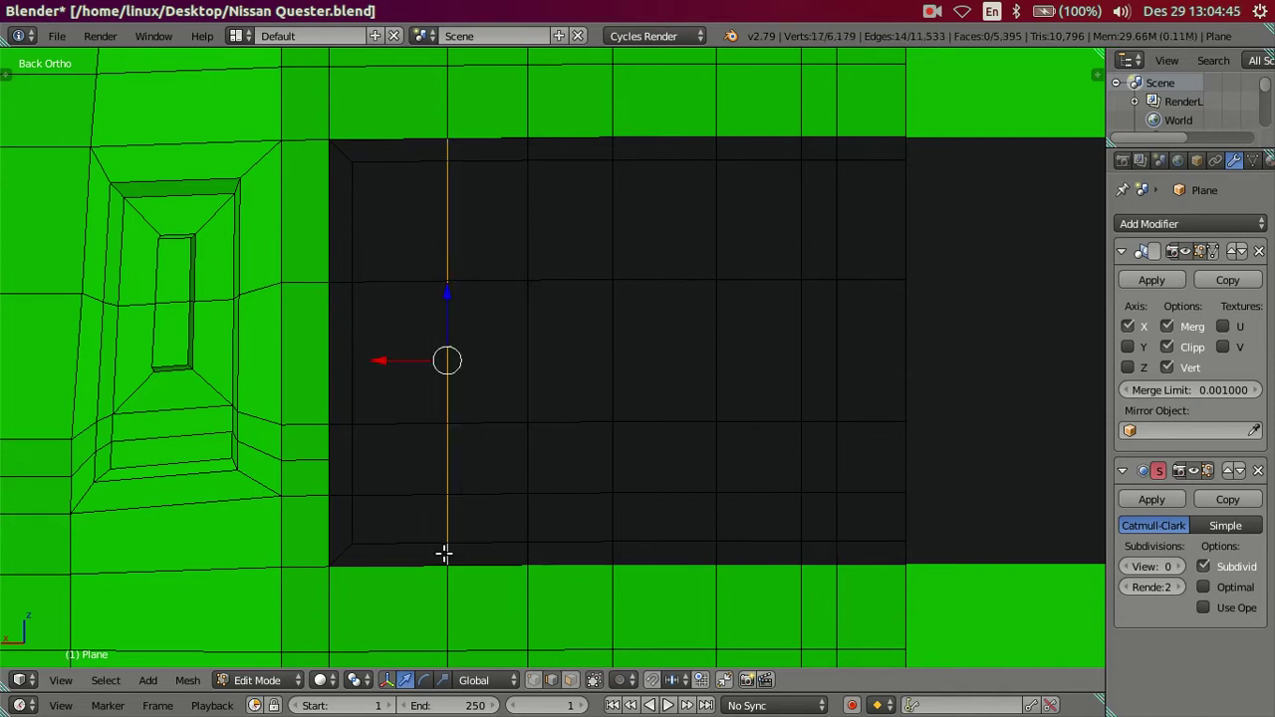
key("x")
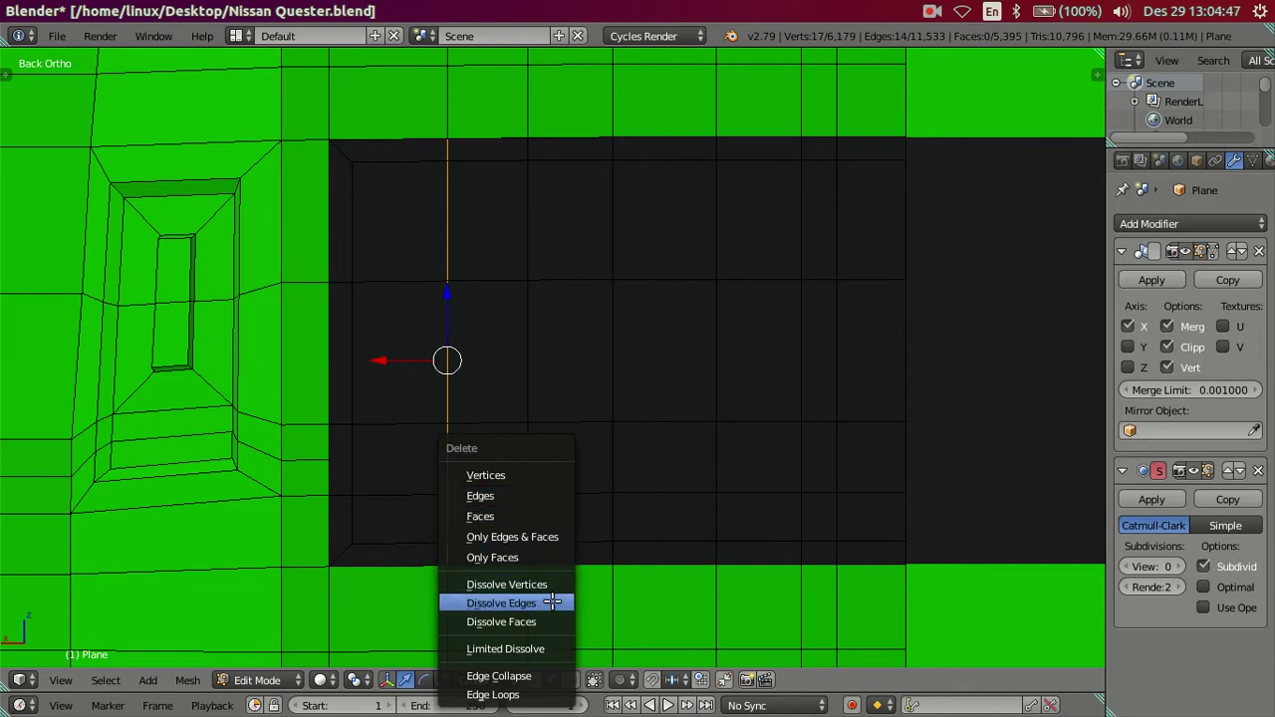
left_click(551, 602)
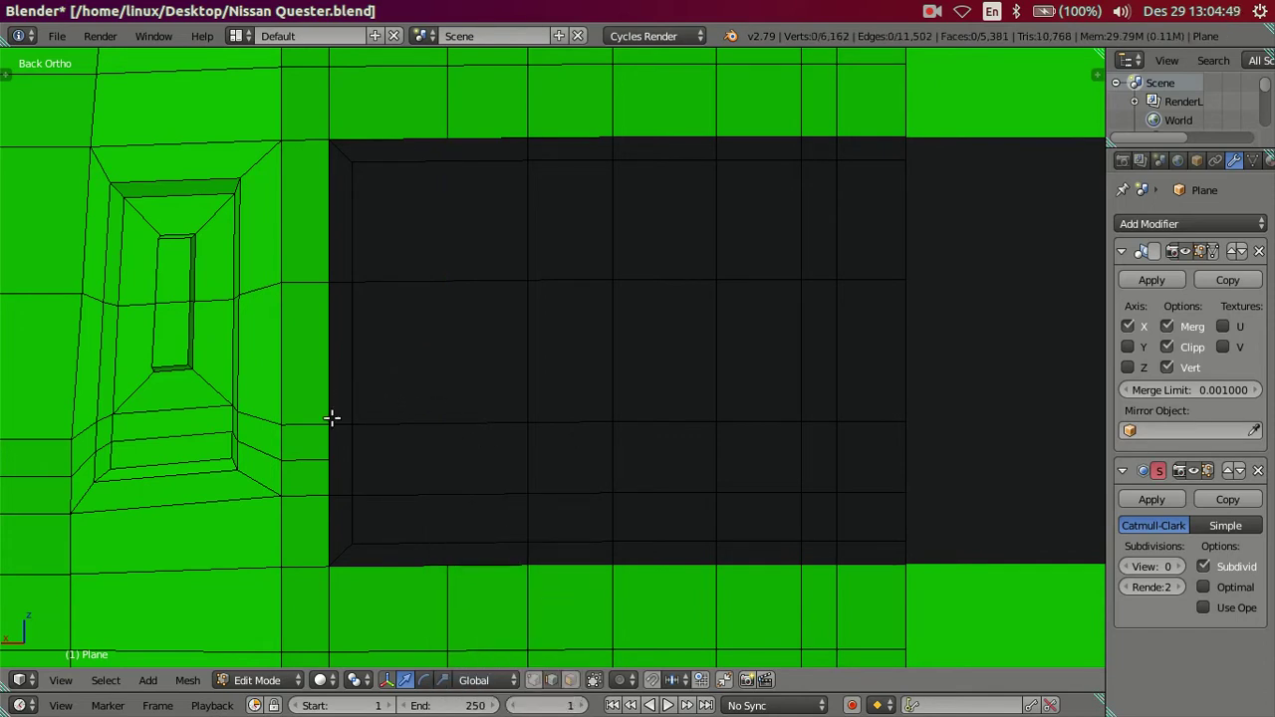
right_click(341, 418, "alt")
Step: Select the linked rear window faces and trim the selection to the left vertical strip
key("l")
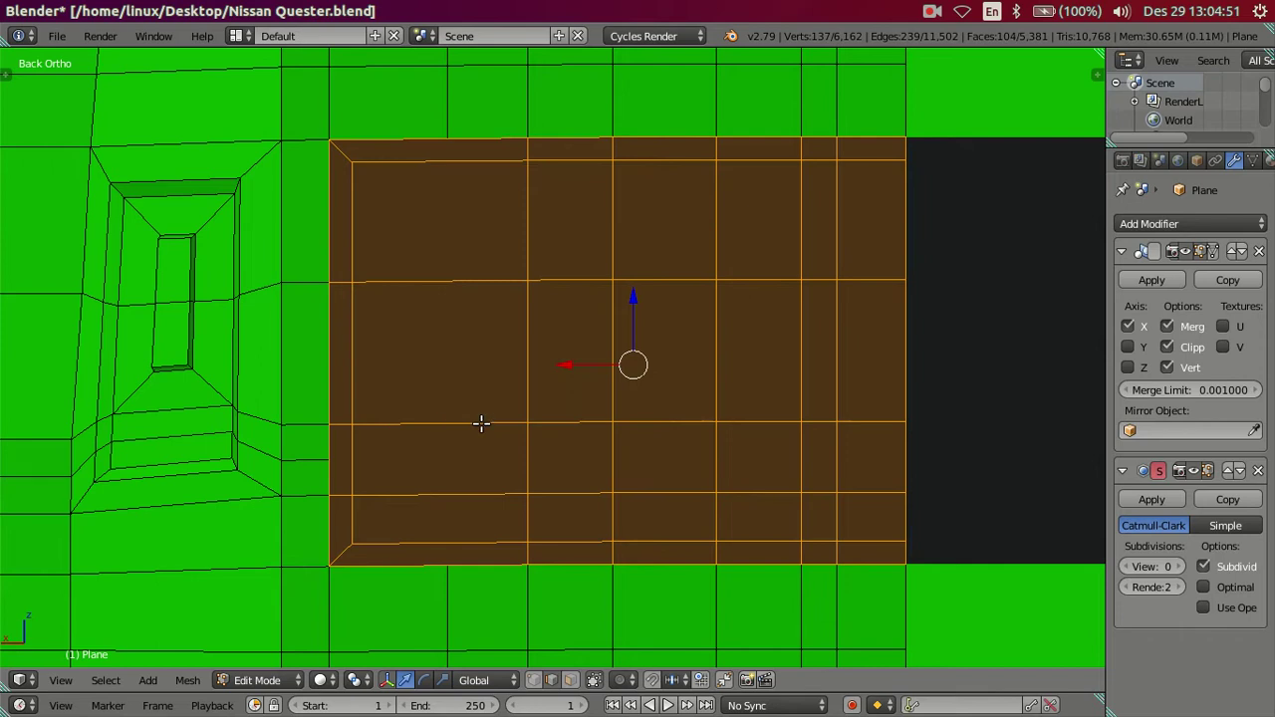
key("z")
key("c")
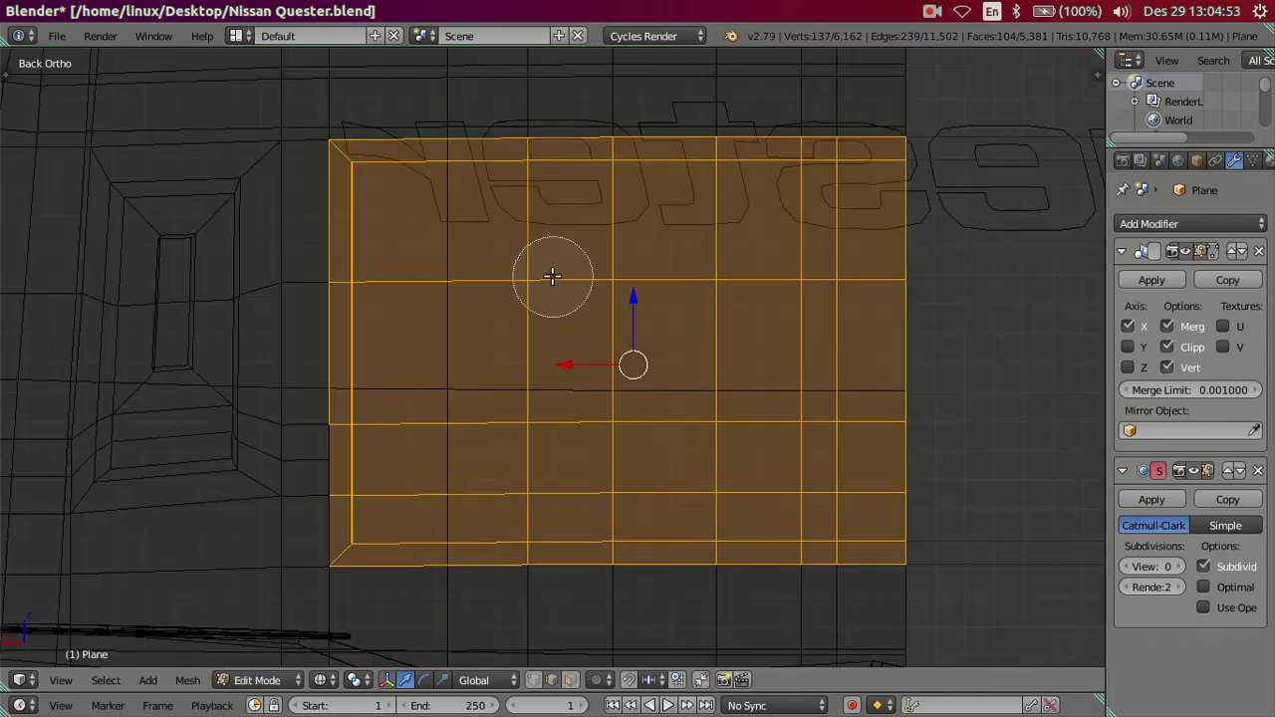
middle_click(545, 144)
middle_click_drag(545, 144, 763, 143)
scroll(759, 145, "down", 2)
scroll(806, 142, "down", 2)
scroll(859, 169, "down", 1)
mouse_move(860, 169)
middle_mouse_down()
mouse_move(862, 455)
mouse_move(774, 534)
mouse_move(609, 558)
mouse_move(549, 518)
mouse_move(575, 335)
mouse_move(686, 345)
middle_mouse_up()
right_click(675, 380)
key("z")
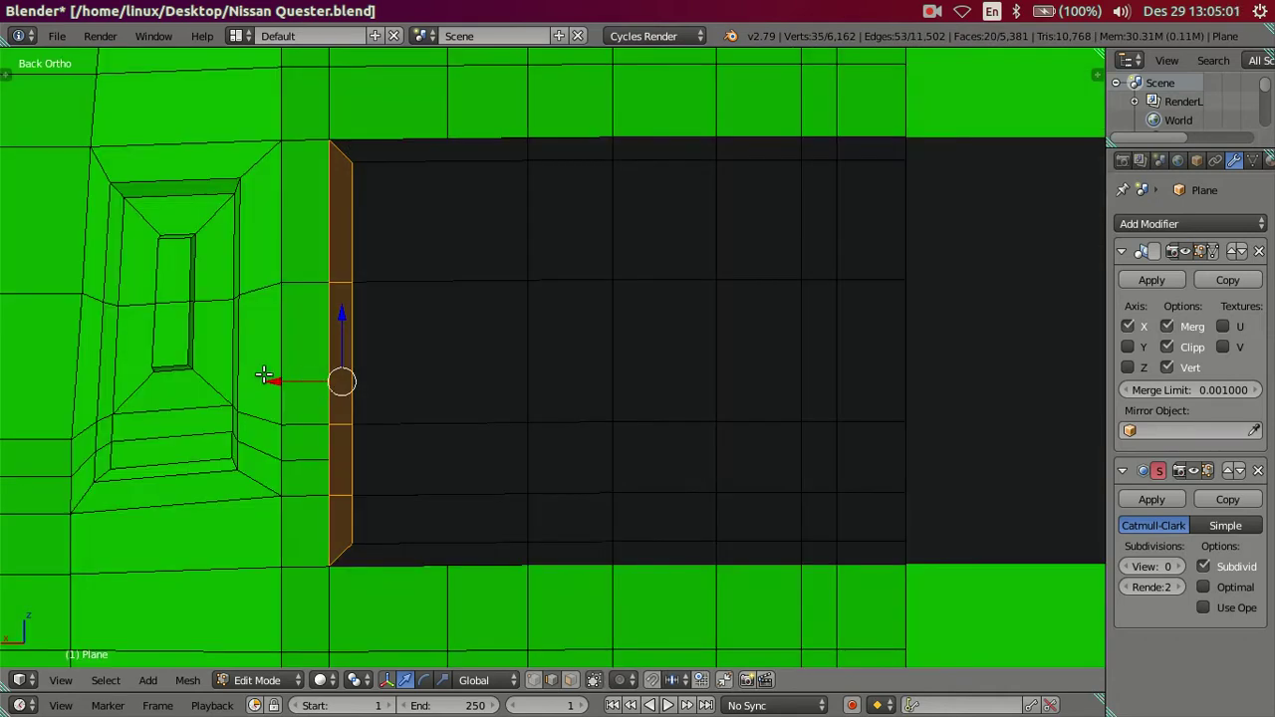
Step: Slide the face strip about 0.25 units along the X axis
key("g")
key("x")
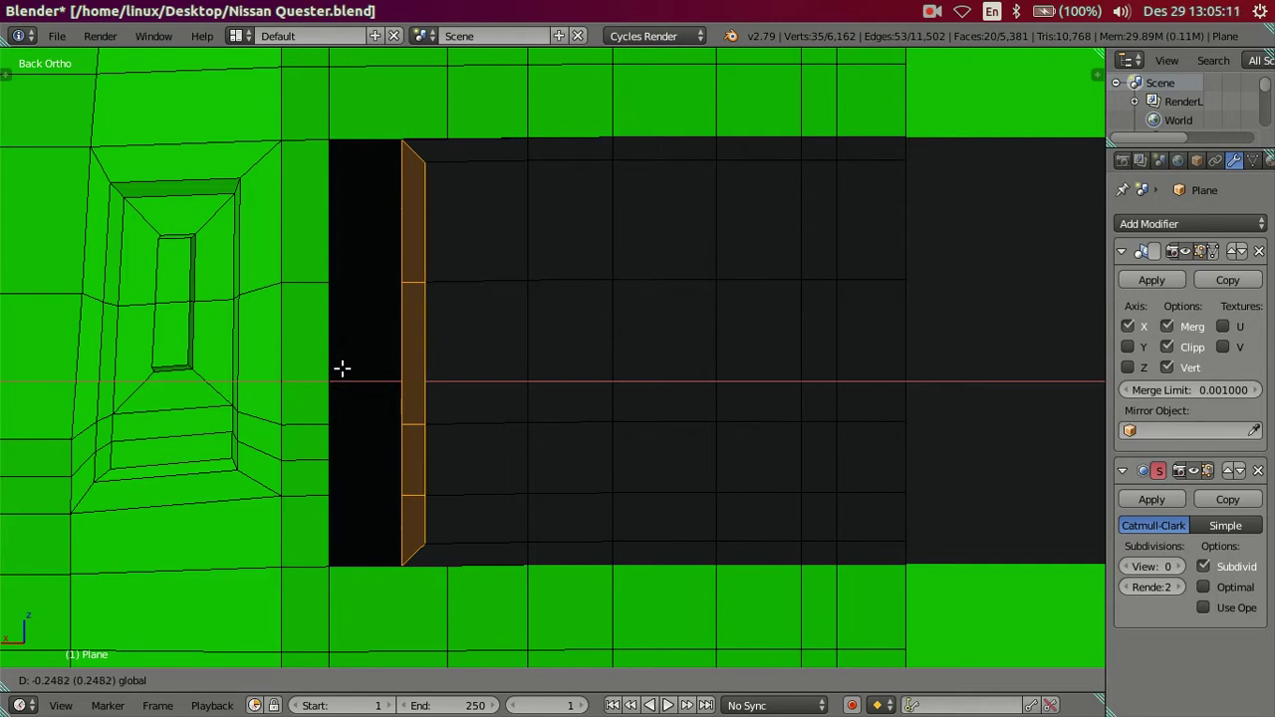
left_click(341, 368)
mouse_move(499, 559)
middle_mouse_down()
mouse_move(478, 388)
mouse_move(489, 418)
mouse_move(583, 475)
mouse_move(489, 284)
middle_mouse_up()
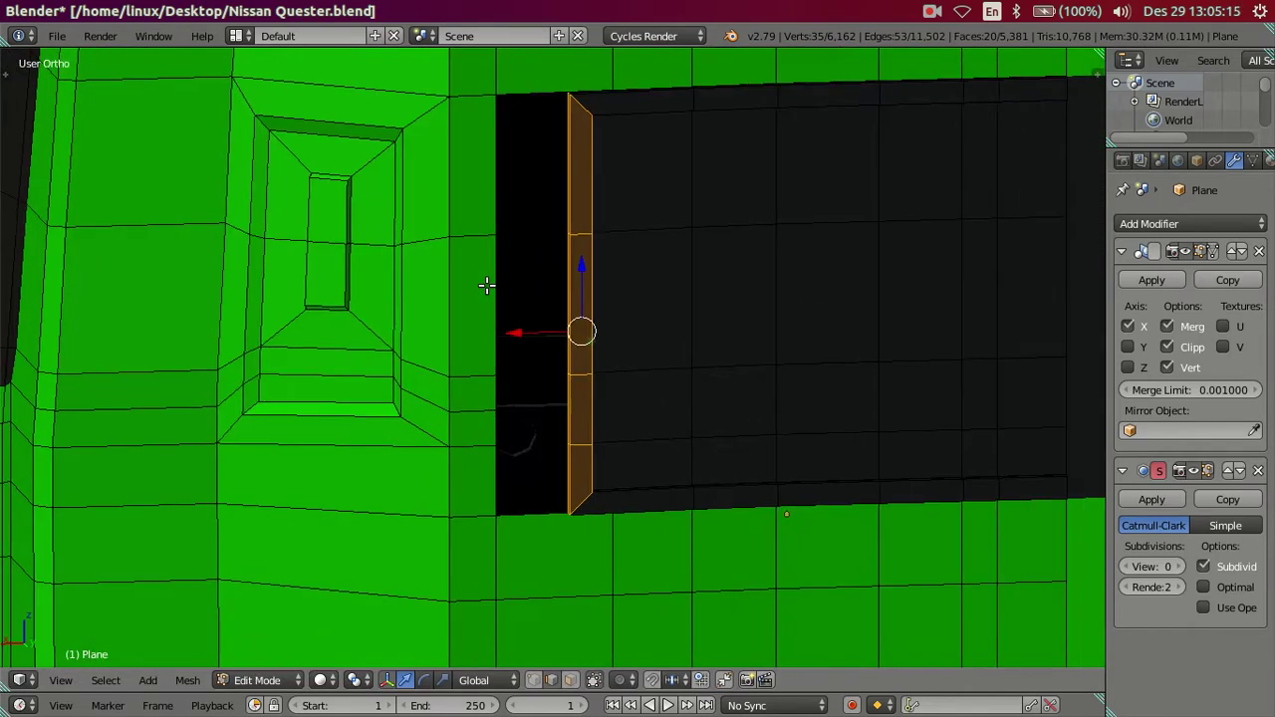
scroll(562, 458, "up", 1)
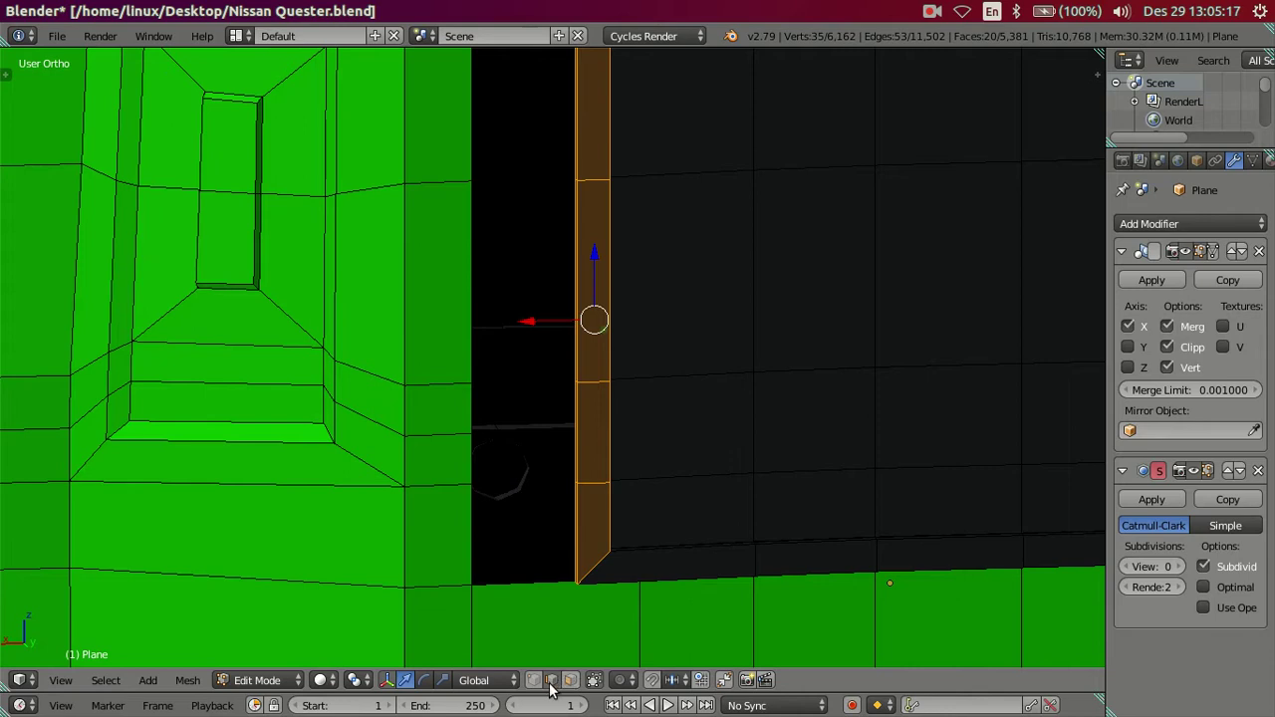
Step: Check a strip vertex's X coordinate in the transform panel, then deselect and close it
key("z")
scroll(634, 582, "up", 1)
scroll(601, 404, "up", 2)
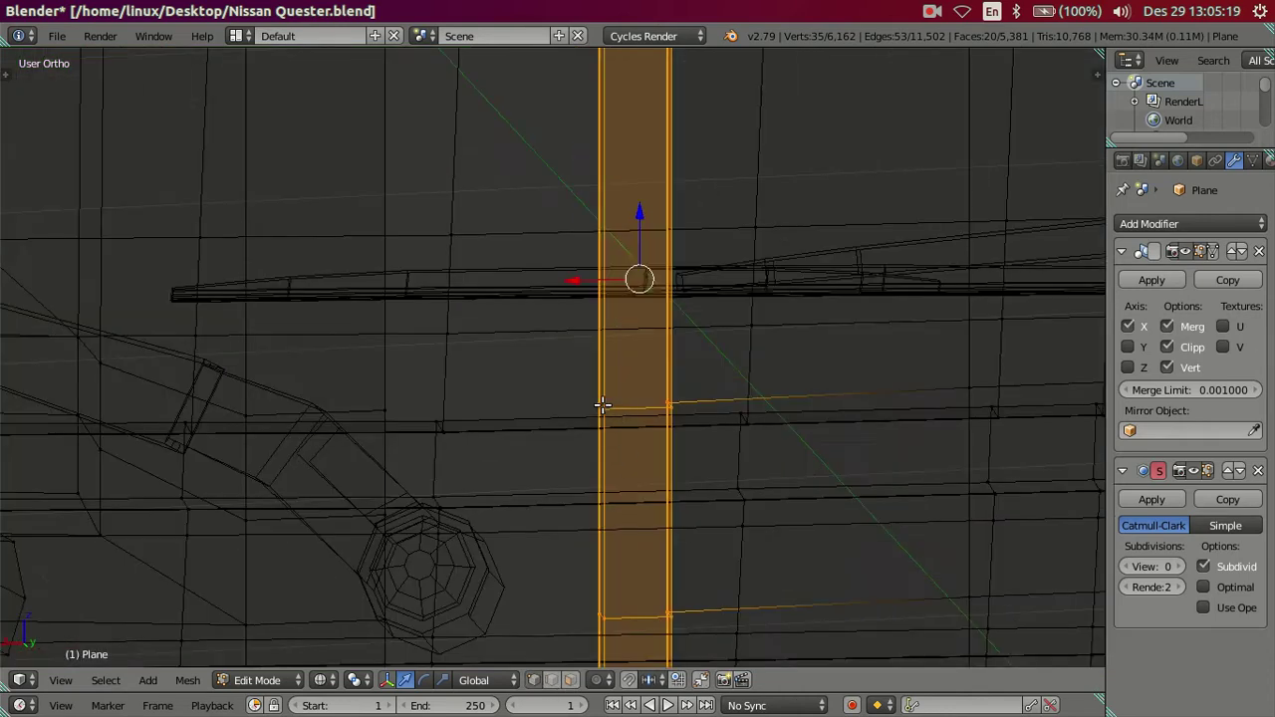
right_click(598, 402)
scroll(657, 405, "up", 2)
scroll(657, 404, "up", 2)
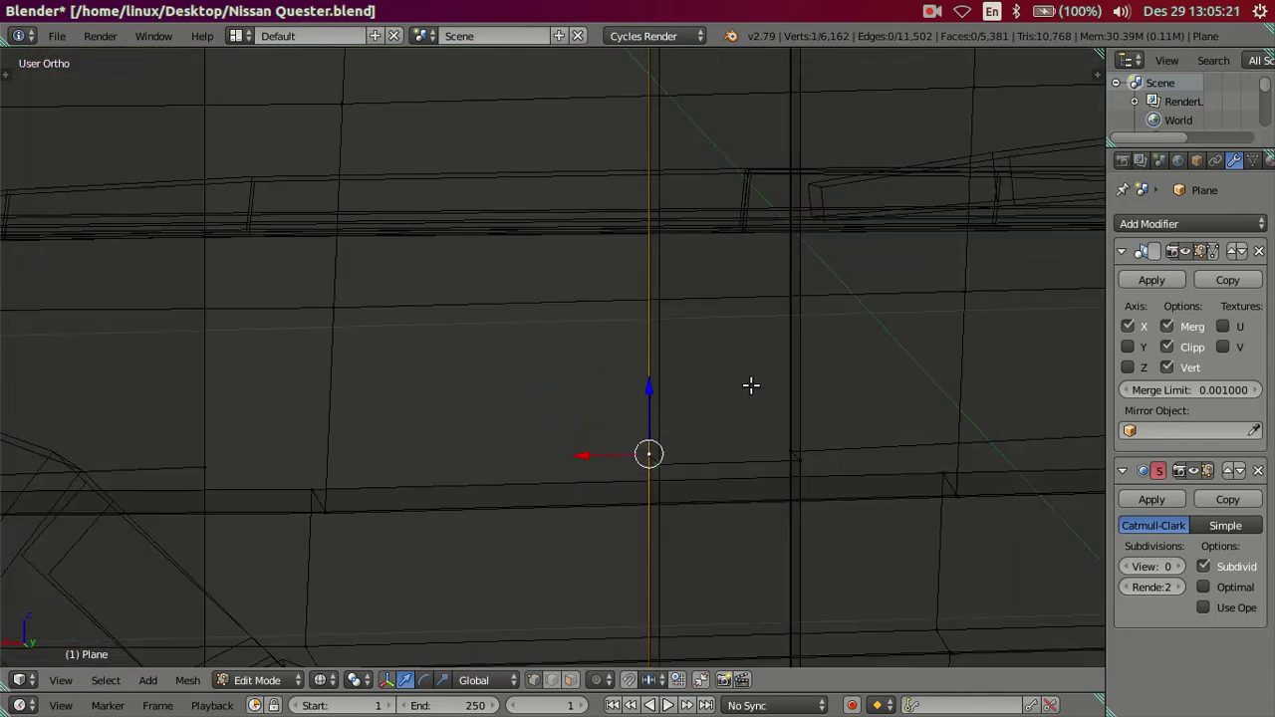
key("n")
left_click(1046, 106)
key("Escape")
key("a")
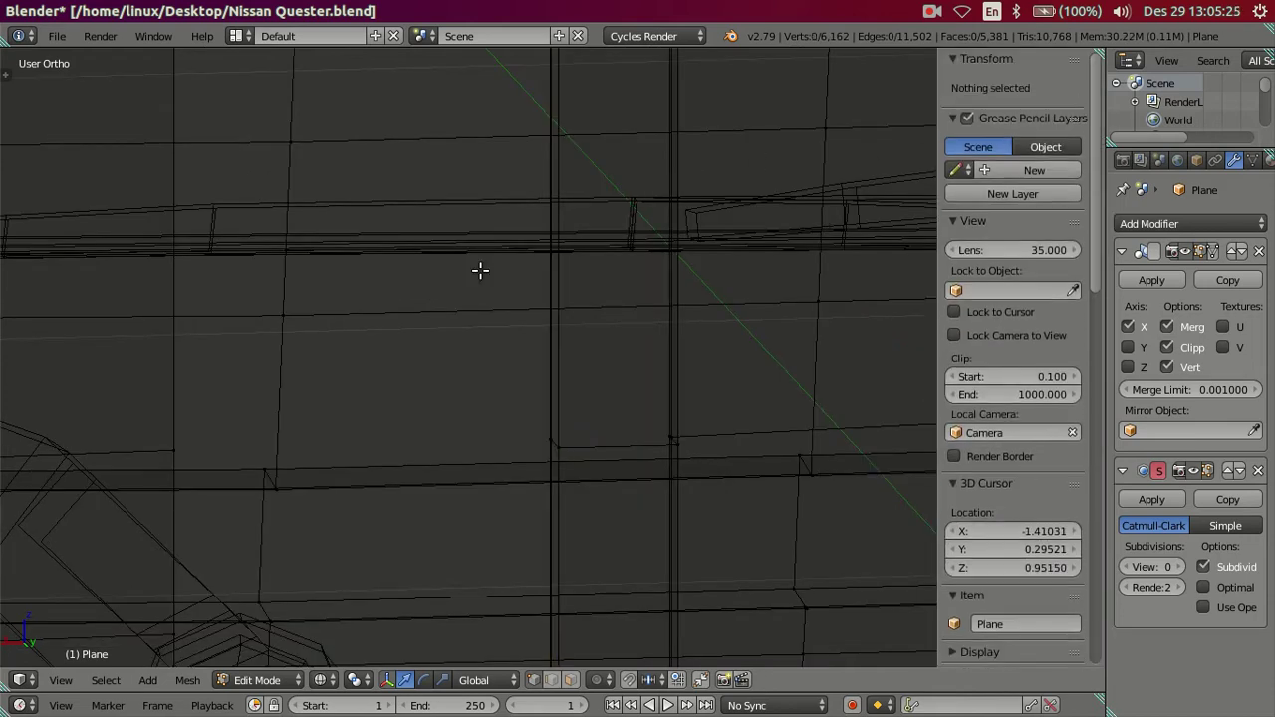
key("n")
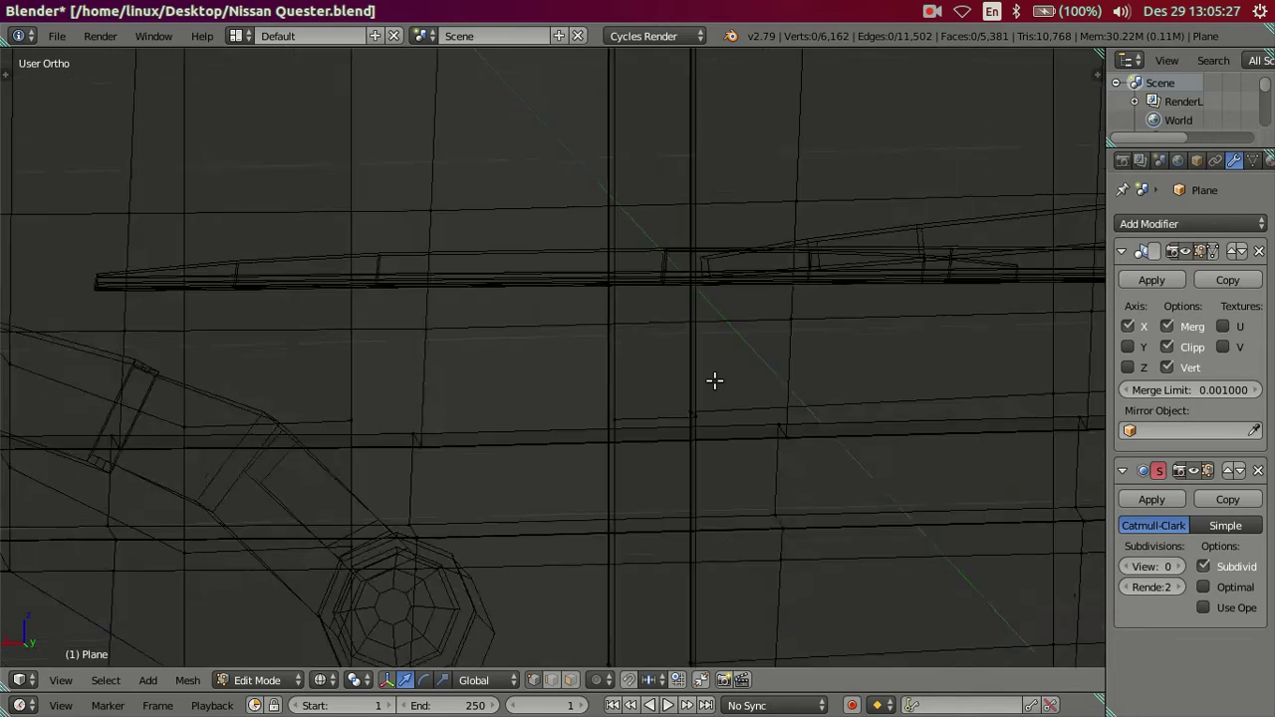
key("z")
mouse_move(709, 475)
middle_mouse_down()
mouse_move(600, 285)
mouse_move(628, 399)
mouse_move(763, 464)
mouse_move(102, 299)
mouse_move(601, 464)
mouse_move(617, 336)
mouse_move(617, 447)
mouse_move(482, 445)
middle_mouse_up()
Step: Snap the first stray top-edge vertex onto its neighbouring corner vertex via the 3D cursor
key("z")
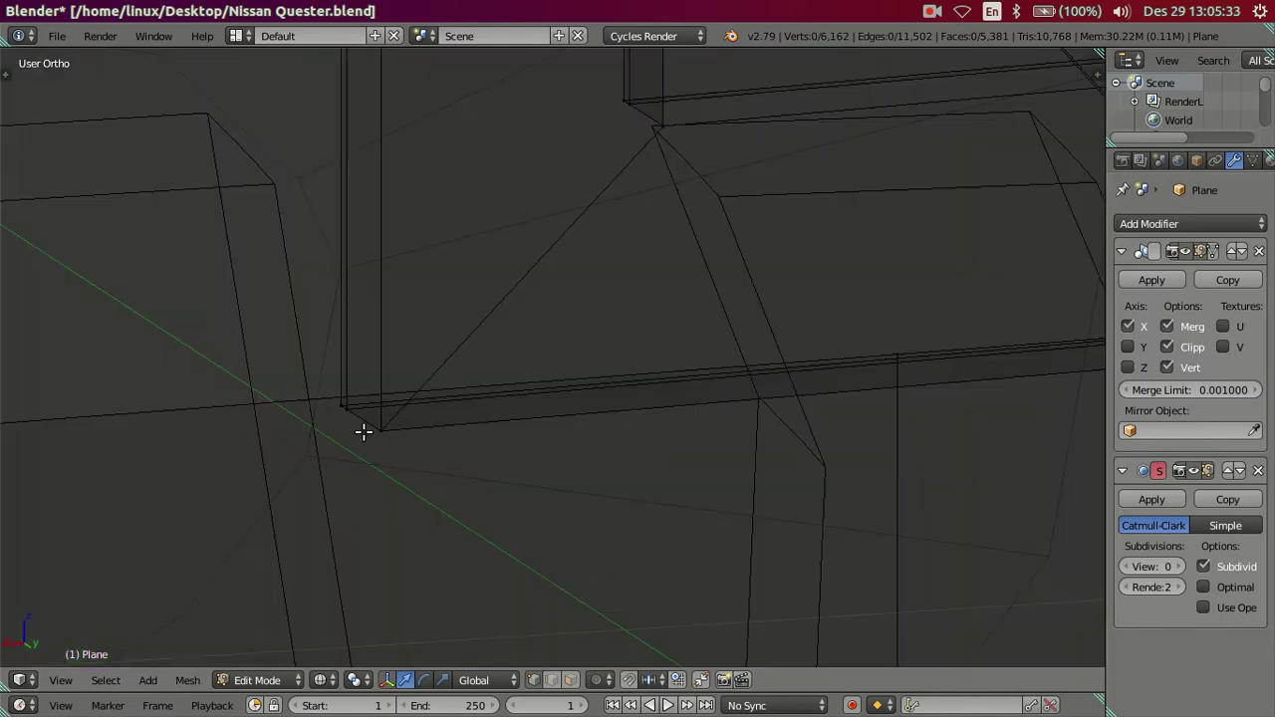
right_click(349, 413)
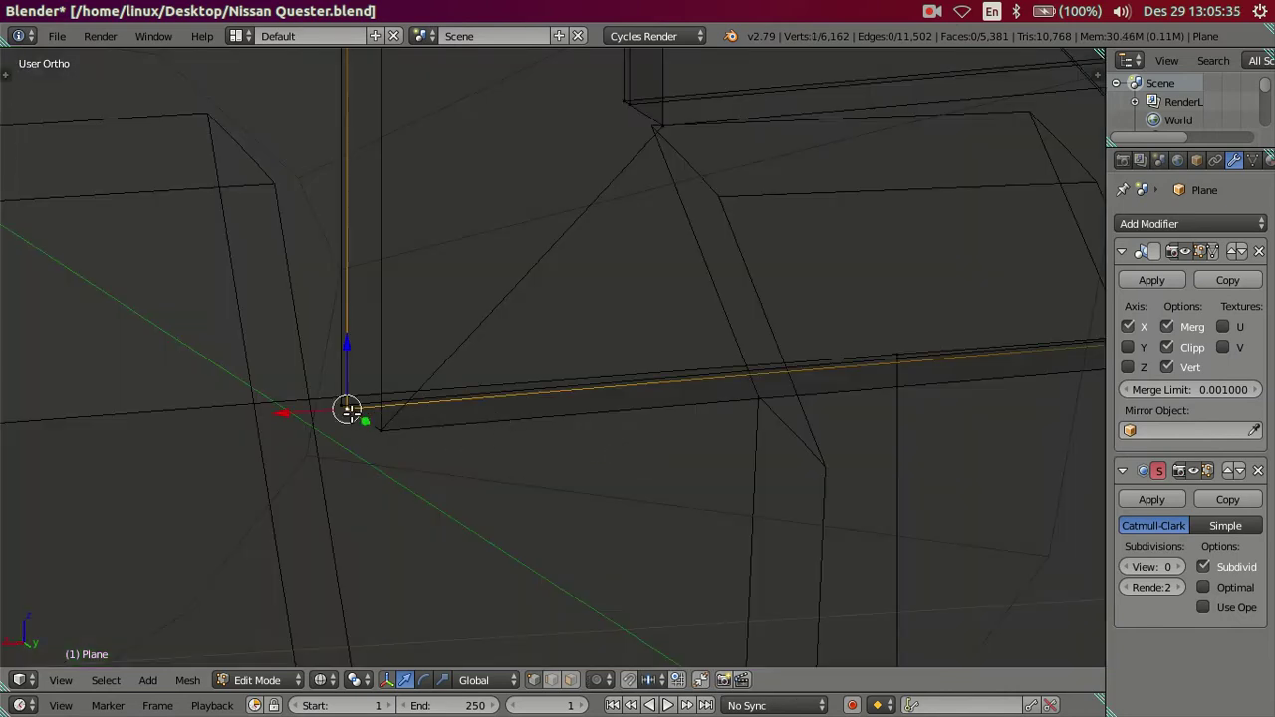
key("shift+s")
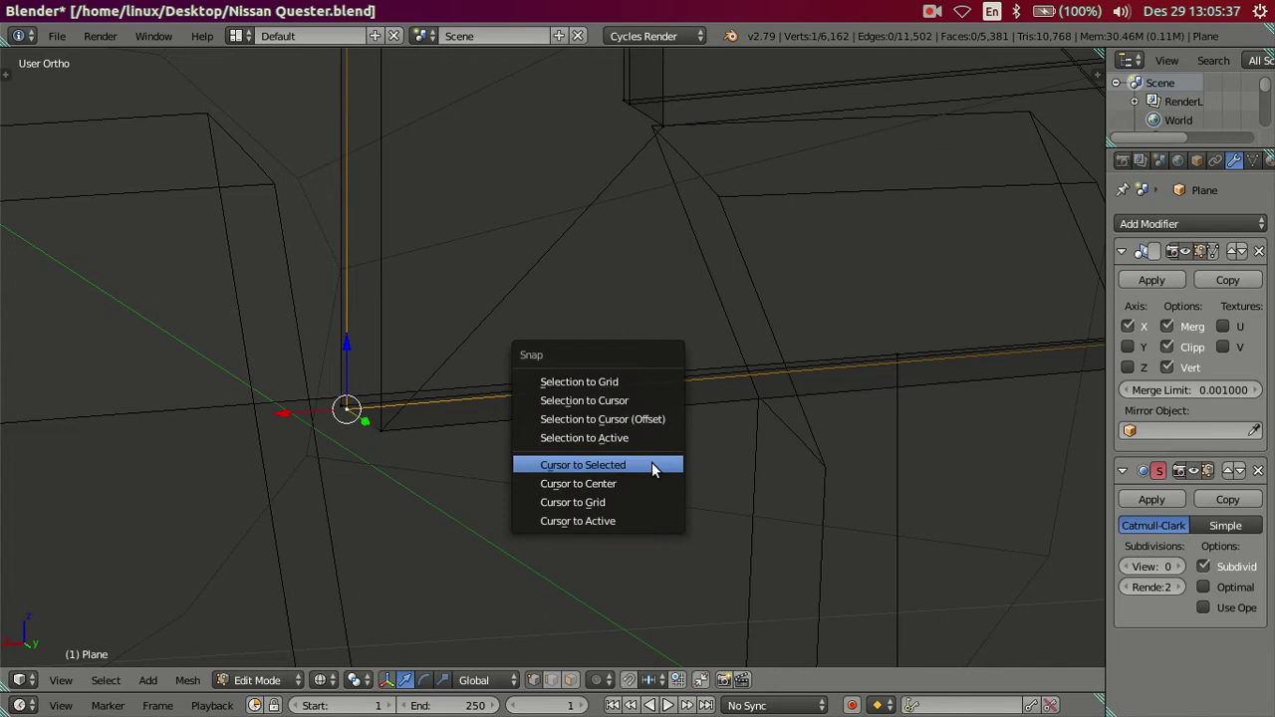
left_click(652, 463)
right_click(896, 354)
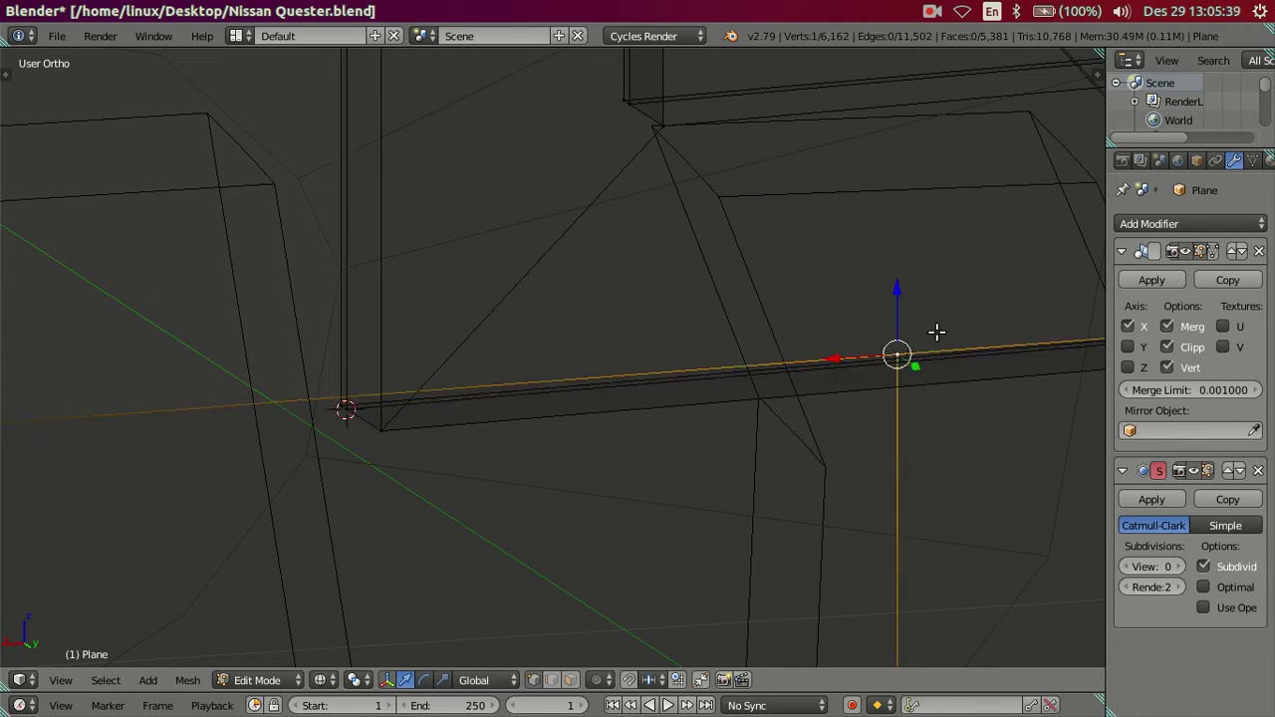
key("shift+s")
left_click(931, 283)
scroll(547, 292, "down", 3)
key("z")
key("a")
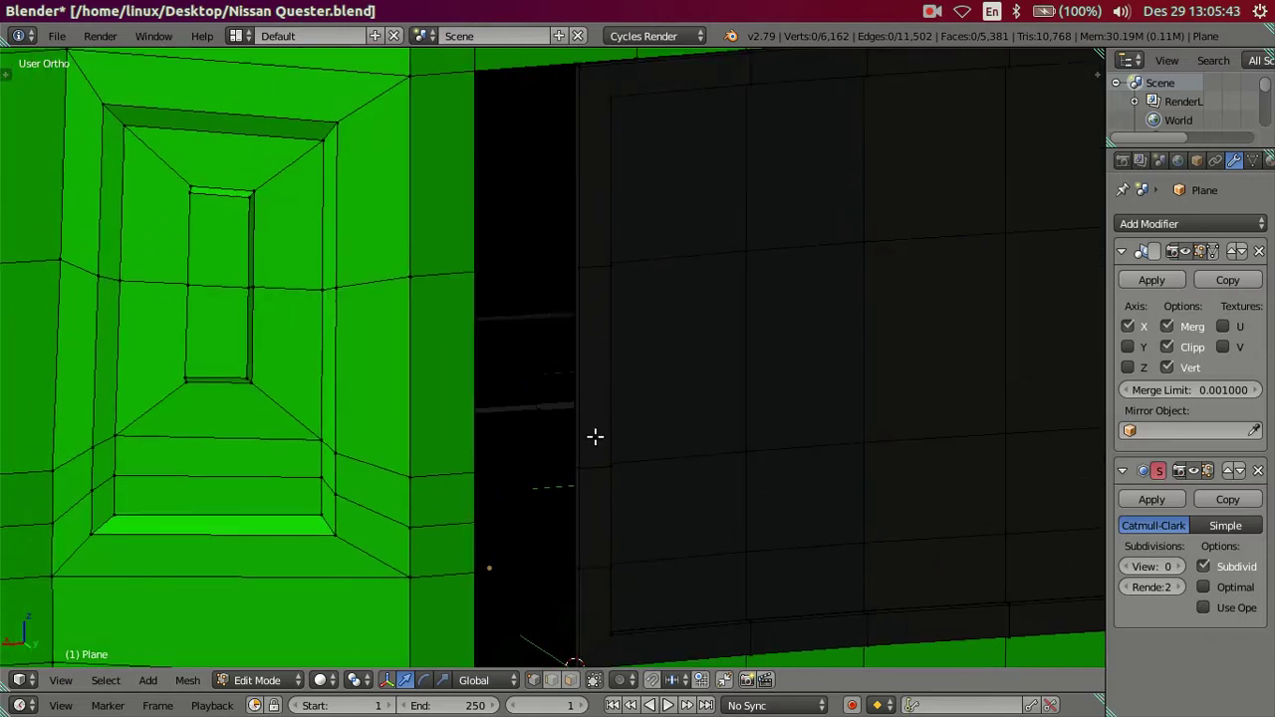
scroll(595, 436, "down", 2)
scroll(594, 222, "down", 2)
scroll(608, 421, "up", 4)
Step: Snap the second stray vertex at the edge junction onto the other corner vertex
middle_click_drag(617, 432, 447, 341, "shift")
scroll(447, 342, "up", 4)
key("z")
right_click(348, 399)
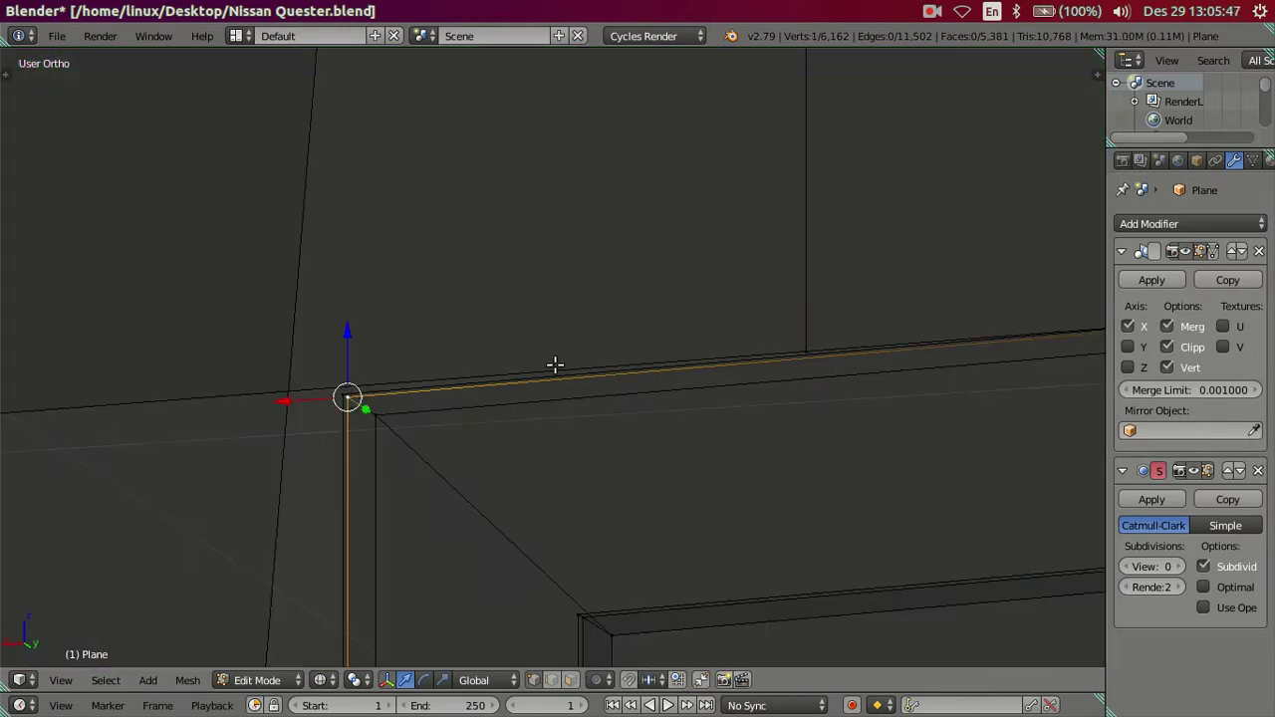
key("shift+s")
left_click(550, 411)
right_click(805, 350)
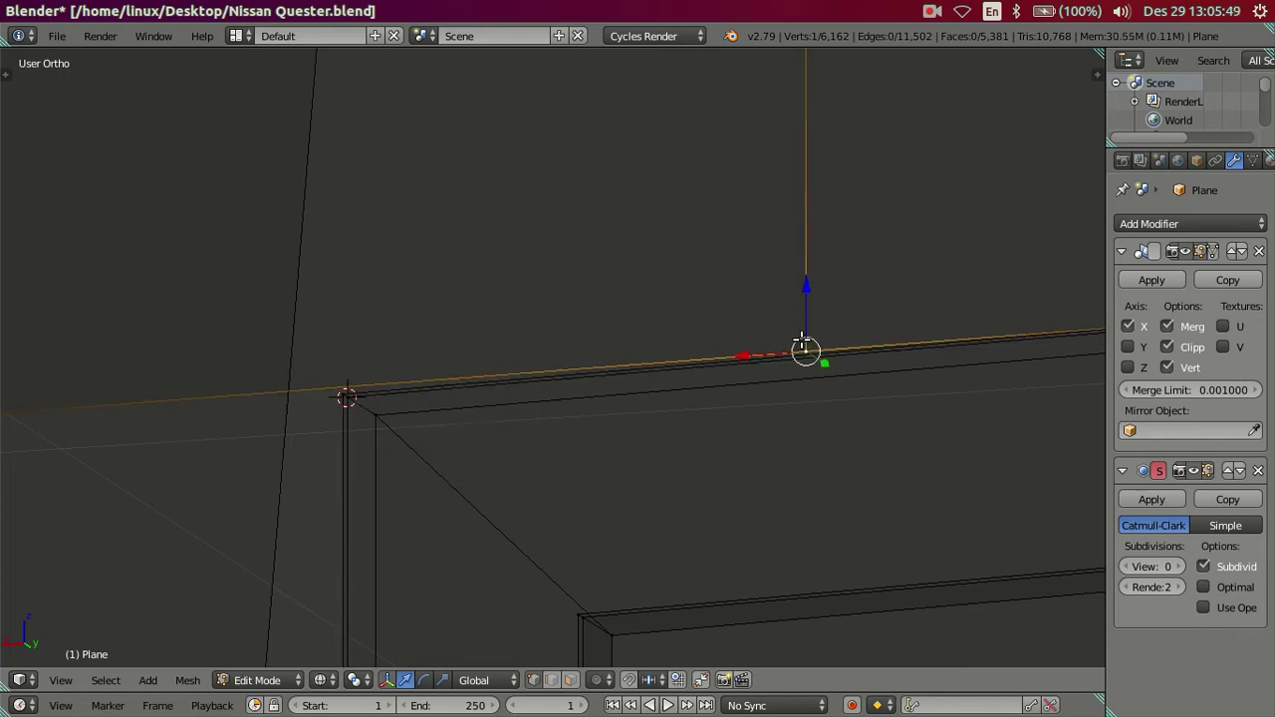
key("shift+s")
left_click(757, 288)
middle_click_drag(757, 288, 484, 305)
key("a")
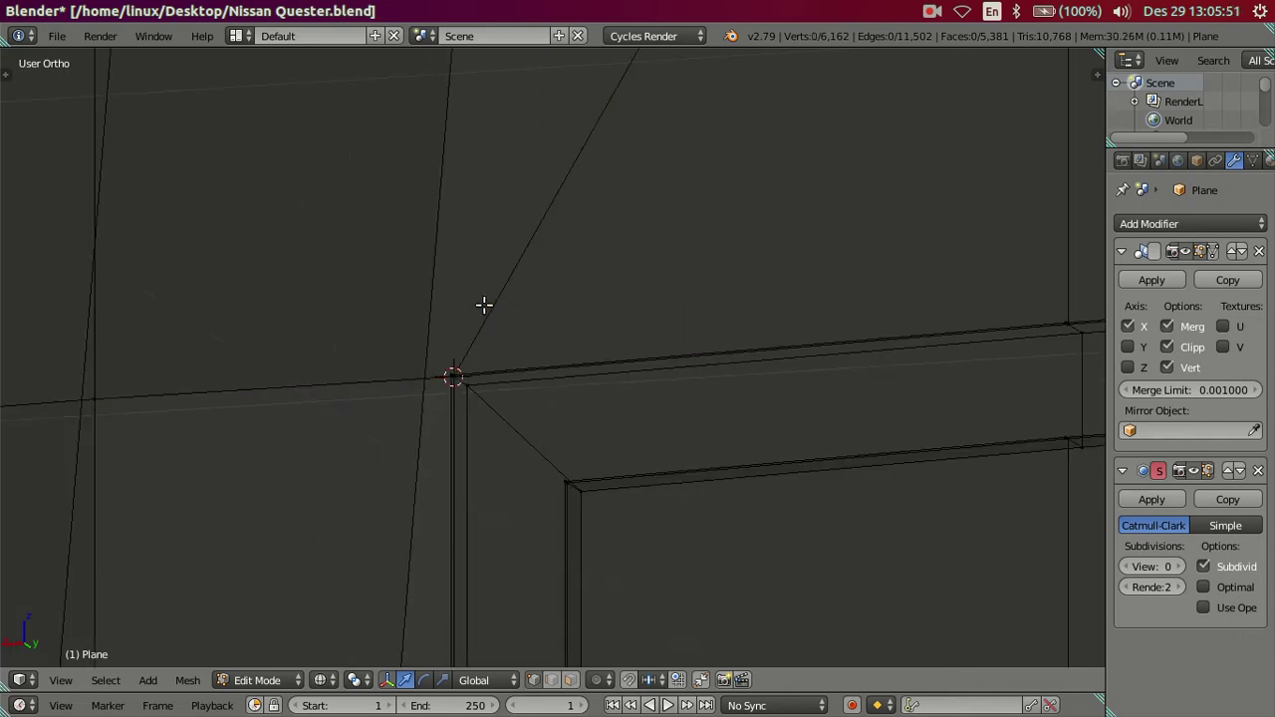
key("z")
scroll(484, 303, "down", 3)
Step: In Back view, shift three vertices beside the window's left edge from median X 1.56528 to 1.72081
scroll(533, 328, "down", 4)
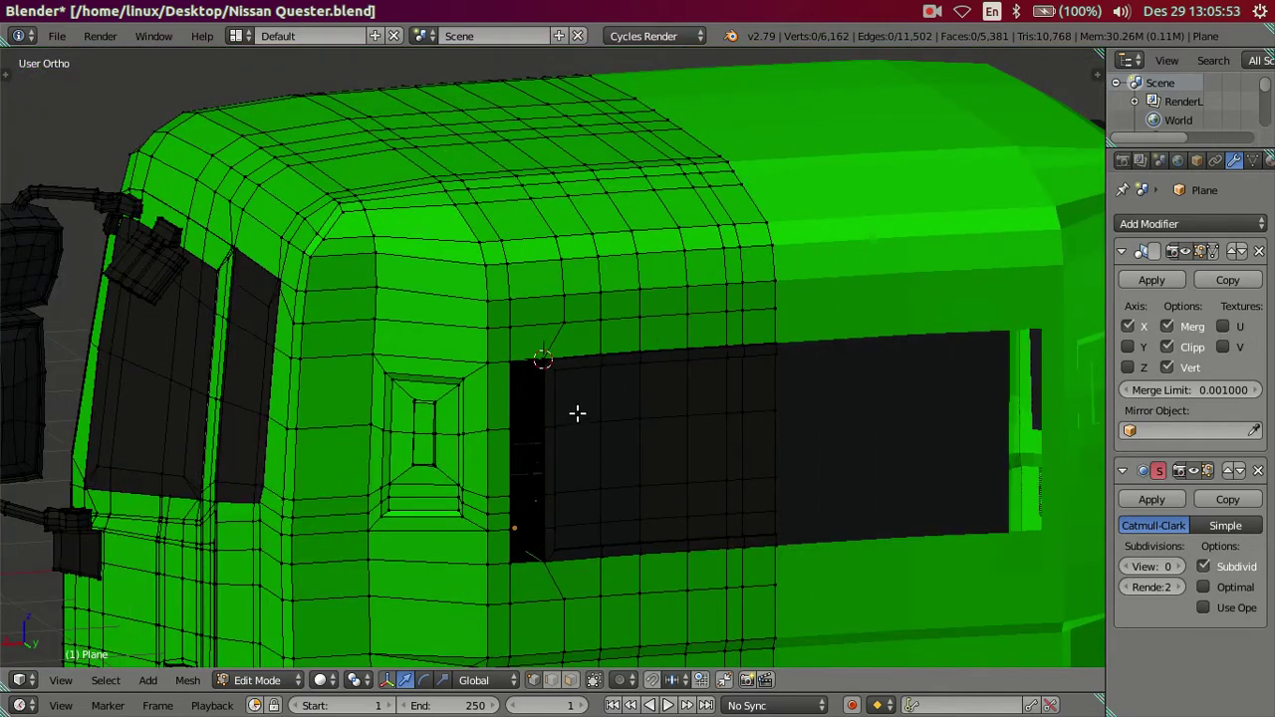
middle_click_drag(578, 413, 570, 346, "shift")
key("ctrl+KP_1")
scroll(561, 356, "up", 1)
middle_click_drag(305, 358, 563, 581, "shift")
right_click(512, 607)
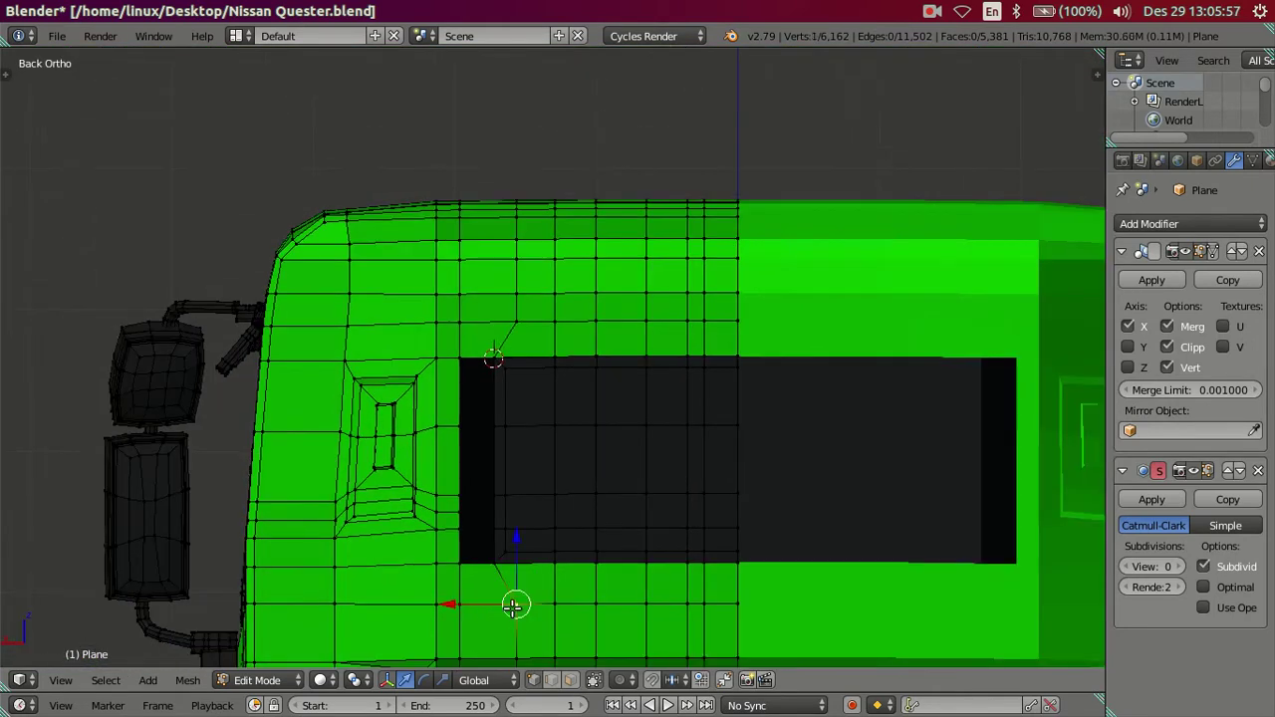
right_click(515, 333, "shift")
right_click(515, 293, "shift")
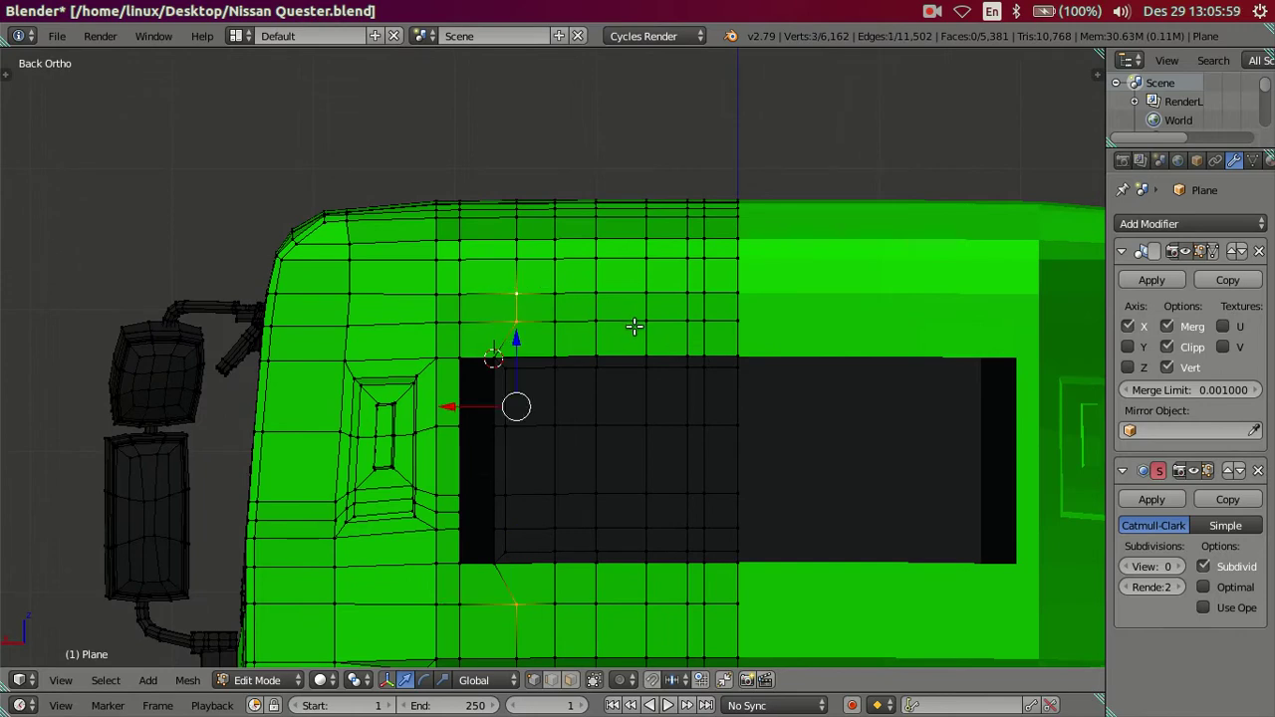
scroll(635, 326, "down", 1)
key("n")
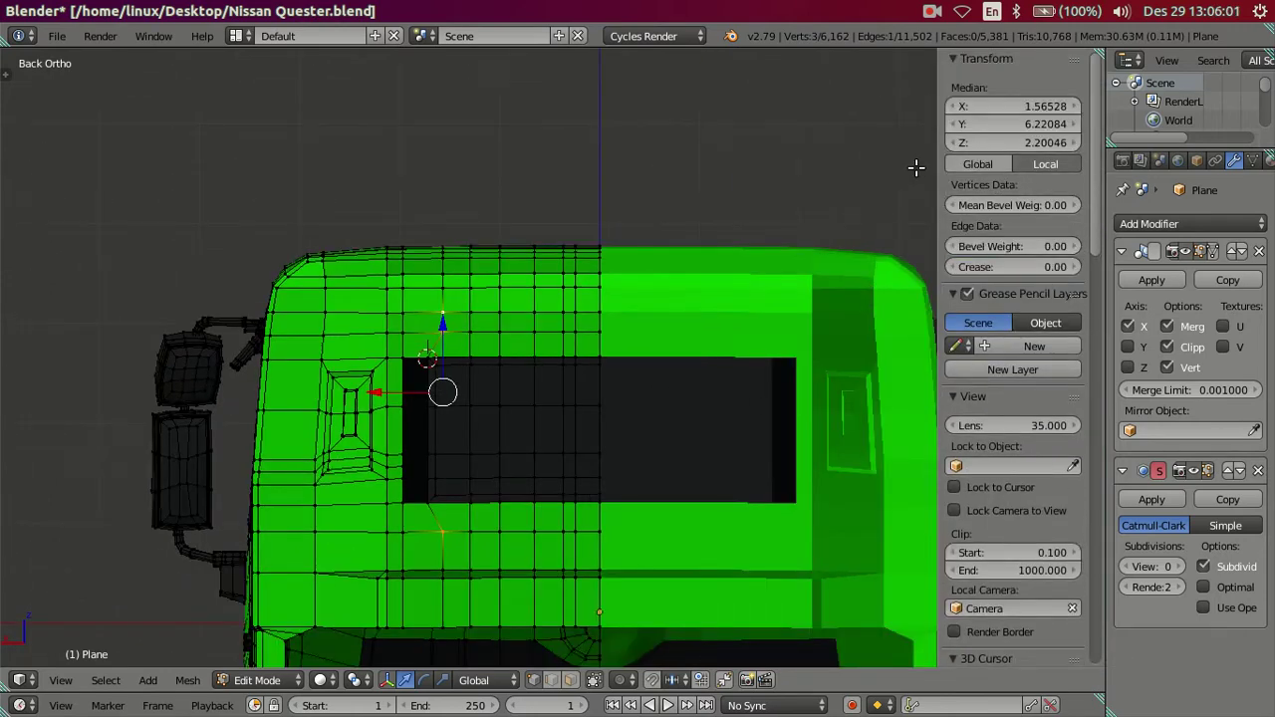
left_click_drag(1013, 106, 1021, 105)
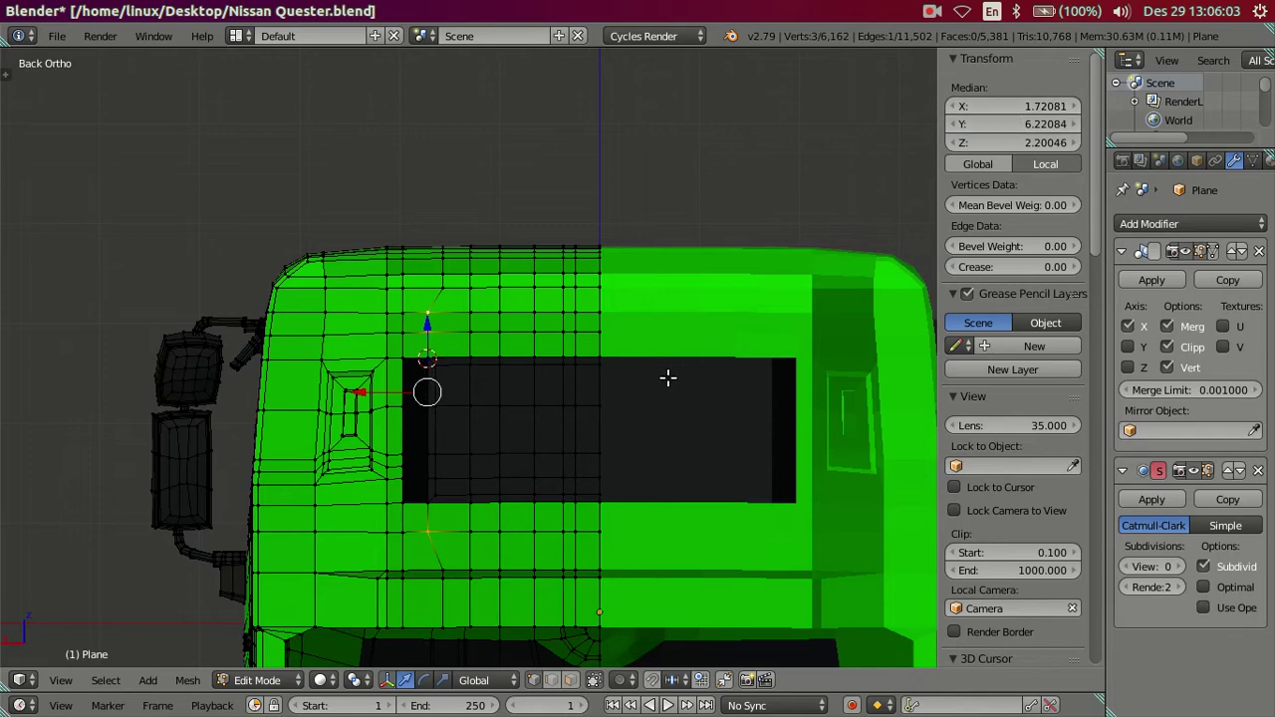
Step: Deselect, close the transform panel, and bring the door pillar into view in wireframe
key("a")
key("n")
scroll(529, 439, "up", 2)
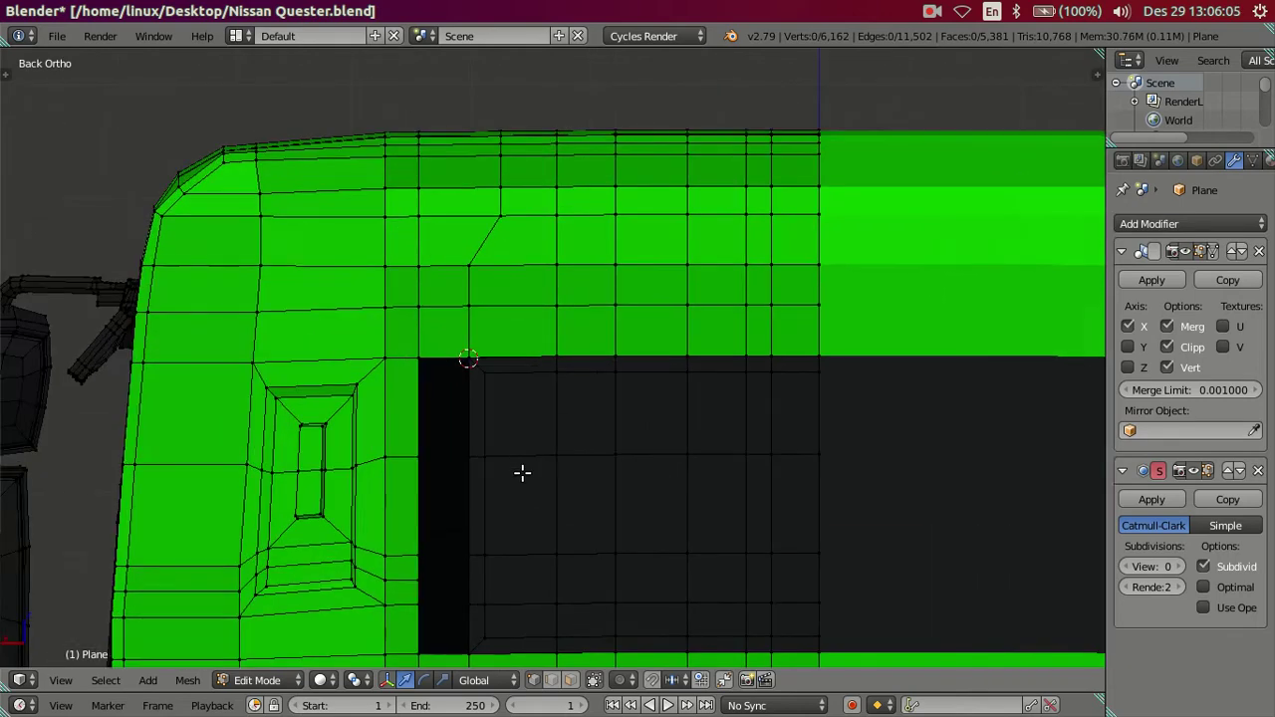
mouse_move(520, 469)
middle_mouse_down()
mouse_move(528, 324)
mouse_move(781, 421)
middle_mouse_up()
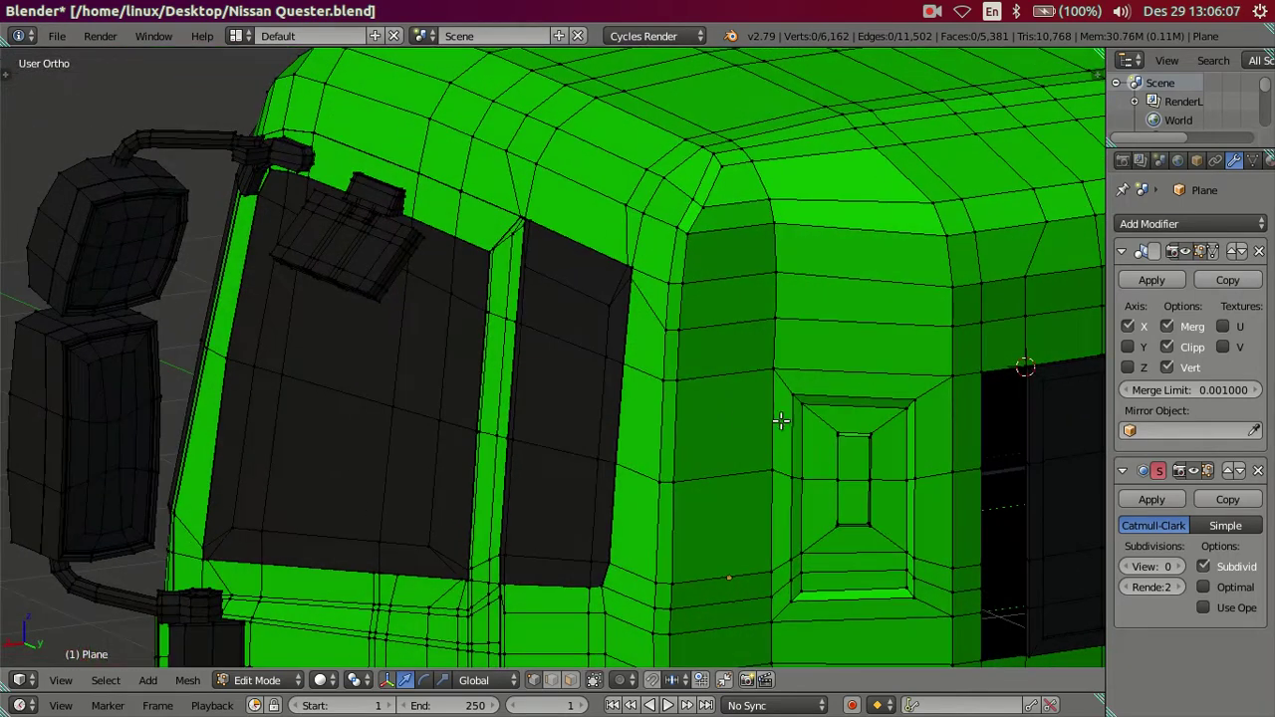
middle_click_drag(647, 387, 383, 313, "shift")
scroll(746, 412, "up", 4)
middle_click_drag(746, 412, 651, 278, "shift")
key("z")
middle_click_drag(654, 421, 587, 395, "shift")
scroll(587, 396, "up", 2)
scroll(558, 469, "up", 1)
Step: Select the vertical door-pillar edge and duplicate it, leaving the copy in place
right_click(499, 601)
scroll(529, 455, "down", 1)
scroll(584, 333, "down", 1)
scroll(590, 385, "down", 1)
mouse_move(591, 385)
middle_mouse_down()
mouse_move(604, 436)
mouse_move(601, 295)
mouse_move(607, 498)
middle_mouse_up()
scroll(598, 478, "down", 2)
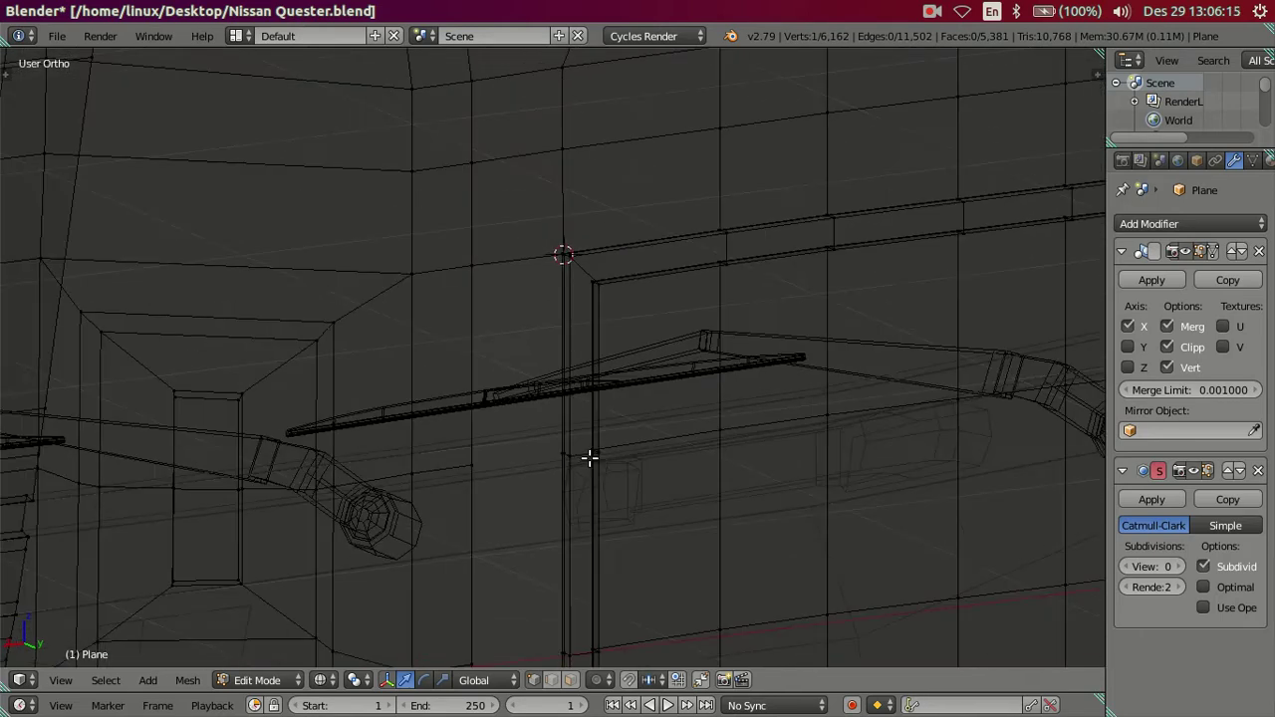
scroll(589, 458, "up", 3)
scroll(591, 481, "up", 1)
scroll(609, 538, "down", 3)
scroll(535, 305, "up", 1)
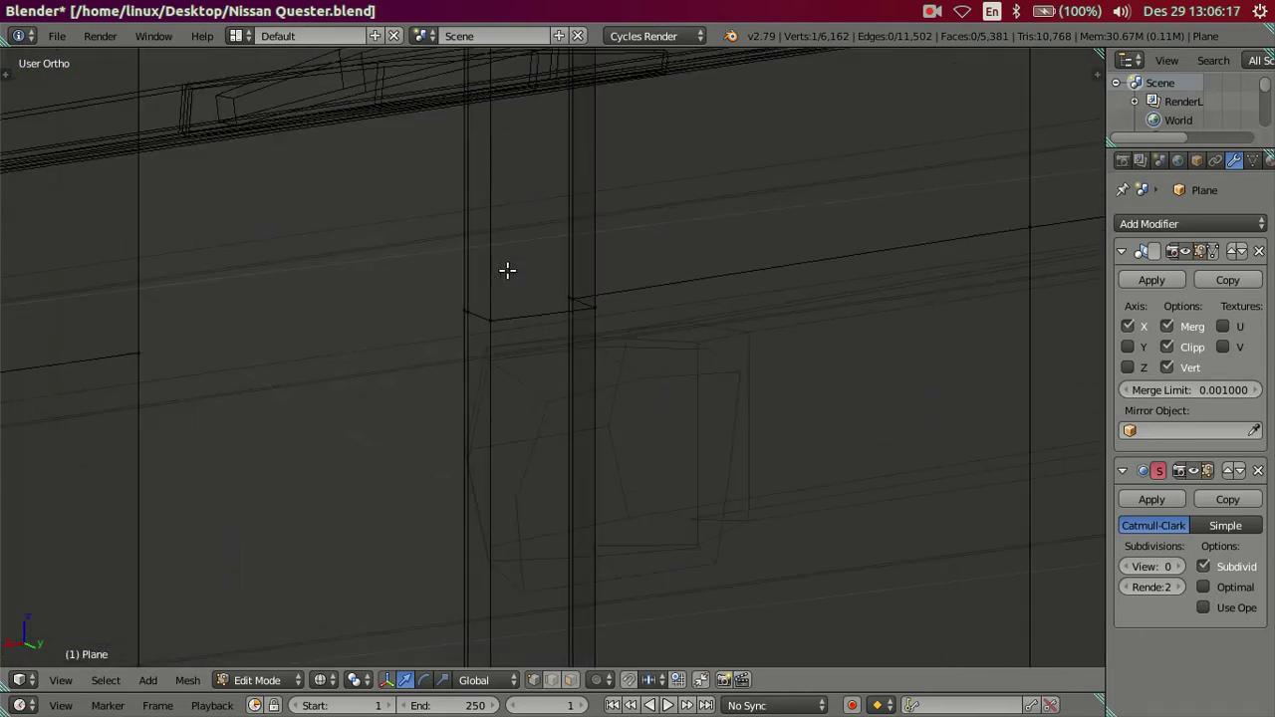
right_click(453, 299, "alt")
scroll(649, 304, "down", 2)
scroll(653, 319, "down", 1)
key("shift+d")
right_click(685, 291)
scroll(677, 298, "down", 4)
Step: Select the whole connected dark door panel and hide it
key("z")
right_click(623, 434)
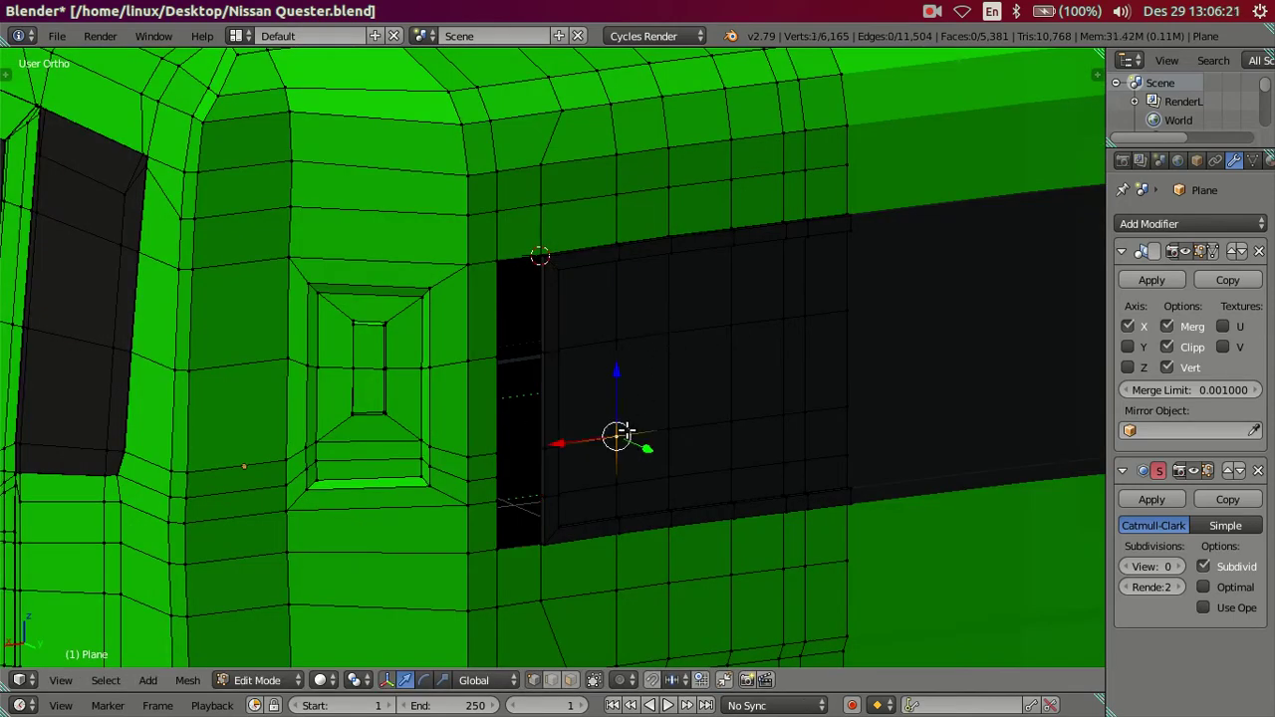
key("l")
key("l")
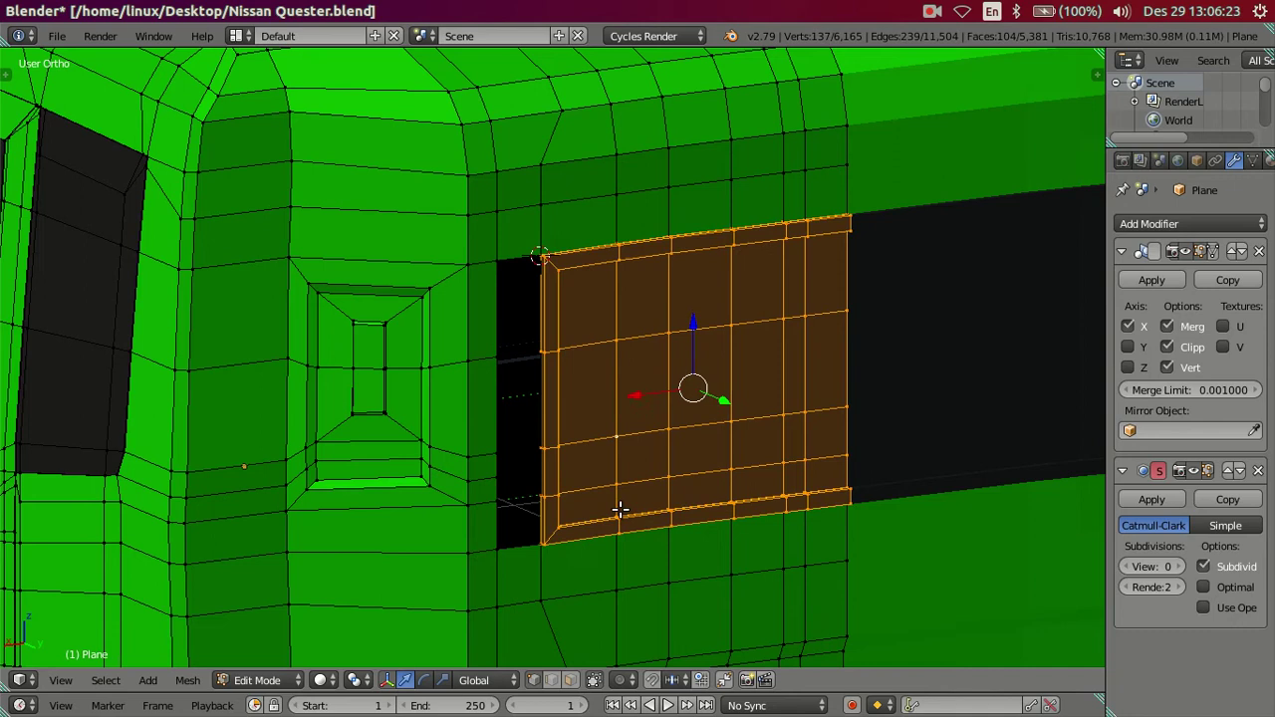
key("h")
Step: In wireframe, fill the four corner vertices of the gap beside the door pillar with a face
key("z")
scroll(561, 498, "up", 2)
scroll(624, 404, "up", 2)
scroll(608, 432, "up", 2)
scroll(594, 456, "up", 1)
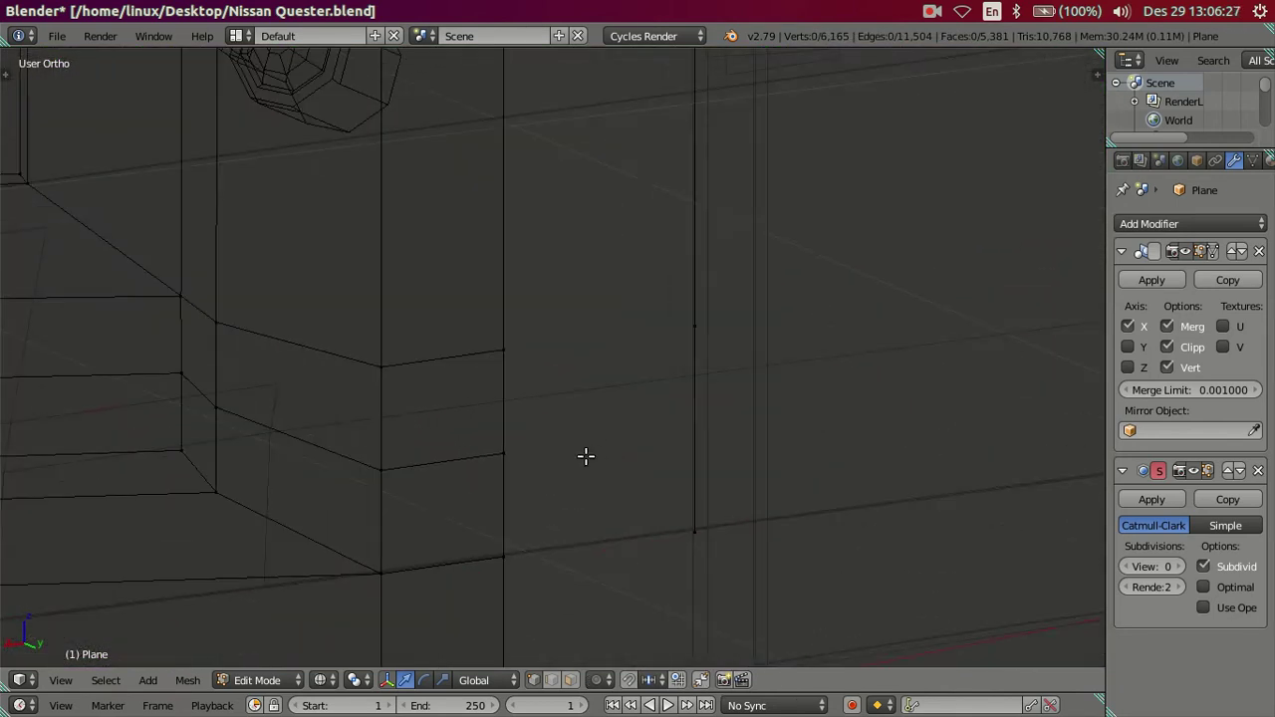
left_click(511, 550)
left_click(687, 521, "shift")
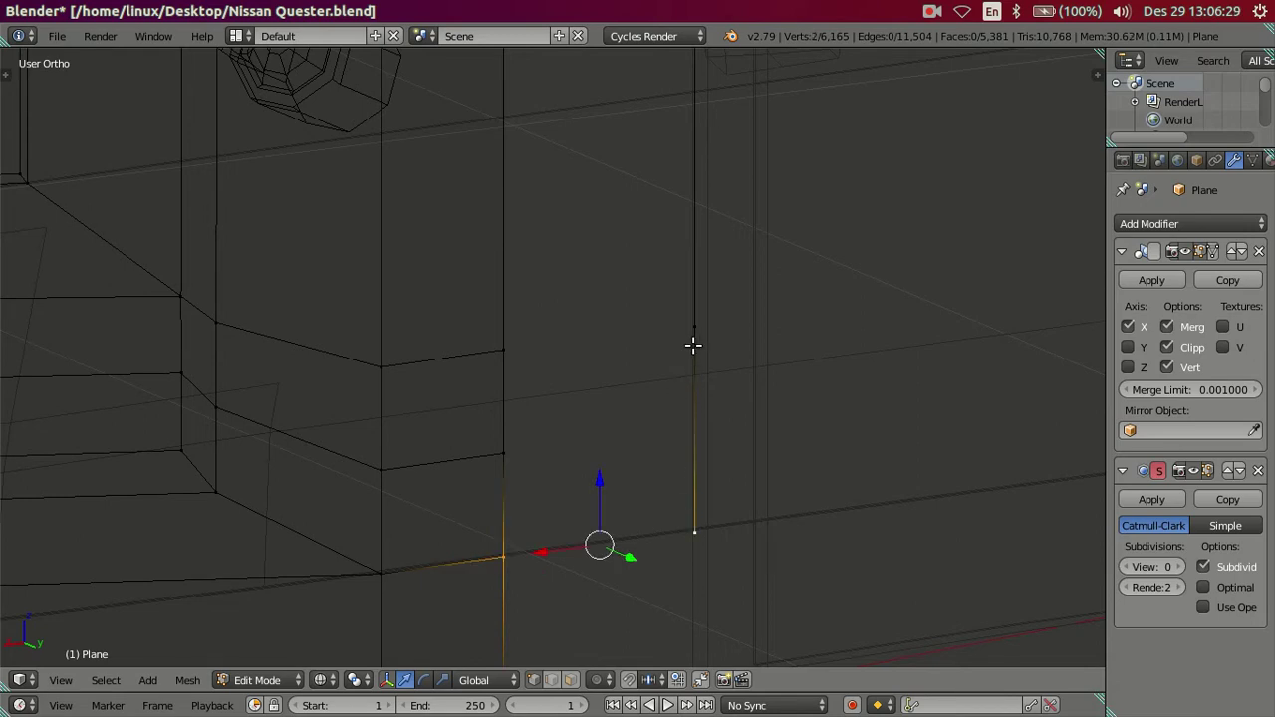
left_click(504, 357, "shift")
left_click(697, 328, "shift")
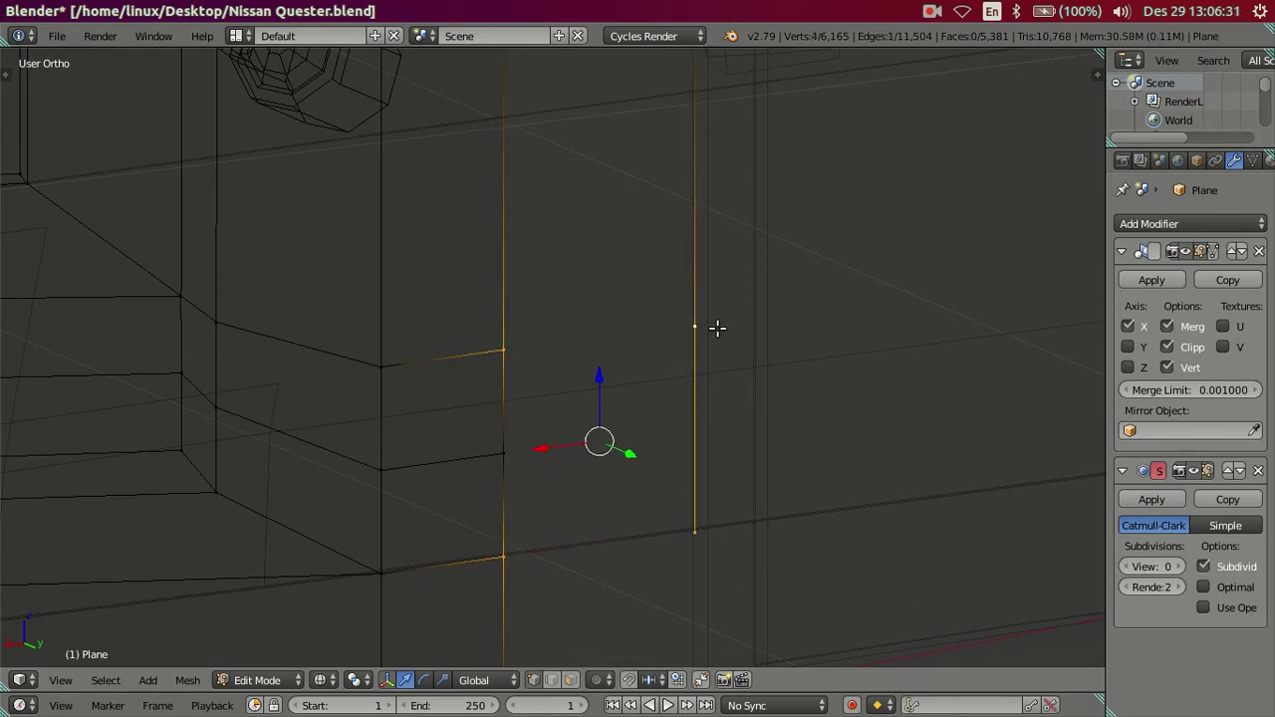
key("f")
Step: Loop-cut the new face across its middle and merge the new edge's left vertex At First
key("ctrl+r")
left_click(704, 442)
right_click(704, 441)
right_click(506, 456)
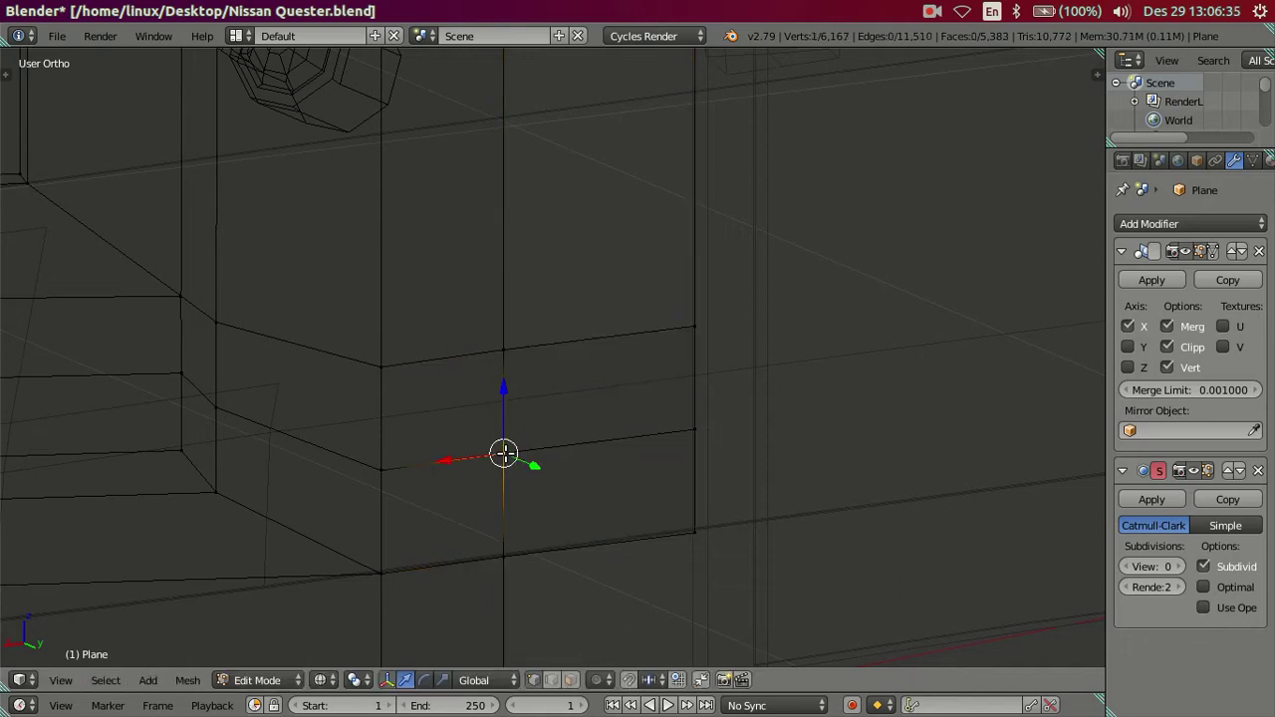
key("alt+m")
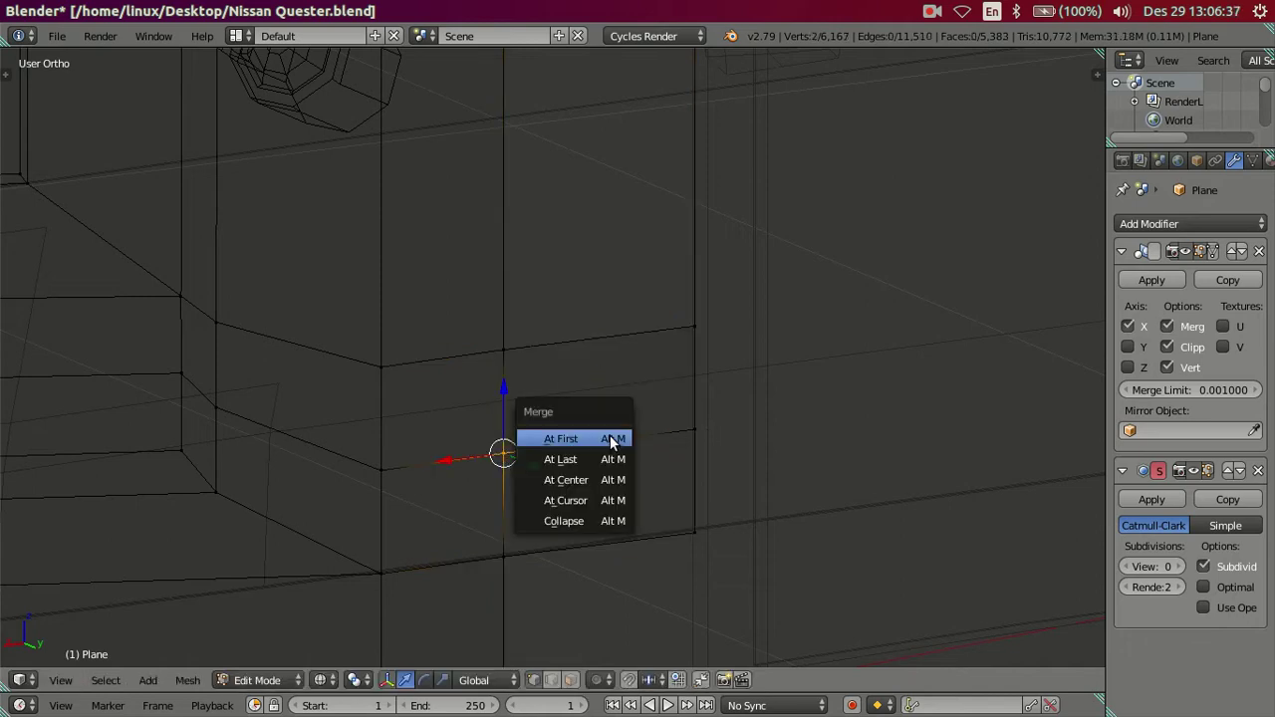
left_click(596, 461)
key("a")
scroll(613, 339, "down", 2)
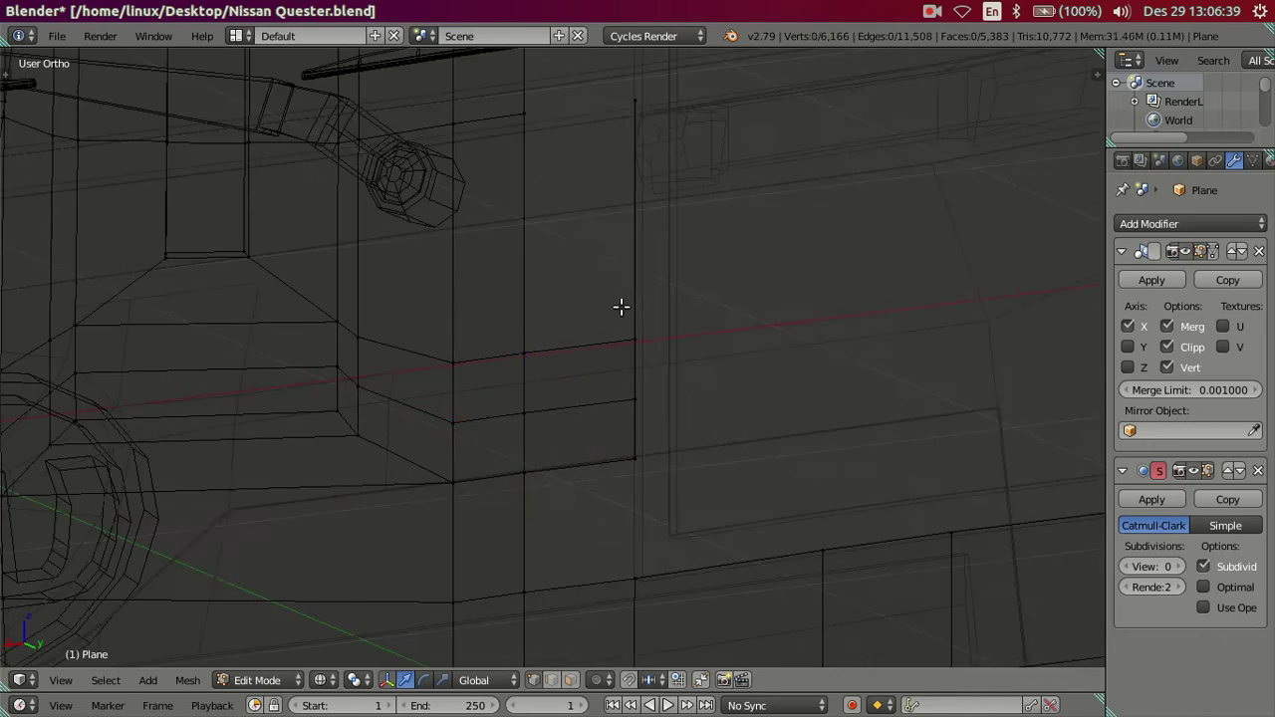
scroll(637, 398, "down", 2)
Step: Fill two vertex-chain gaps in the cab wall beside the opening with new faces
right_click(666, 476)
right_click(557, 266)
right_click(643, 273, "ctrl")
key("f")
mouse_move(645, 279)
middle_mouse_down("shift")
mouse_move(643, 393)
mouse_move(688, 453)
middle_mouse_up("shift")
right_click(682, 475)
right_click(689, 242, "ctrl")
key("f")
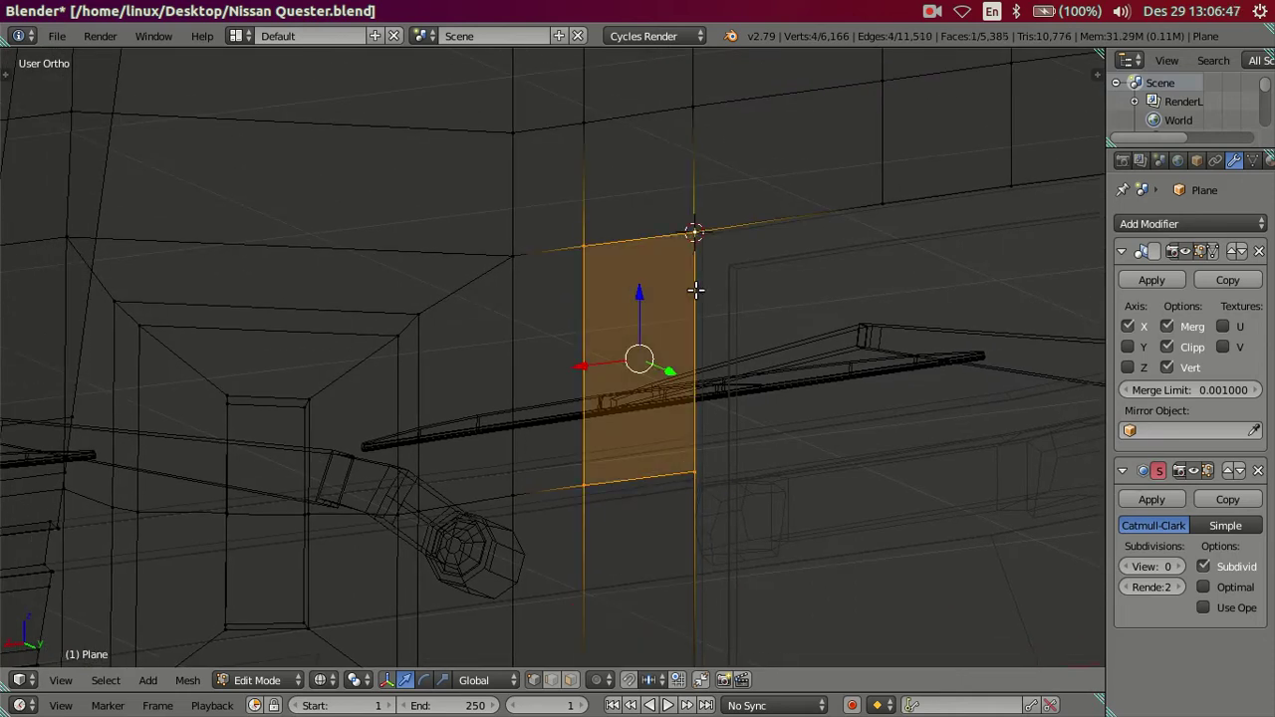
Step: Review the patched cab wall in solid shading from above
key("z")
key("a")
mouse_move(757, 356)
middle_mouse_down()
mouse_move(737, 359)
mouse_move(721, 446)
middle_mouse_up()
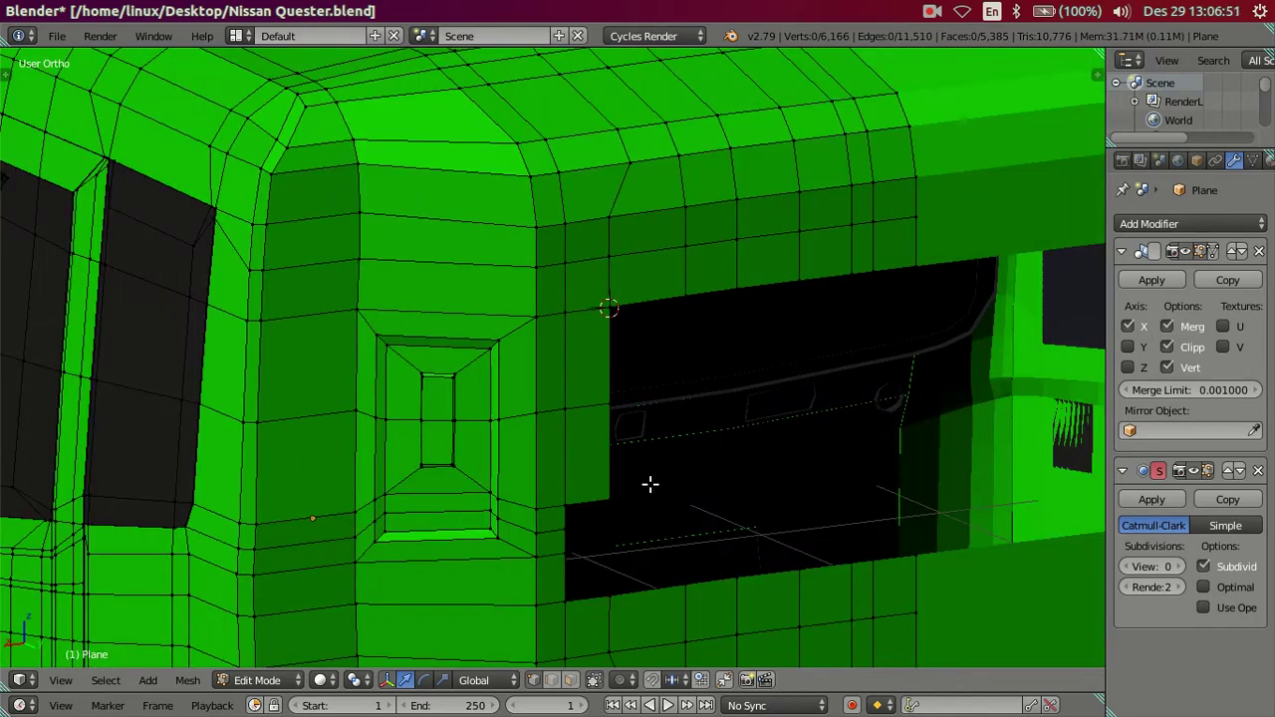
scroll(638, 418, "up", 2)
scroll(622, 359, "up", 2)
scroll(621, 373, "up", 3)
scroll(621, 375, "down", 3)
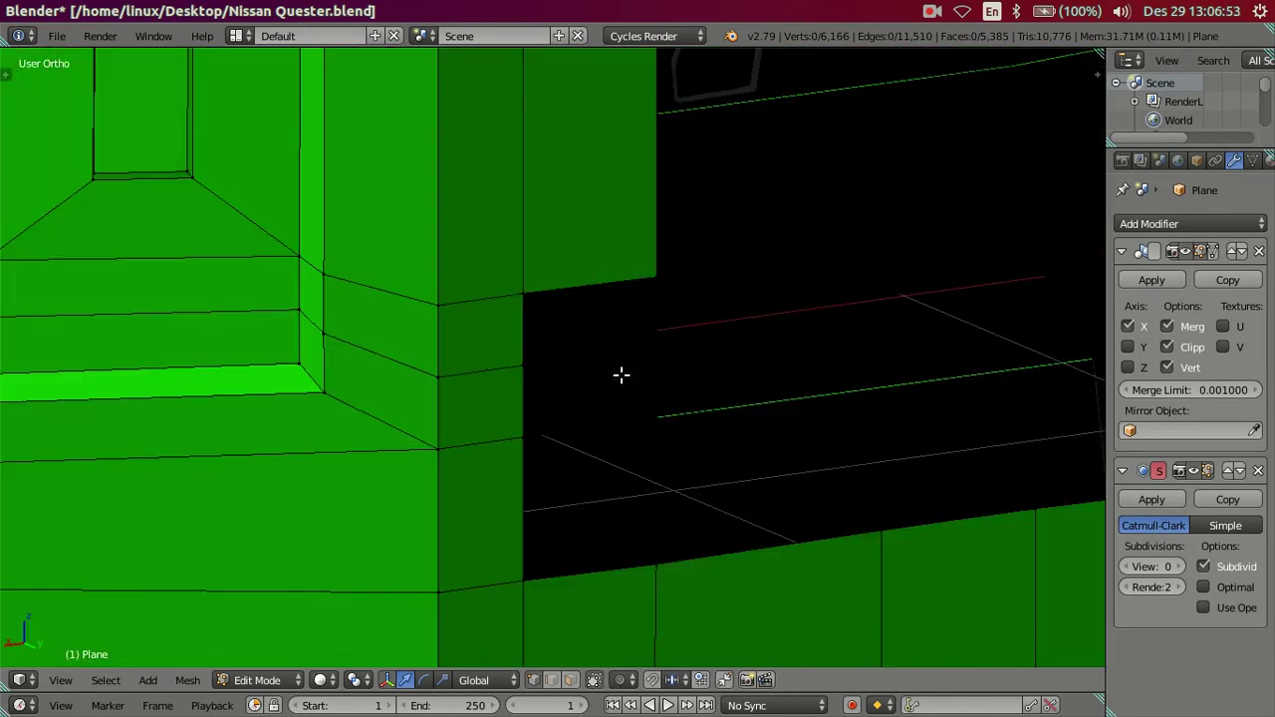
Step: In wireframe, fill the next four-vertex gap below the opening with a face
key("z")
middle_click_drag(674, 602, 637, 446, "shift")
right_click(654, 498)
right_click(647, 294, "ctrl")
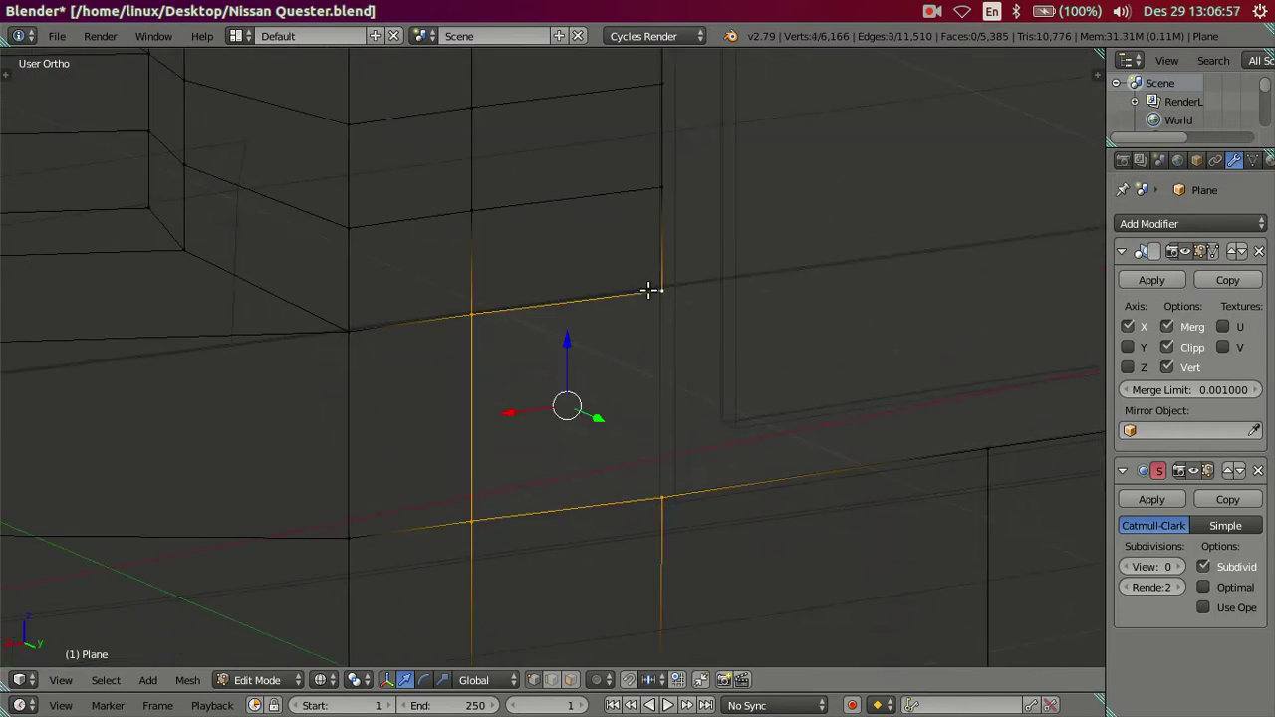
key("f")
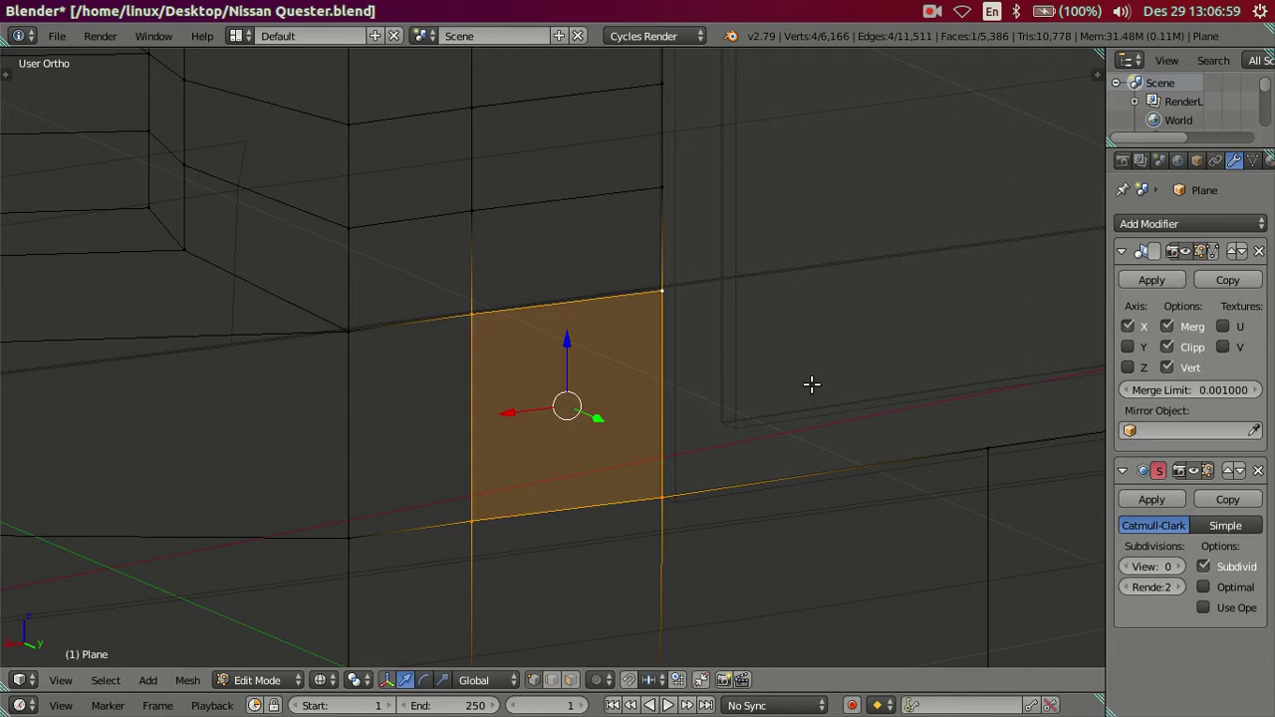
Step: In face select mode, pick the two faces beside the opening and choose the Material.001 slot
key("a")
key("z")
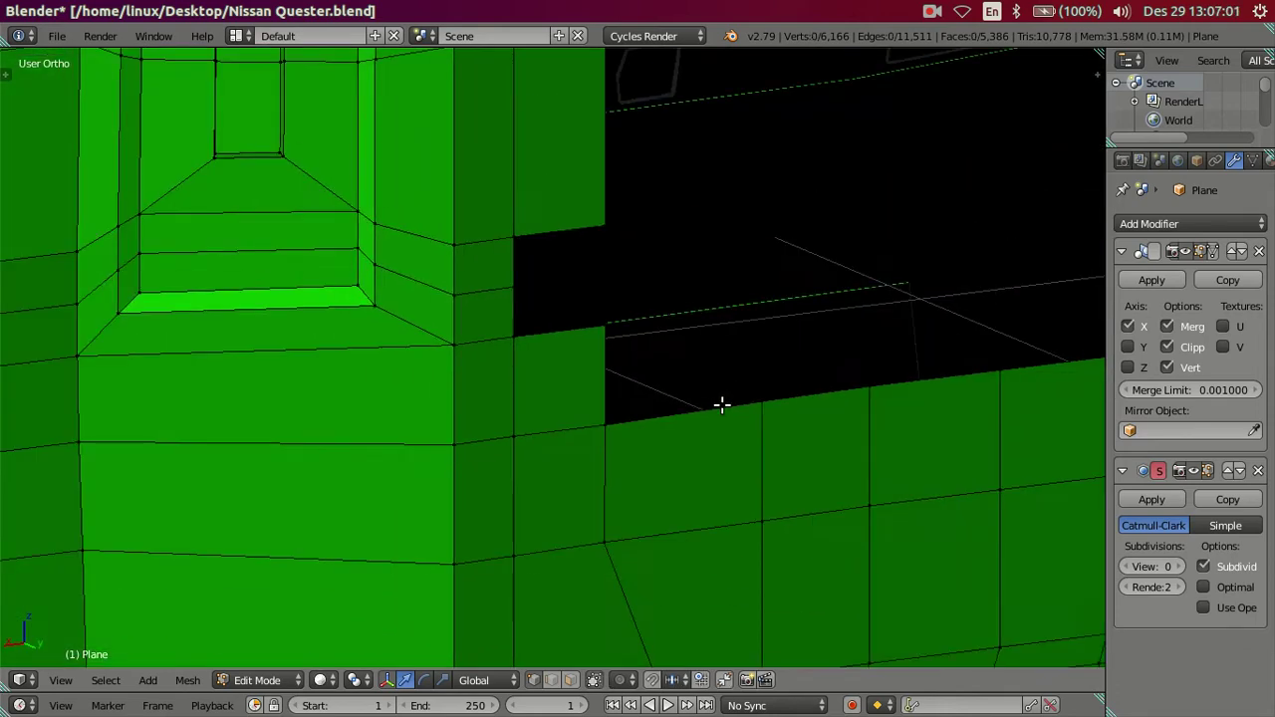
scroll(715, 385, "up", 2)
key("ctrl+Tab")
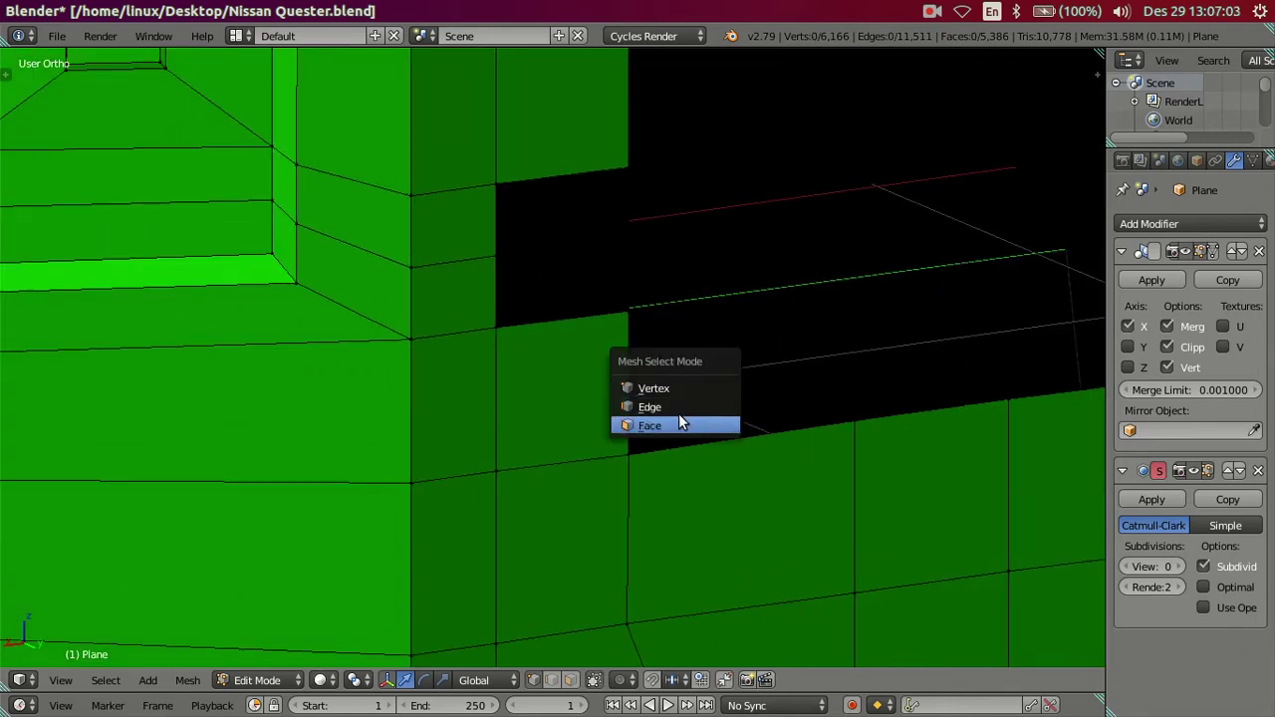
left_click(678, 413)
left_click(578, 288)
left_click(570, 211, "shift")
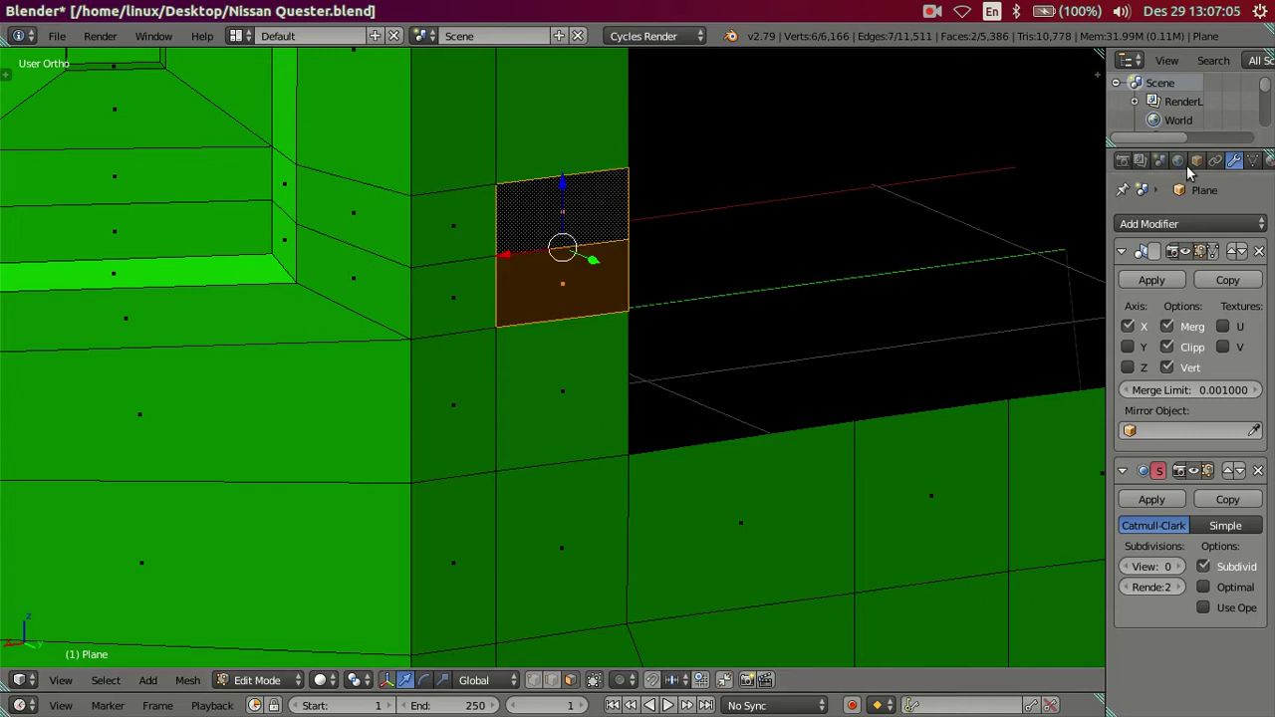
left_click(1234, 160)
left_click(1165, 229)
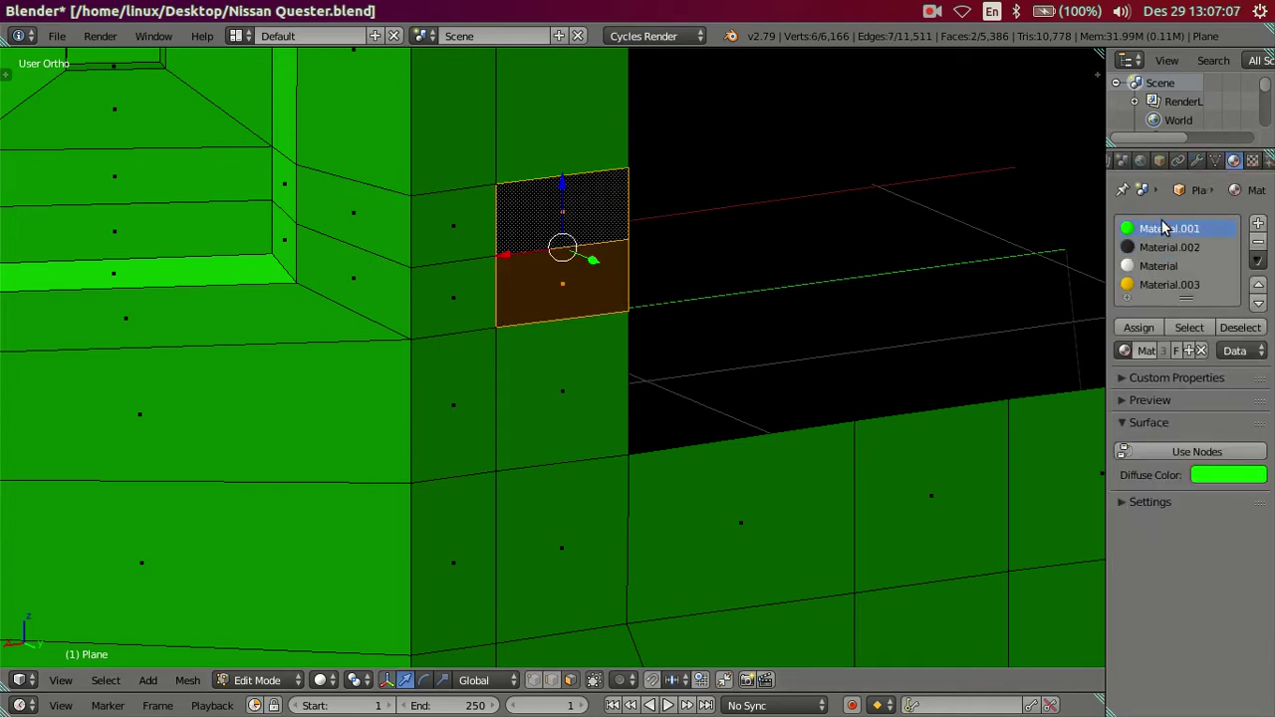
Step: Assign the green Material.001 to the pair of faces beside the window
middle_click_drag(632, 276, 697, 289)
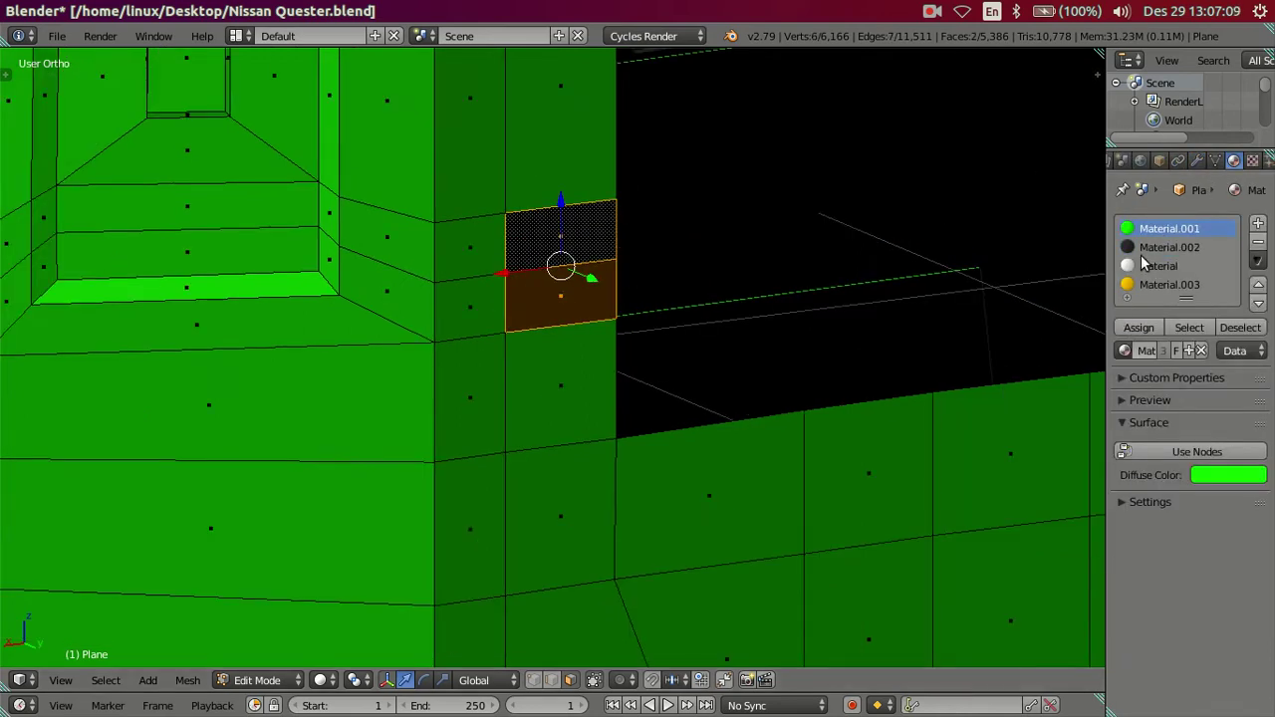
mouse_move(737, 296)
middle_mouse_down()
mouse_move(674, 312)
mouse_move(663, 451)
middle_mouse_up()
right_click(521, 274)
right_click(489, 307)
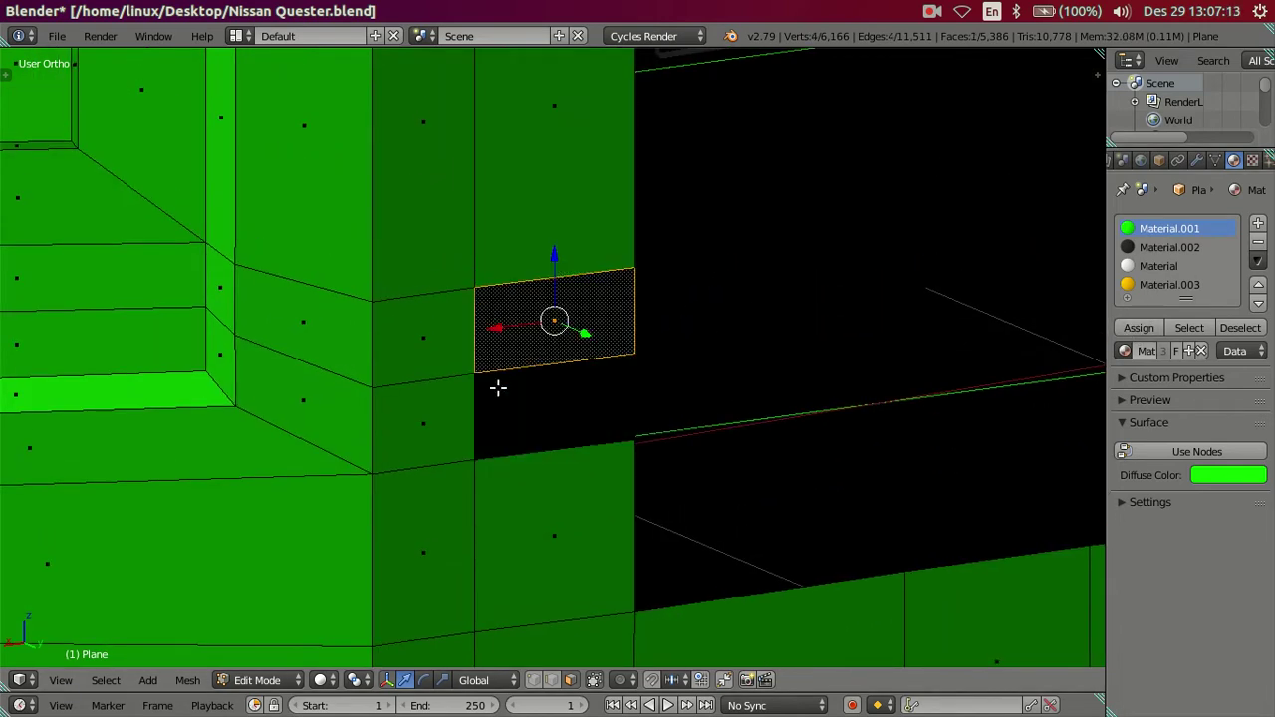
right_click(501, 384, "shift")
left_click(1161, 233)
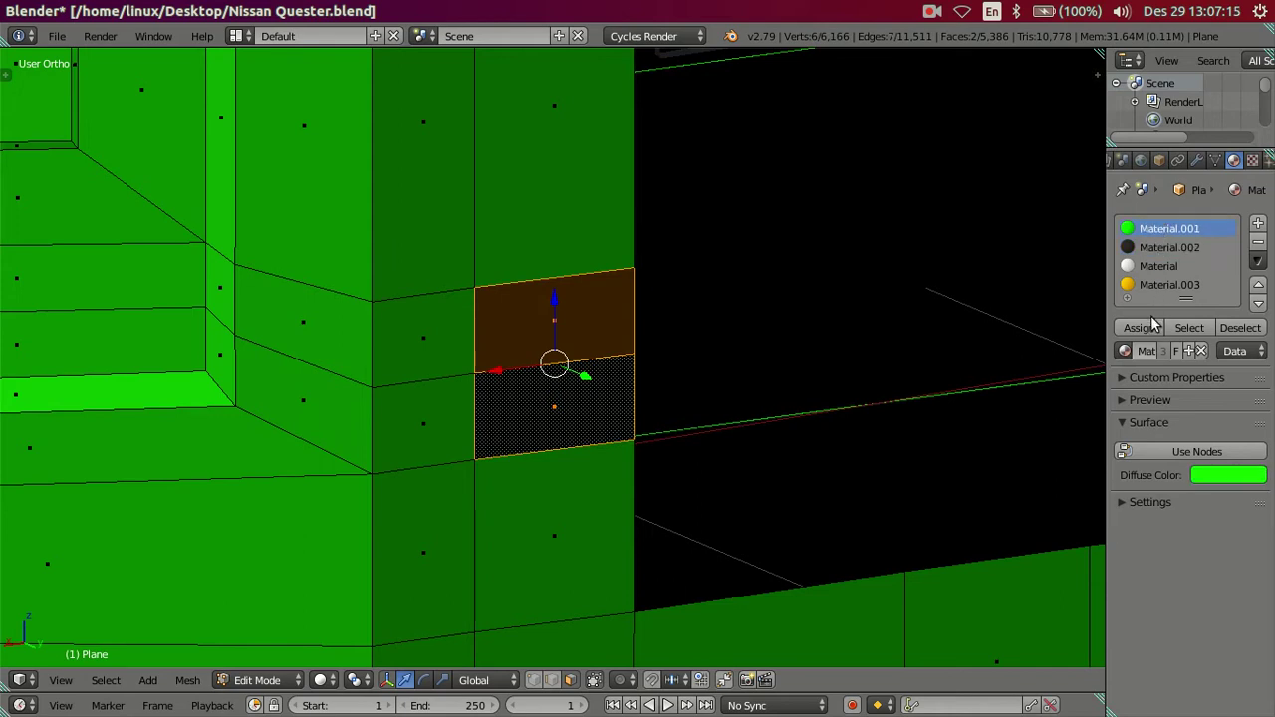
Step: Flip the normals of the two dark faces beside the window, then deselect all
scroll(785, 343, "down", 3)
scroll(785, 343, "down", 3)
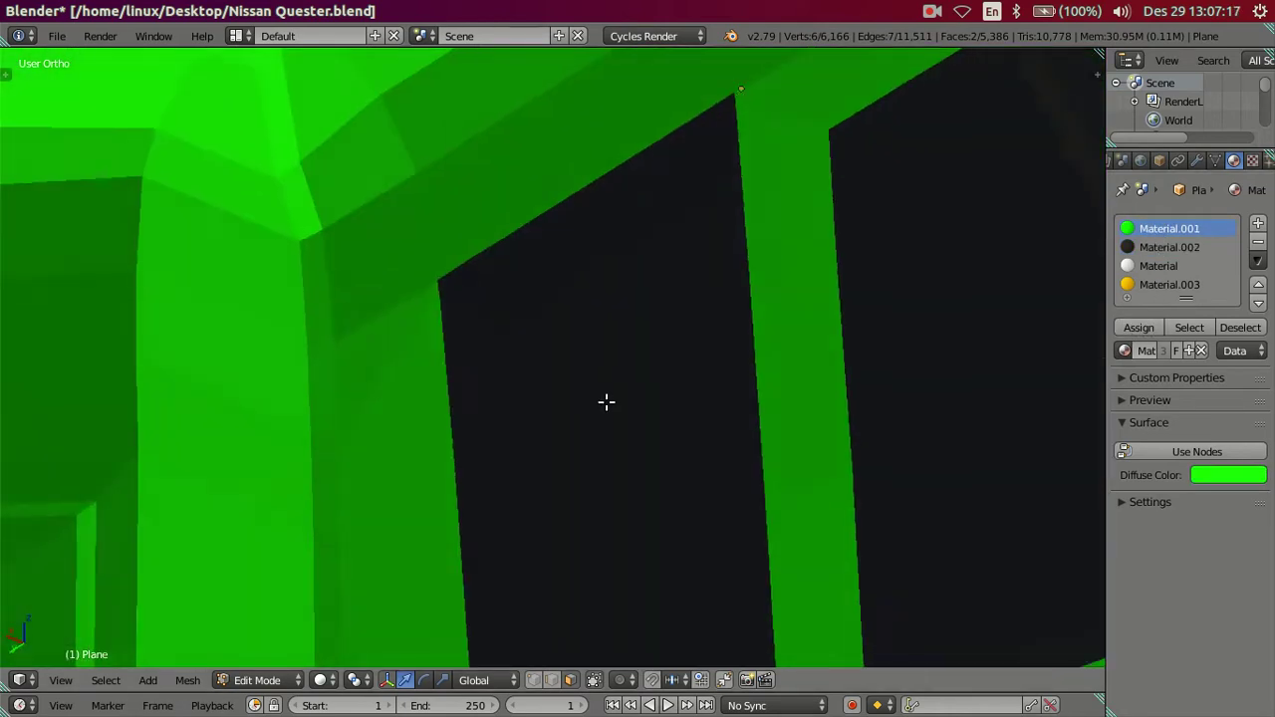
scroll(606, 402, "down", 3)
mouse_move(532, 358)
middle_mouse_down()
mouse_move(794, 335)
mouse_move(807, 323)
middle_mouse_up()
scroll(794, 335, "up", 2)
scroll(757, 369, "up", 2)
scroll(697, 356, "up", 1)
scroll(806, 323, "up", 2)
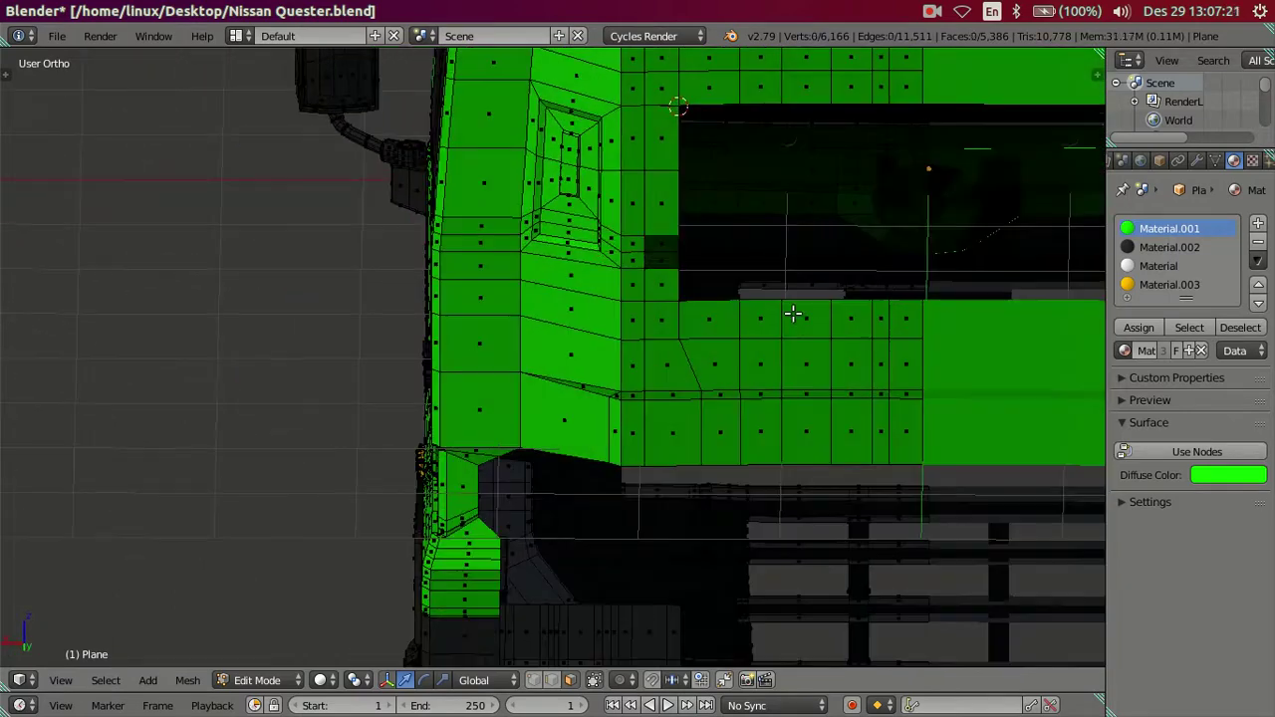
scroll(790, 308, "up", 2)
scroll(783, 302, "up", 2)
scroll(644, 472, "up", 1)
scroll(643, 451, "up", 2)
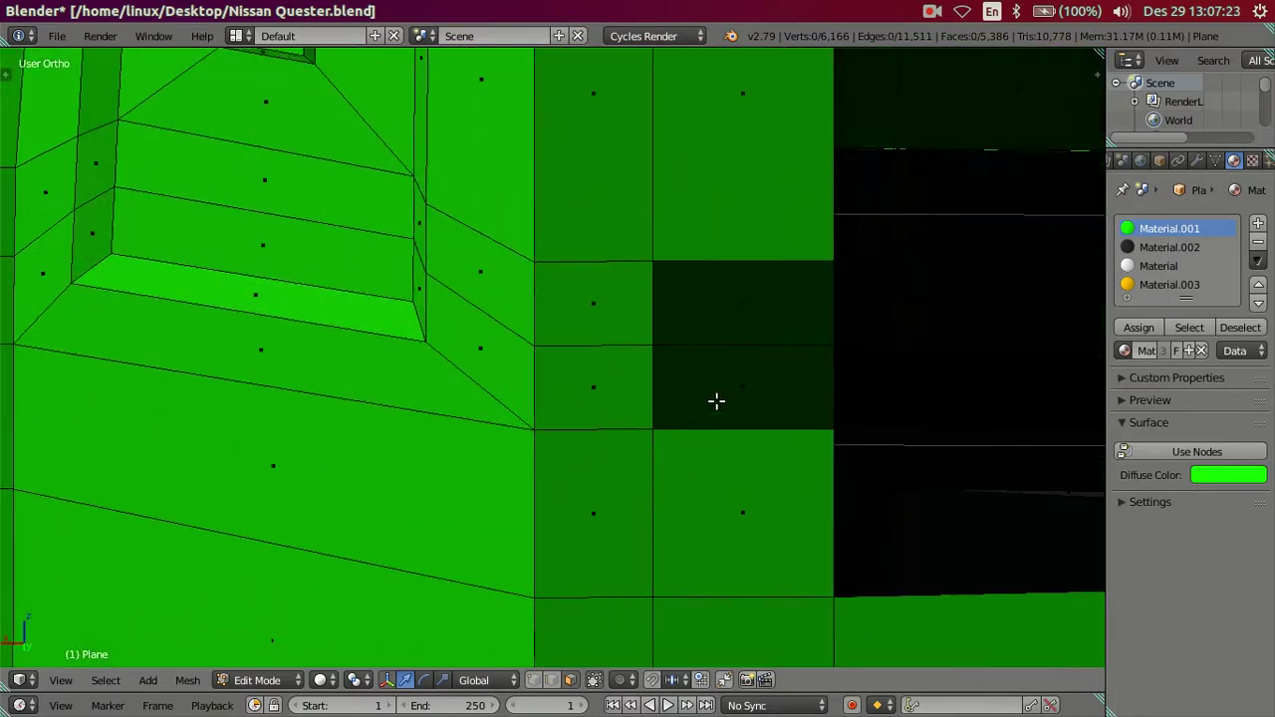
right_click(707, 308)
right_click(759, 370, "shift")
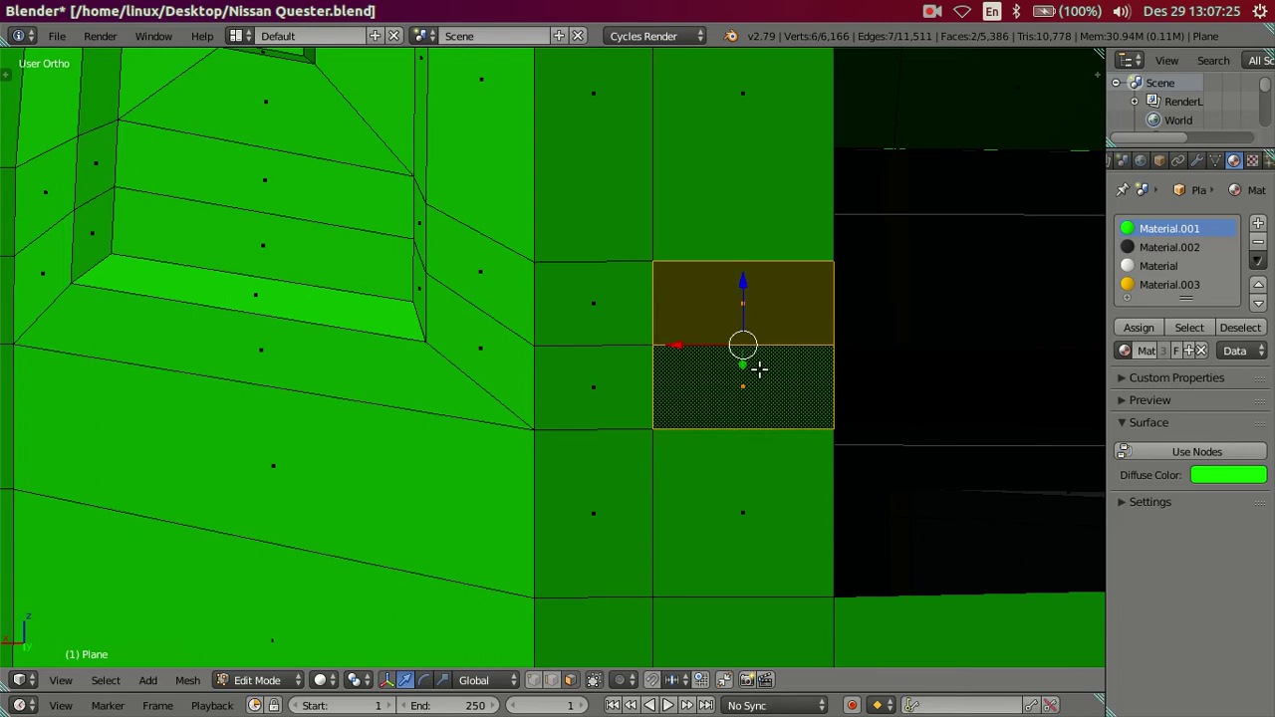
key("ctrl+Tab")
left_click(831, 311)
key("ctrl+f")
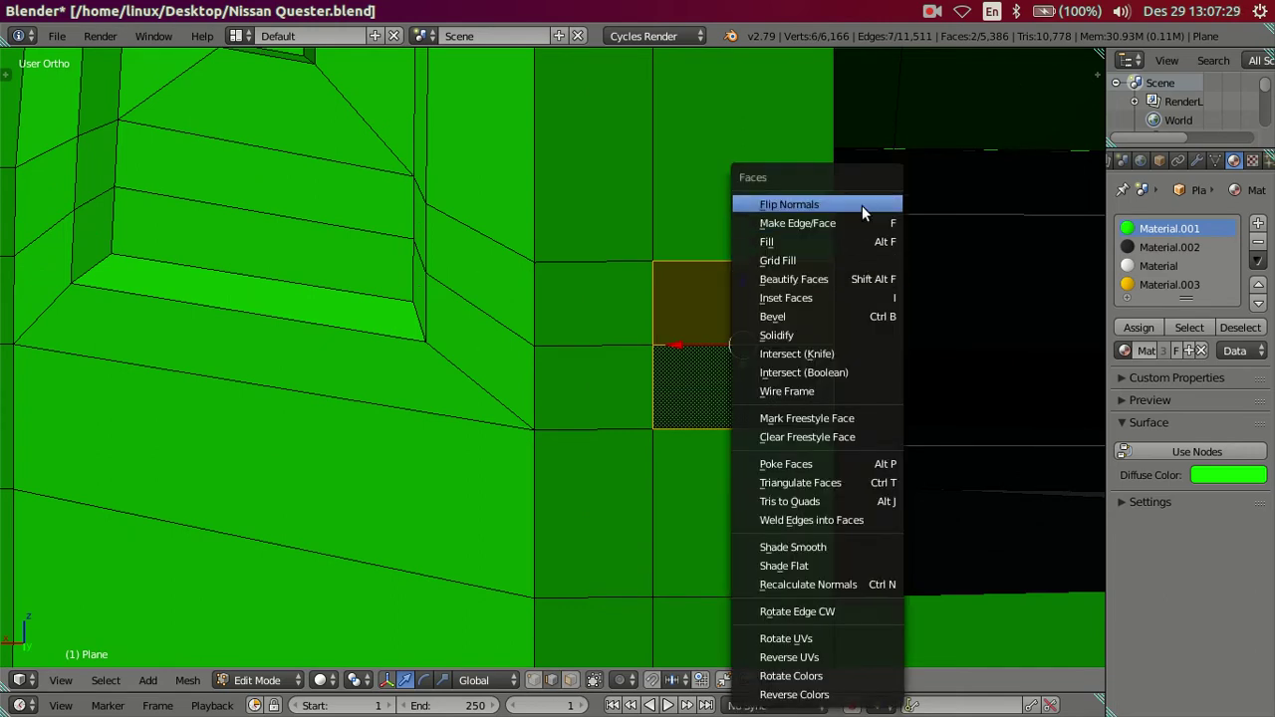
left_click(861, 205)
key("a")
scroll(740, 248, "down", 3)
Step: Orbit around the cab and briefly select then clear the mesh to check its faces
scroll(740, 248, "down", 3)
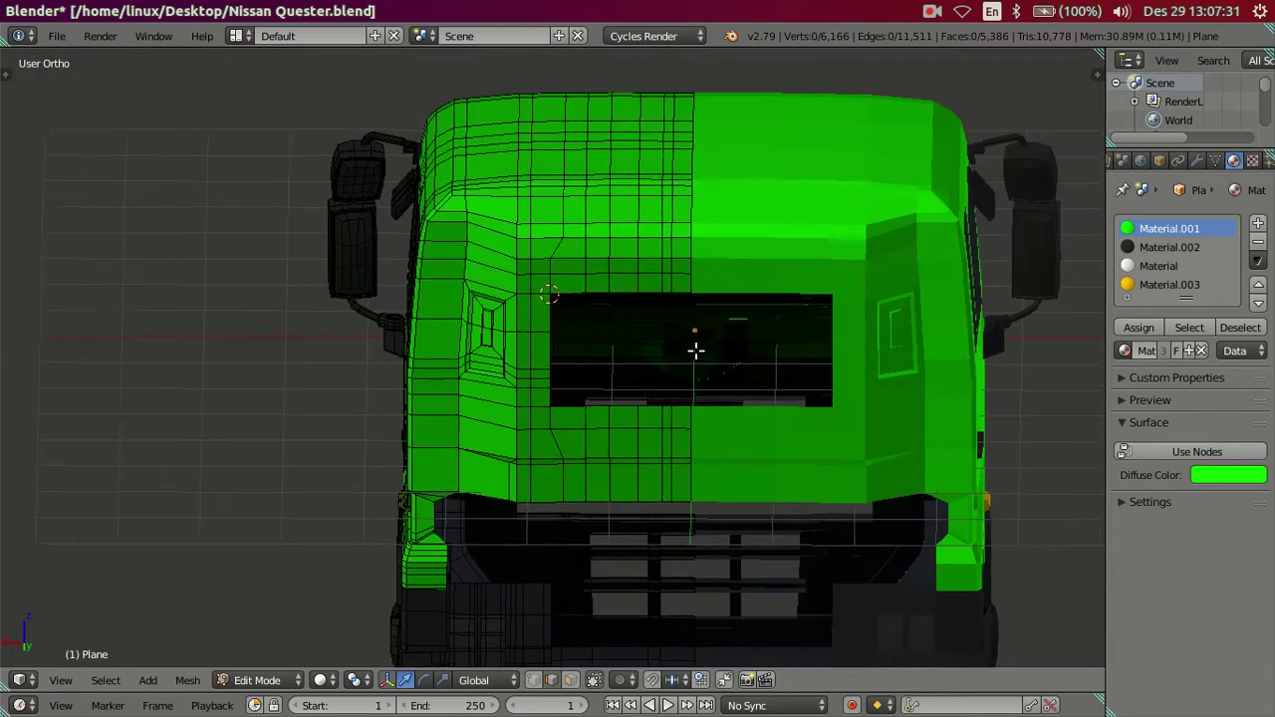
scroll(694, 348, "down", 2)
mouse_move(639, 348)
middle_mouse_down()
mouse_move(672, 347)
mouse_move(677, 333)
middle_mouse_up()
key("l")
key("a")
mouse_move(509, 326)
middle_mouse_down()
mouse_move(572, 342)
mouse_move(617, 396)
middle_mouse_up()
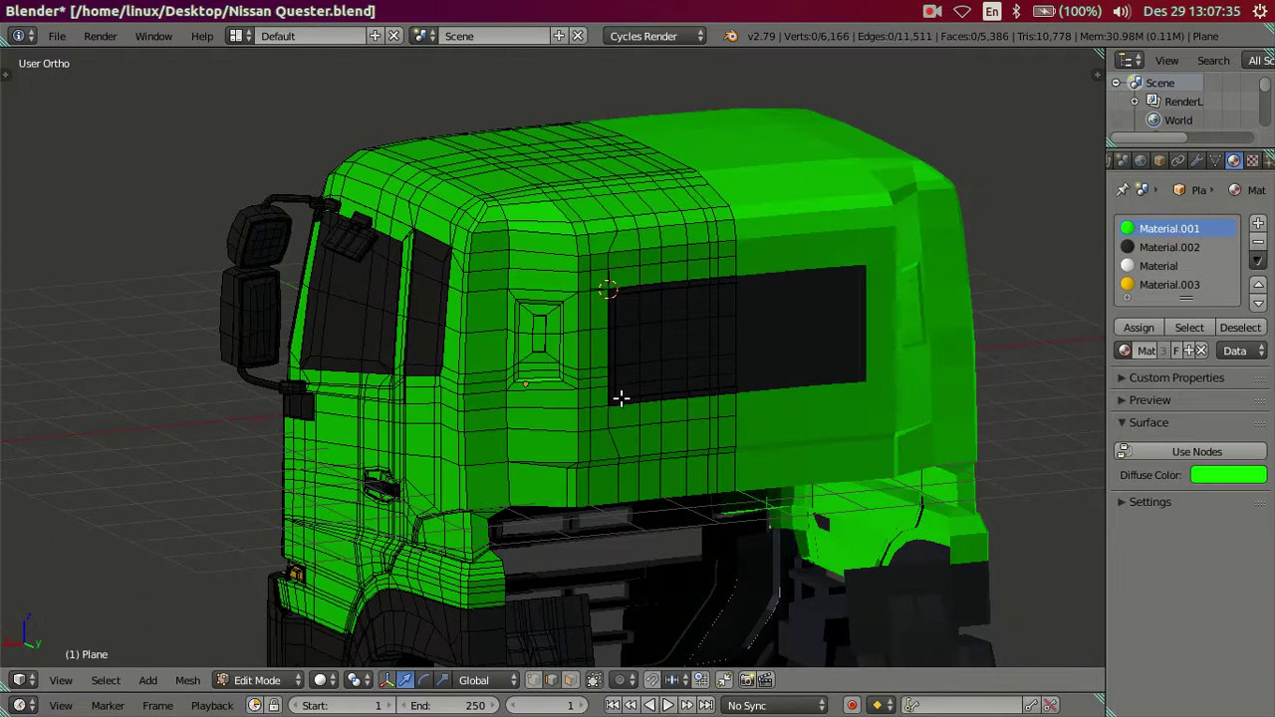
scroll(617, 396, "up", 3)
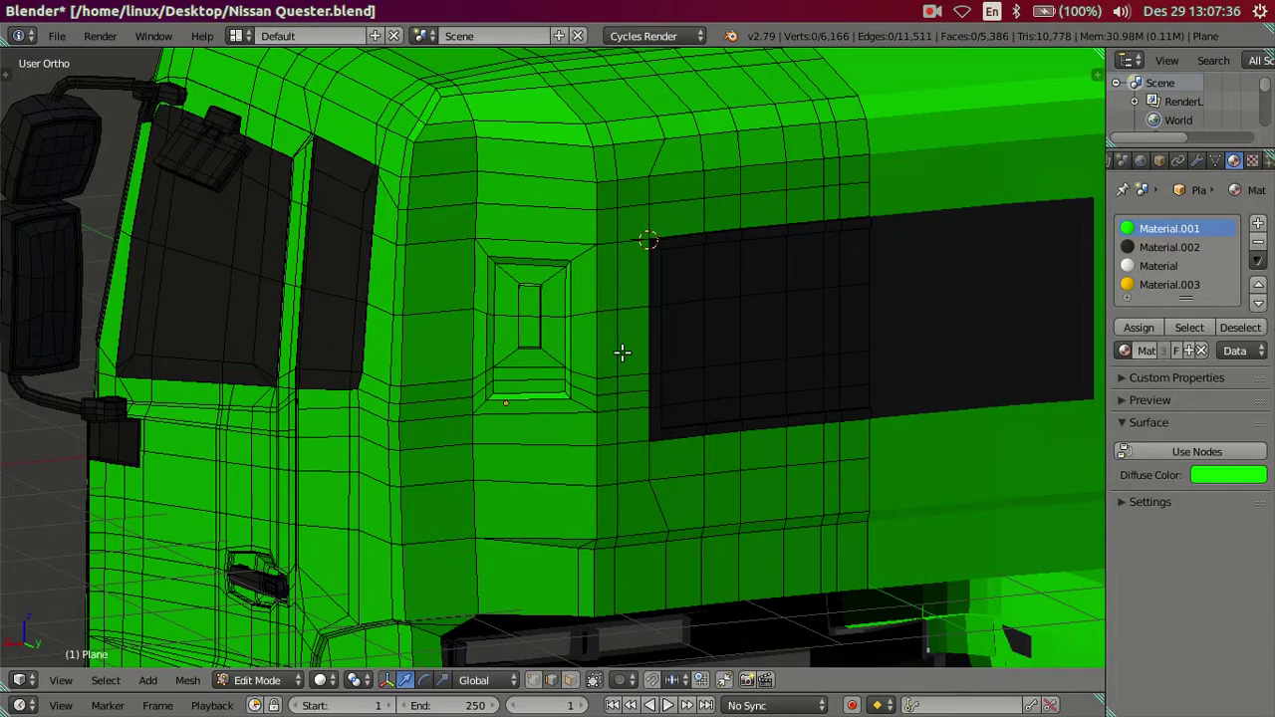
Step: Preview Subdivision View at levels 1 and 2 in Object Mode, then reset to 0 in Edit Mode
left_click(1196, 161)
left_click(1178, 565)
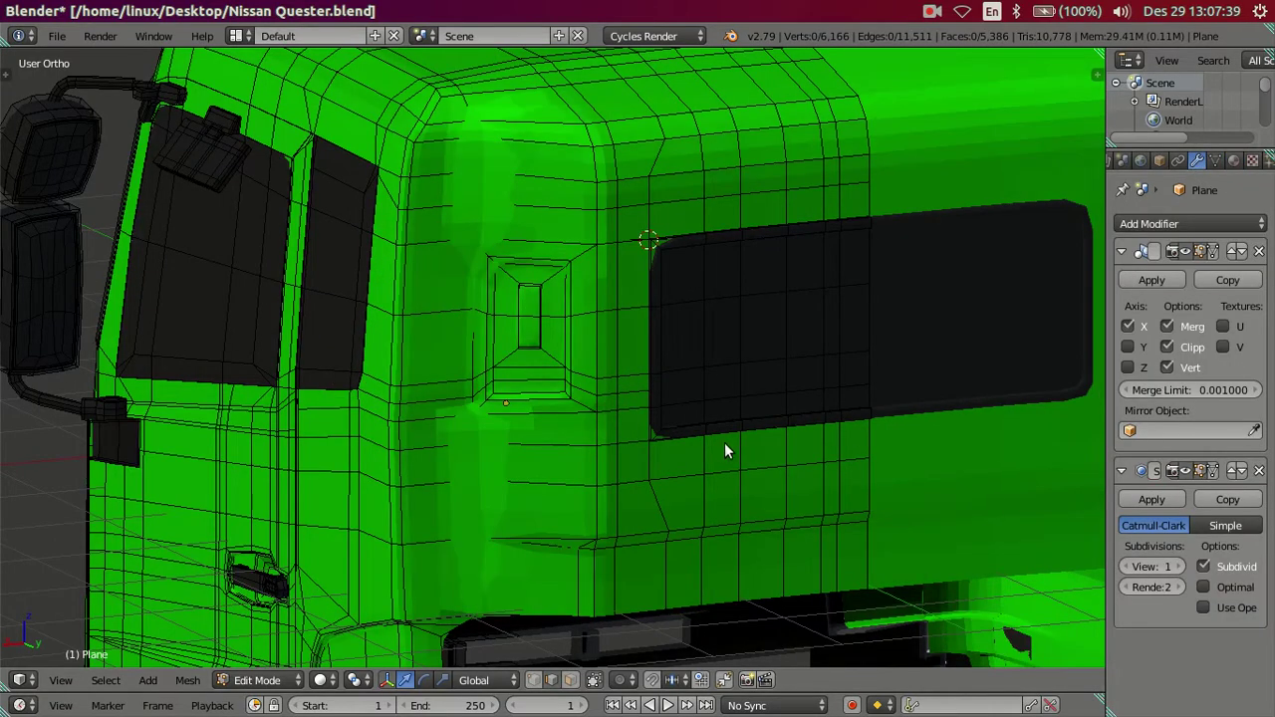
key("ctrl+2")
scroll(714, 442, "up", 3)
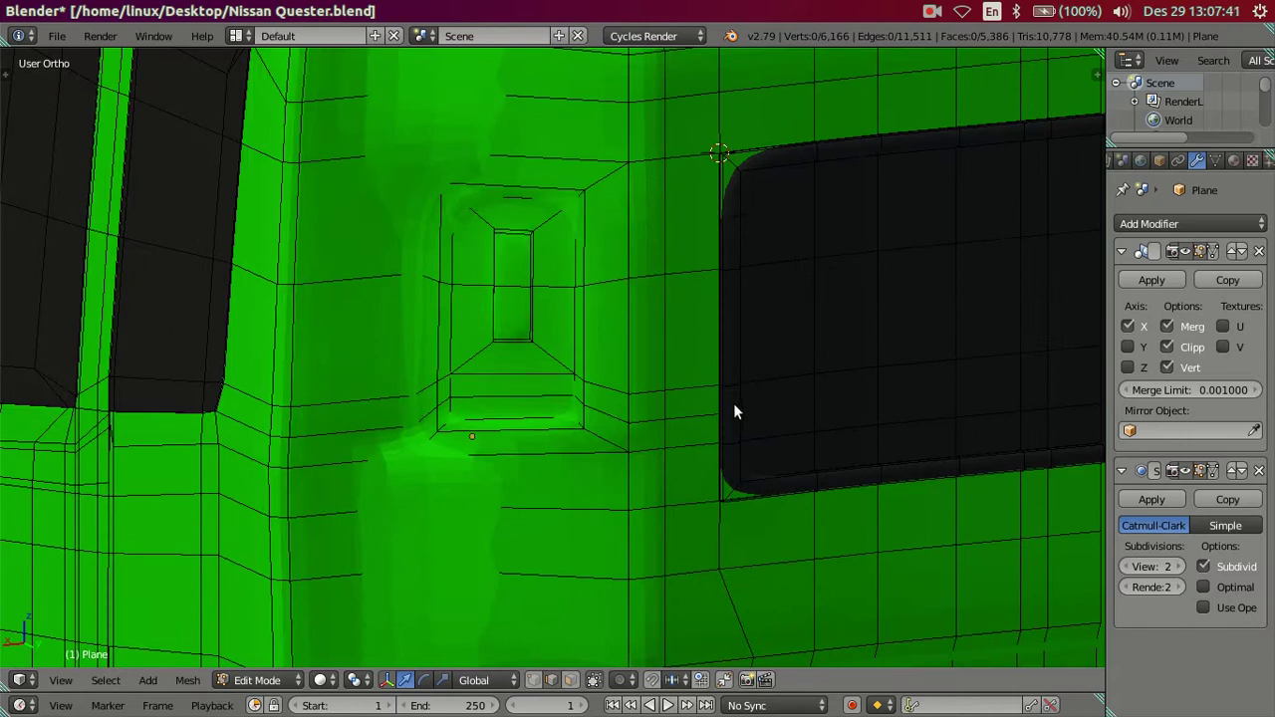
key("Tab")
scroll(732, 249, "down", 4)
scroll(717, 262, "up", 3)
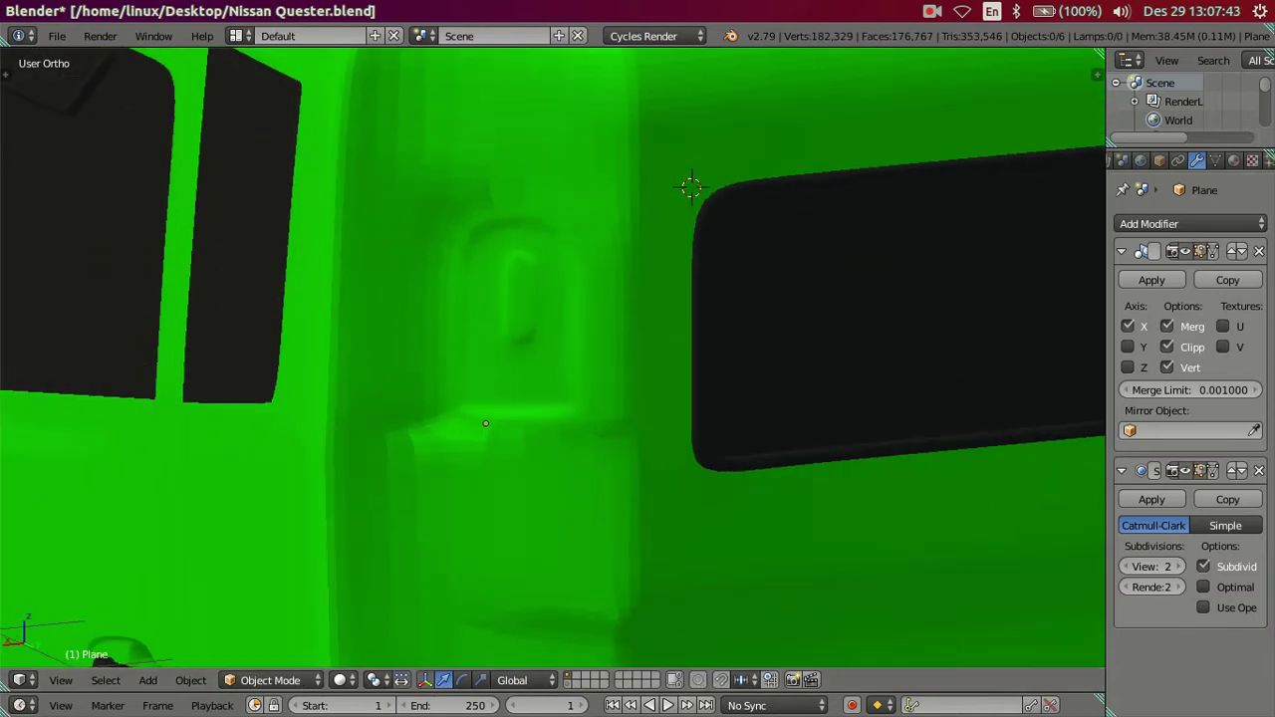
left_click(1123, 566)
left_click(1124, 566)
key("Tab")
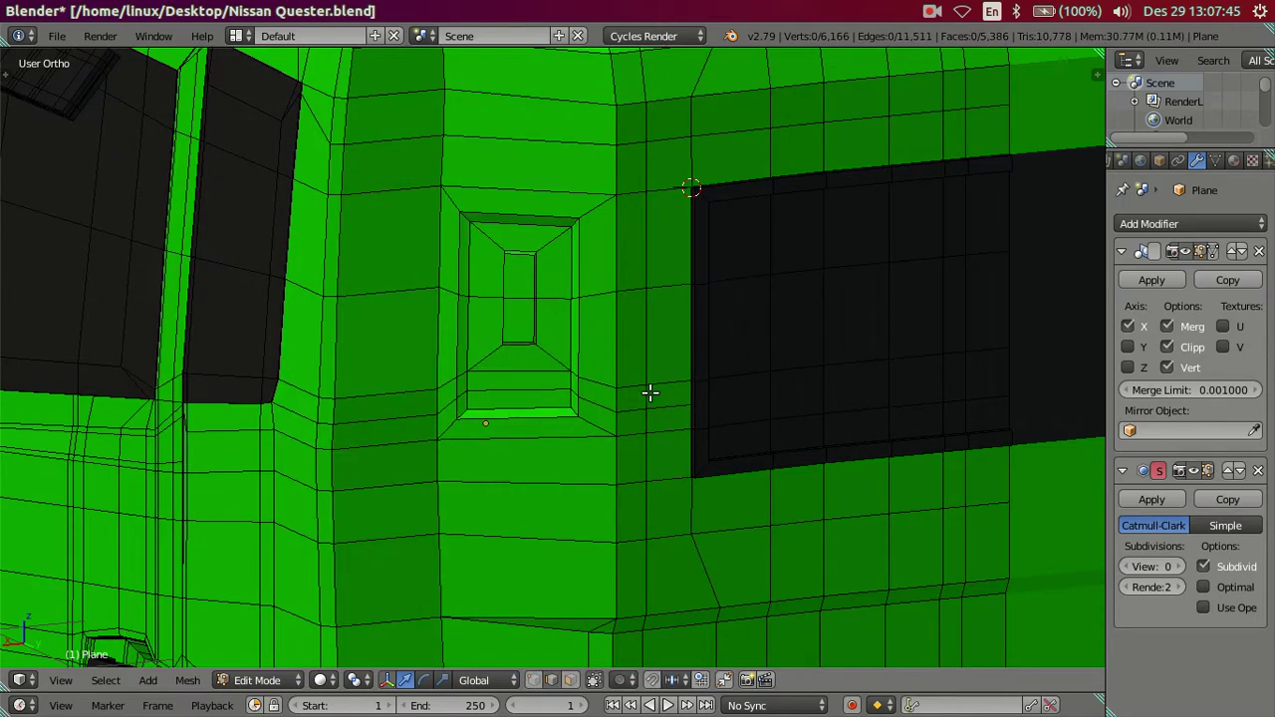
scroll(644, 393, "up", 4)
mouse_move(644, 393)
middle_mouse_down()
mouse_move(589, 382)
mouse_move(586, 548)
middle_mouse_up()
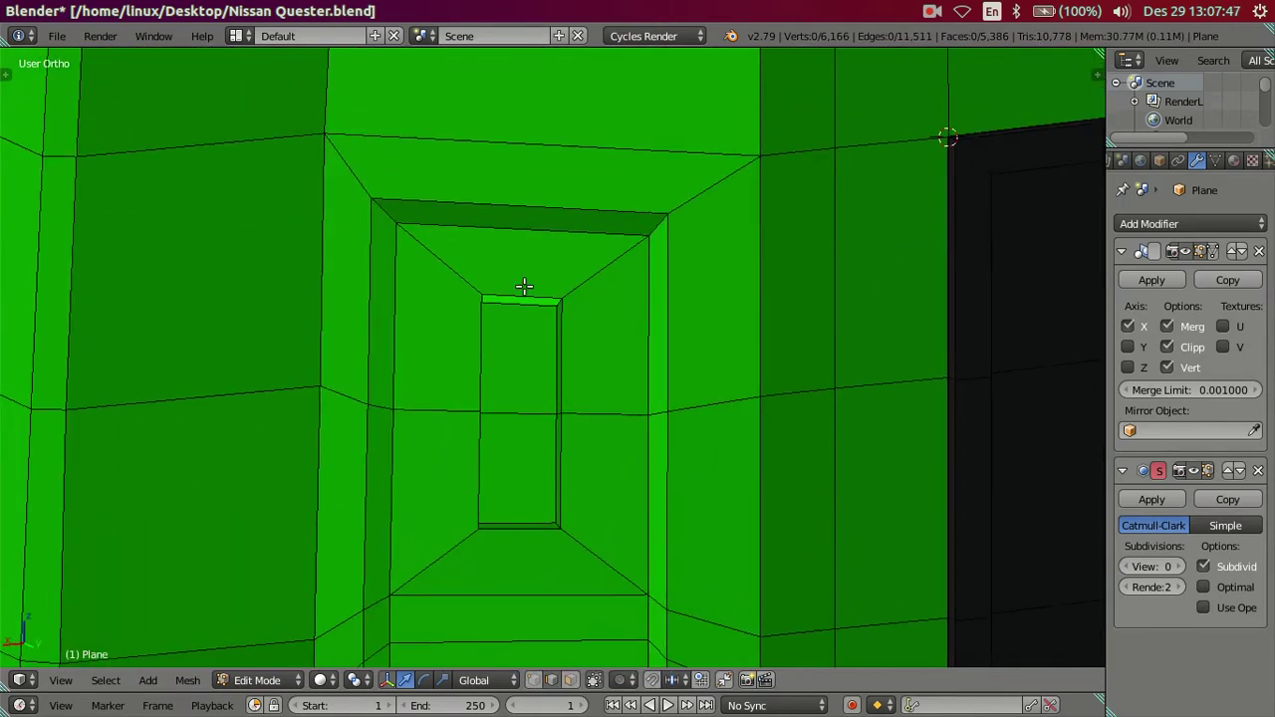
Step: Add 10 evenly spaced vertical loop cuts through the door recess
key("ctrl+r")
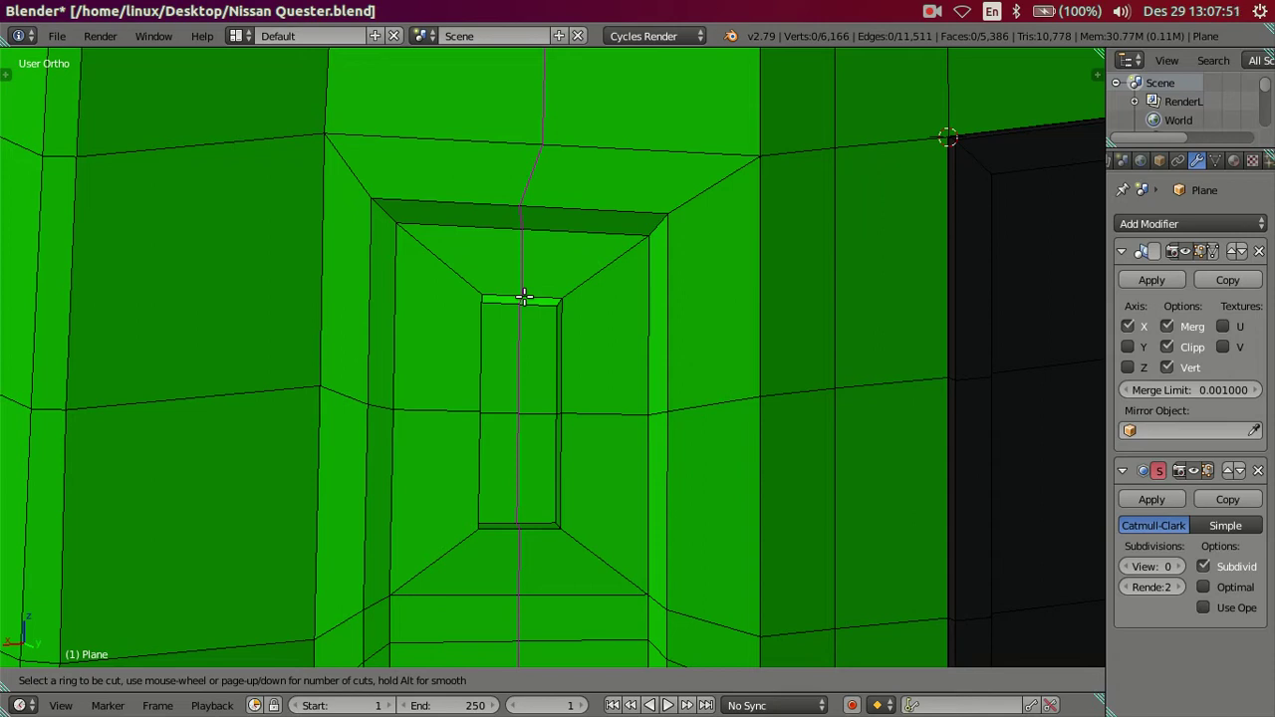
type("10")
key("Return")
right_click(524, 296)
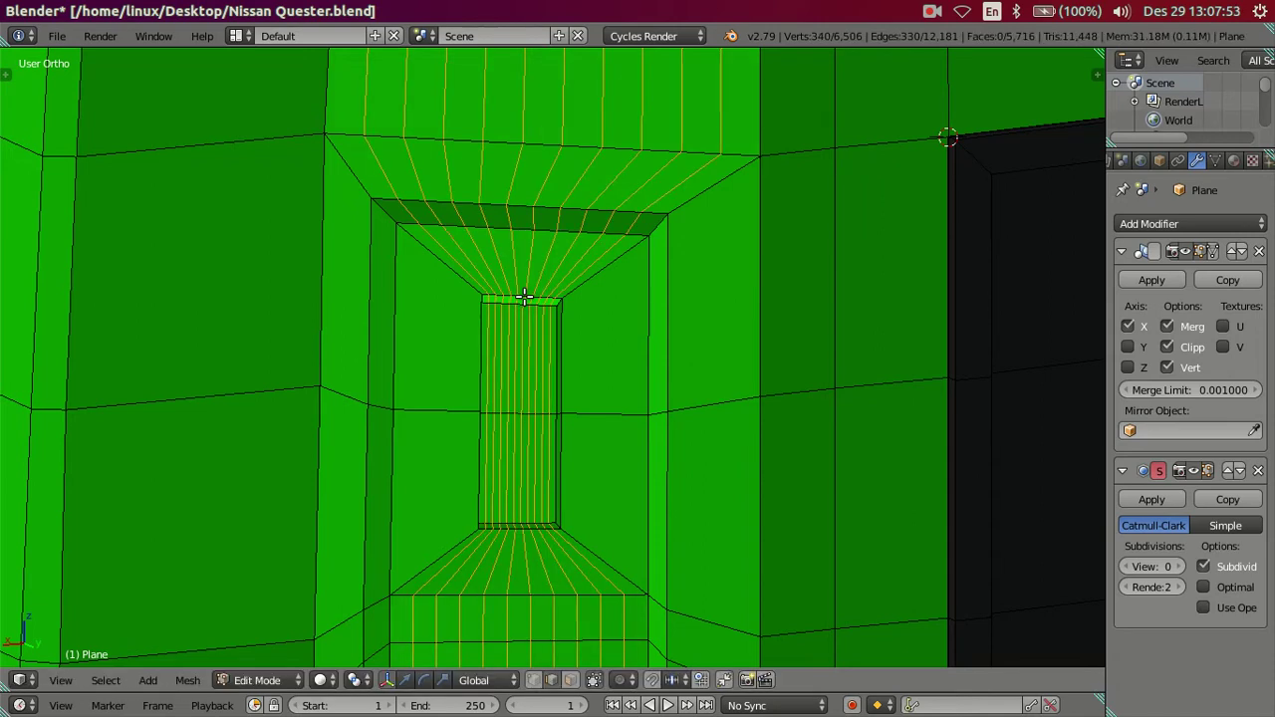
Step: Dissolve the eight inner loops, keeping only the two outermost beside the inner panel
scroll(546, 347, "up", 2, "shift")
scroll(407, 296, "up", 1, "shift")
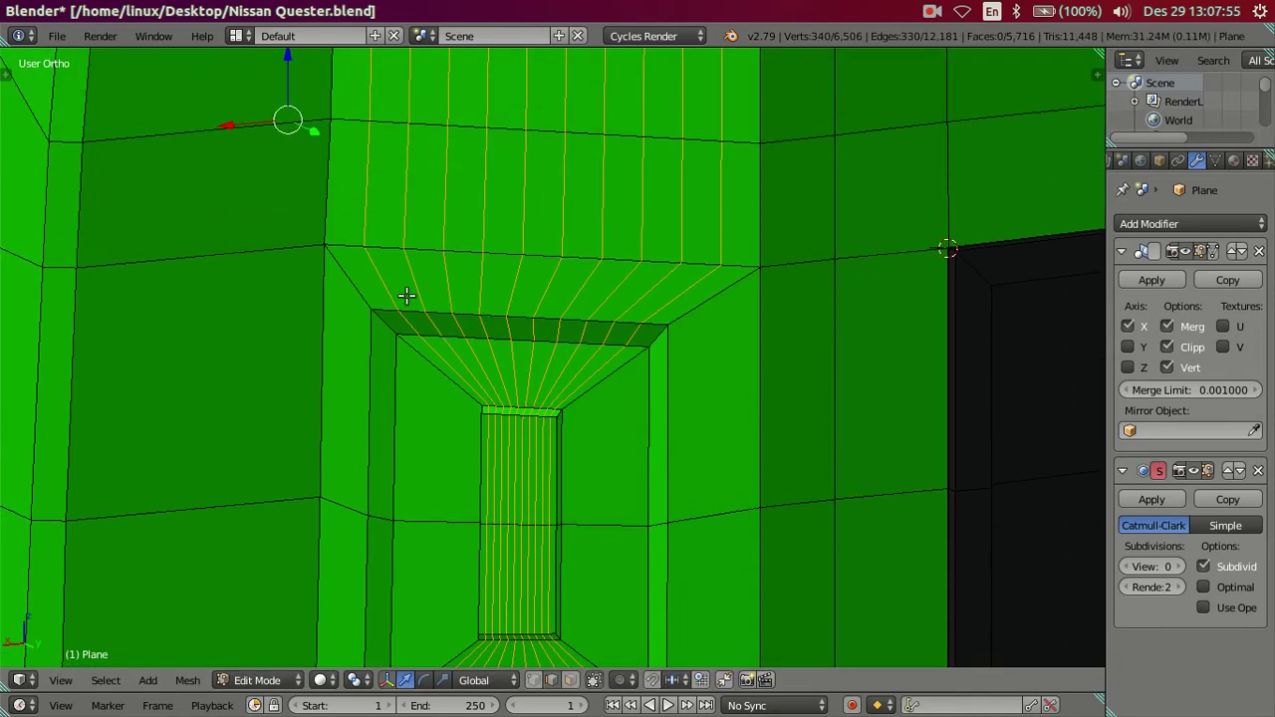
right_click(387, 285, "alt+shift")
right_click(685, 290, "alt+shift")
key("x")
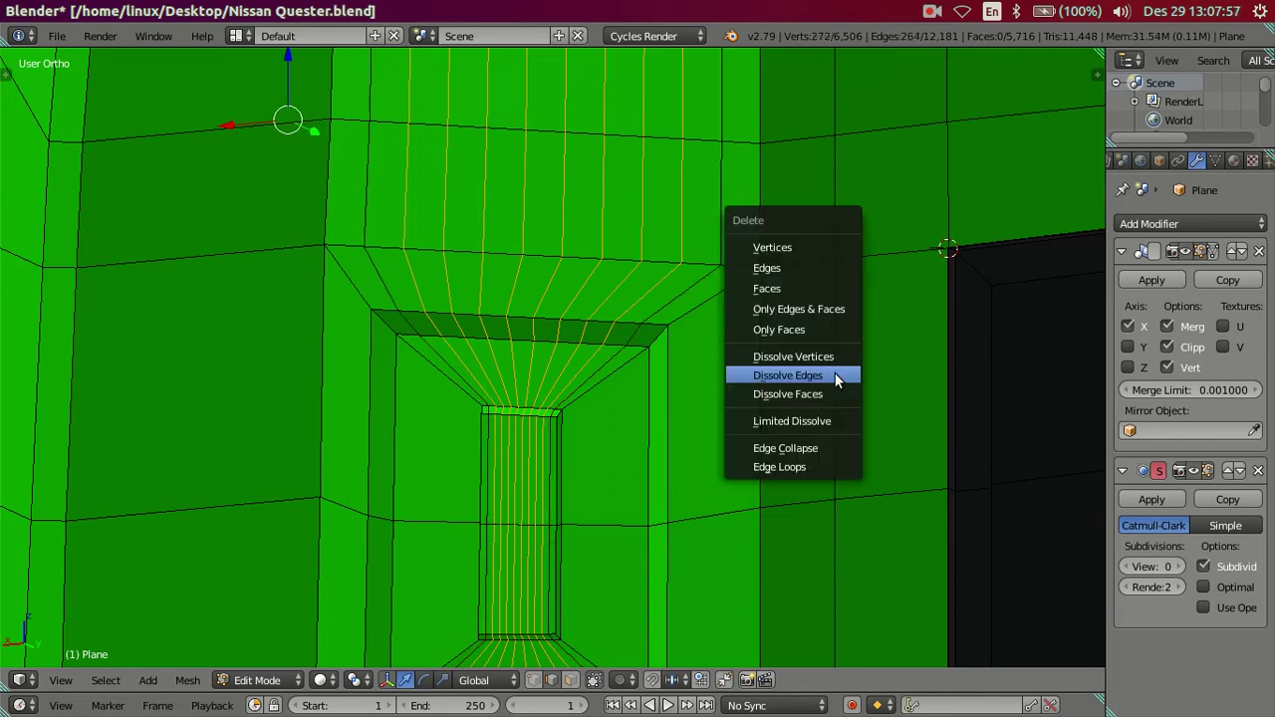
left_click(834, 375)
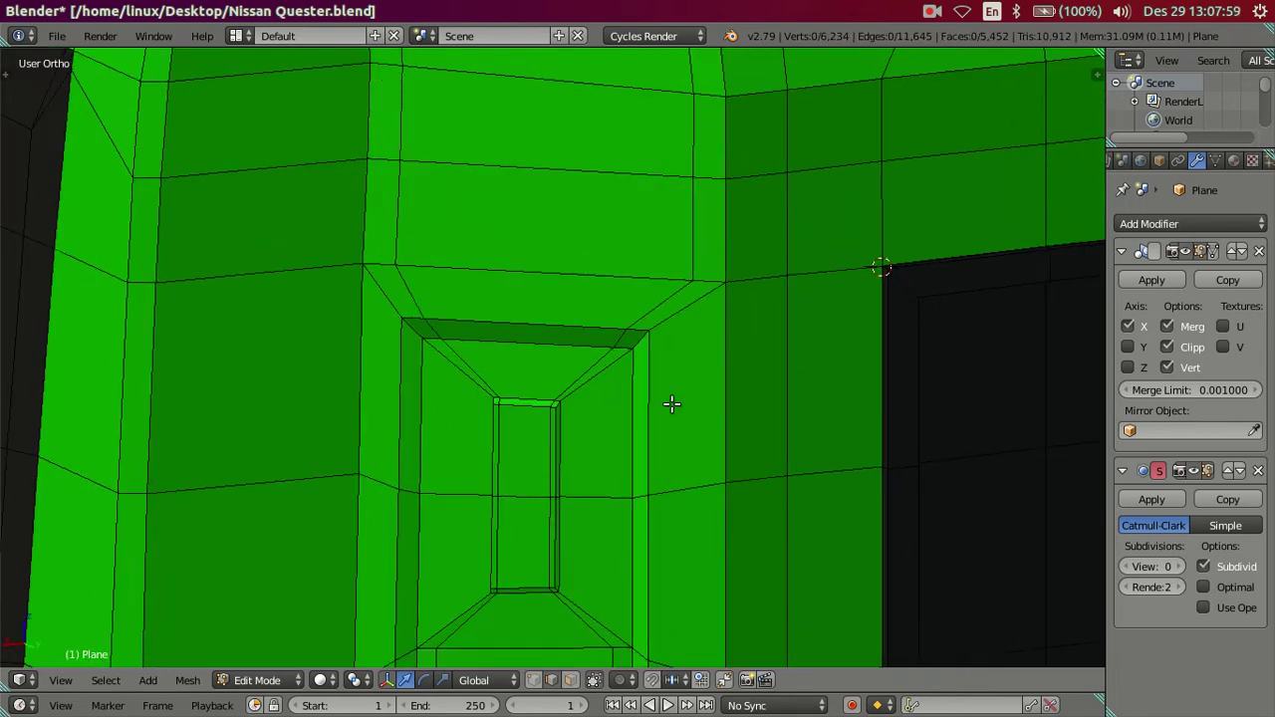
scroll(669, 411, "down", 2)
scroll(652, 398, "down", 2, "shift")
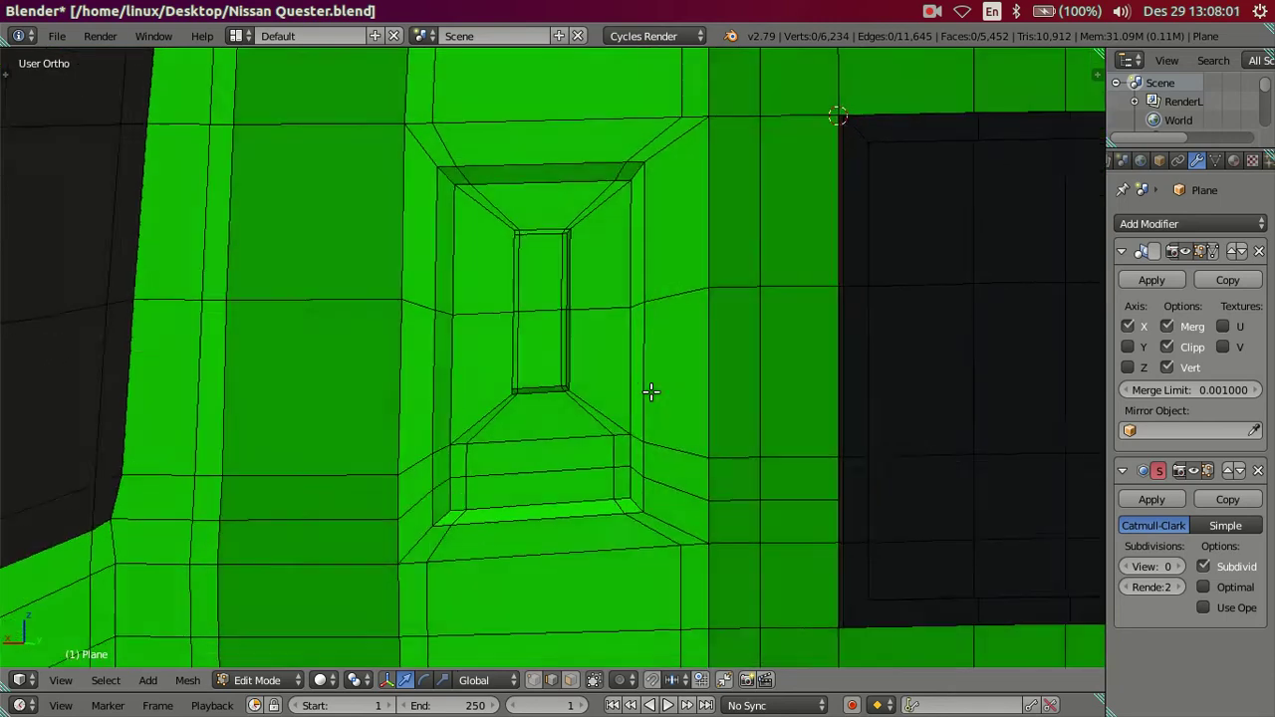
scroll(577, 403, "down", 2, "ctrl")
scroll(438, 309, "up", 2)
mouse_move(429, 303)
middle_mouse_down("shift")
mouse_move(550, 441)
mouse_move(631, 339)
middle_mouse_up("shift")
Step: Toggle Blender to fill the whole screen
scroll(560, 404, "up", 2)
left_click(153, 36)
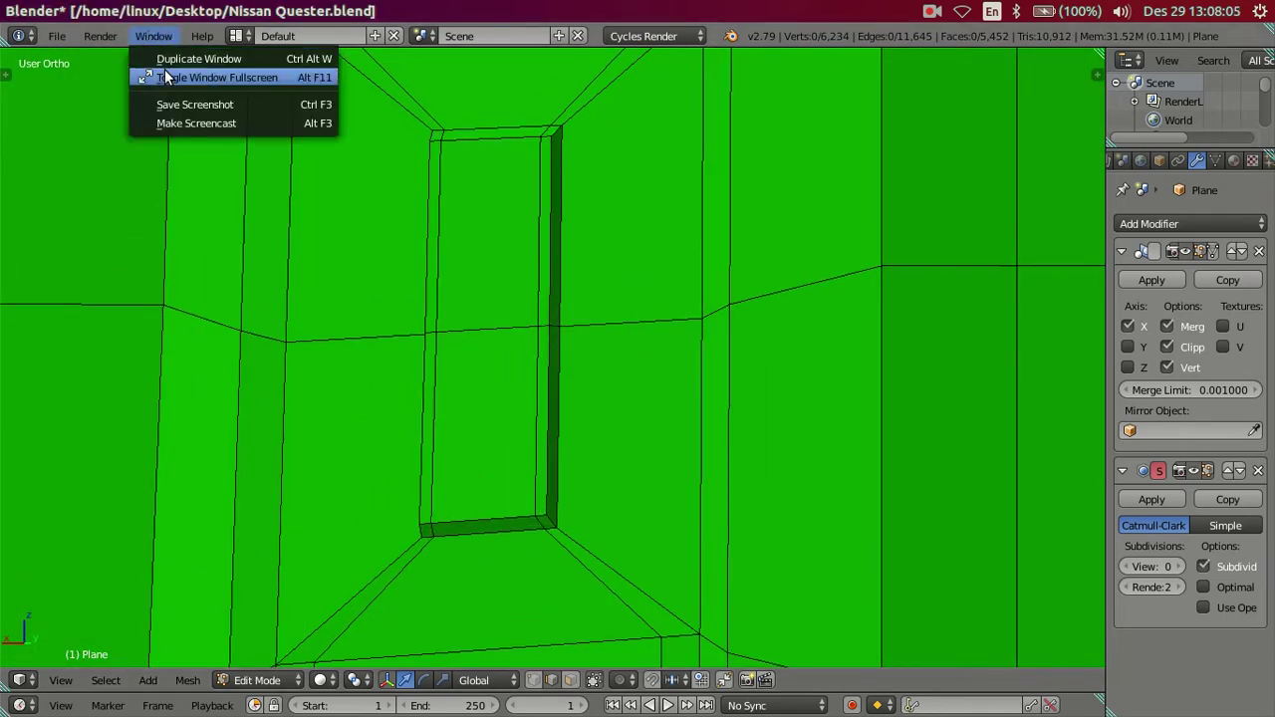
left_click(194, 74)
Step: Switch to vertex select and align the right door edge's top and bottom vertices vertically
scroll(588, 276, "up", 2)
scroll(588, 276, "down", 2)
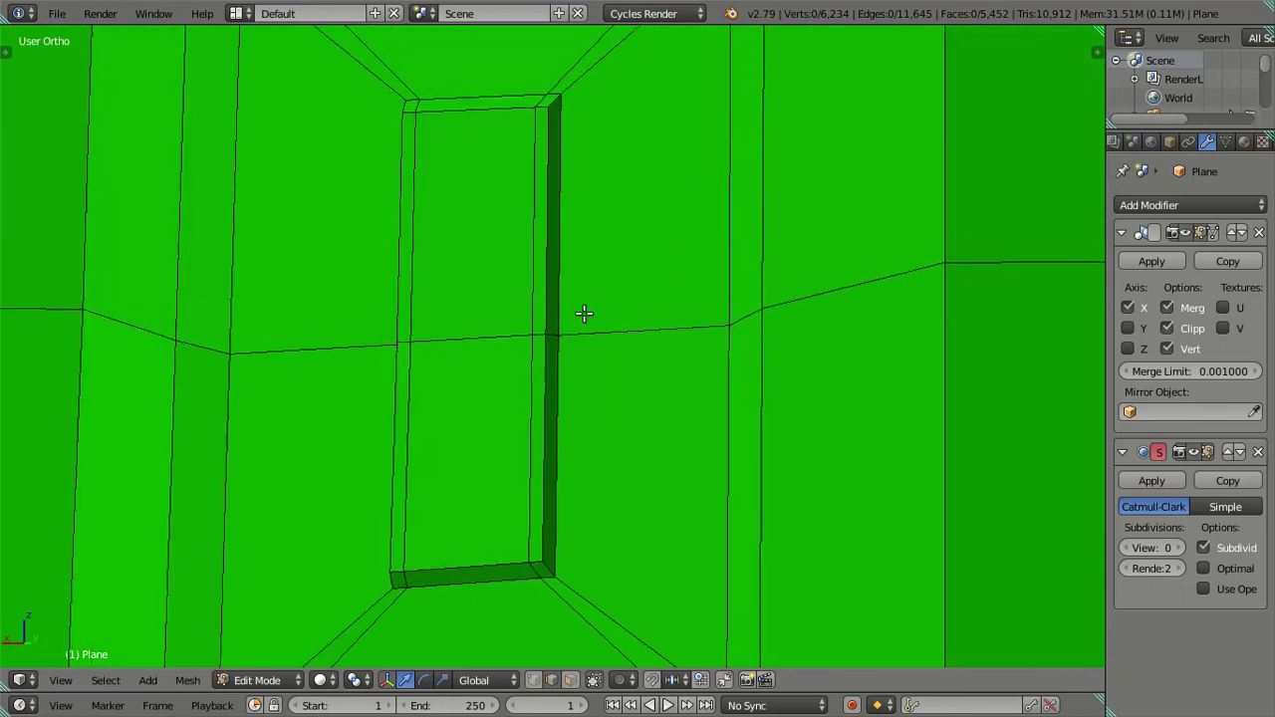
scroll(587, 284, "up", 2, "shift")
key("ctrl+Tab")
left_click(572, 276)
right_click(566, 127)
right_click(557, 610, "shift")
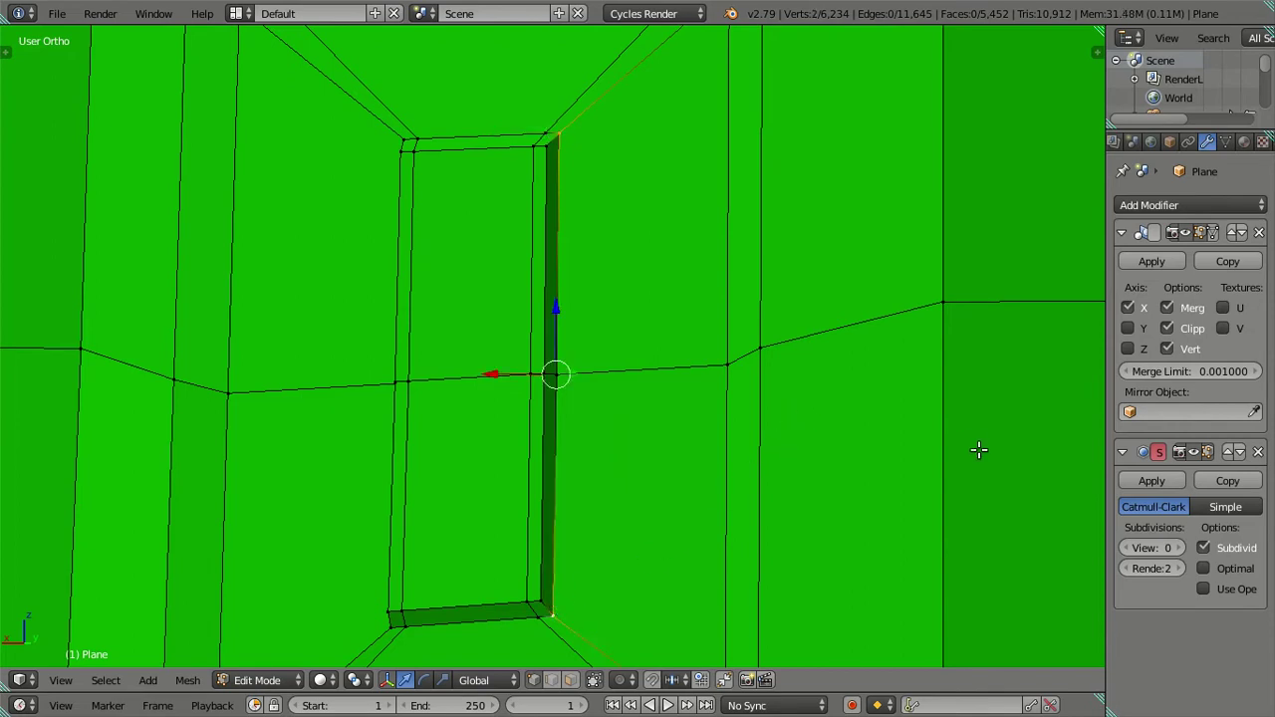
key("s")
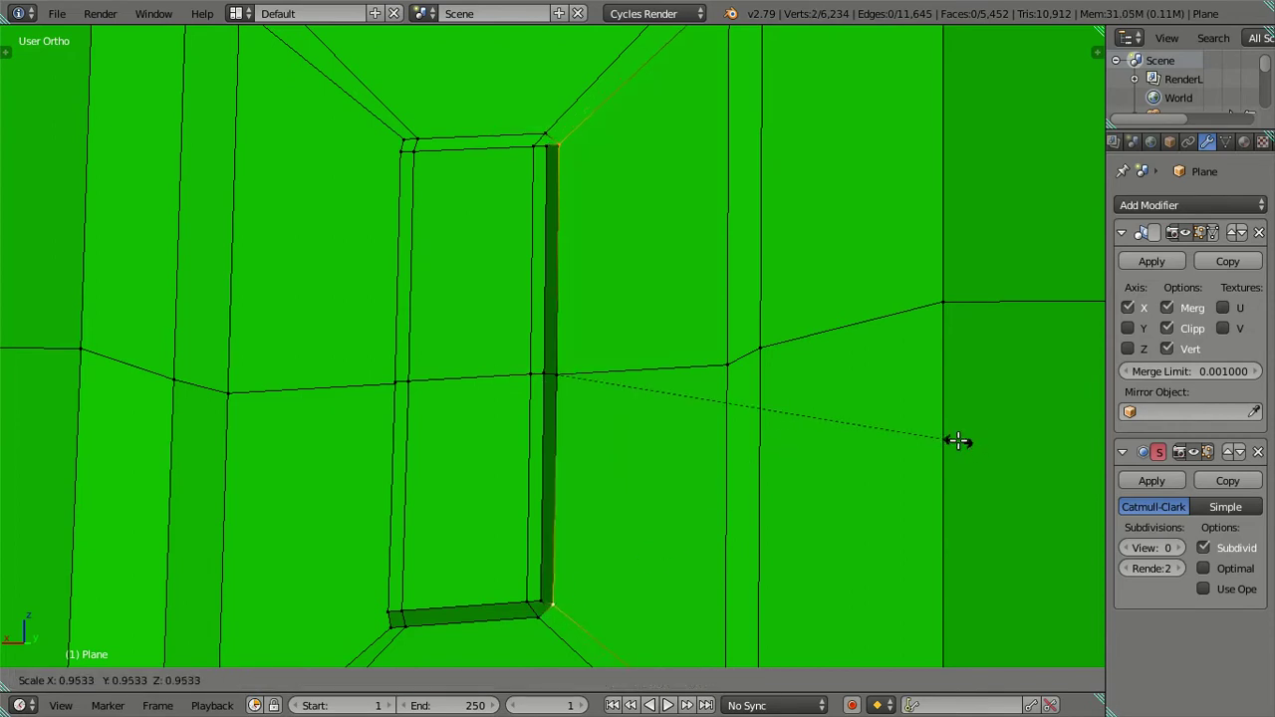
key("x")
key("0")
Step: Move the bottom vertex to the door's bottom corner and realign it with the top vertex
key("Return")
right_click_drag(554, 608, 536, 625)
left_click(536, 625)
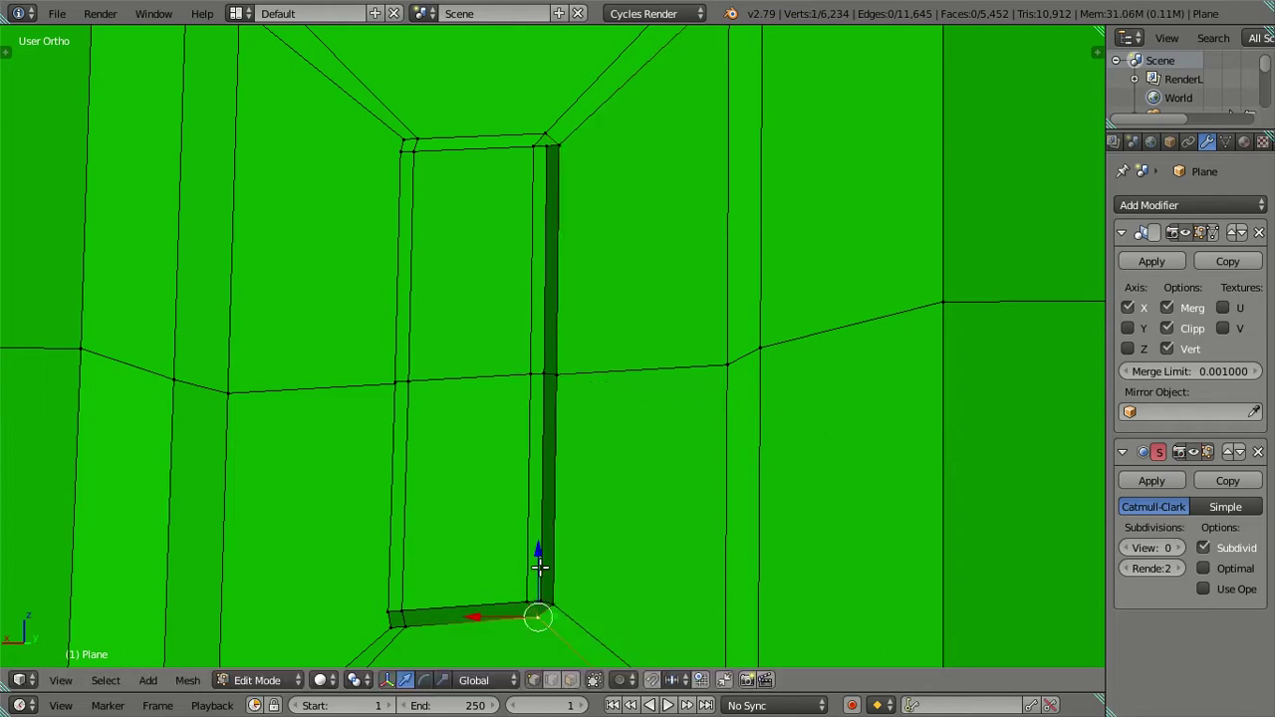
right_click(548, 112, "shift")
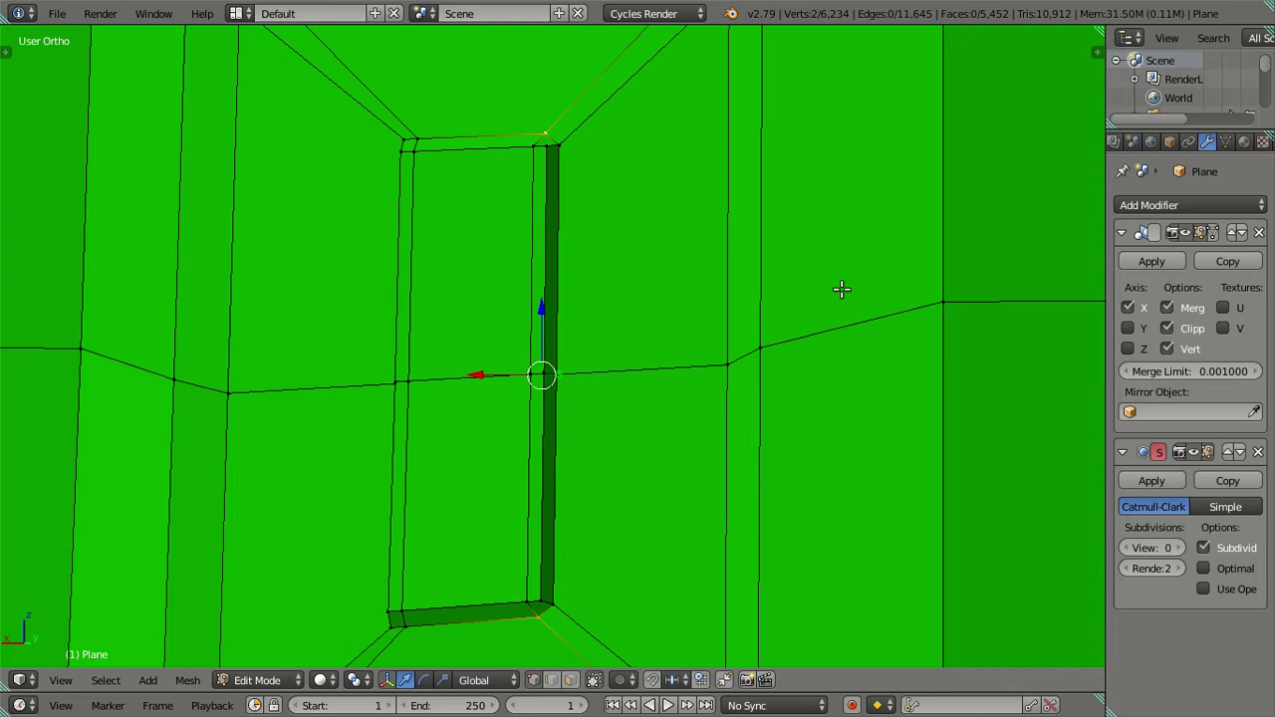
key("s")
key("x")
key("0")
key("Return")
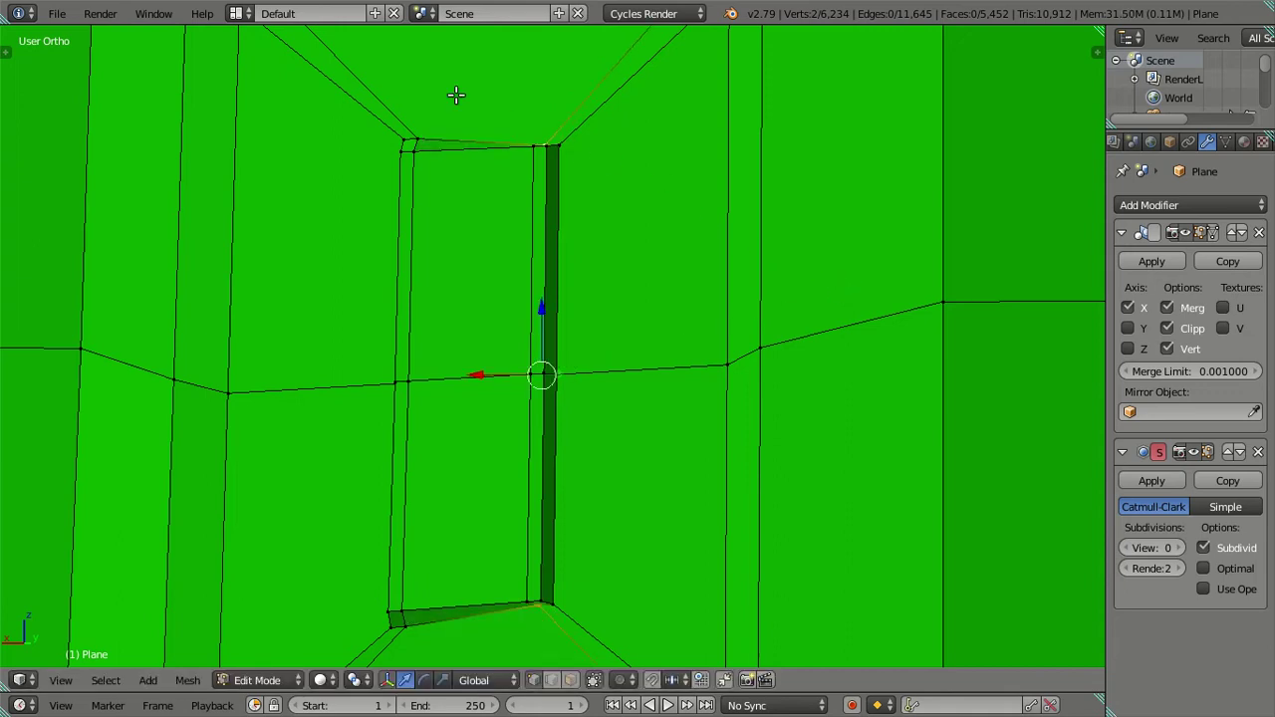
Step: Line up the top-left and bottom-left door corner vertices vertically
right_click(422, 145)
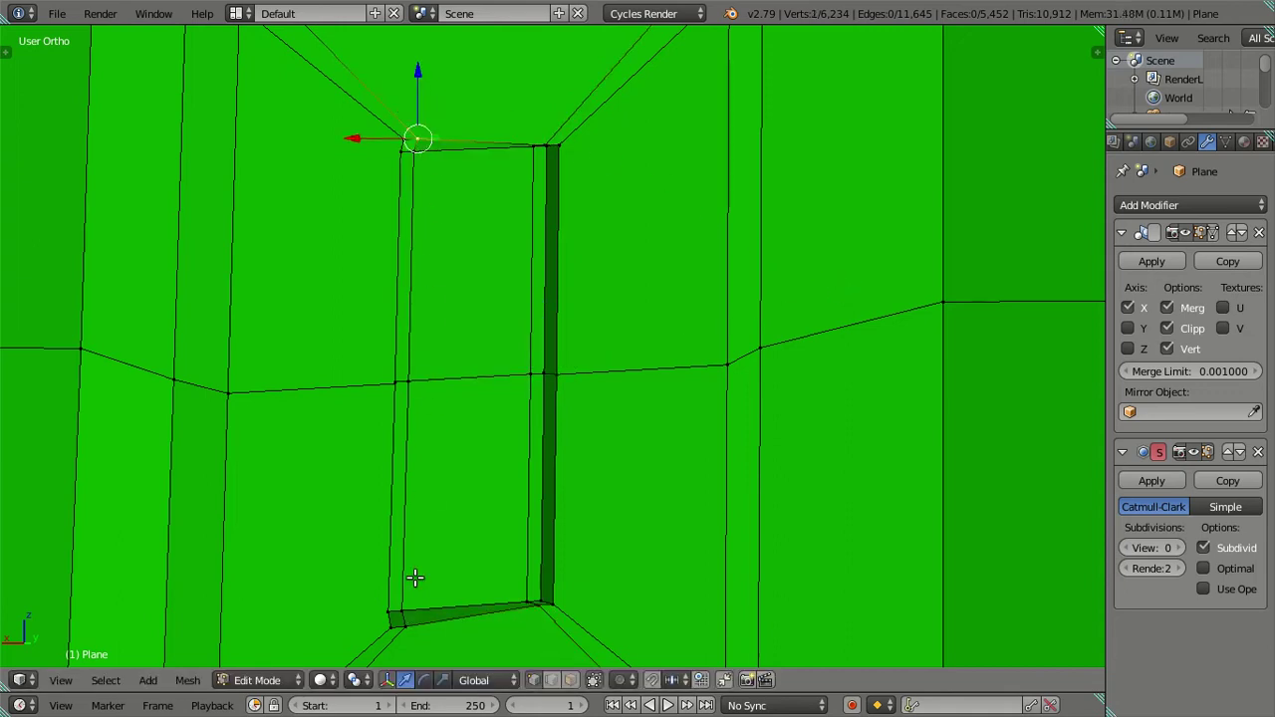
right_click(404, 624, "shift")
key("s")
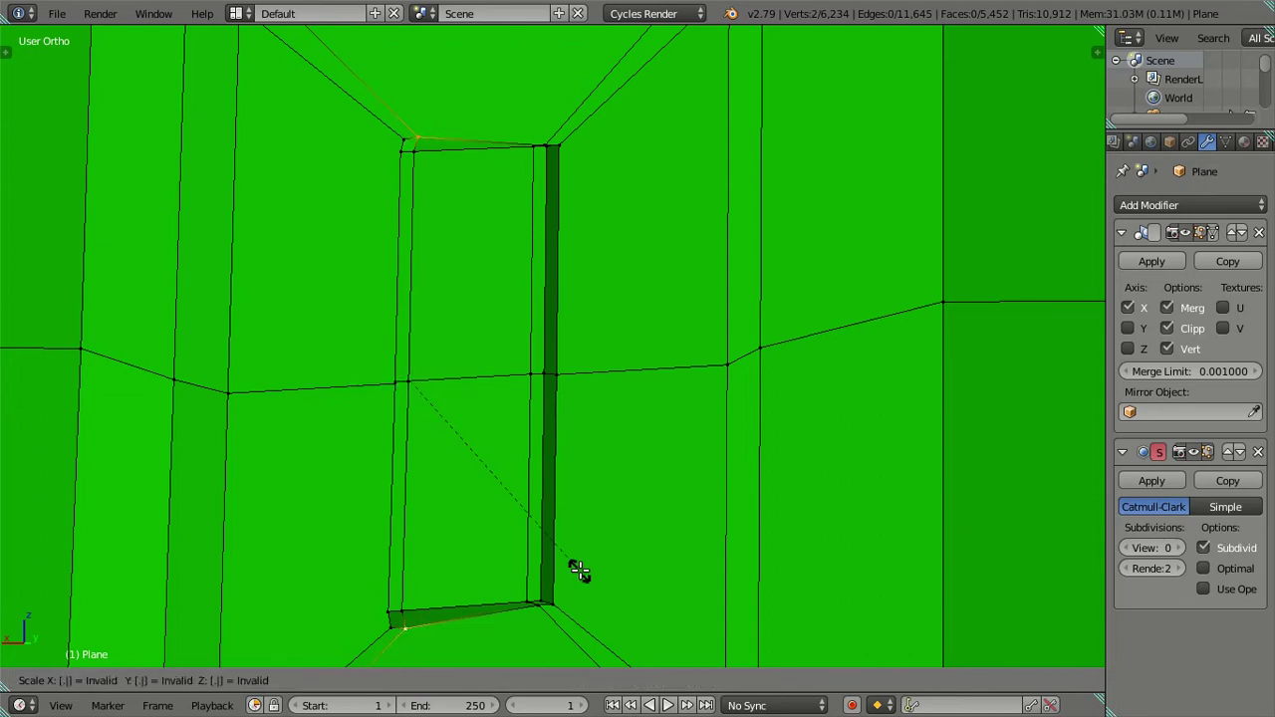
key("0")
key("Return")
Step: Align another left-side pair of door vertices vertically, then deselect all
right_click(377, 625)
right_click(402, 127, "shift")
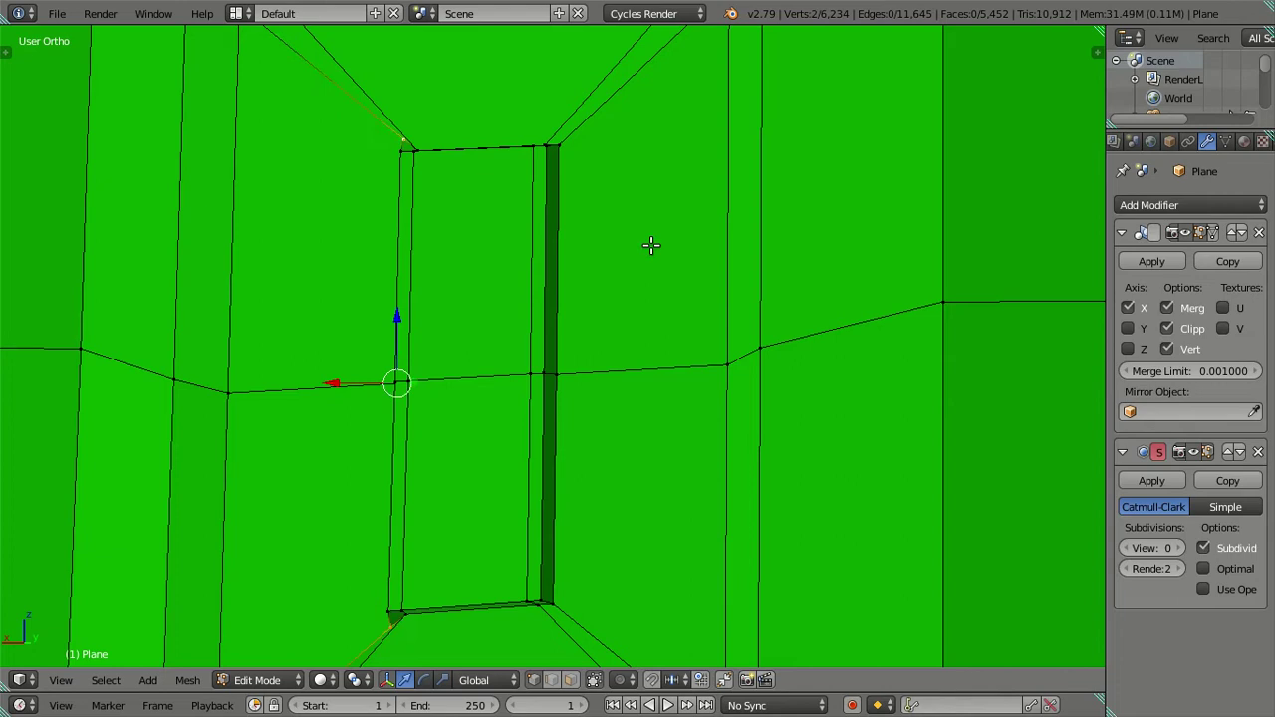
key("s")
key("x")
key("0")
key("Return")
scroll(567, 315, "down", 1)
key("a")
mouse_move(566, 315)
middle_mouse_down()
mouse_move(555, 219)
mouse_move(561, 478)
mouse_move(555, 348)
mouse_move(465, 477)
mouse_move(607, 509)
mouse_move(487, 475)
mouse_move(566, 495)
mouse_move(556, 374)
middle_mouse_up()
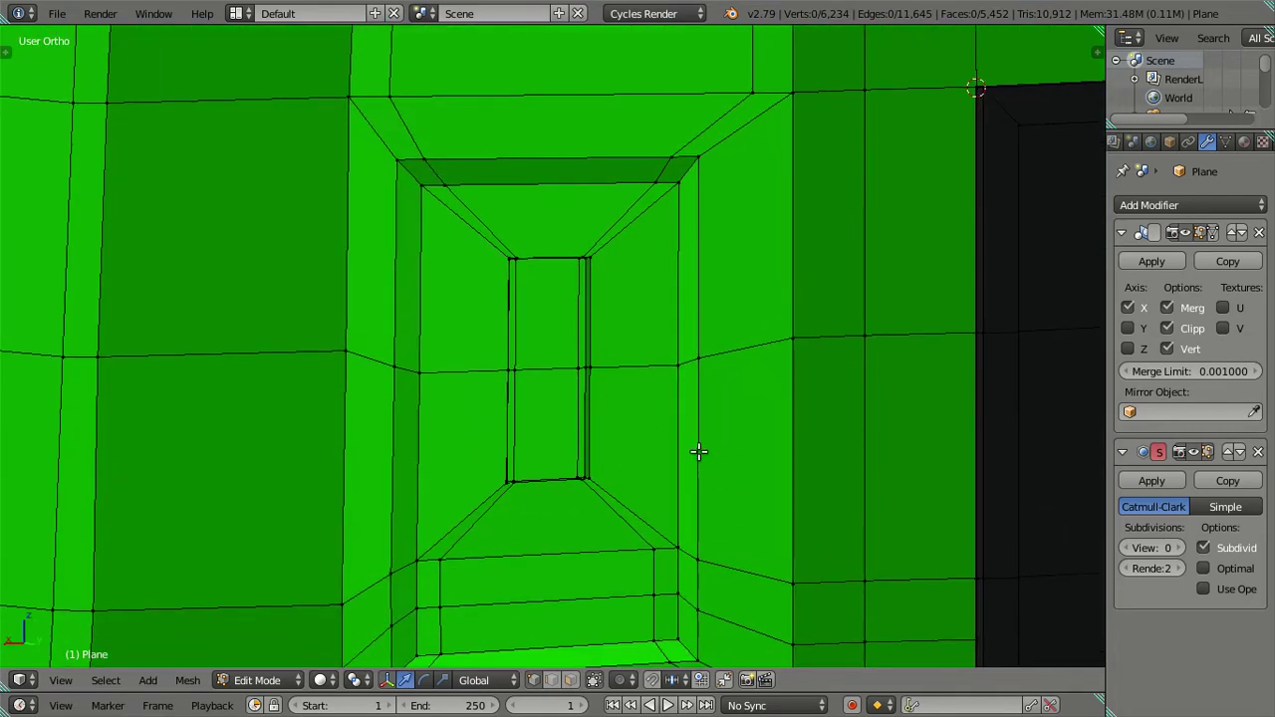
Step: View the cab from the back and orbit onto the window frame
key("ctrl+r")
key("6")
key("Escape")
key("ctrl+KP_1")
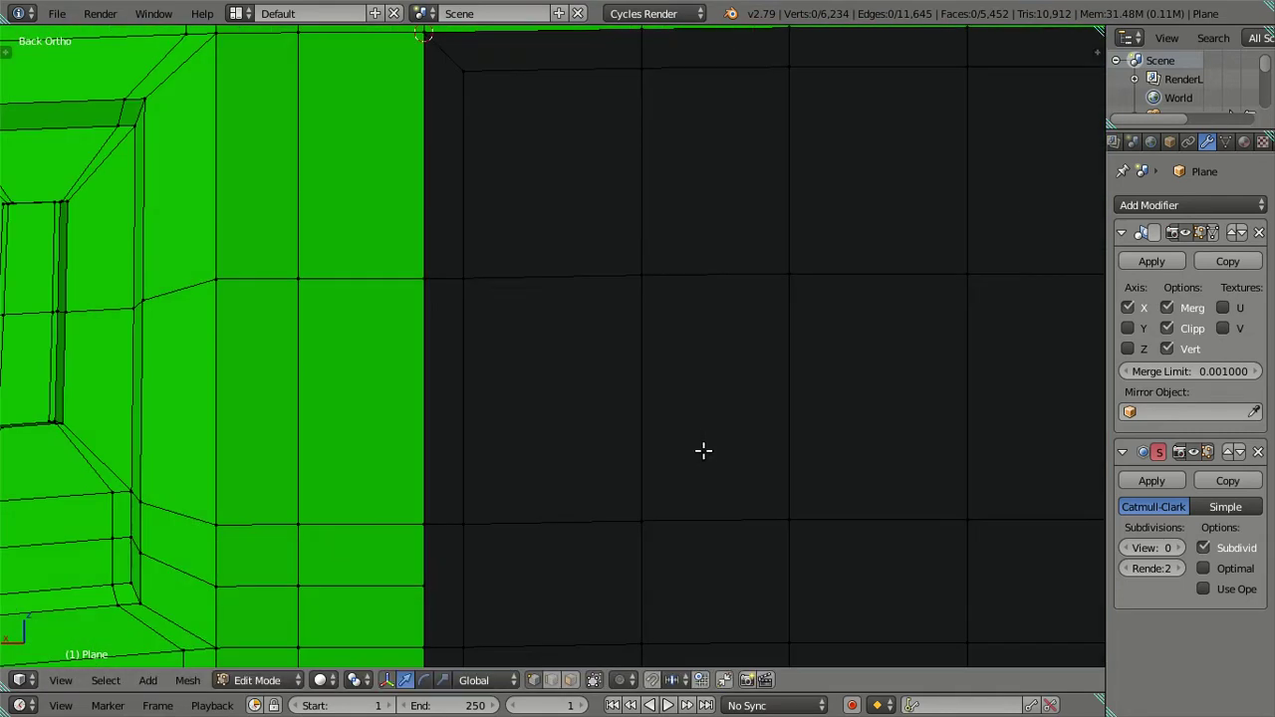
scroll(609, 421, "down", 1)
scroll(608, 420, "down", 2)
mouse_move(677, 404)
middle_mouse_down()
mouse_move(683, 432)
mouse_move(720, 432)
mouse_move(846, 535)
mouse_move(703, 335)
mouse_move(757, 339)
mouse_move(691, 341)
mouse_move(717, 359)
middle_mouse_up()
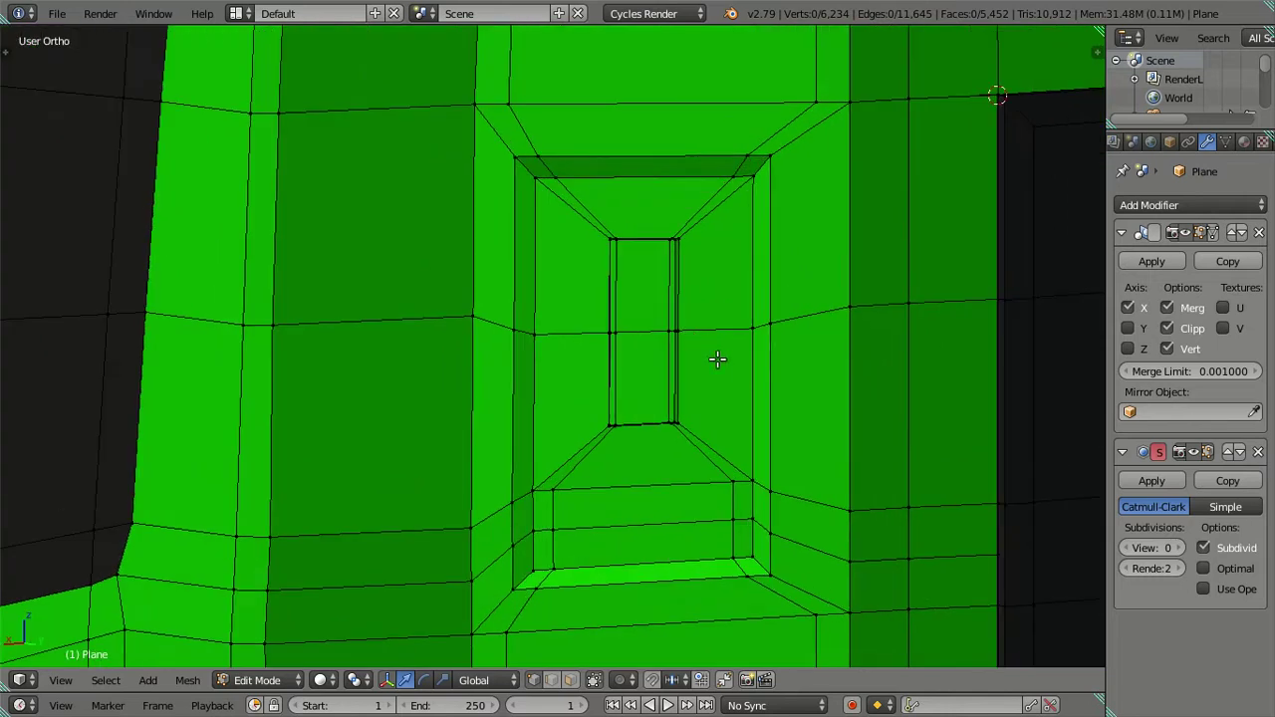
scroll(706, 338, "up", 1)
Step: In edge select, add a six-cut, evenly placed loop cut across the wall
key("ctrl+Tab")
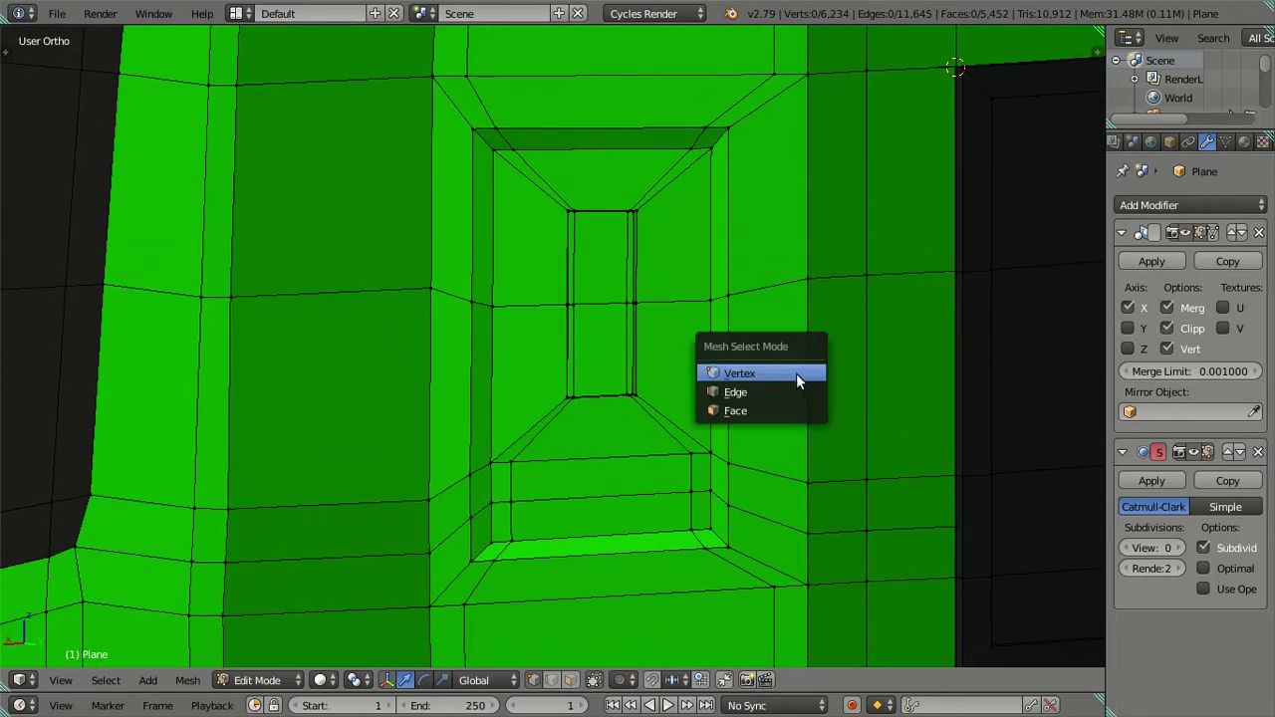
left_click(802, 388)
scroll(805, 357, "up", 1)
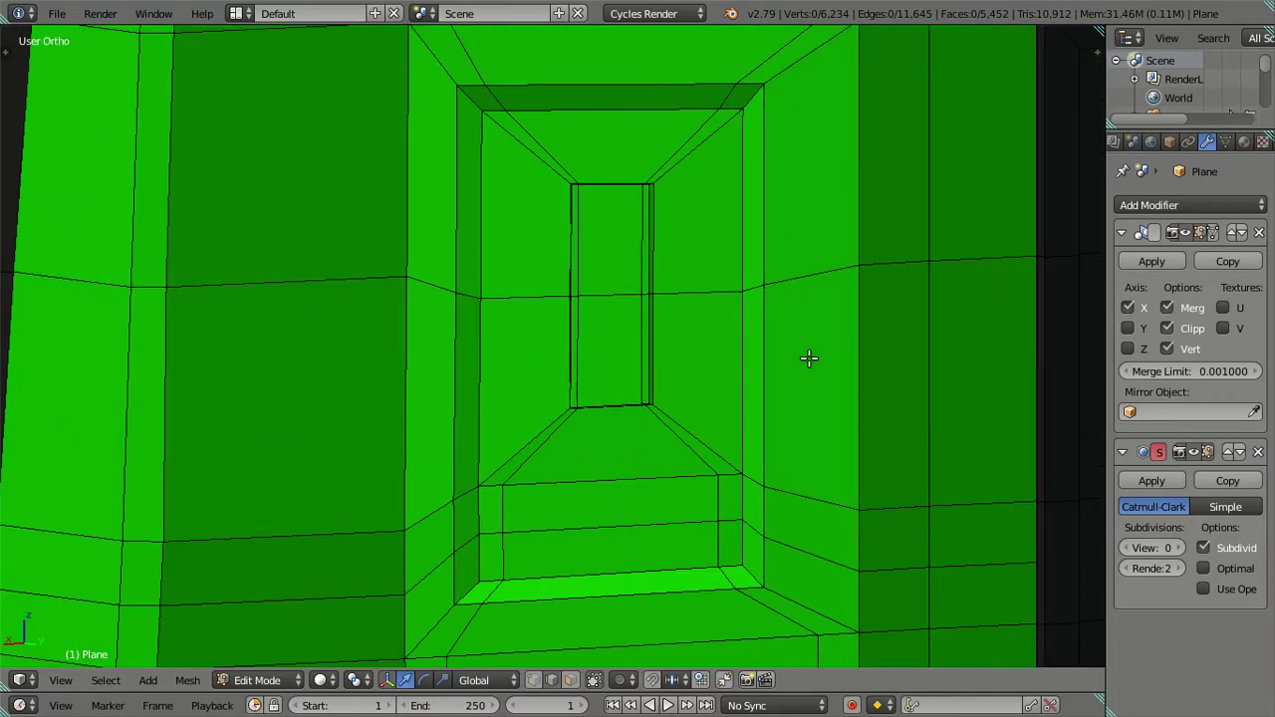
key("ctrl+r")
key("6")
key("Escape")
key("ctrl+r")
key("6")
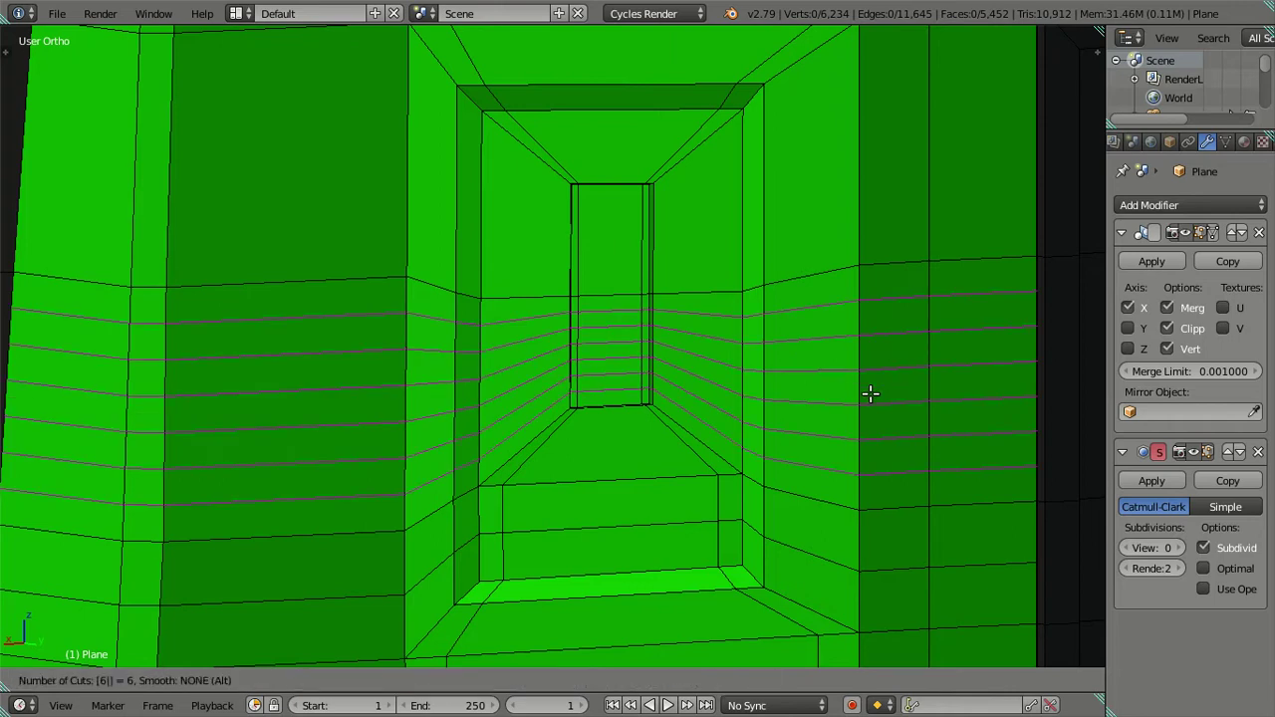
key("Return")
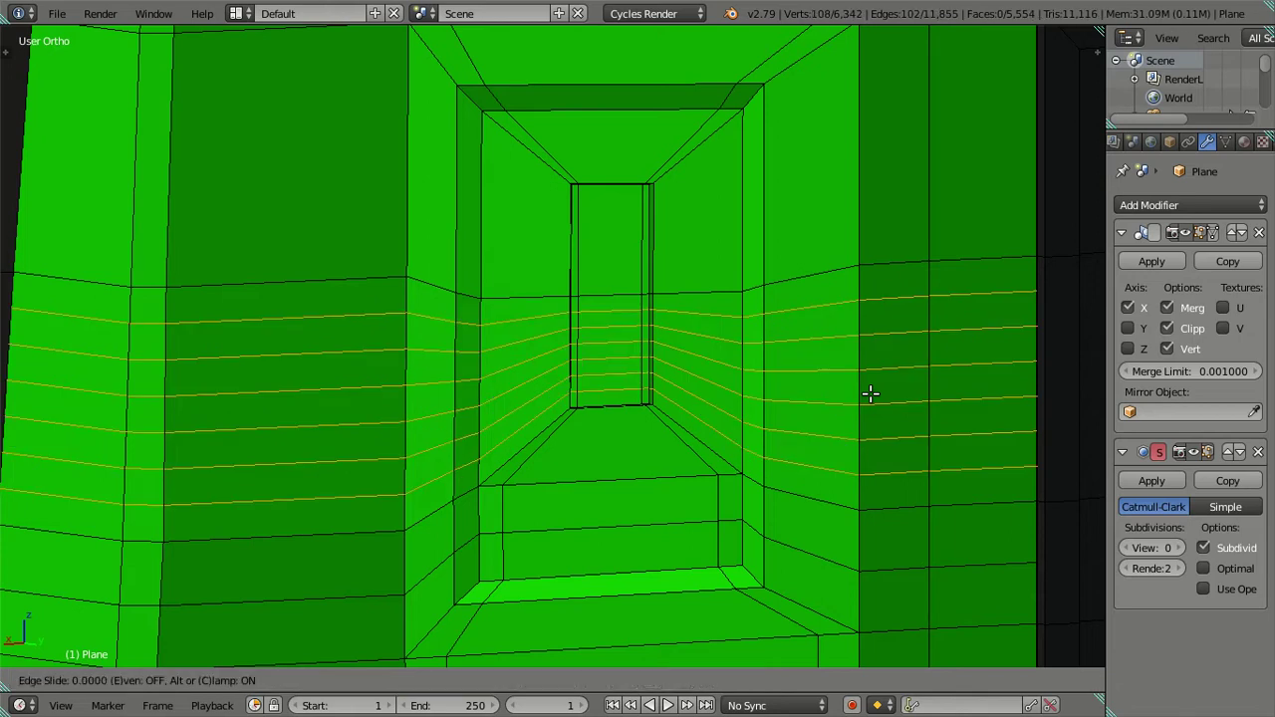
right_click(870, 393)
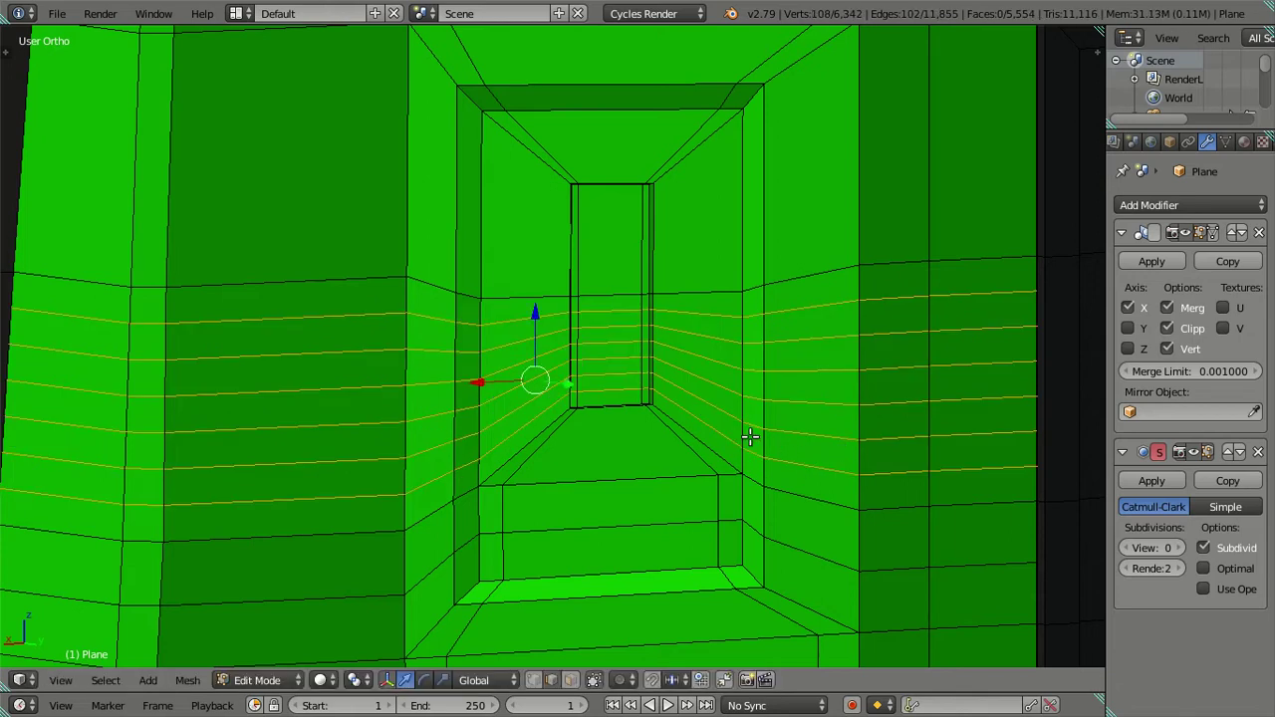
Step: Deselect the top and bottom new loops and dissolve the remaining extra loops
scroll(750, 435, "up", 2)
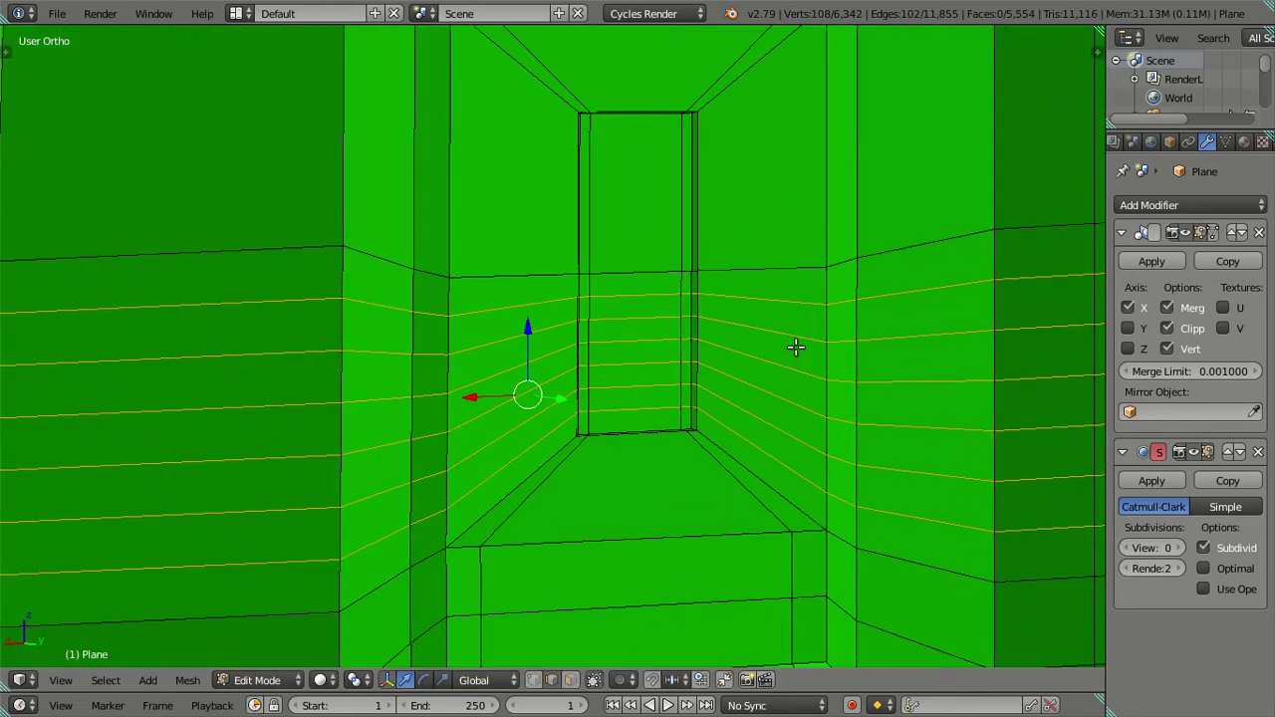
right_click(869, 490, "alt+shift")
right_click(853, 305, "alt+shift")
key("x")
left_click(853, 306)
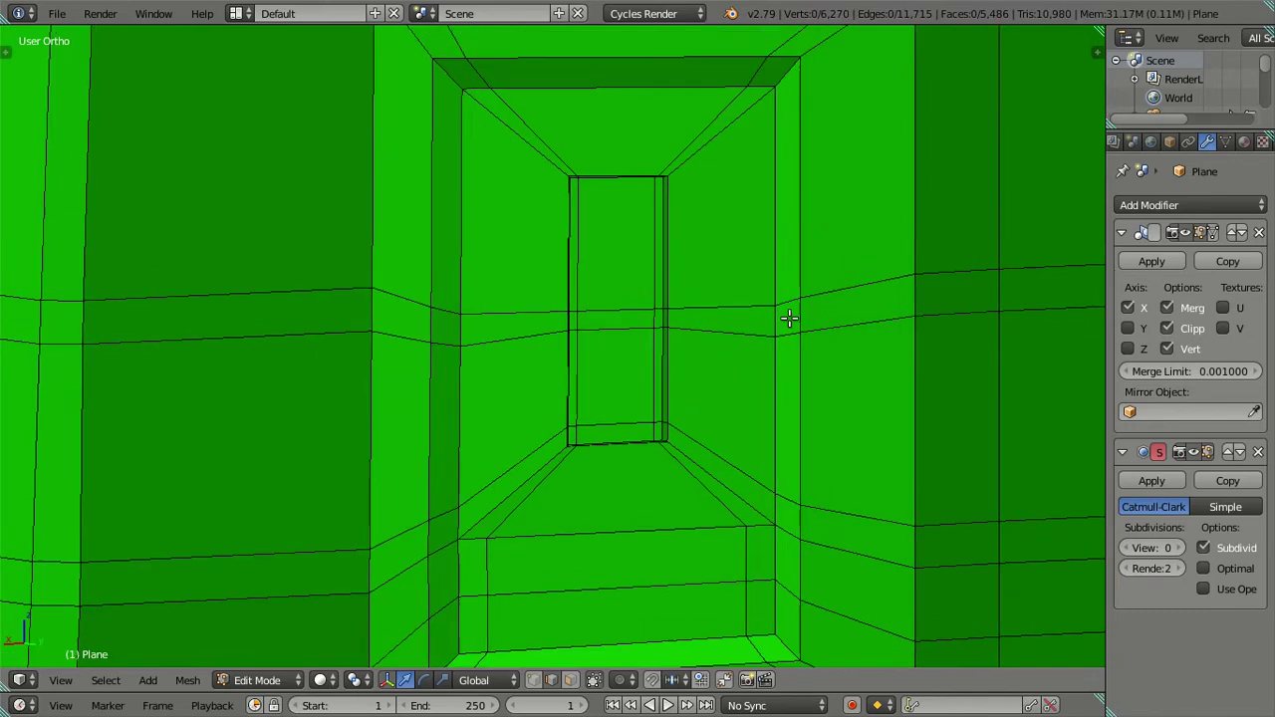
scroll(782, 298, "up", 3)
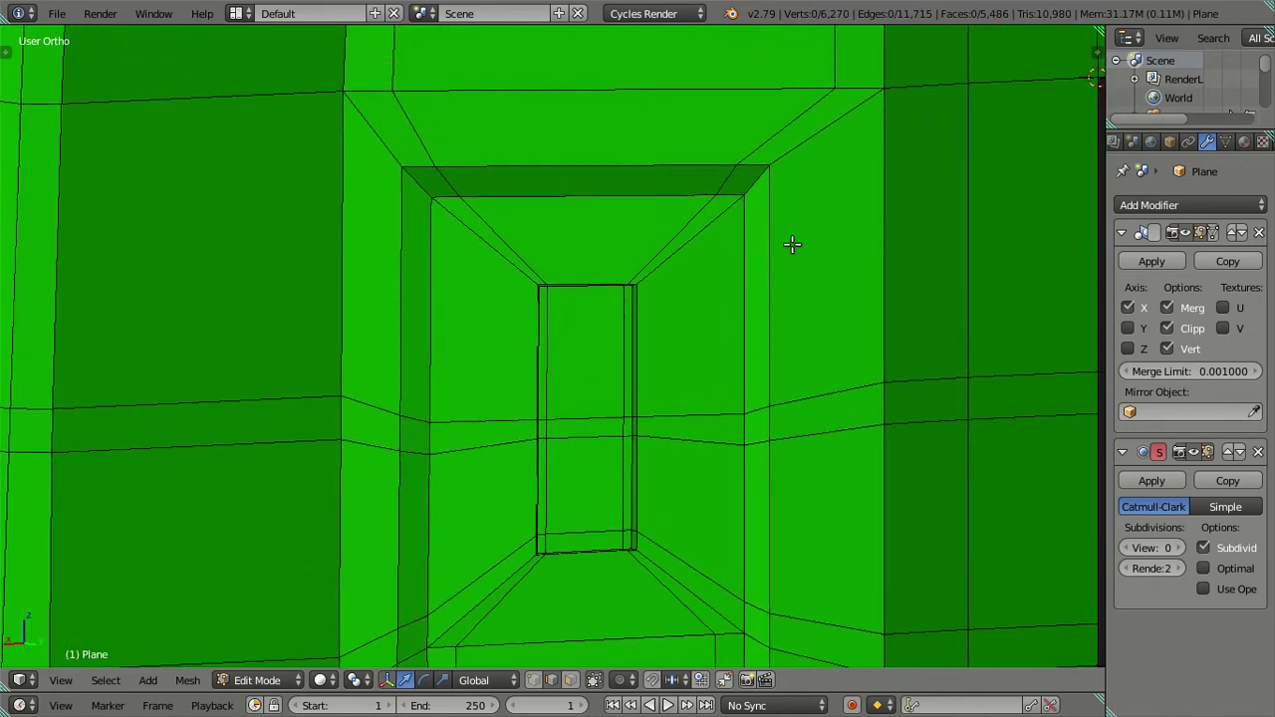
key("ctrl+z")
key("ctrl+z")
key("x")
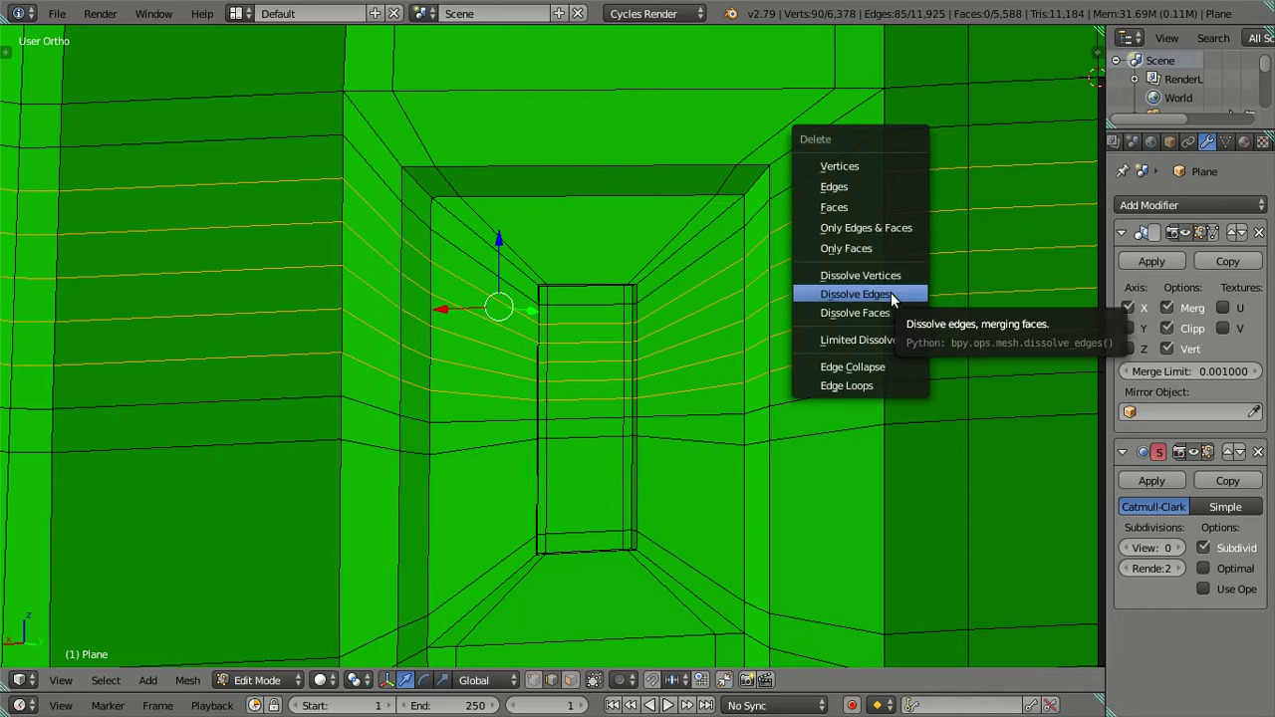
left_click(890, 293)
mouse_move(781, 304)
middle_mouse_down()
mouse_move(668, 440)
mouse_move(594, 349)
mouse_move(600, 407)
middle_mouse_up()
Step: Switch to vertex select and merge a window-frame vertex pair at the last vertex
key("ctrl+Tab")
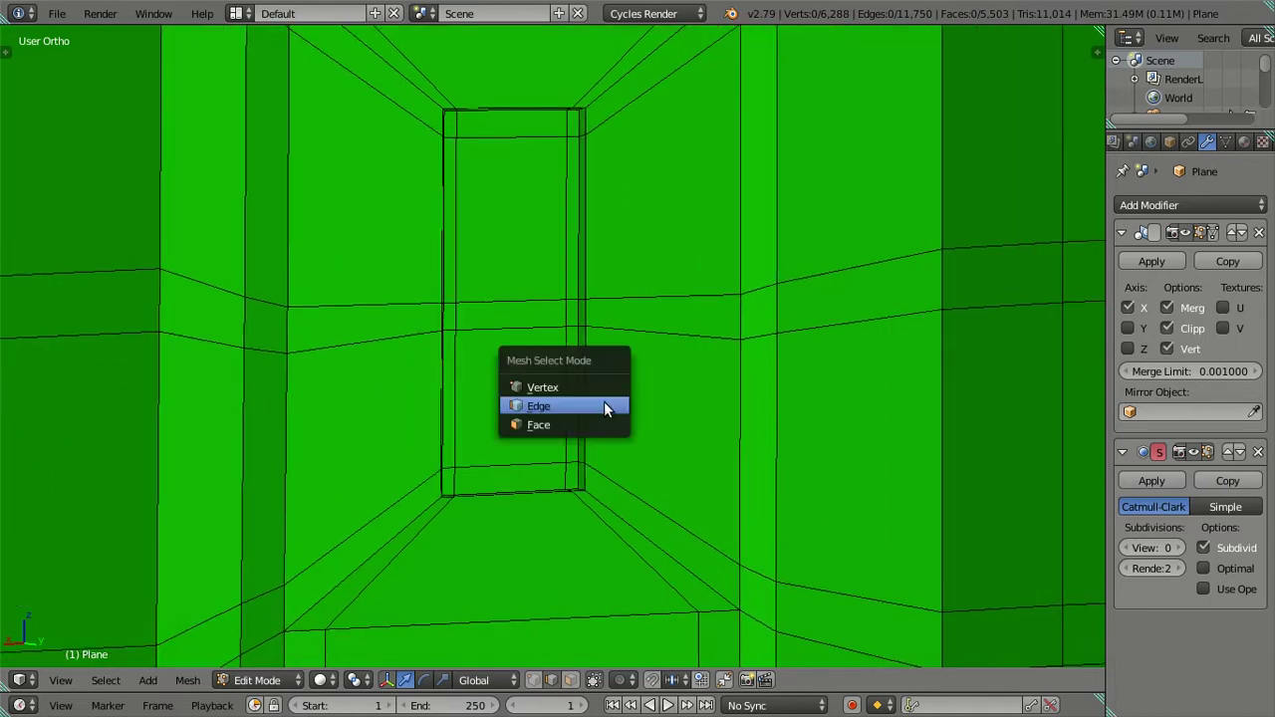
left_click(608, 388)
scroll(607, 334, "up", 1)
right_click(591, 322)
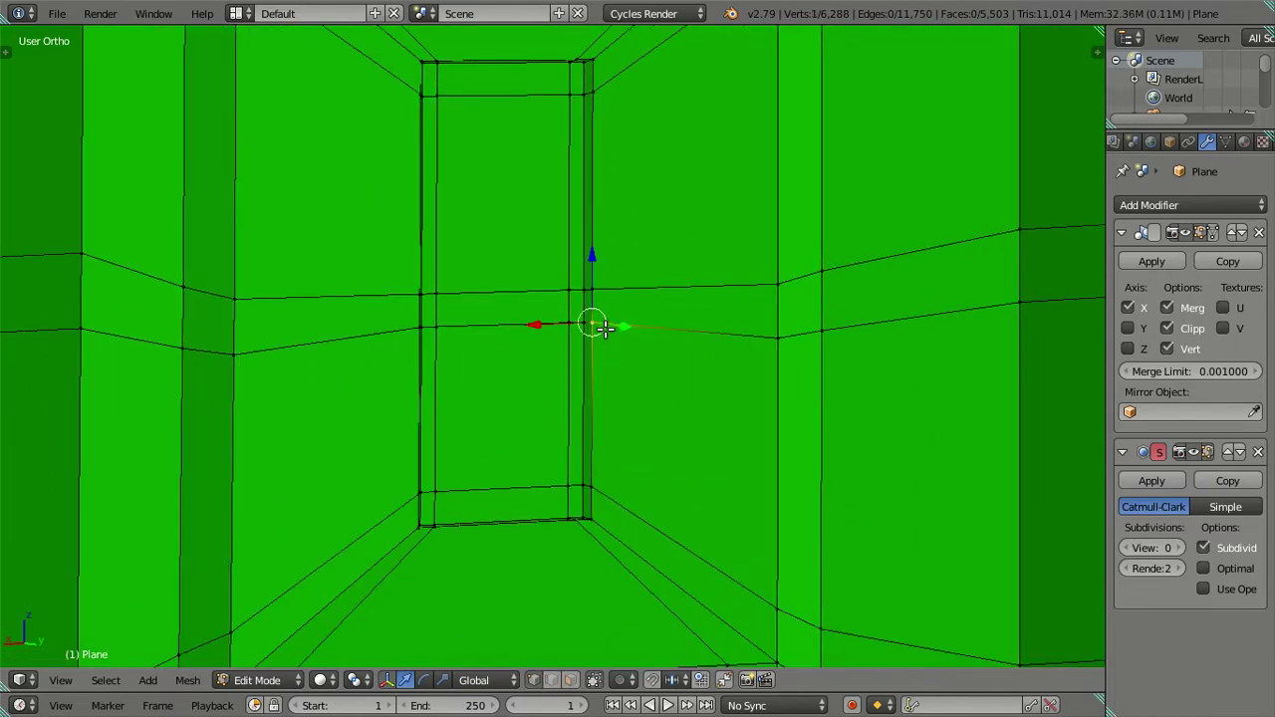
right_click(601, 489, "shift")
key("alt+m")
left_click(605, 483)
Step: Merge the vertex at the frame edge's top into its pair at last
middle_click_drag(626, 156, 592, 392)
right_click(595, 186, "shift")
key("alt+m")
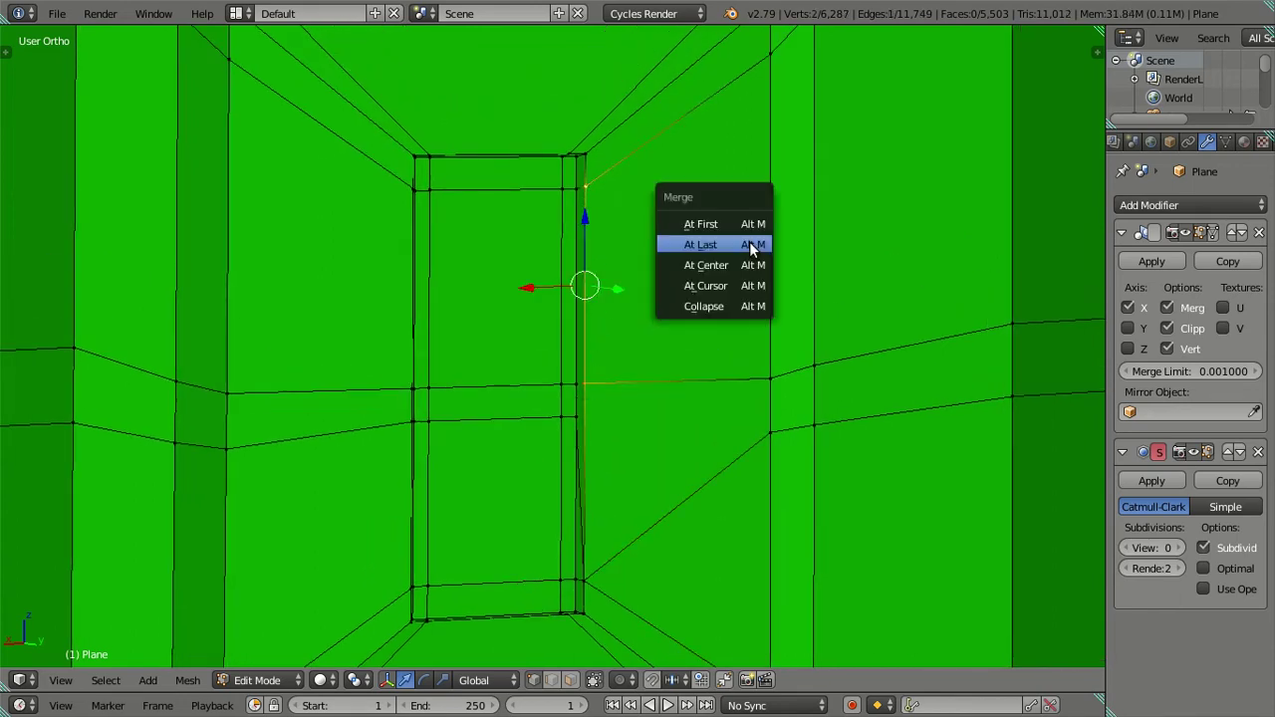
left_click(752, 245)
scroll(697, 284, "down", 3)
scroll(677, 351, "up", 2)
scroll(673, 342, "down", 2)
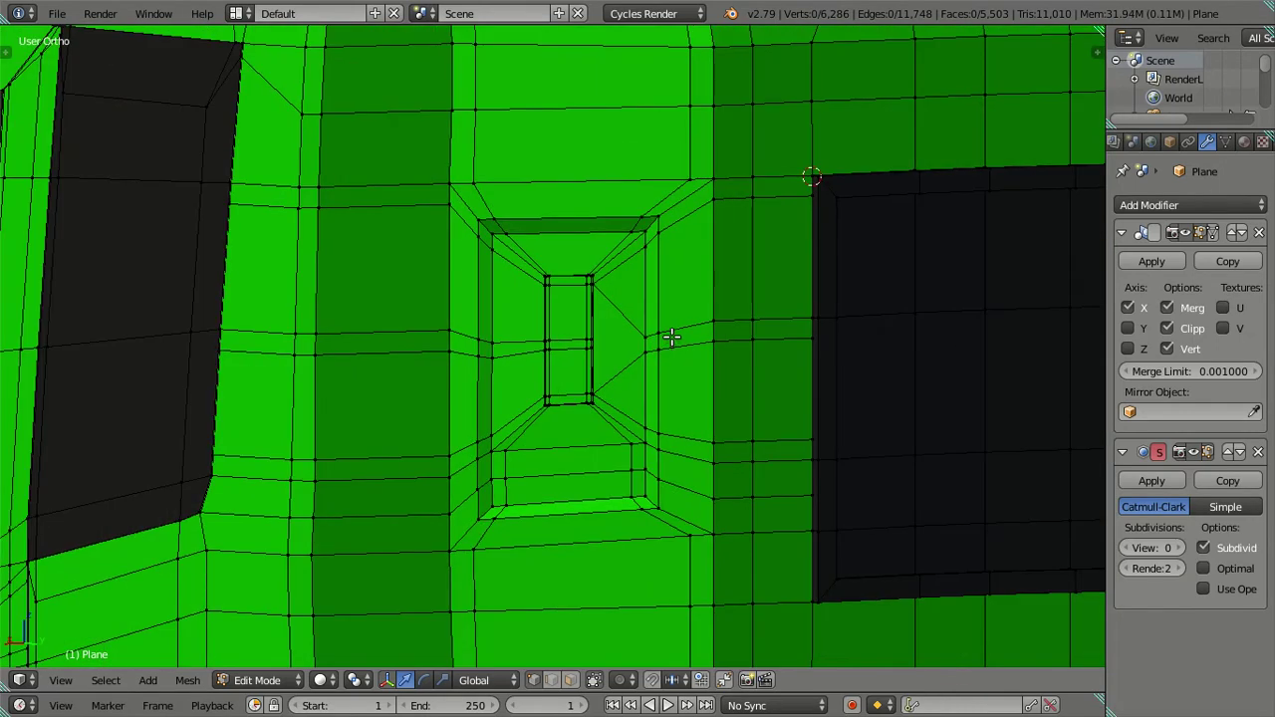
scroll(671, 336, "up", 2)
Step: Merge the two vertices of the bright frame strip edge at last
mouse_move(604, 324)
middle_mouse_down()
mouse_move(706, 322)
mouse_move(691, 353)
mouse_move(455, 358)
mouse_move(723, 385)
mouse_move(740, 365)
mouse_move(568, 388)
mouse_move(664, 389)
mouse_move(743, 413)
middle_mouse_up()
right_click(745, 416)
right_click(718, 152, "shift")
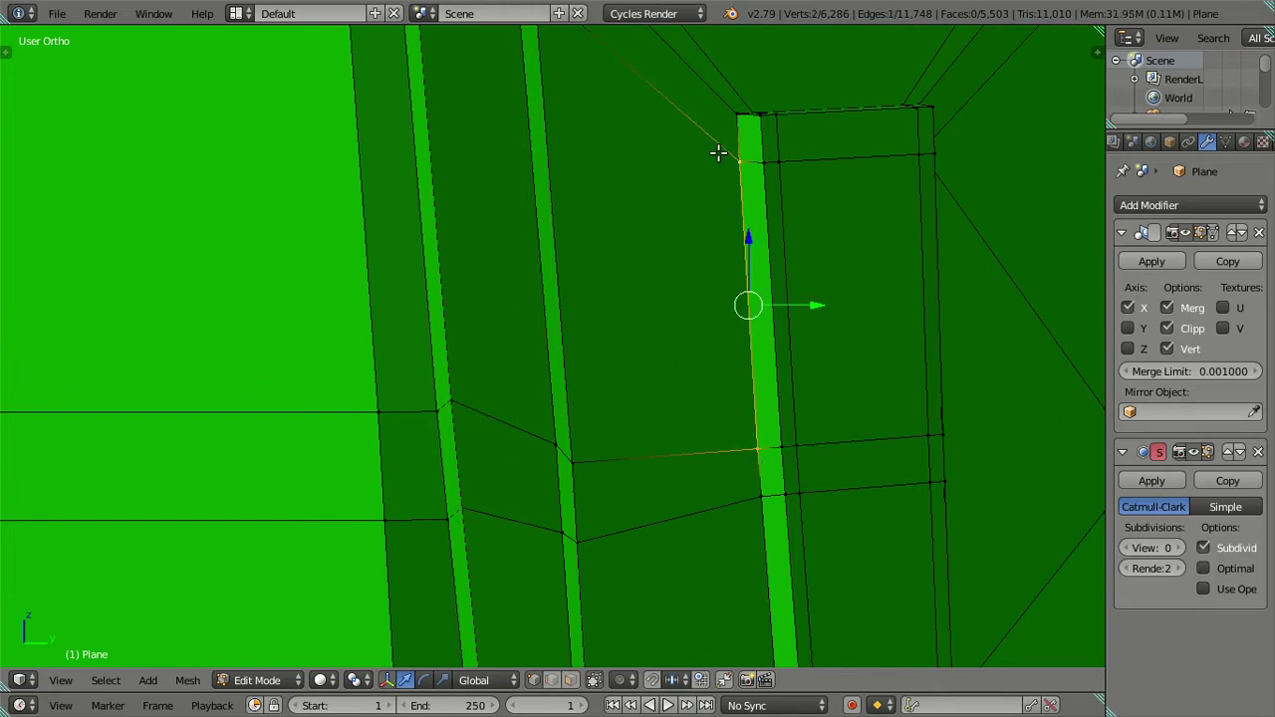
key("alt+m")
left_click(809, 279)
Step: Merge one more stray vertex pair on the frame at last
mouse_move(809, 279)
middle_mouse_down()
mouse_move(766, 379)
mouse_move(703, 253)
mouse_move(711, 197)
middle_mouse_up()
right_click(766, 363, "shift")
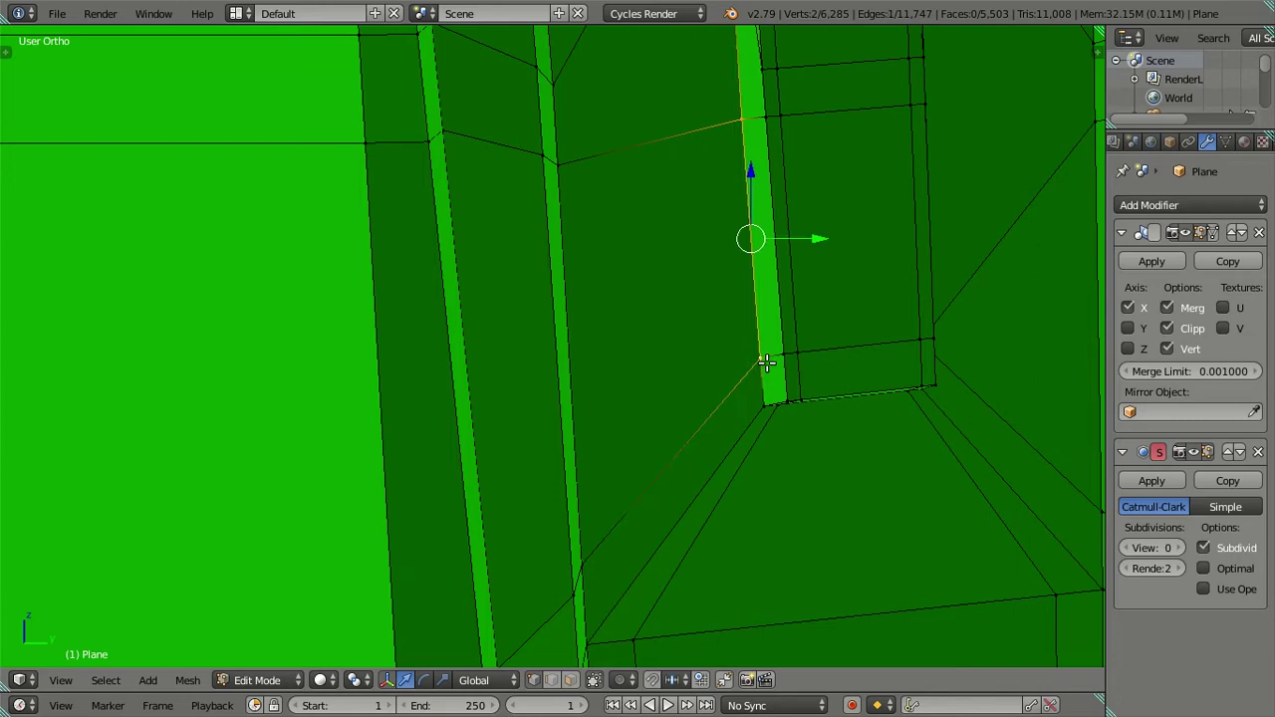
key("alt+m")
left_click(754, 363)
mouse_move(768, 361)
middle_mouse_down()
mouse_move(774, 372)
mouse_move(734, 359)
mouse_move(660, 447)
mouse_move(654, 421)
mouse_move(624, 401)
mouse_move(655, 424)
middle_mouse_up()
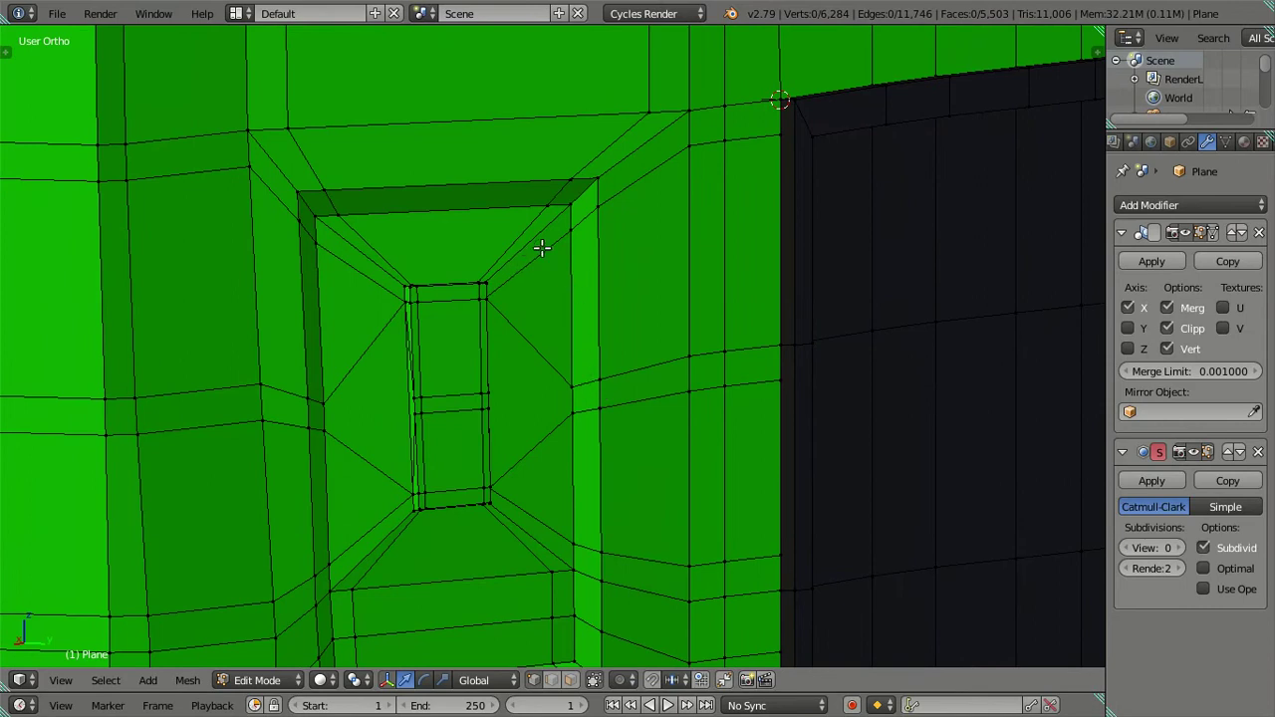
Step: Dissolve the three edge loops beside and below the window
right_click(635, 201, "alt")
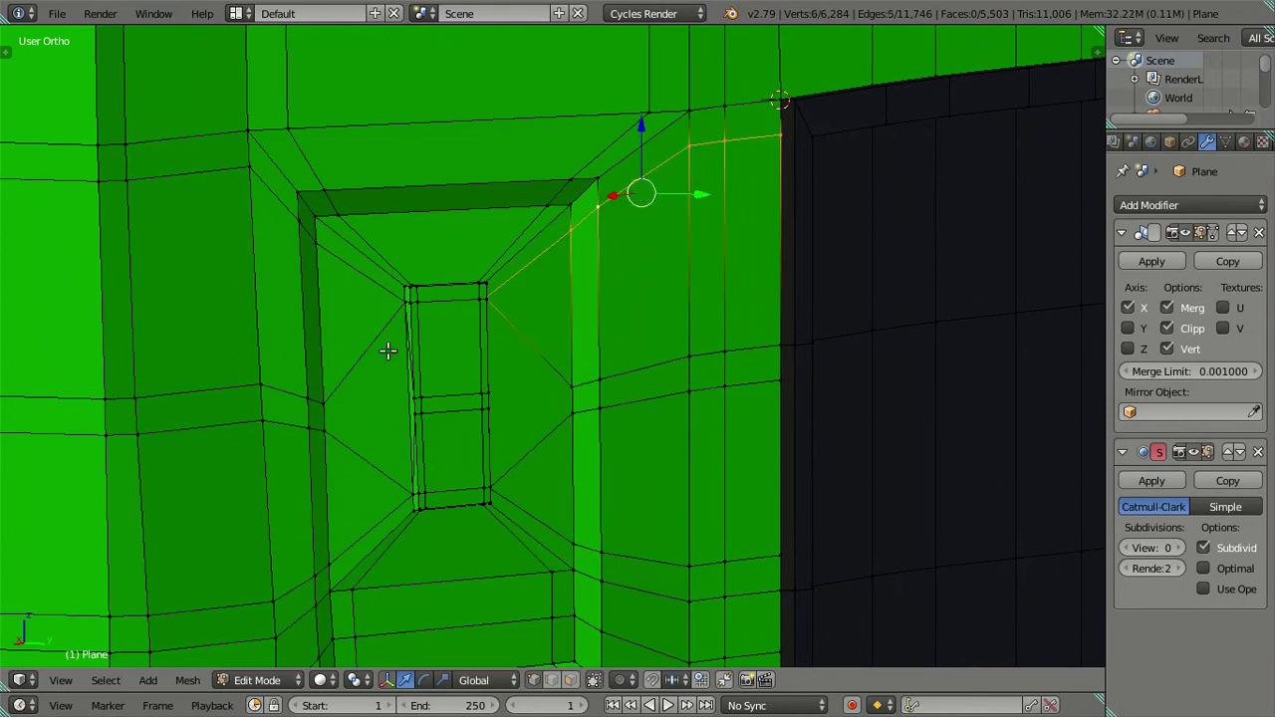
right_click(356, 287, "alt+shift")
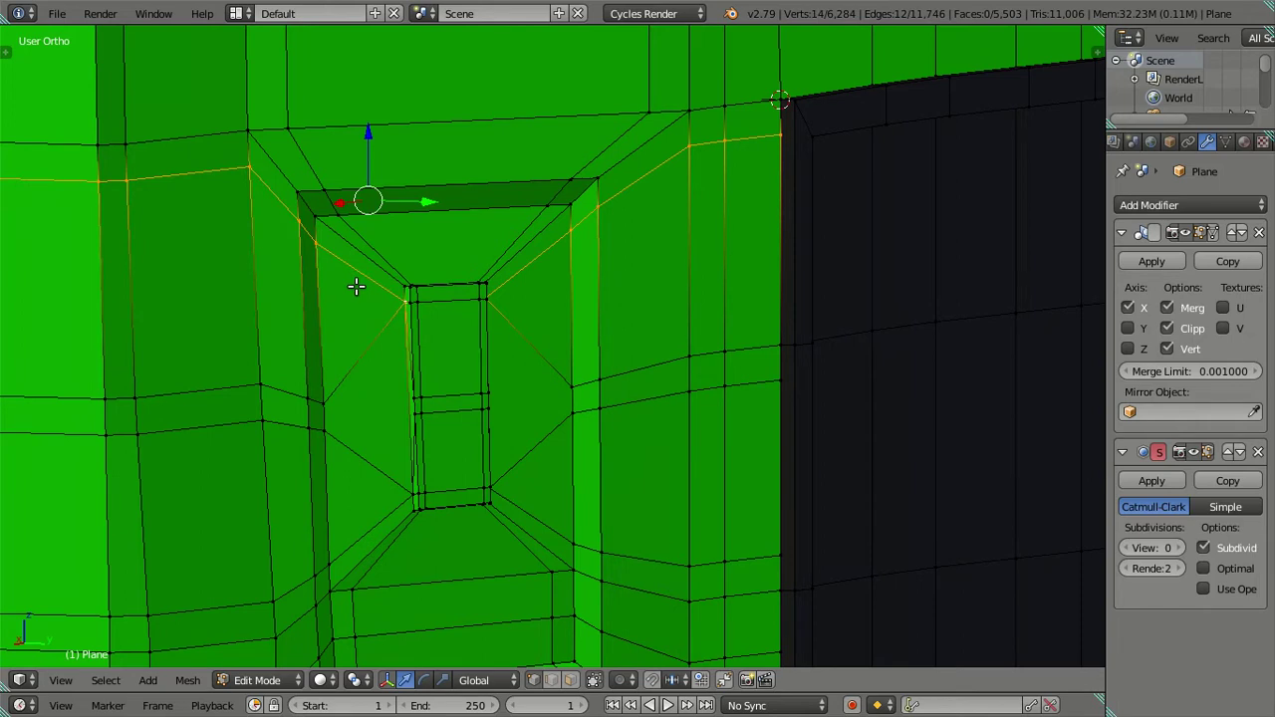
right_click(542, 511, "alt+shift")
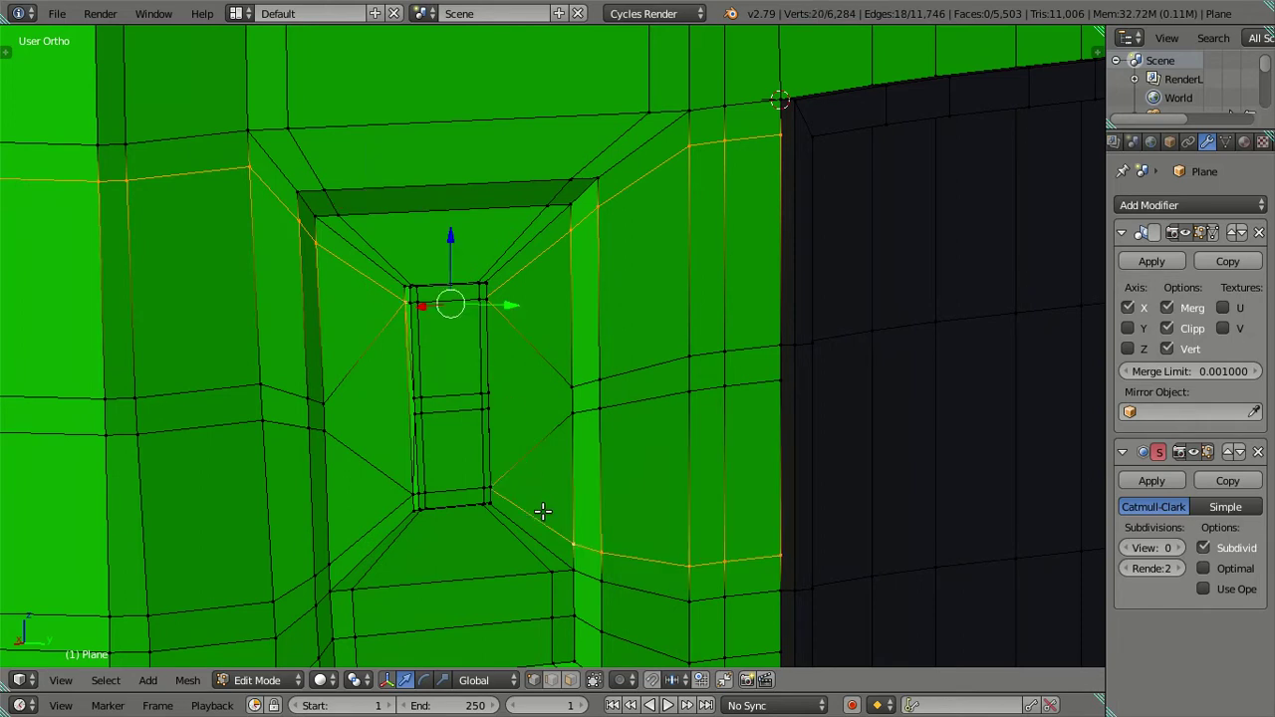
key("x")
left_click(723, 441)
scroll(722, 439, "down", 1)
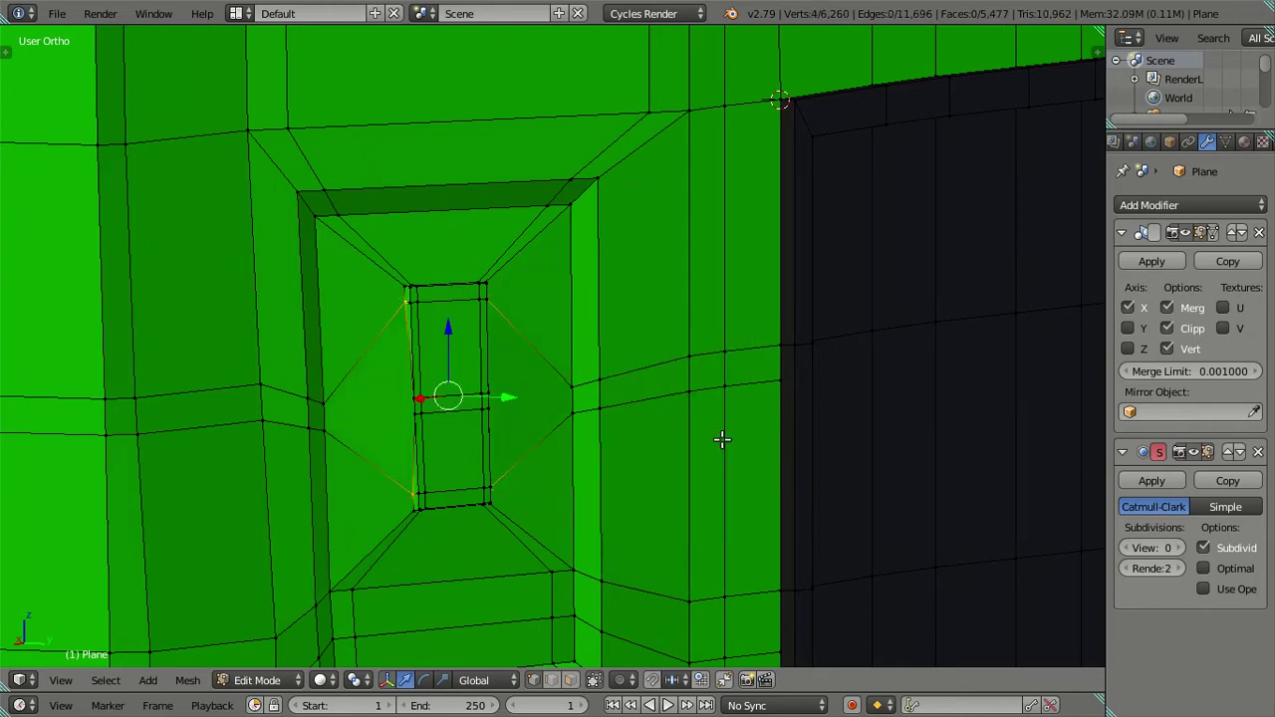
scroll(722, 440, "up", 1)
scroll(722, 439, "up", 1)
Step: Check the result in Object Mode, then return to Edit Mode on the window opening
key("Tab")
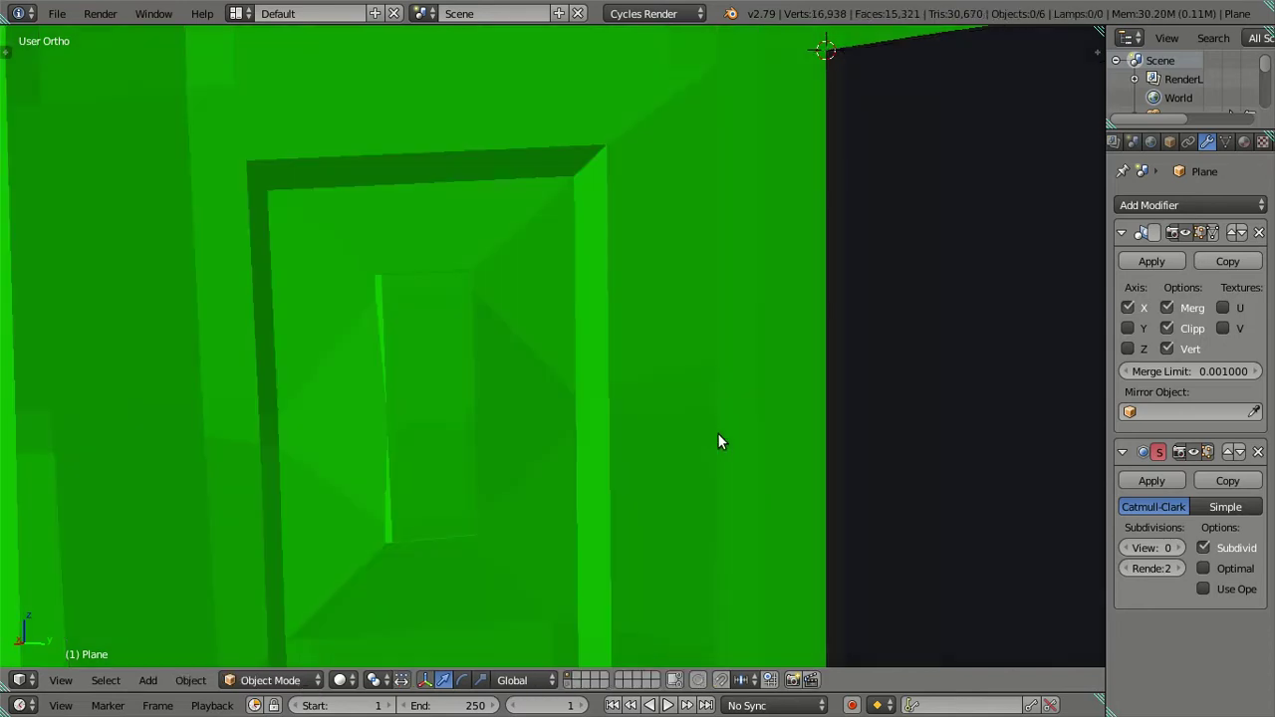
scroll(697, 429, "down", 2)
key("Tab")
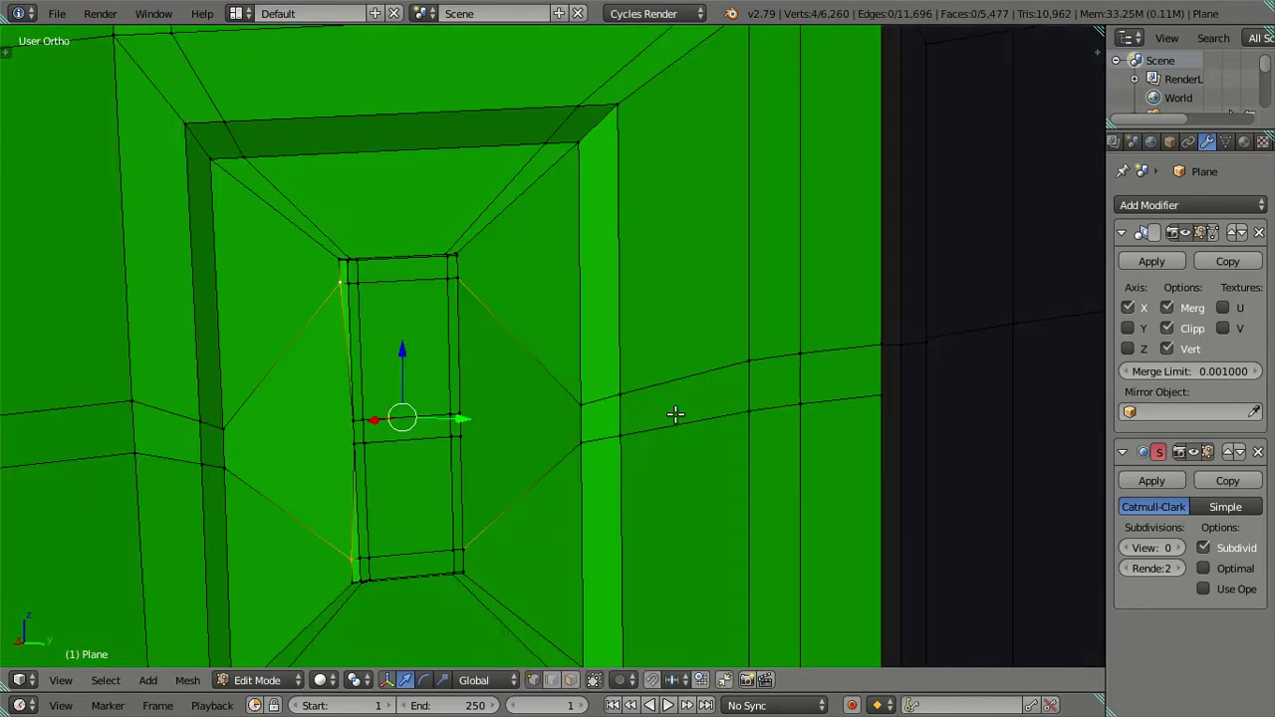
scroll(651, 422, "down", 1)
scroll(574, 411, "up", 1)
middle_click_drag(382, 398, 607, 390, "shift")
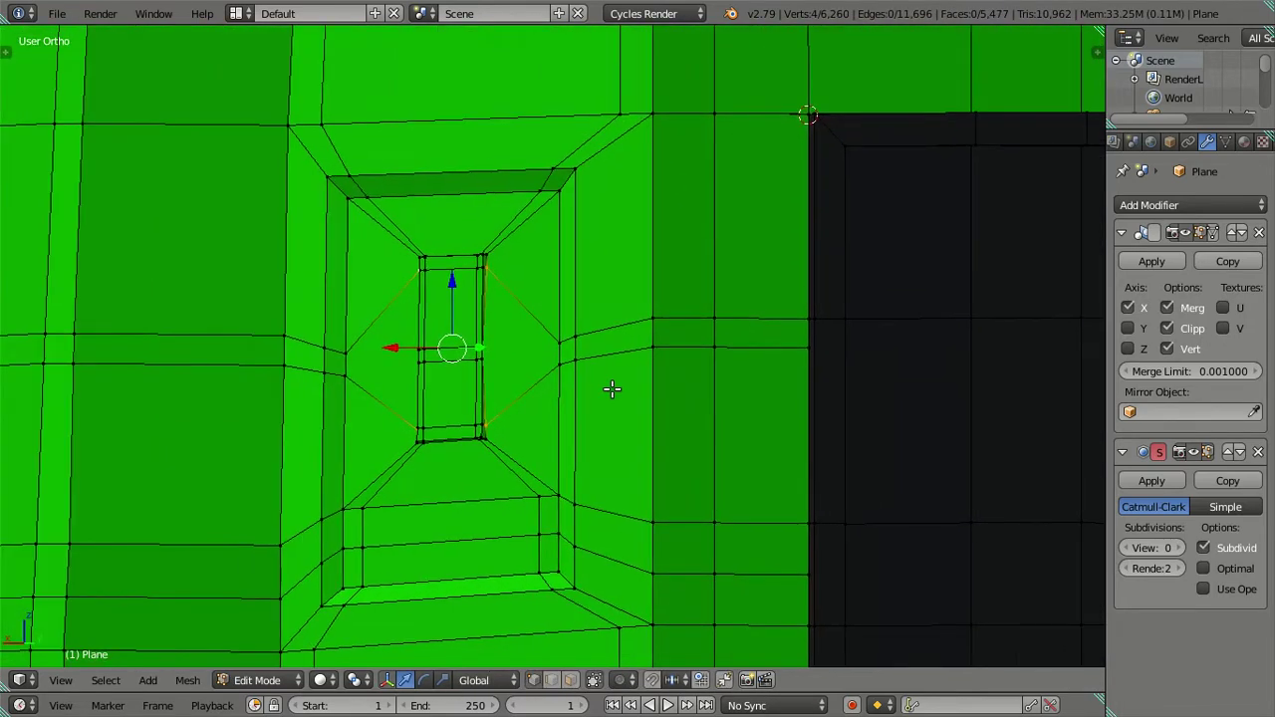
scroll(606, 389, "up", 4)
scroll(468, 359, "up", 1)
Step: Dissolve the edge loops around the inner window, door opening and across the slot
right_click(573, 352, "alt")
right_click(581, 351, "alt+shift")
scroll(488, 415, "up", 1)
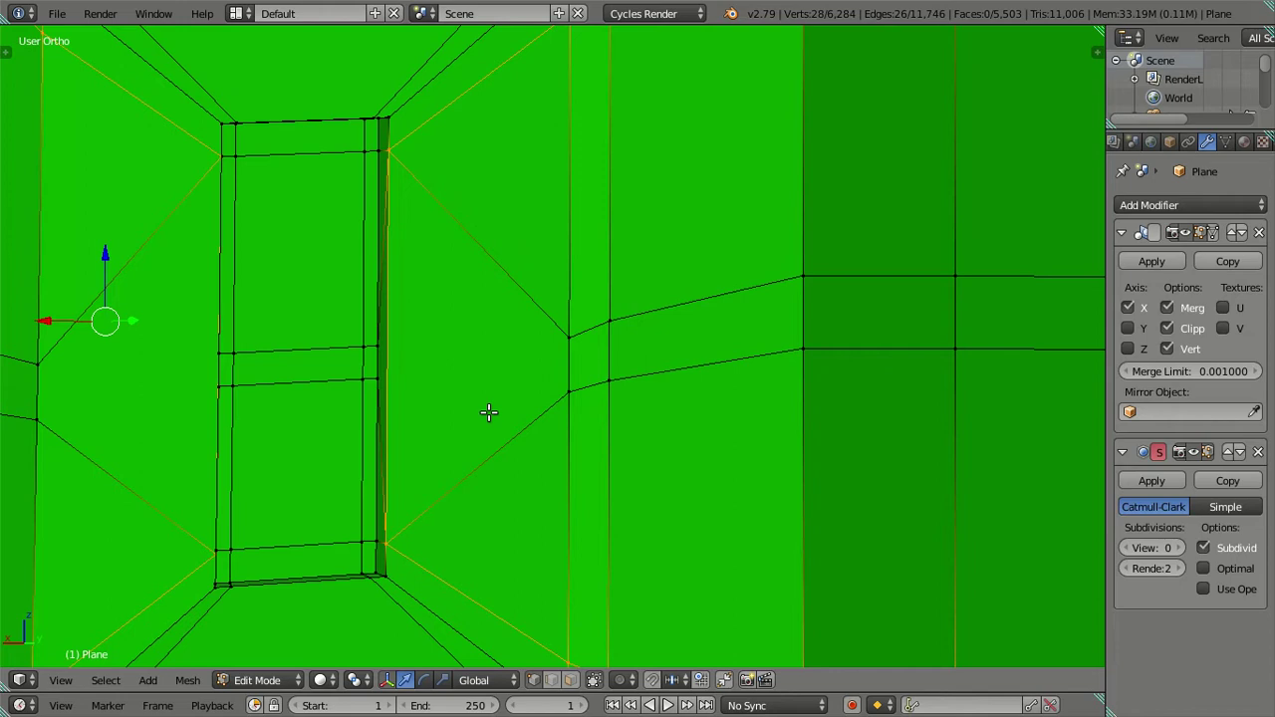
scroll(450, 408, "down", 2)
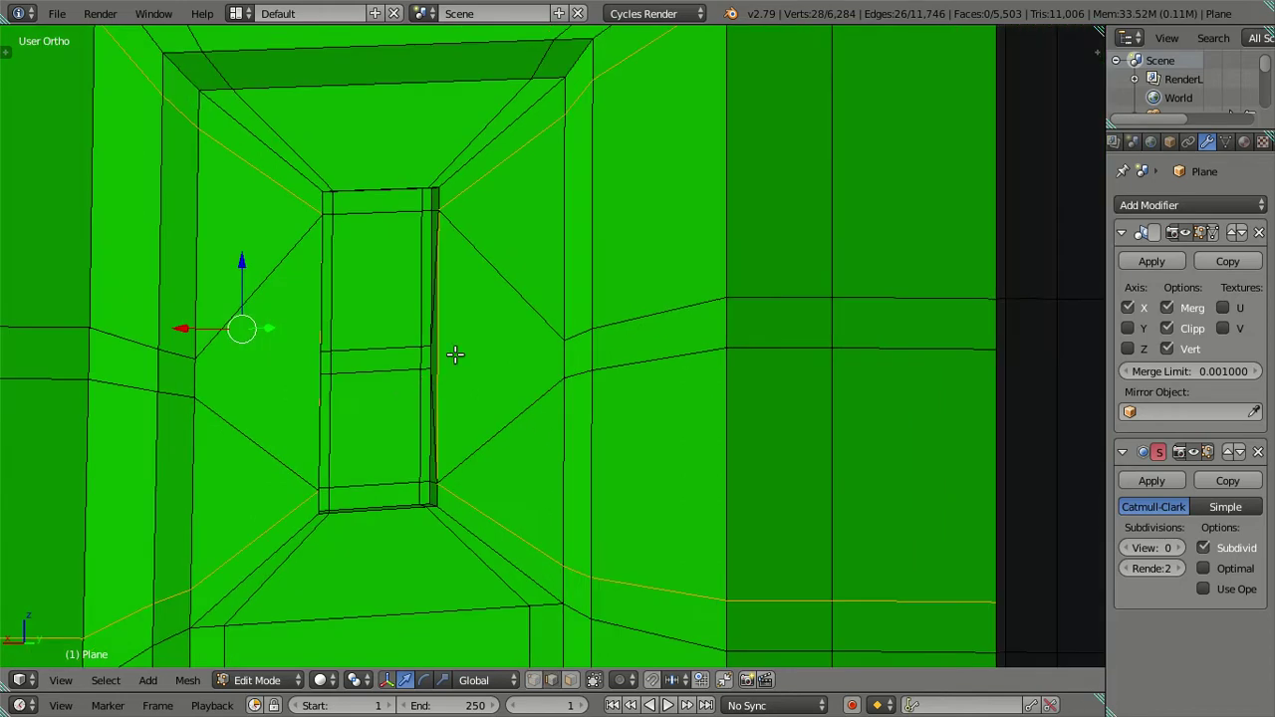
right_click(503, 171, "alt")
right_click(273, 180, "alt+shift")
right_click(267, 534, "alt+shift")
right_click(515, 513, "alt+shift")
scroll(391, 397, "up", 2)
right_click(281, 380, "alt+shift")
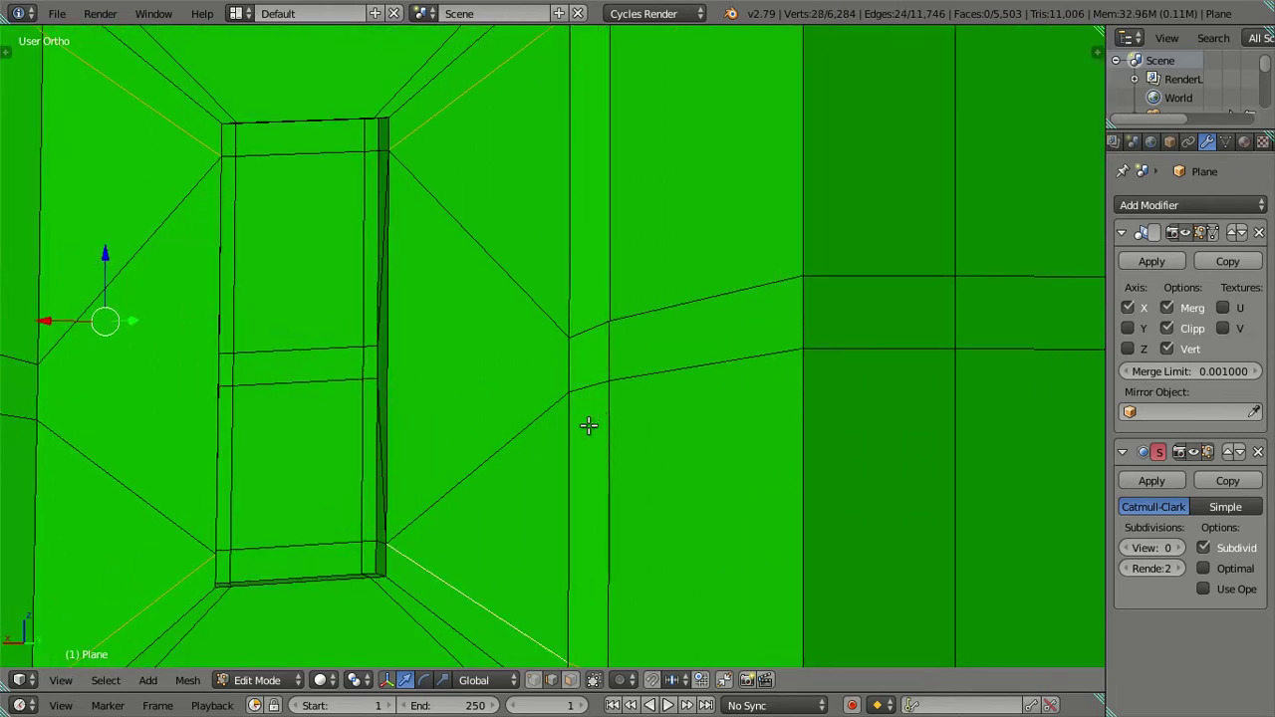
right_click(336, 347, "alt+shift")
key("x")
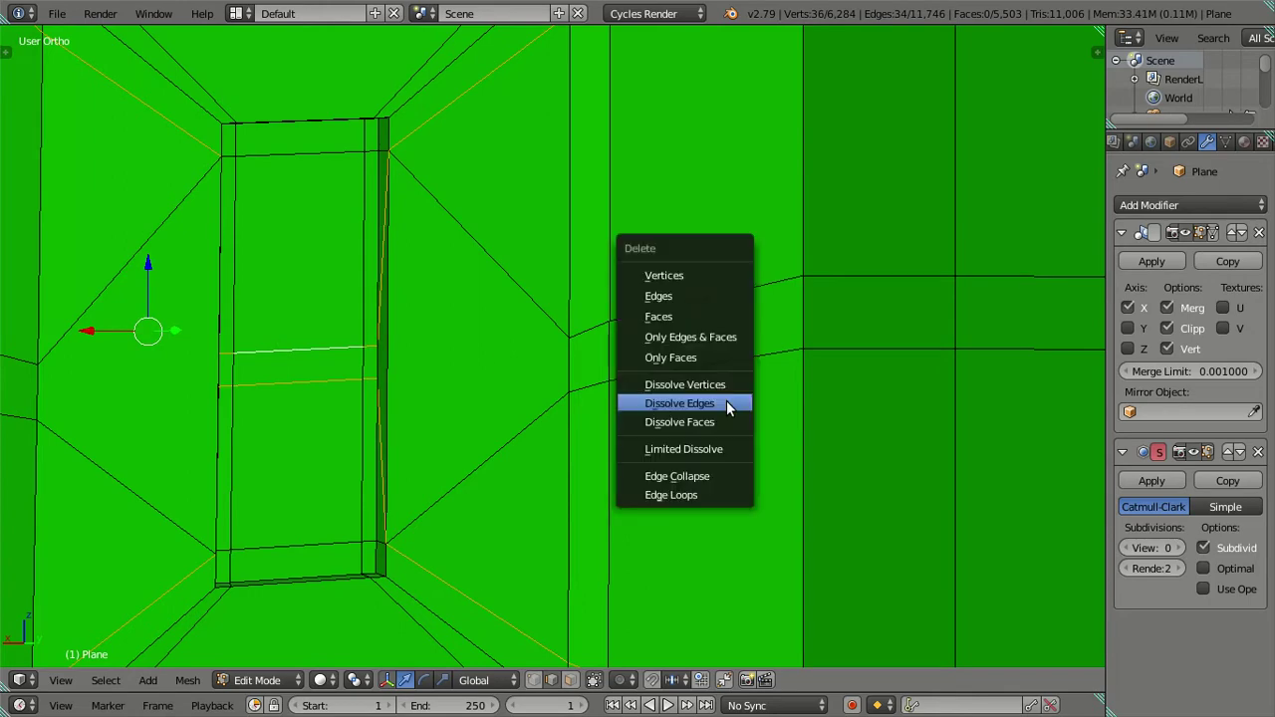
left_click(652, 406)
Step: Preview the simplified mesh in Object Mode and go back to editing
scroll(694, 419, "down", 4)
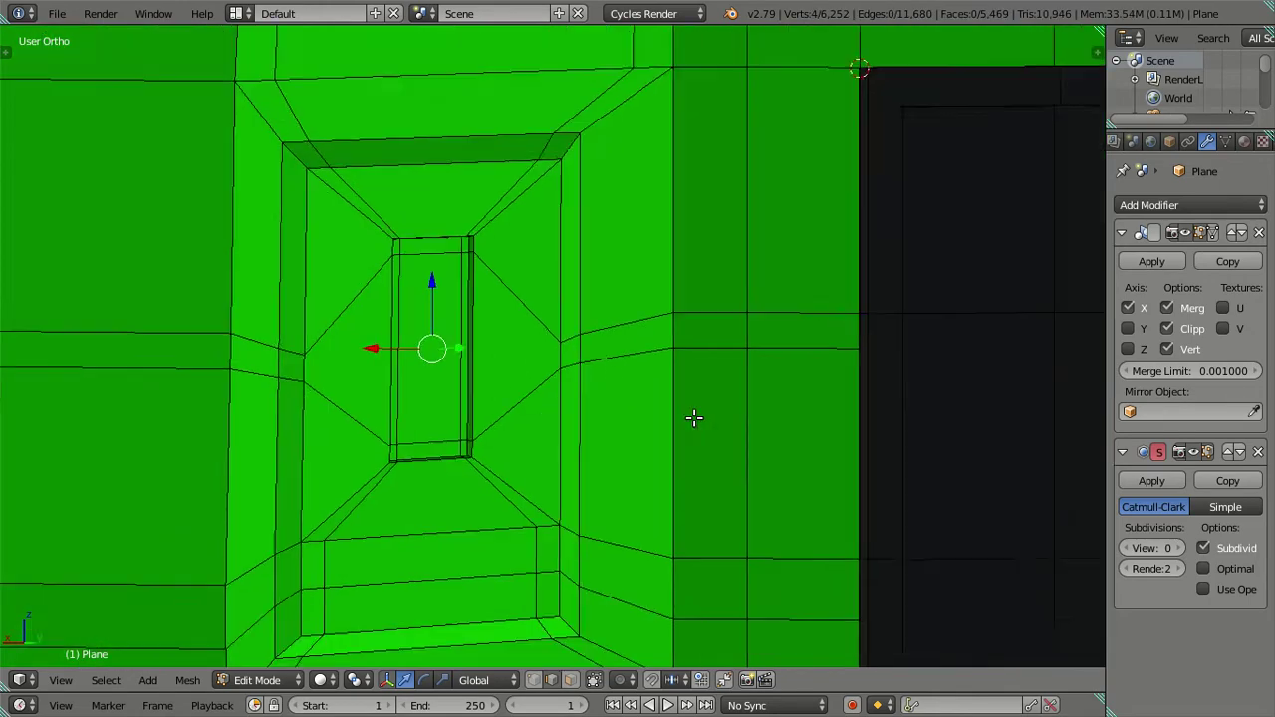
key("Tab")
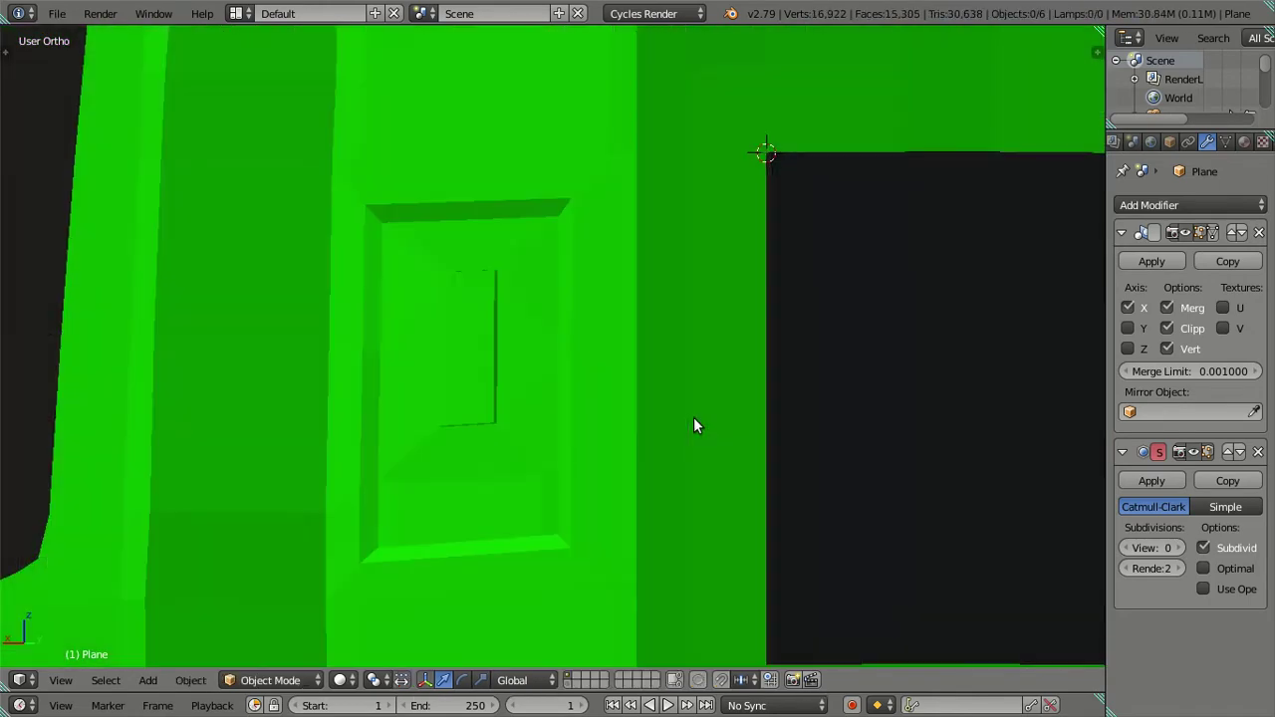
scroll(687, 417, "down", 2)
scroll(697, 423, "down", 2)
key("Tab")
mouse_move(665, 404)
middle_mouse_down()
mouse_move(619, 438)
mouse_move(484, 359)
mouse_move(575, 373)
middle_mouse_up()
Step: Add support loops: a two-cut loop on the slot frame and one on the inner slot
scroll(575, 373, "up", 5)
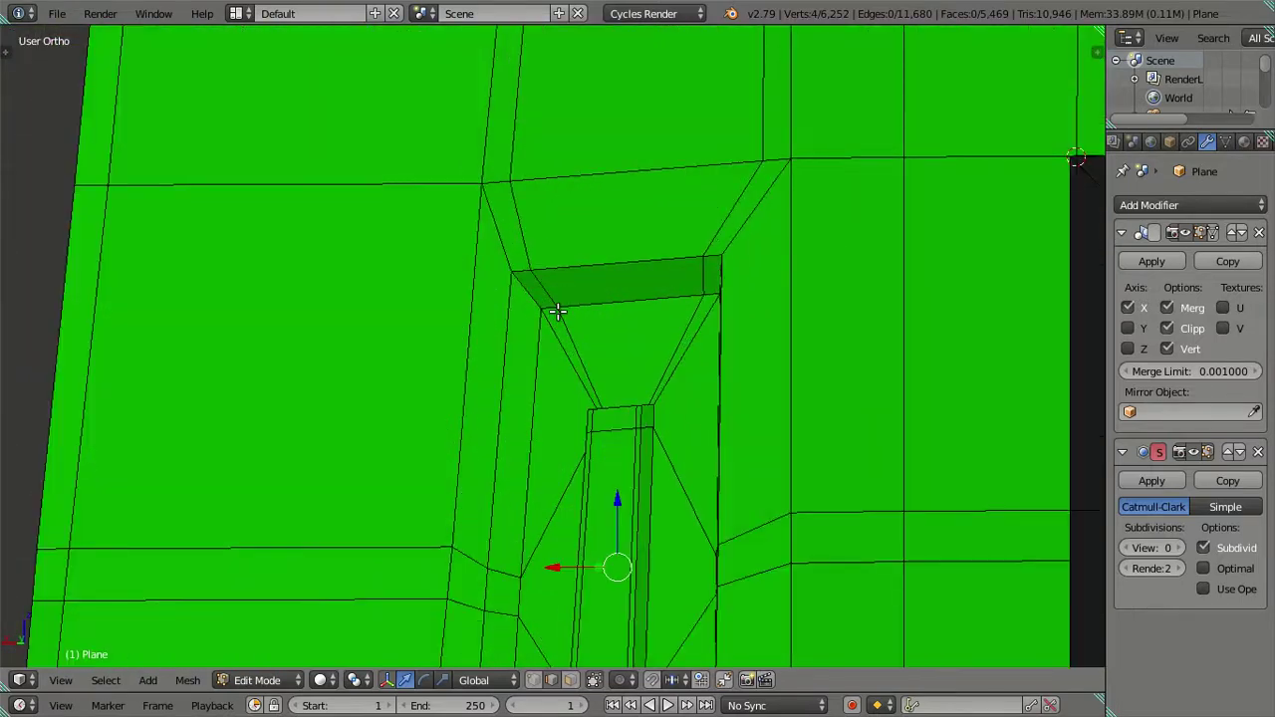
key("ctrl+r")
key("2")
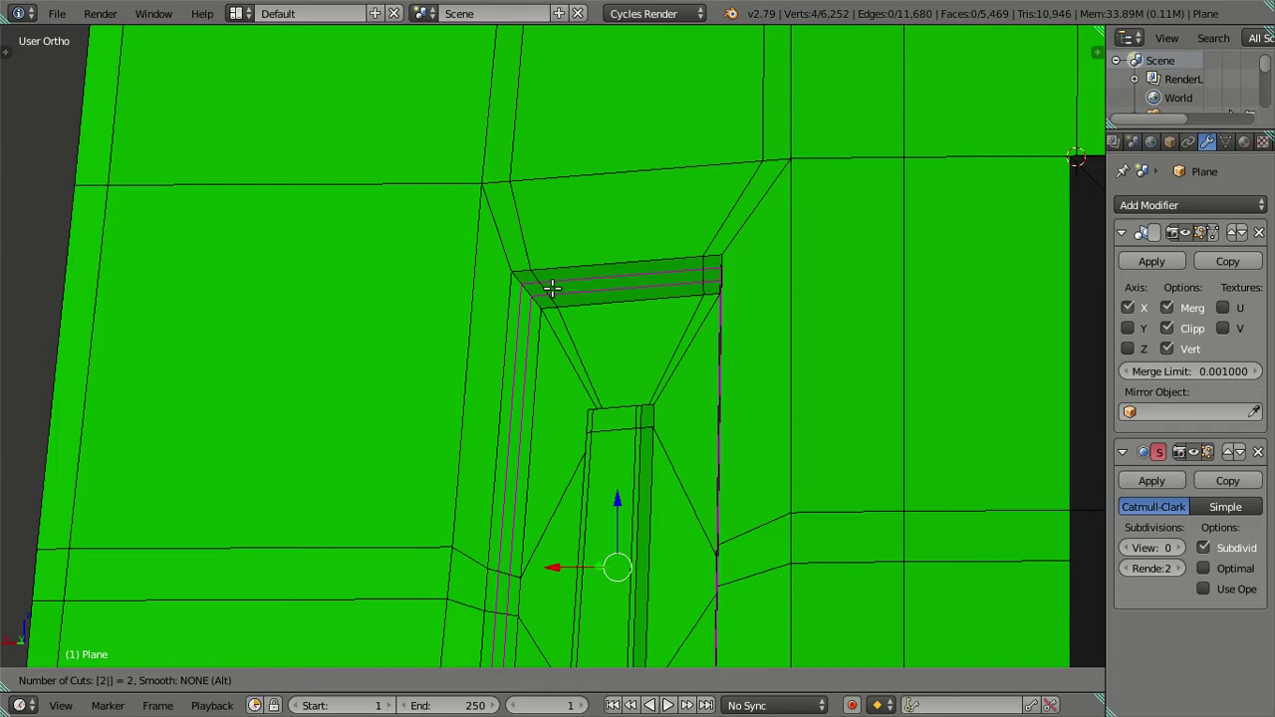
left_click(552, 287)
right_click(551, 287)
middle_click_drag(663, 432, 709, 482)
key("ctrl+r")
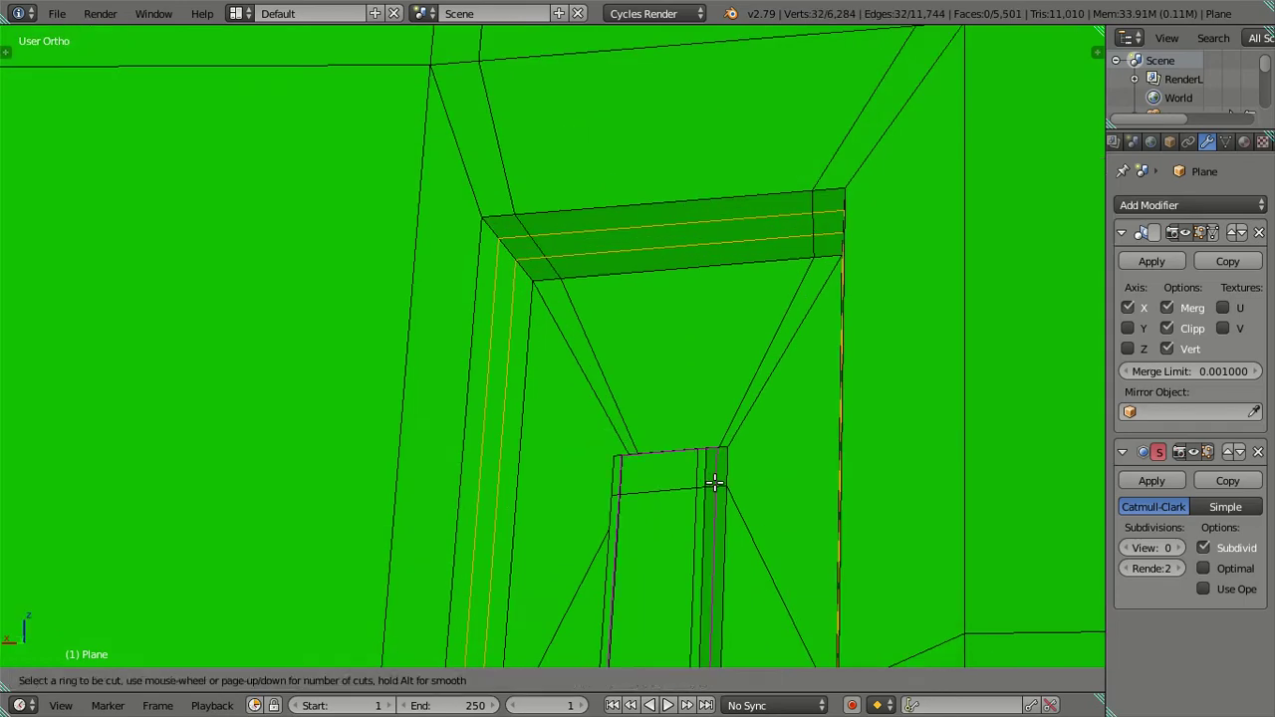
left_click(714, 484)
scroll(715, 483, "down", 5)
middle_click_drag(715, 483, 789, 430)
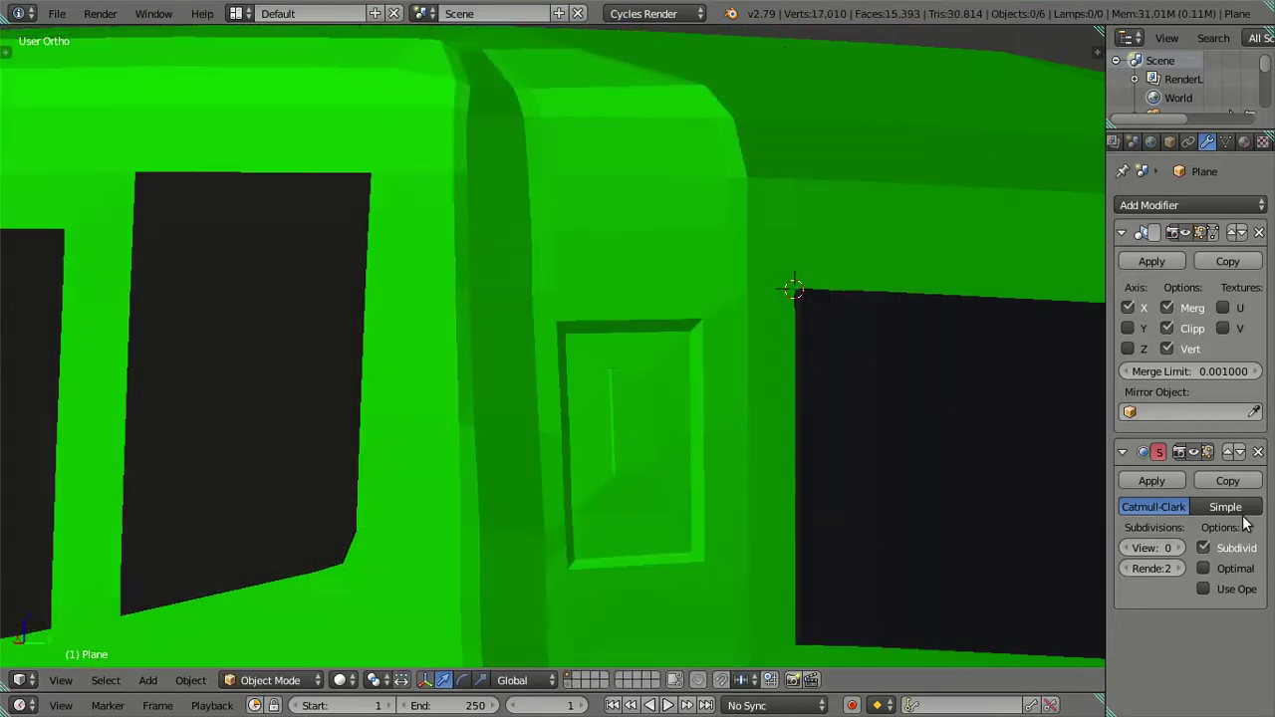
Step: Raise the Subdivision Surface viewport level to 2 and enter Edit Mode
left_click(1176, 548)
left_click(1176, 548)
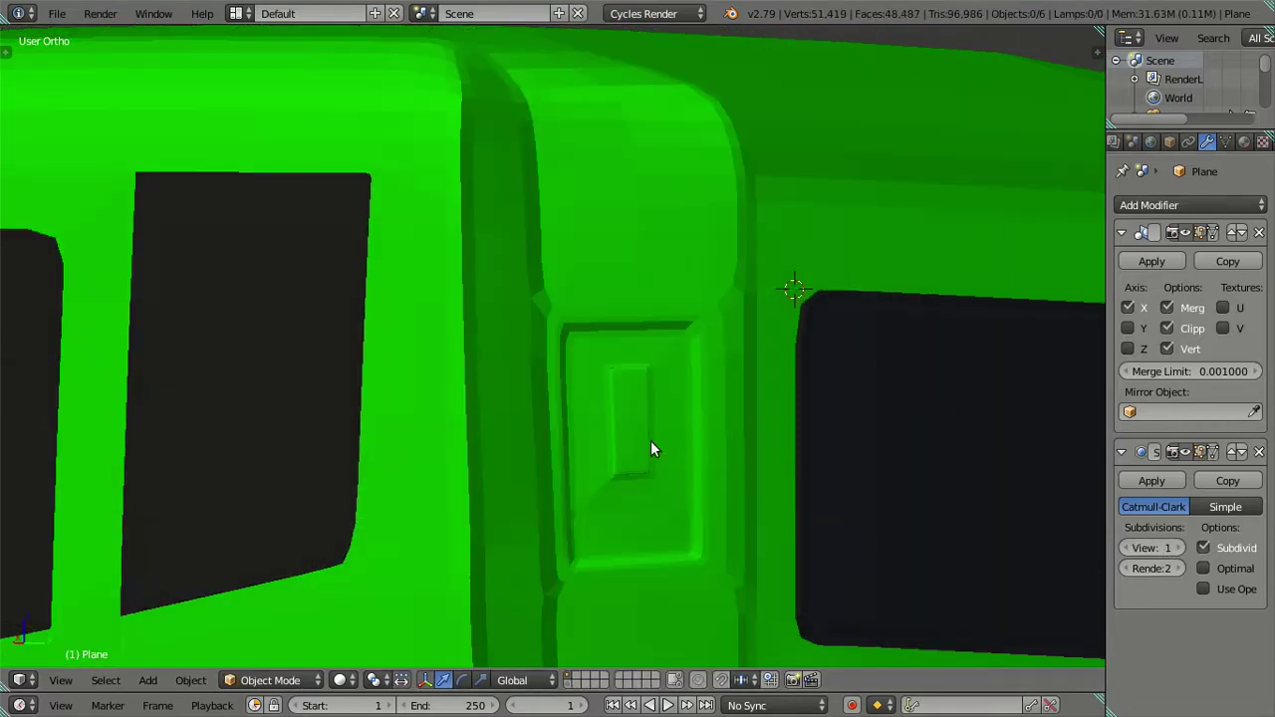
mouse_move(665, 418)
middle_mouse_down()
mouse_move(697, 459)
mouse_move(598, 441)
mouse_move(591, 475)
mouse_move(633, 473)
mouse_move(697, 402)
middle_mouse_up()
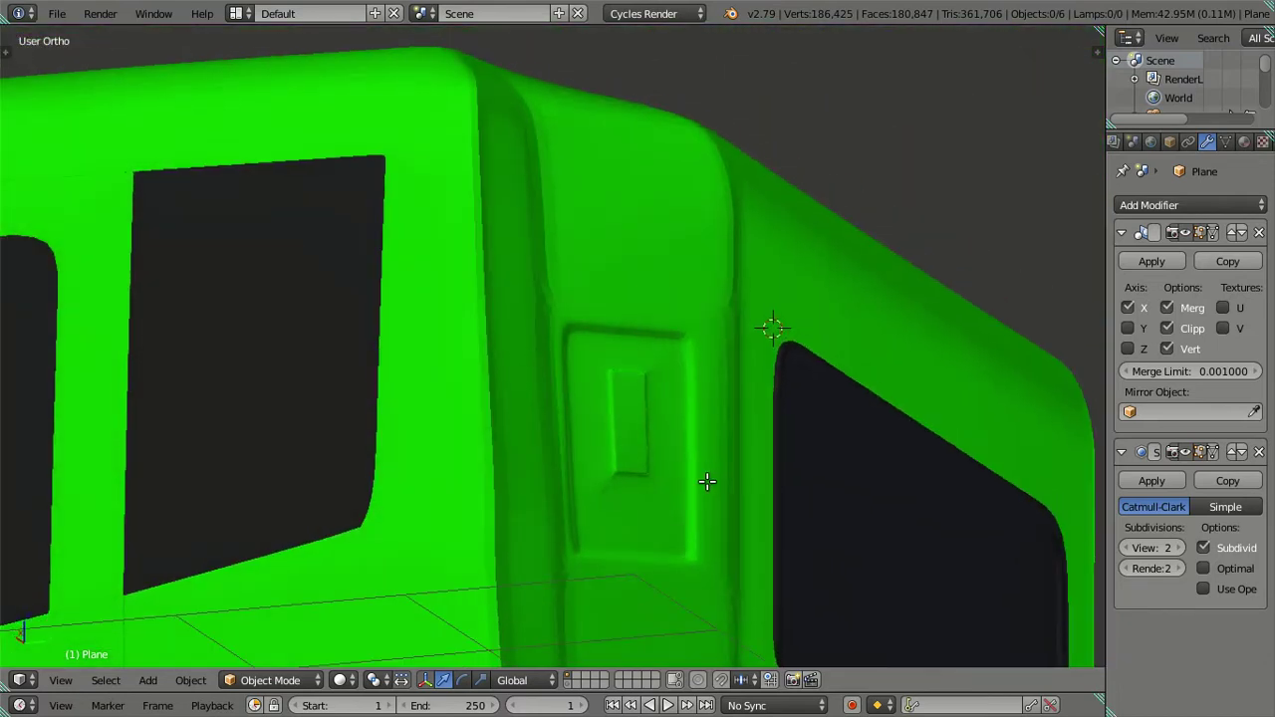
key("Tab")
scroll(688, 395, "up", 3)
scroll(664, 389, "up", 2)
Step: Drop the Subdivision modifier's viewport level to 0
scroll(664, 395, "up", 2)
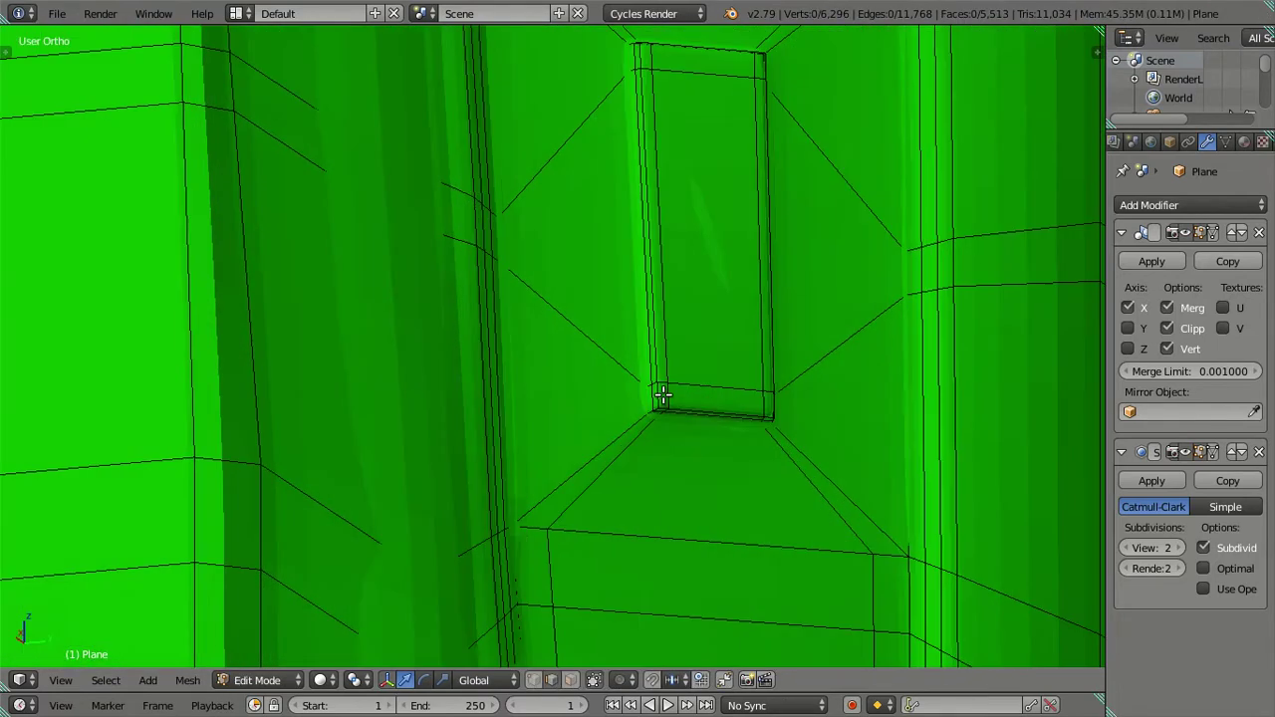
scroll(689, 423, "up", 2)
scroll(688, 424, "up", 2)
left_click_drag(1126, 555, 976, 529)
Step: Switch to vertex select and circle-select the inner recess corner vertices
key("c")
left_click(868, 512)
scroll(783, 468, "down", 4)
right_click(783, 468)
key("a")
scroll(783, 461, "up", 3)
key("ctrl+Tab")
left_click(784, 457)
key("c")
left_click(742, 436)
right_click(737, 434)
scroll(735, 432, "down", 3)
Step: Nudge the selected recess vertices up about 0.007 units along Z, then leave edit mode
key("z")
mouse_move(722, 374)
middle_mouse_down()
mouse_move(771, 453)
mouse_move(788, 549)
mouse_move(774, 621)
mouse_move(722, 513)
mouse_move(708, 541)
mouse_move(732, 519)
mouse_move(783, 517)
middle_mouse_up()
mouse_move(720, 538)
left_mouse_down()
mouse_move(717, 512)
mouse_move(804, 500)
mouse_move(810, 479)
left_mouse_up()
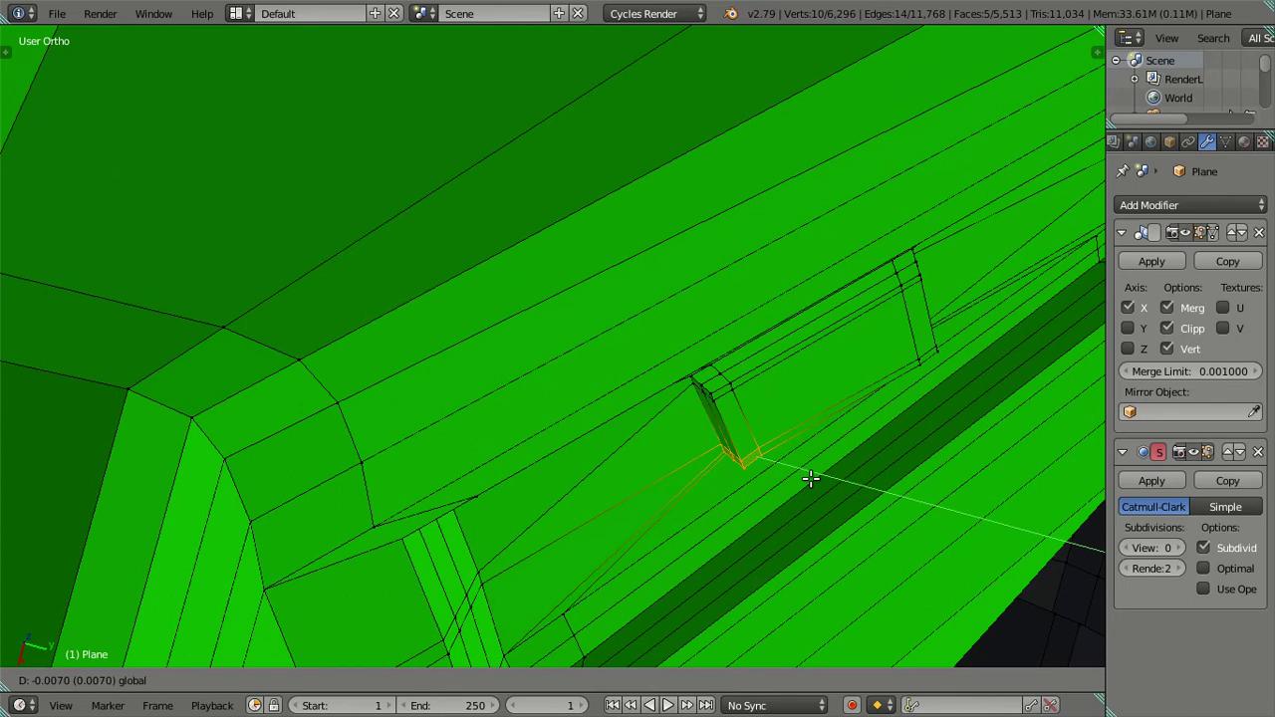
left_click_drag(810, 479, 810, 475)
scroll(810, 475, "down", 2)
middle_click_drag(834, 472, 800, 348)
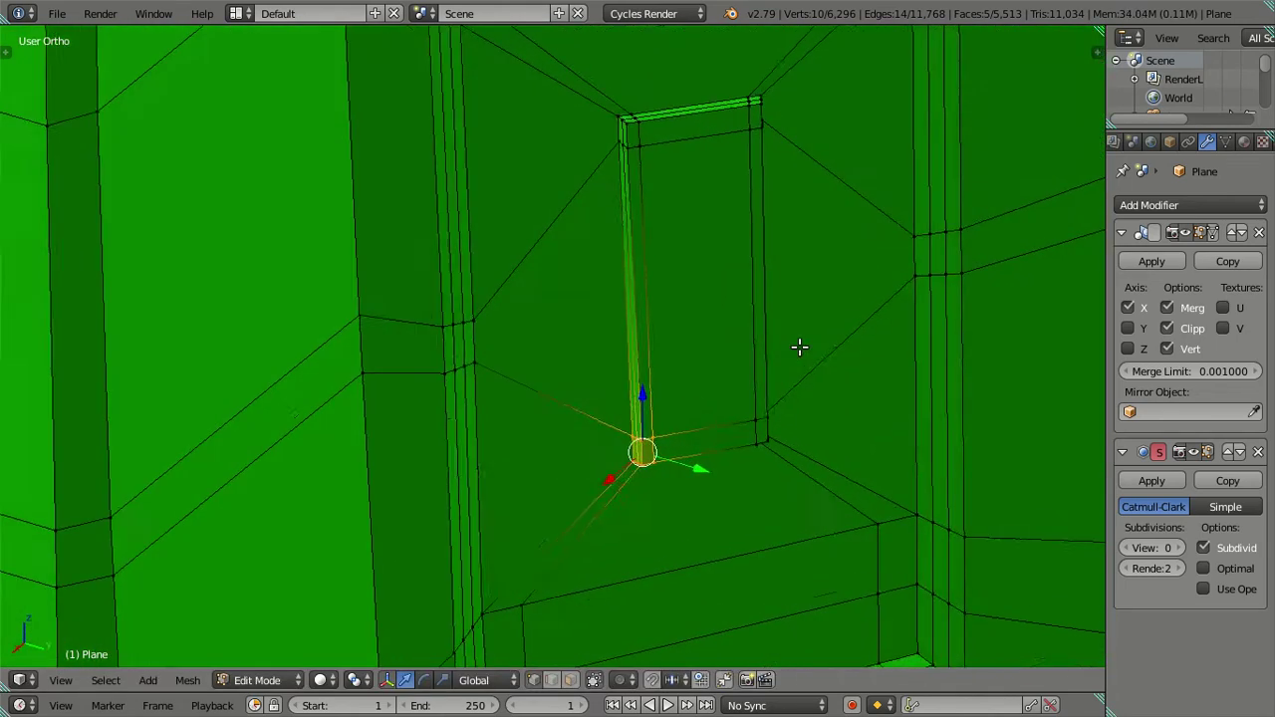
scroll(800, 348, "up", 3)
key("Tab")
mouse_move(813, 460)
middle_mouse_down()
mouse_move(767, 309)
mouse_move(719, 367)
mouse_move(707, 424)
middle_mouse_up()
scroll(767, 298, "down", 2)
Step: Preview the cab at viewport subdivision level 2 and orbit to inspect it
left_click(1180, 548)
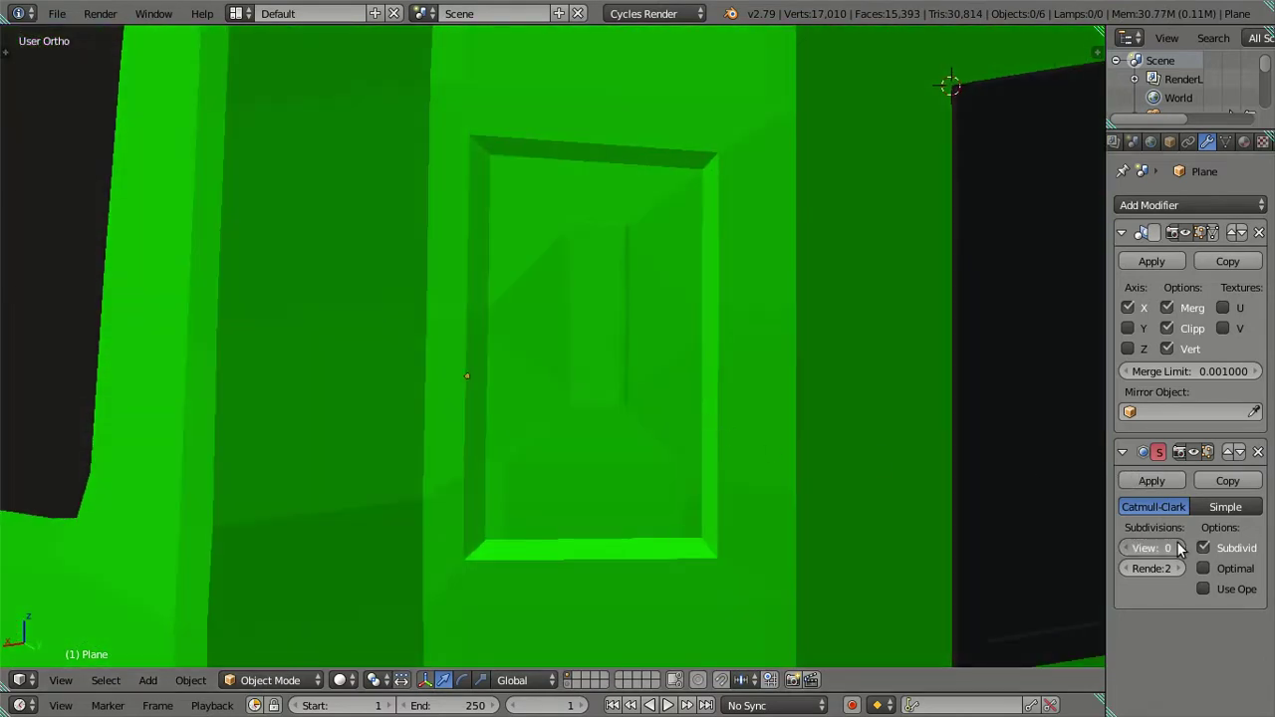
left_click(1133, 546)
mouse_move(691, 410)
middle_mouse_down()
mouse_move(714, 323)
mouse_move(788, 355)
mouse_move(781, 369)
mouse_move(797, 379)
mouse_move(826, 379)
mouse_move(786, 259)
mouse_move(723, 264)
mouse_move(683, 322)
mouse_move(681, 456)
mouse_move(695, 492)
mouse_move(637, 512)
mouse_move(610, 334)
mouse_move(571, 271)
mouse_move(578, 402)
mouse_move(607, 503)
mouse_move(626, 498)
mouse_move(683, 393)
mouse_move(668, 469)
mouse_move(663, 429)
mouse_move(776, 396)
middle_mouse_up()
scroll(684, 322, "down", 3)
Step: Enter edit mode on the cab and set viewport subdivision back to 0
key("Tab")
scroll(570, 265, "up", 1)
scroll(588, 410, "up", 1)
scroll(680, 409, "down", 1)
scroll(671, 421, "up", 1)
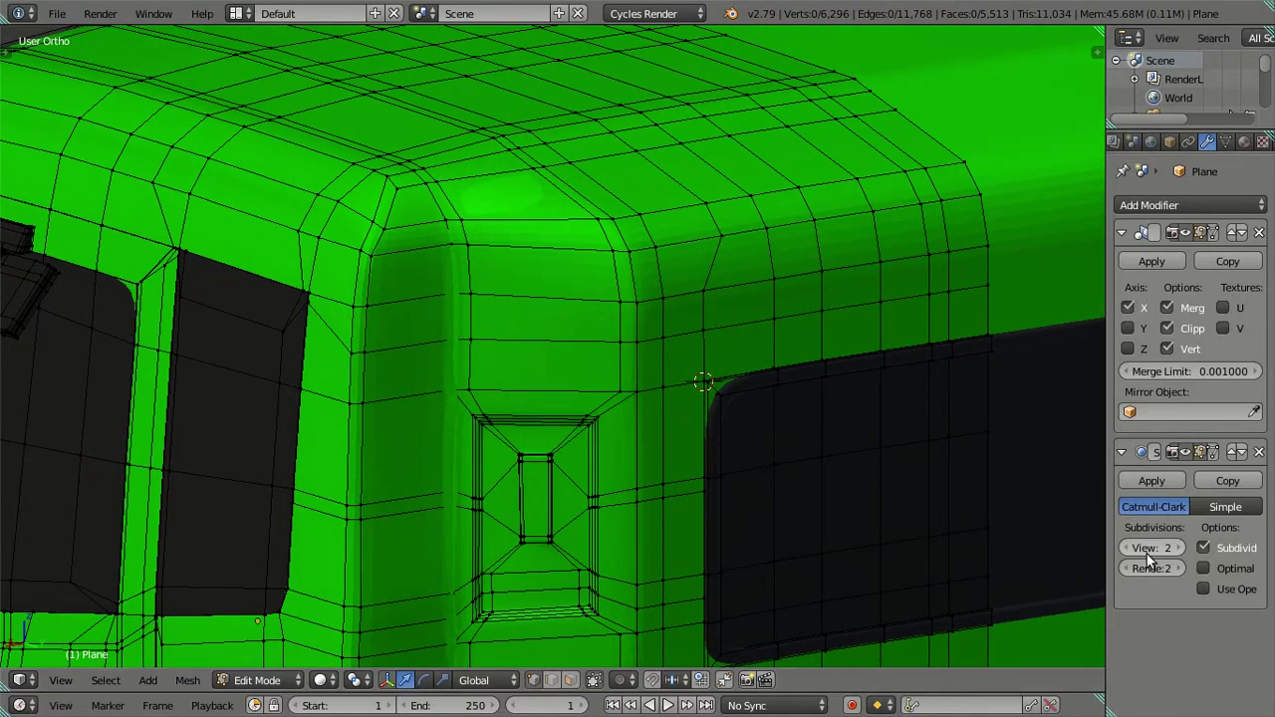
left_click_drag(1132, 547, 1093, 541)
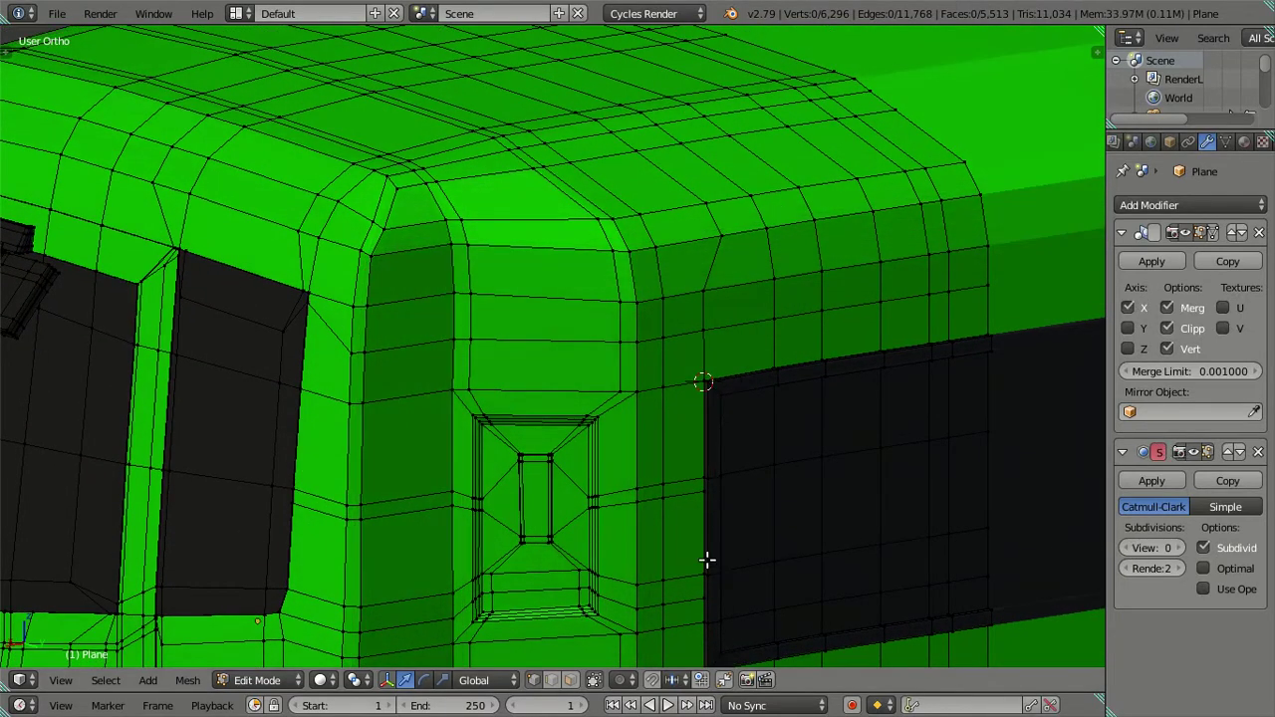
Step: In edge select, add two centred vertical loop cuts over the cab's rear corner
scroll(704, 557, "up", 2)
key("ctrl+Tab")
left_click(609, 367)
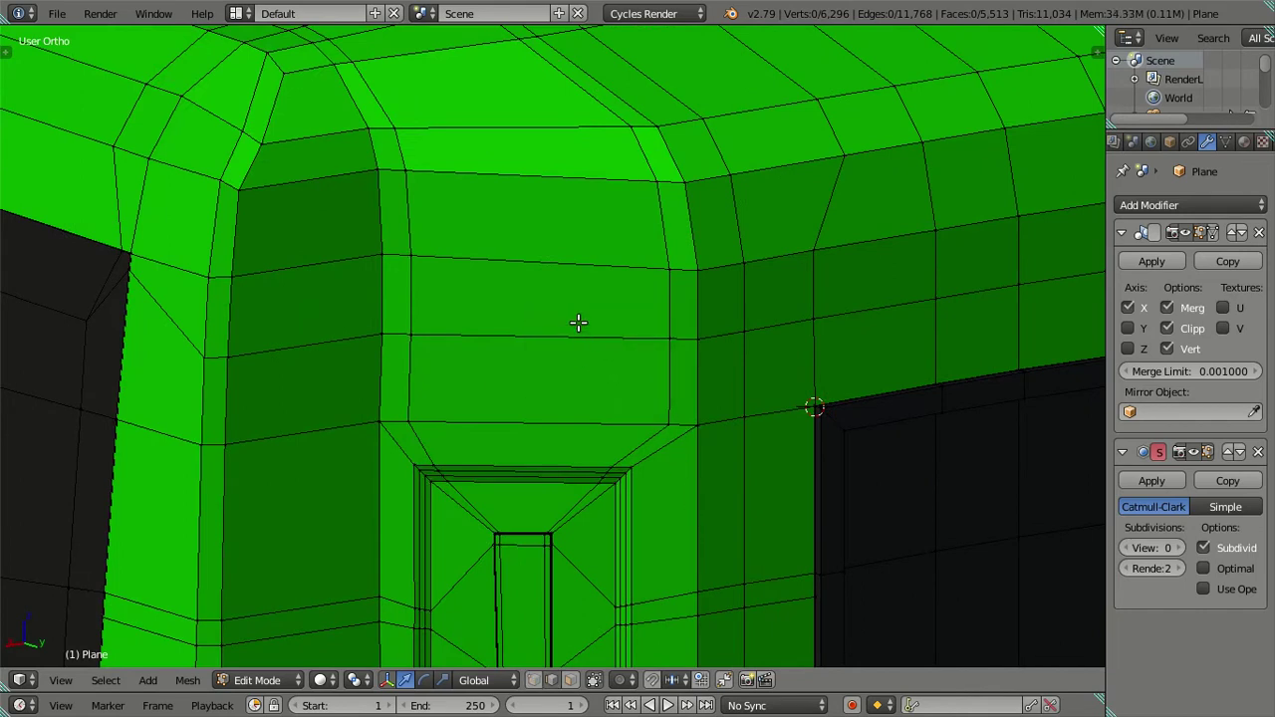
key("ctrl+r")
scroll(578, 322, "up", 1)
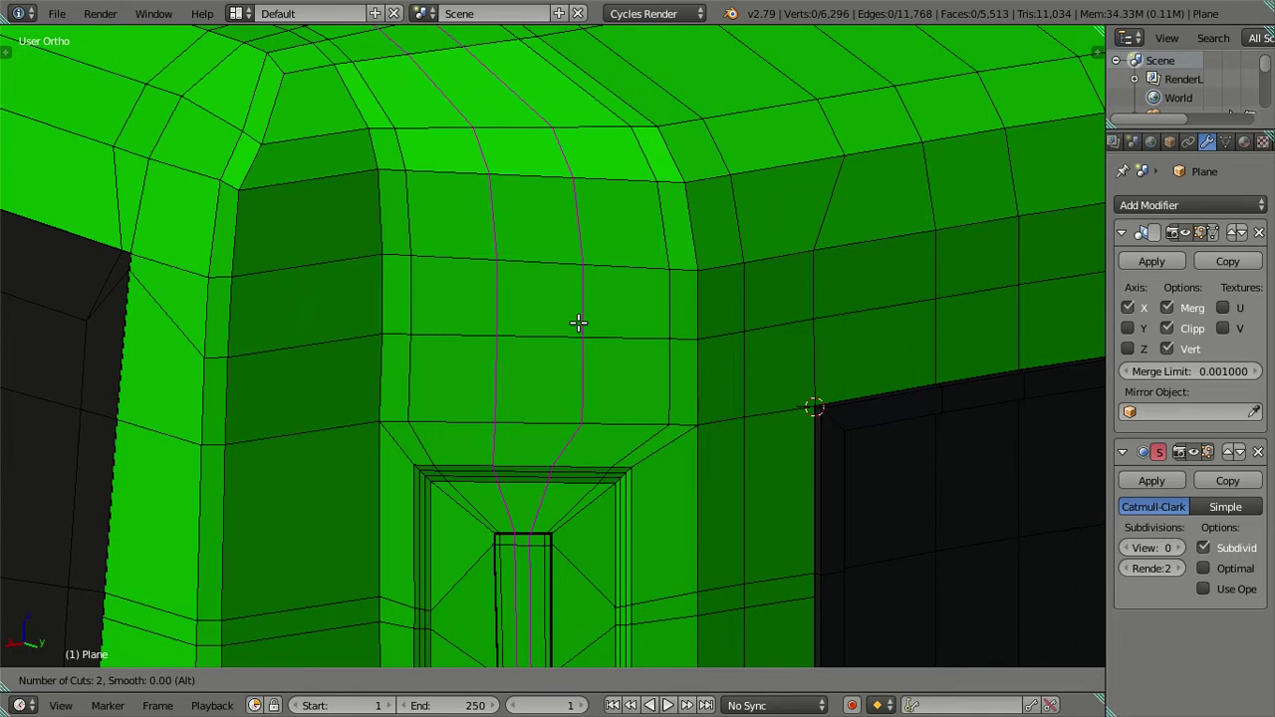
left_click(577, 322)
right_click(578, 322)
middle_click_drag(577, 322, 580, 329)
scroll(615, 407, "up", 2)
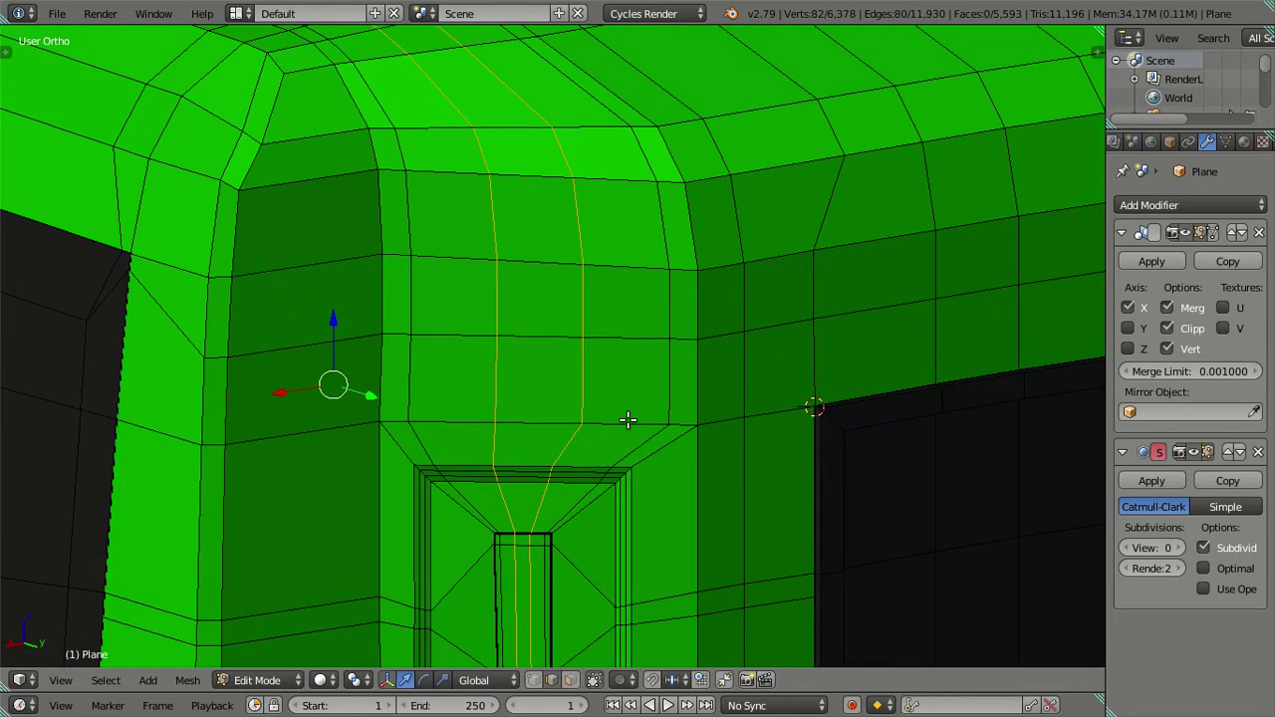
Step: Merge the right vertex pair above the door recess at the last-selected vertex
key("ctrl+Tab")
left_click(654, 467)
middle_click_drag(658, 470, 658, 316, "shift")
scroll(663, 317, "up", 3)
key("a")
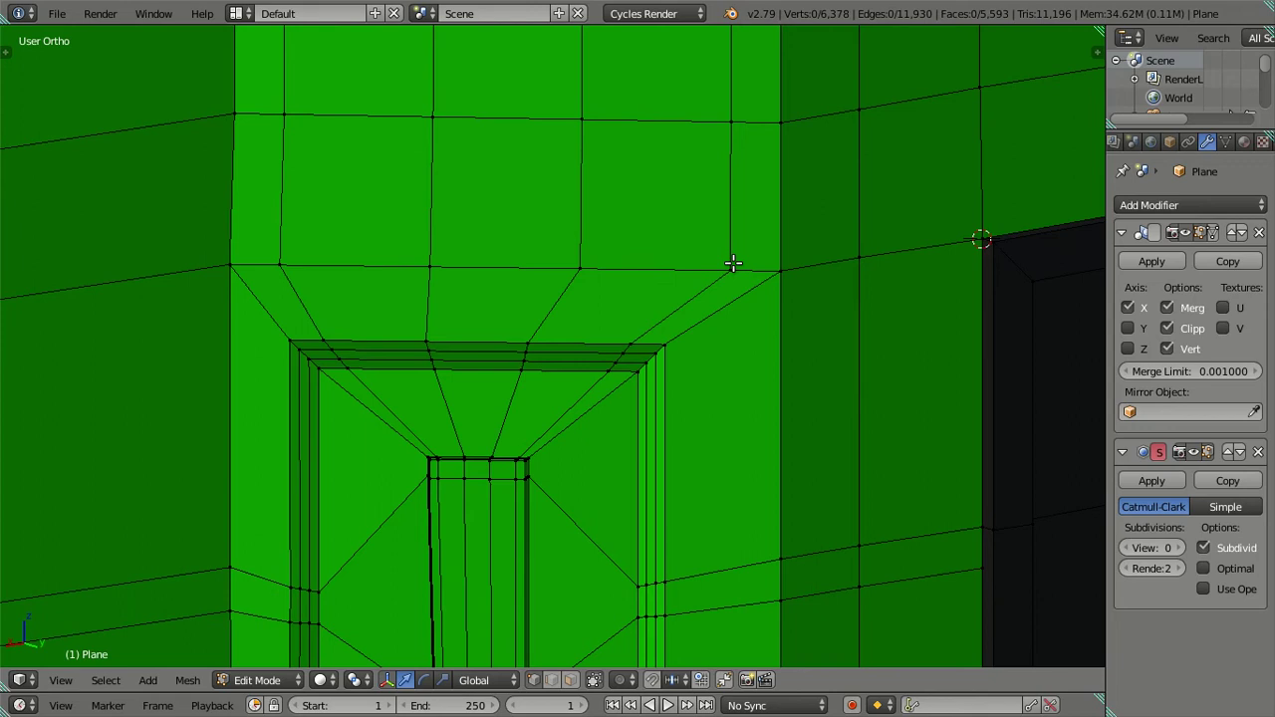
left_click(734, 269)
left_click(595, 270, "shift")
key("alt+m")
left_click(594, 269)
Step: Merge the left vertex pair into the new loop's vertex with Merge At Last
left_click(287, 267)
left_click(429, 267, "shift")
key("alt+m")
left_click(436, 267)
scroll(441, 265, "down", 4)
mouse_move(442, 265)
middle_mouse_down()
mouse_move(549, 345)
mouse_move(544, 244)
mouse_move(583, 270)
mouse_move(607, 399)
middle_mouse_up()
scroll(544, 243, "up", 3)
scroll(560, 285, "down", 3)
key("ctrl+Tab")
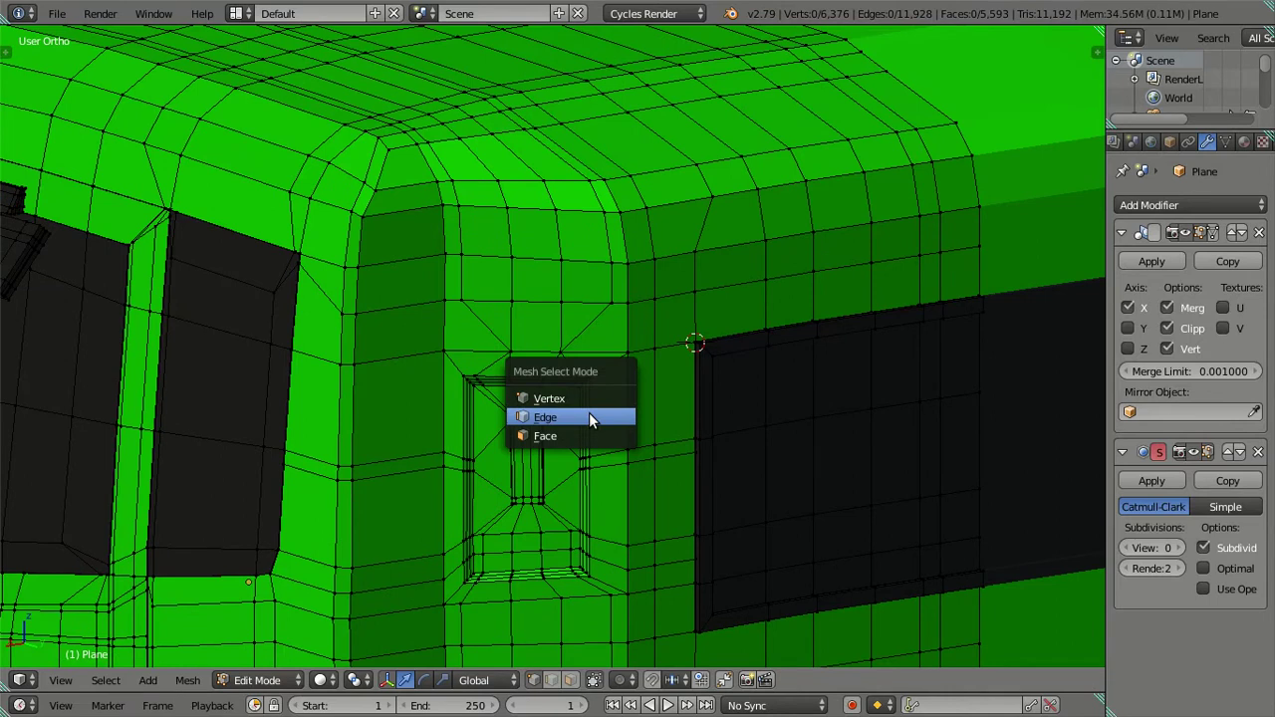
Step: Select the diagonal edge loops around the recess, undoing the two vertical loop picks
left_click(589, 416)
scroll(596, 403, "up", 2)
left_click(598, 319, "alt")
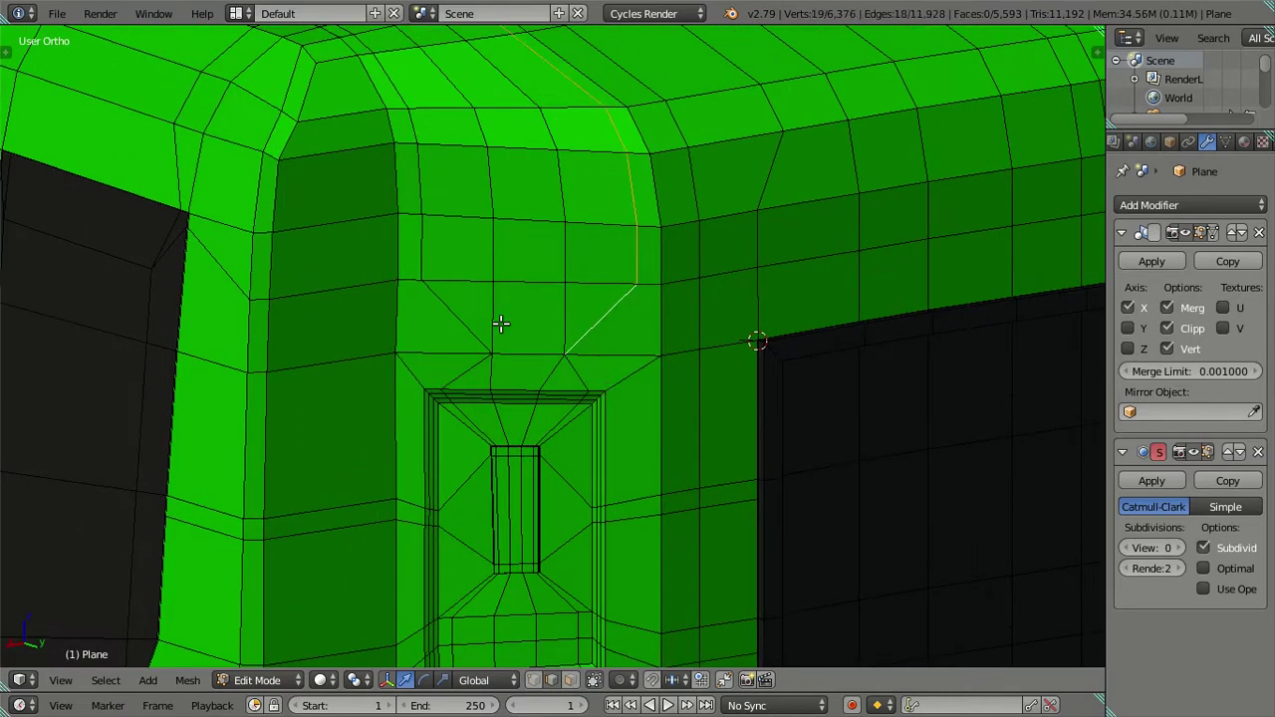
left_click(463, 324, "alt+shift")
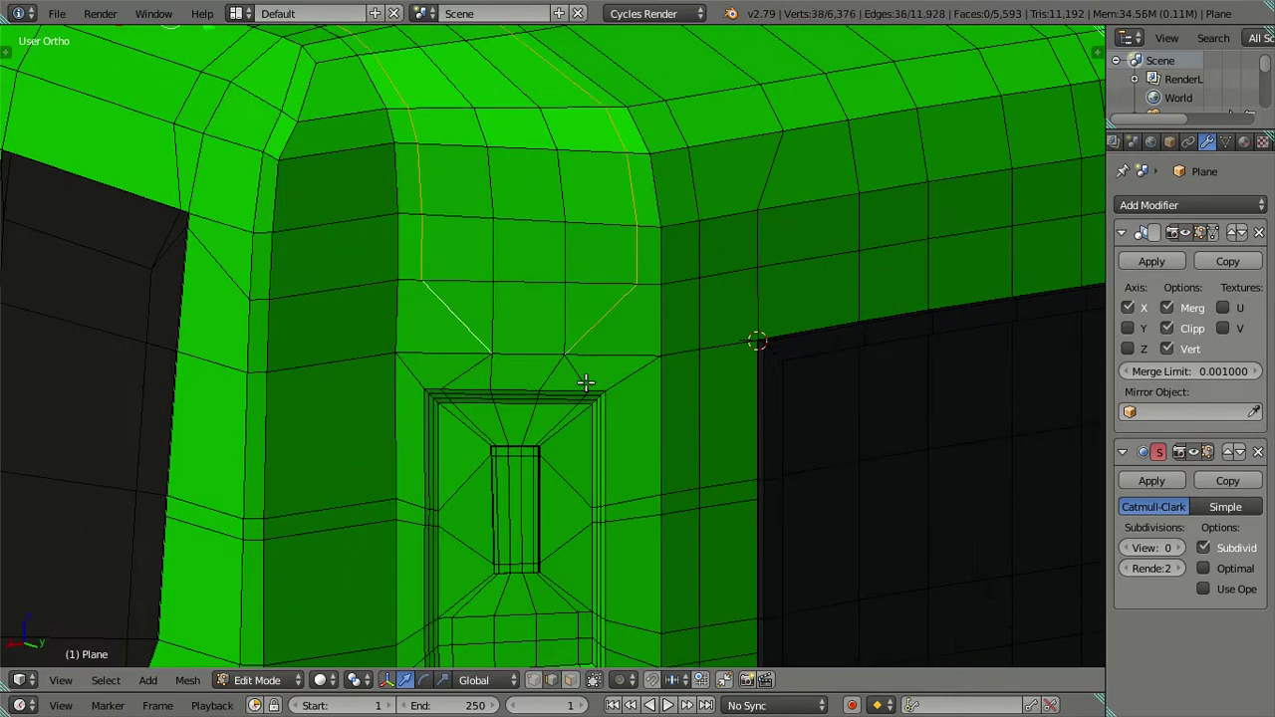
left_click(548, 375, "alt+shift")
left_click(489, 372, "alt+shift")
middle_click_drag(489, 371, 512, 372)
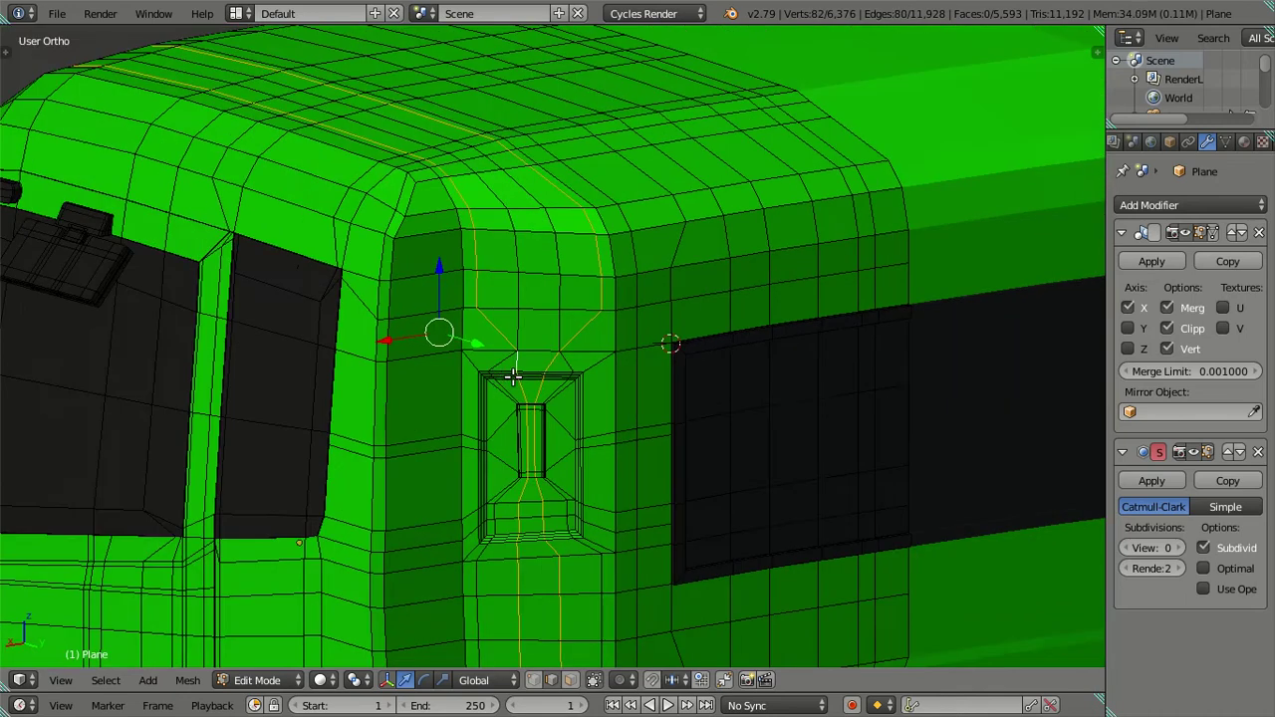
middle_click_drag(629, 441, 626, 279, "shift")
scroll(621, 309, "up", 3)
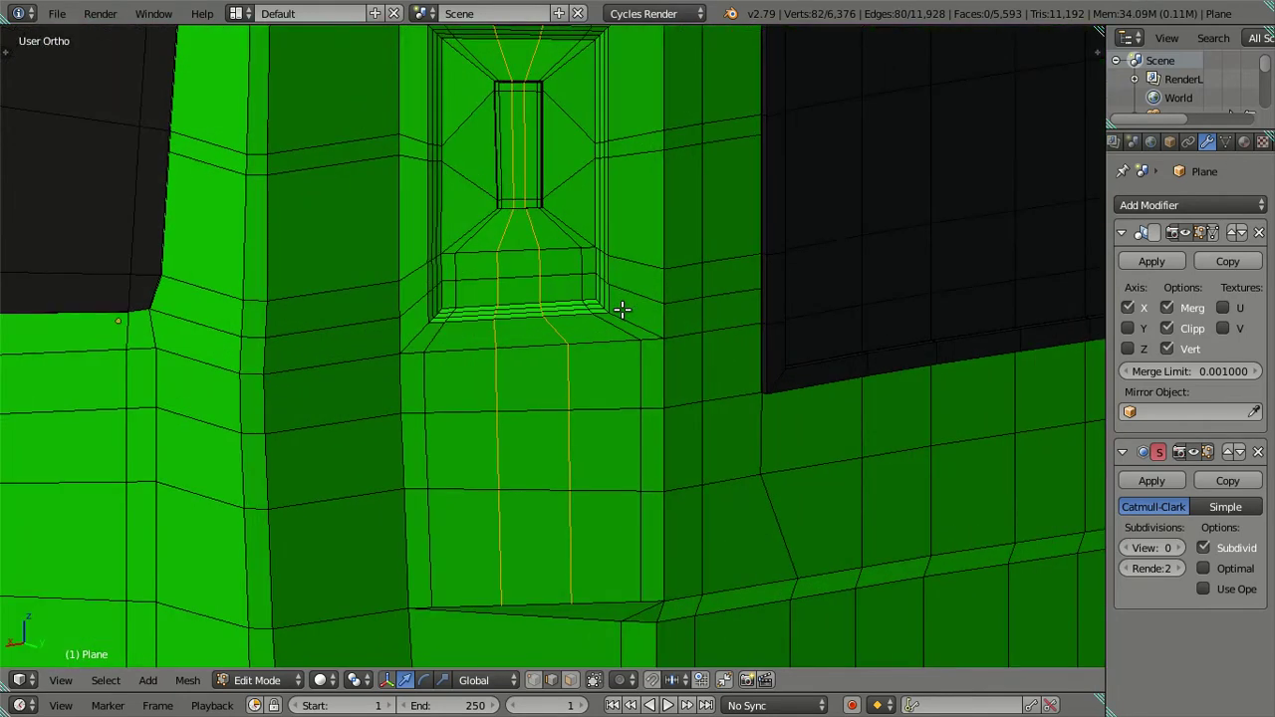
key("ctrl+z")
key("ctrl+z")
Step: Collapse the right-side edge below the recess into its last vertex
scroll(687, 309, "up", 3)
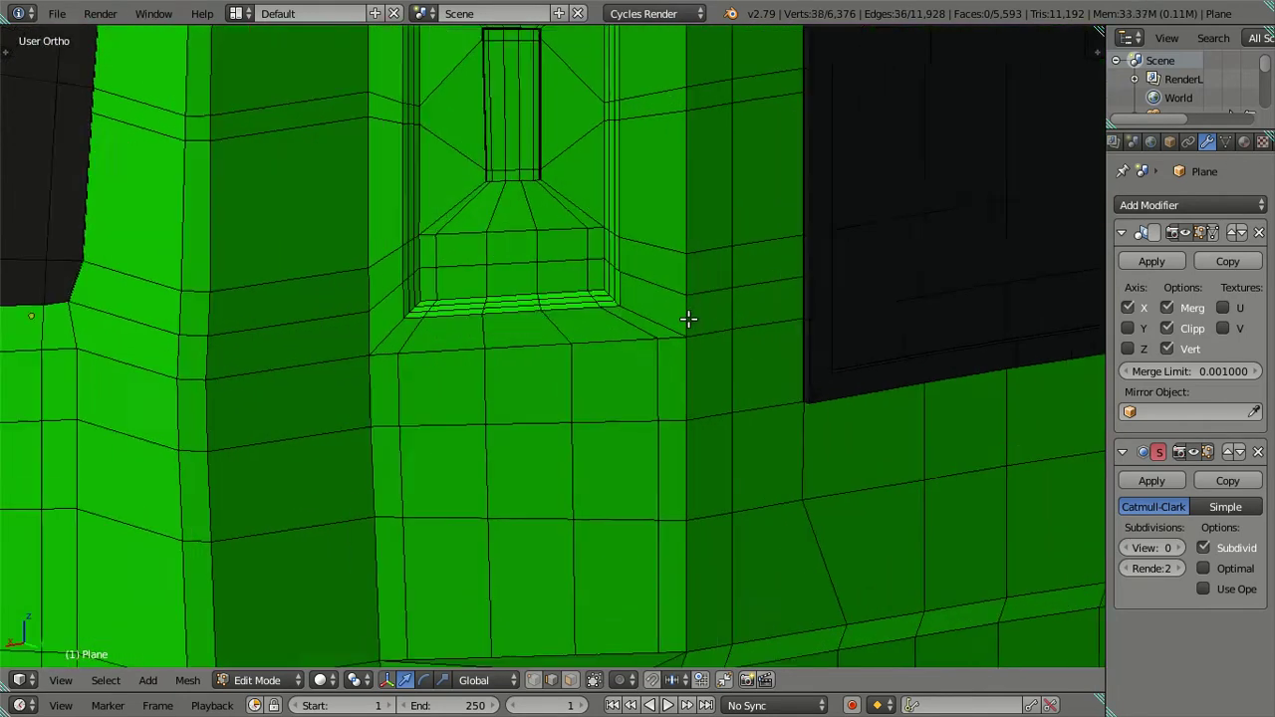
key("ctrl+Tab")
left_click(687, 313)
mouse_move(687, 313)
middle_mouse_down()
mouse_move(601, 398)
mouse_move(659, 337)
middle_mouse_up()
left_click(768, 330)
left_click(591, 343, "shift")
key("alt+m")
left_click(583, 341)
Step: Collapse the matching left-side edge below the recess into one vertex
left_click(233, 363)
left_click(413, 353, "shift")
key("alt+m")
left_click(412, 365)
scroll(412, 361, "down", 3)
middle_click_drag(413, 359, 455, 355)
scroll(455, 356, "up", 3)
Step: Select the five added edge loops around the recess and dissolve them
key("ctrl+Tab")
left_click(453, 359)
key("ctrl+Tab")
left_click(449, 377)
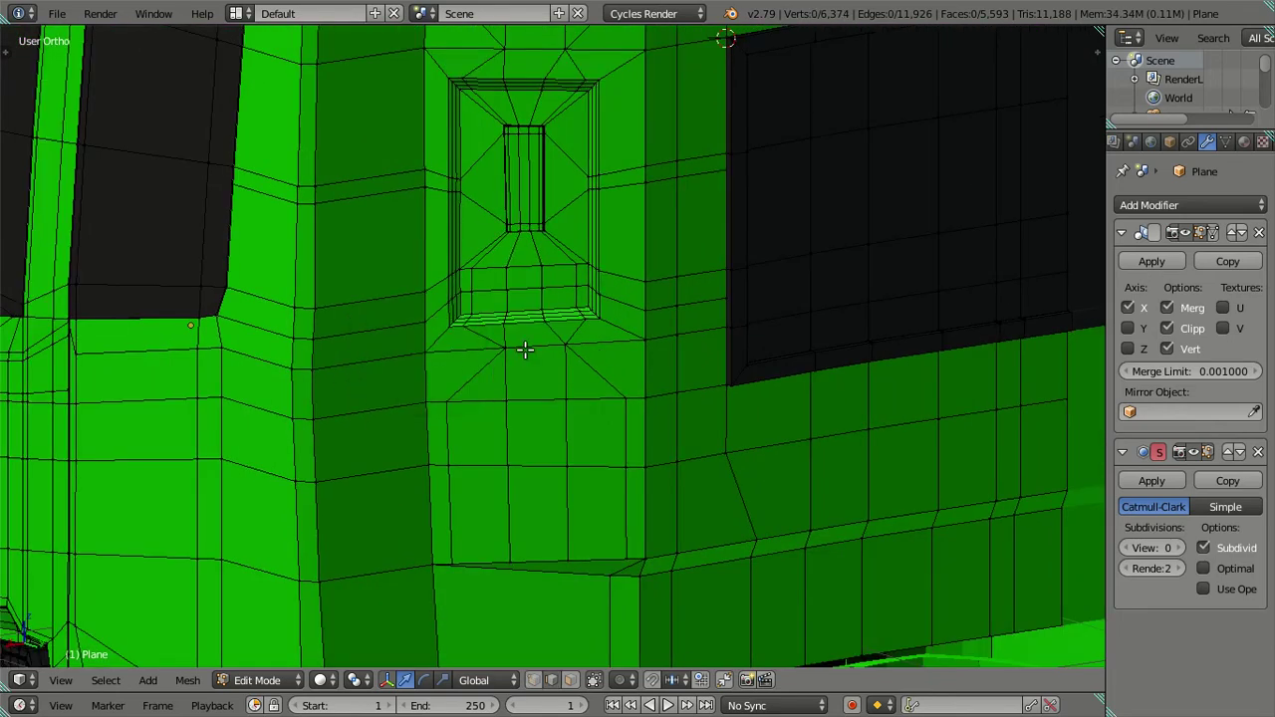
middle_click_drag(562, 375, 560, 435, "shift")
right_click(478, 459, "alt")
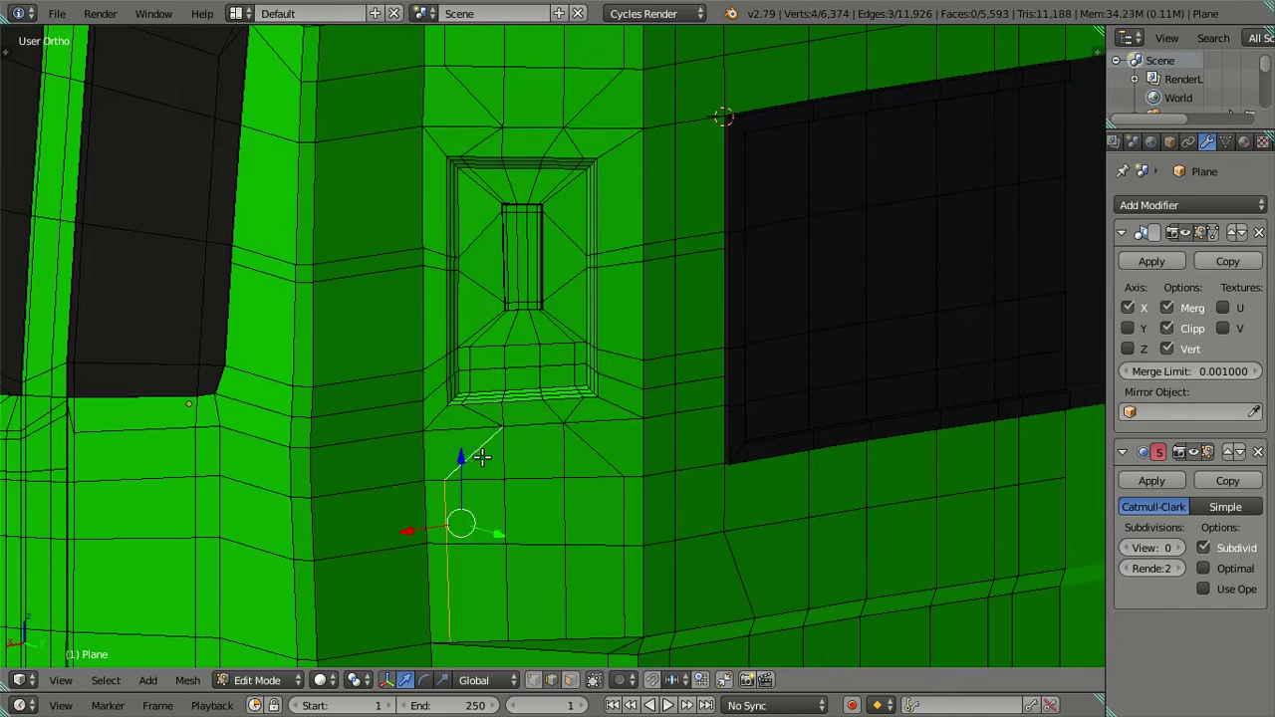
right_click(585, 453, "alt+shift")
right_click(539, 330, "alt+shift")
right_click(510, 327, "alt+shift")
middle_click_drag(568, 212, 549, 292)
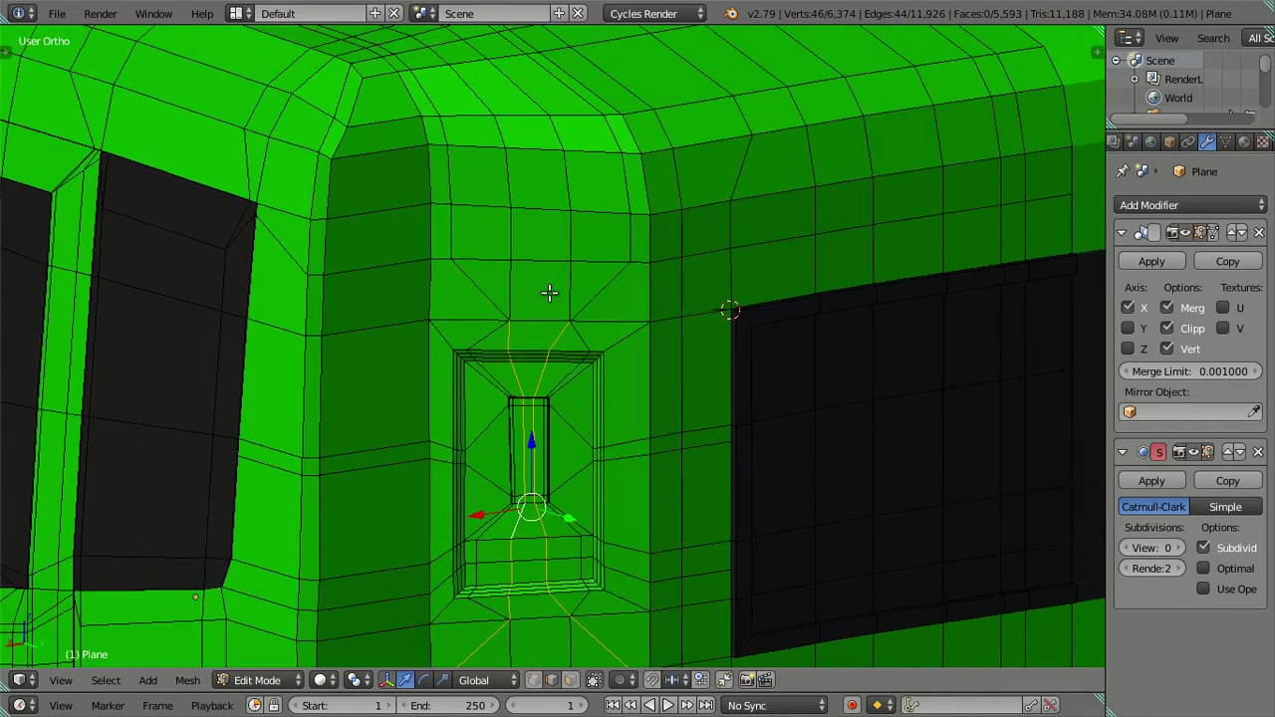
right_click(606, 281, "alt+shift")
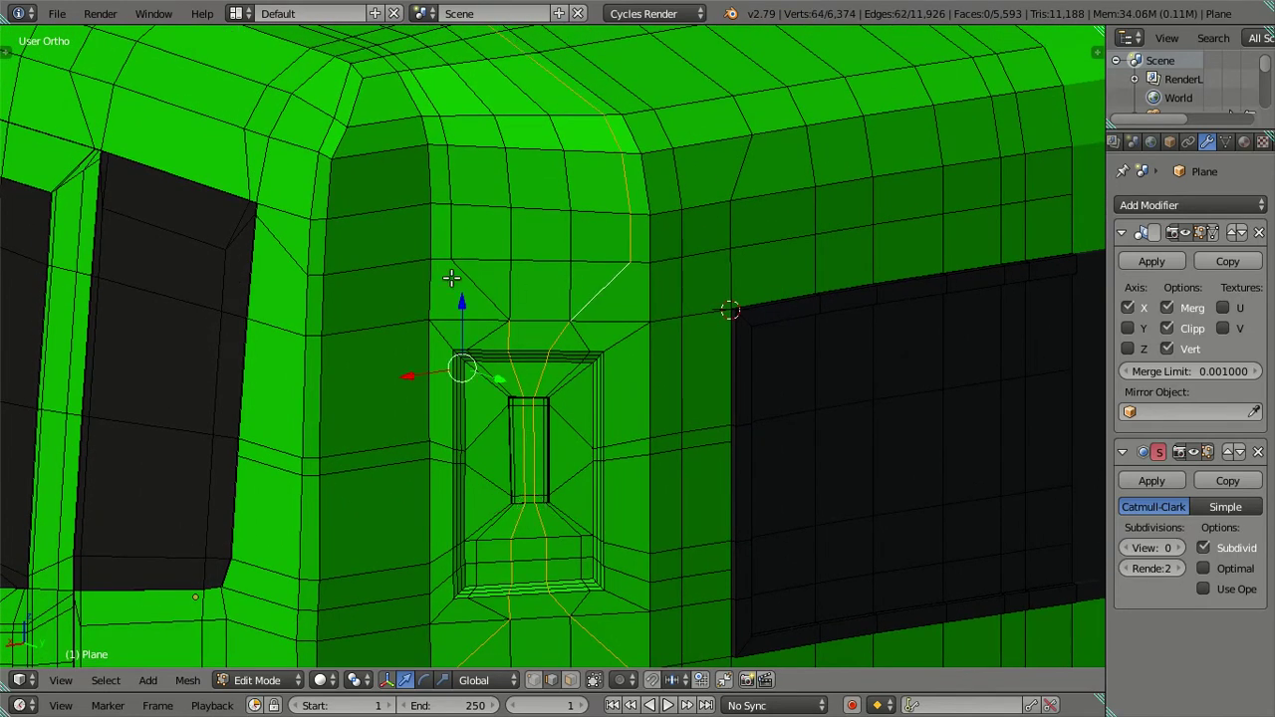
key("x")
left_click(746, 302)
middle_click_drag(746, 301, 713, 322)
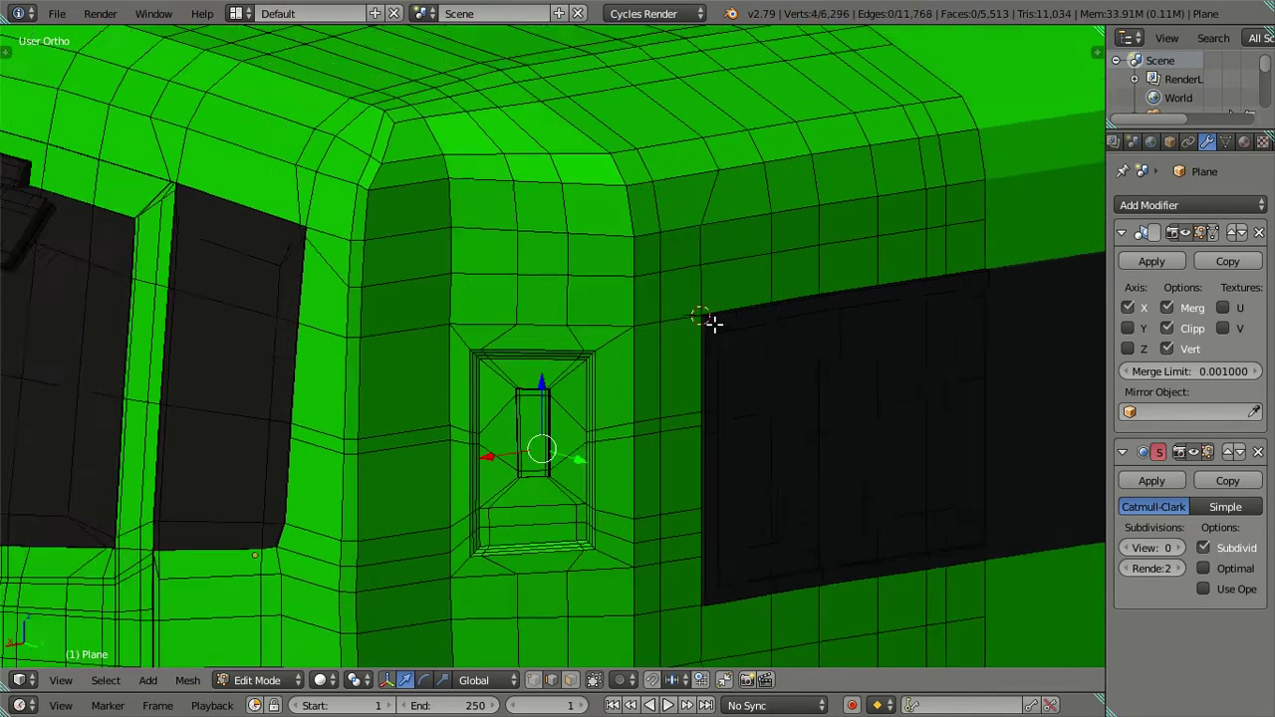
Step: In object mode, set viewport subdivision to 2 and orbit to view the truck from behind
scroll(711, 329, "down", 5)
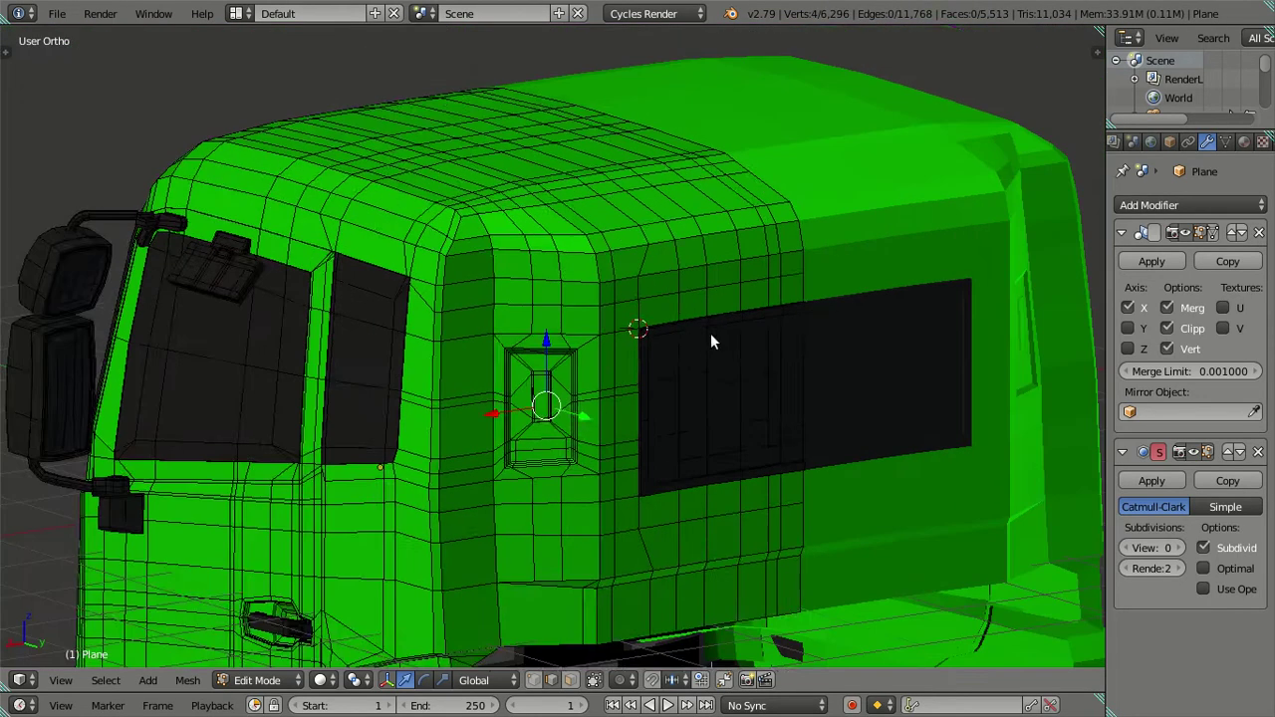
key("Tab")
scroll(707, 418, "up", 7)
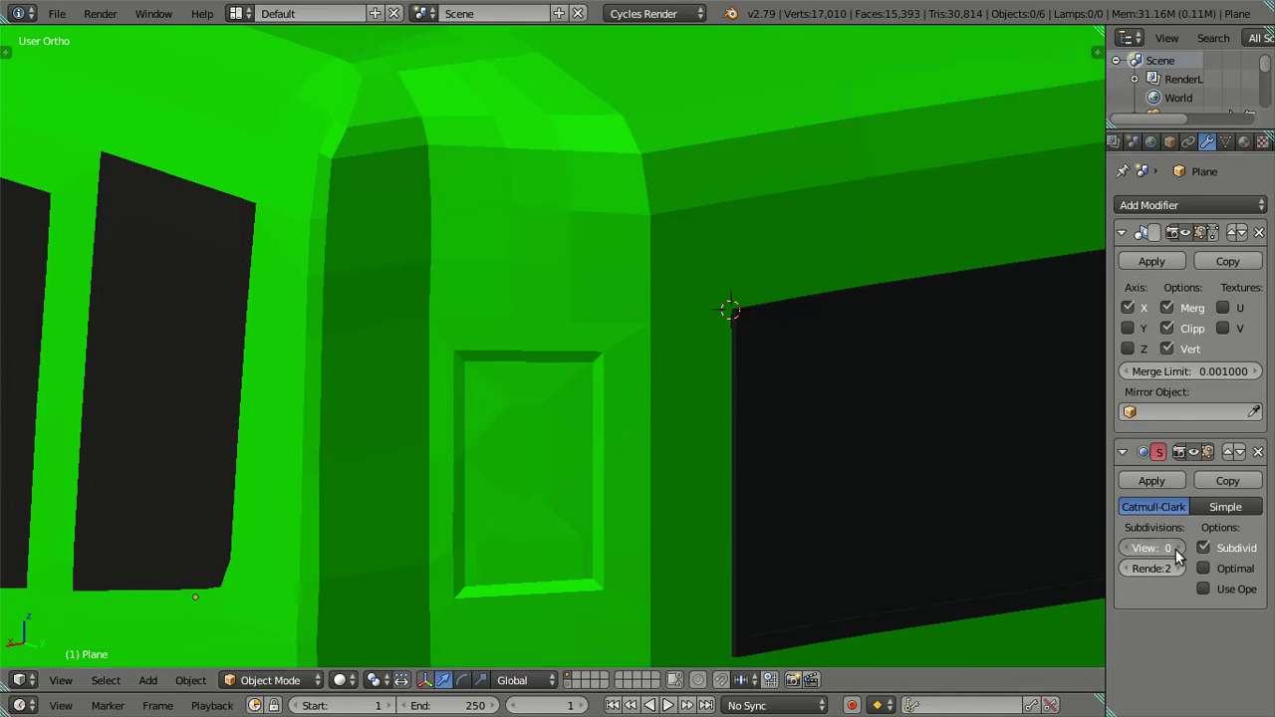
left_click(1175, 548)
key("ctrl+2")
scroll(894, 467, "down", 3)
middle_click_drag(857, 440, 761, 480)
scroll(697, 463, "up", 5)
scroll(628, 462, "down", 2)
scroll(628, 462, "down", 2)
mouse_move(634, 448)
middle_mouse_down()
mouse_move(746, 474)
mouse_move(903, 431)
middle_mouse_up()
scroll(515, 398, "up", 2)
scroll(523, 383, "up", 1)
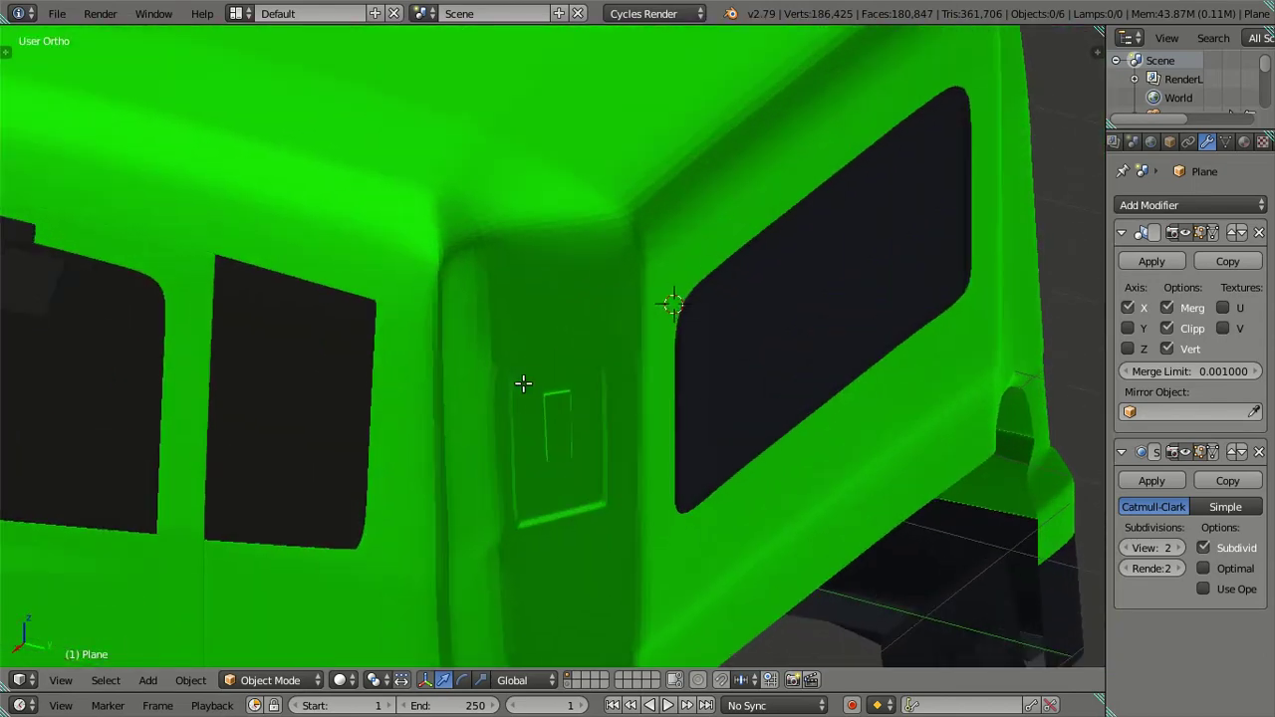
Step: Re-enter edit mode on the cab and turn off Blender's window fullscreen
key("Tab")
scroll(536, 379, "down", 2)
mouse_move(598, 399)
middle_mouse_down()
mouse_move(661, 489)
mouse_move(606, 418)
mouse_move(578, 521)
middle_mouse_up()
scroll(545, 414, "up", 2)
scroll(575, 513, "down", 1)
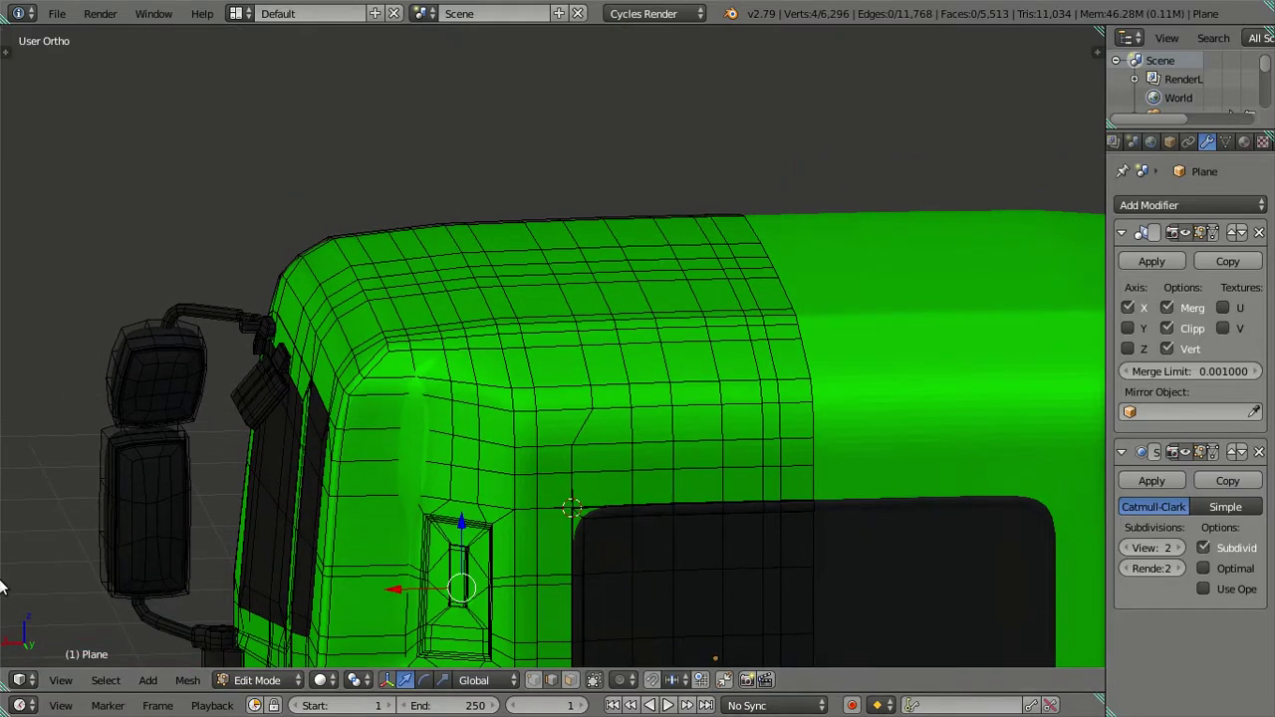
left_click(154, 13)
left_click(164, 52)
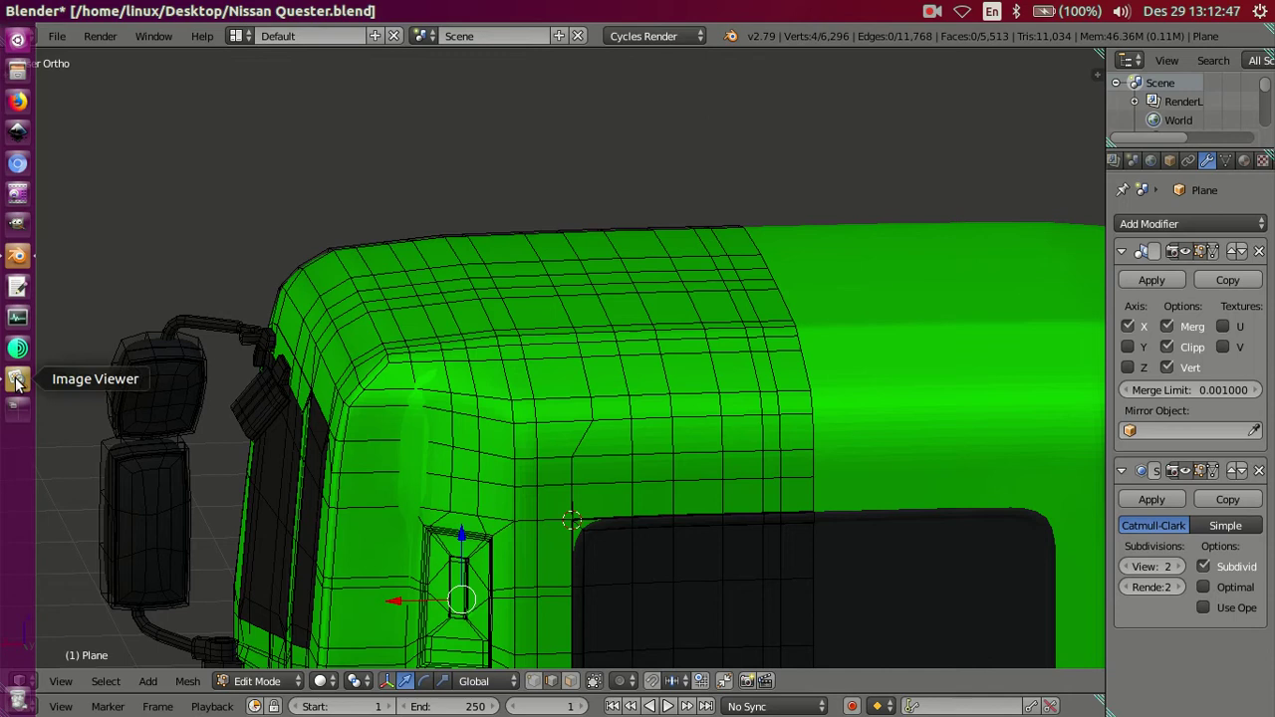
Step: View the white truck's rear-cab reference photo, close it, and minimize Blender
left_click(16, 381)
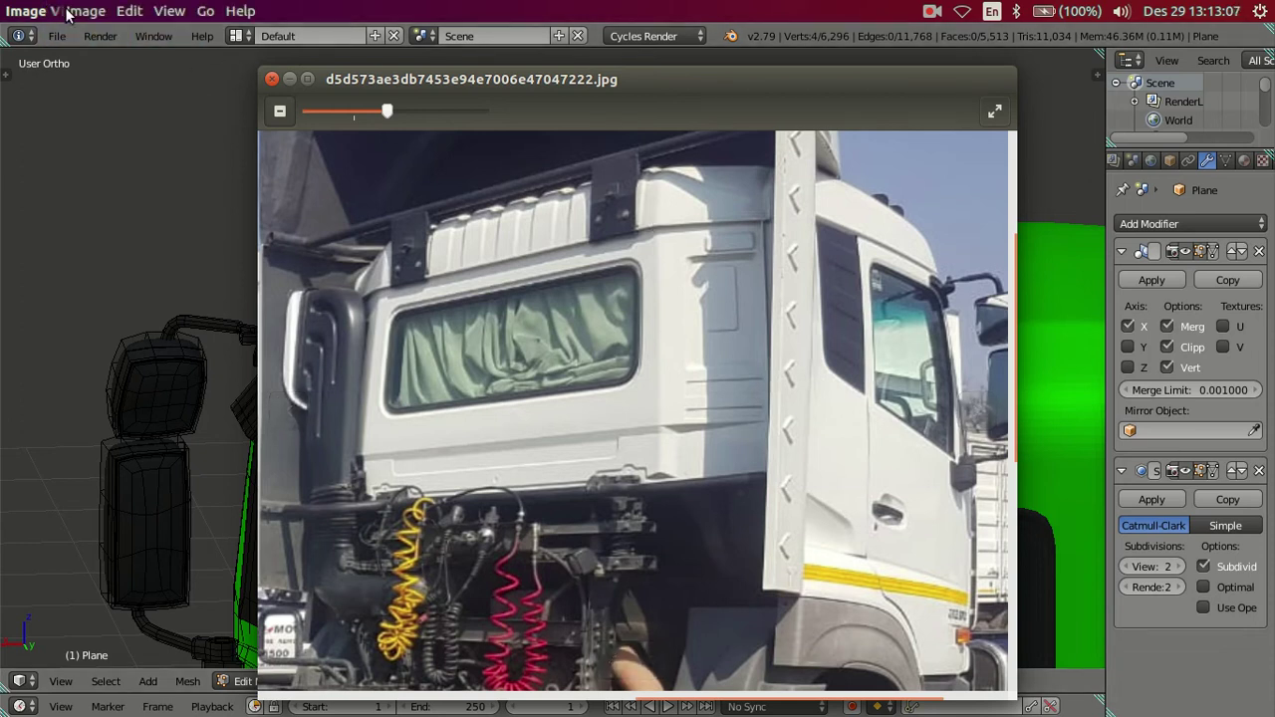
left_click(273, 79)
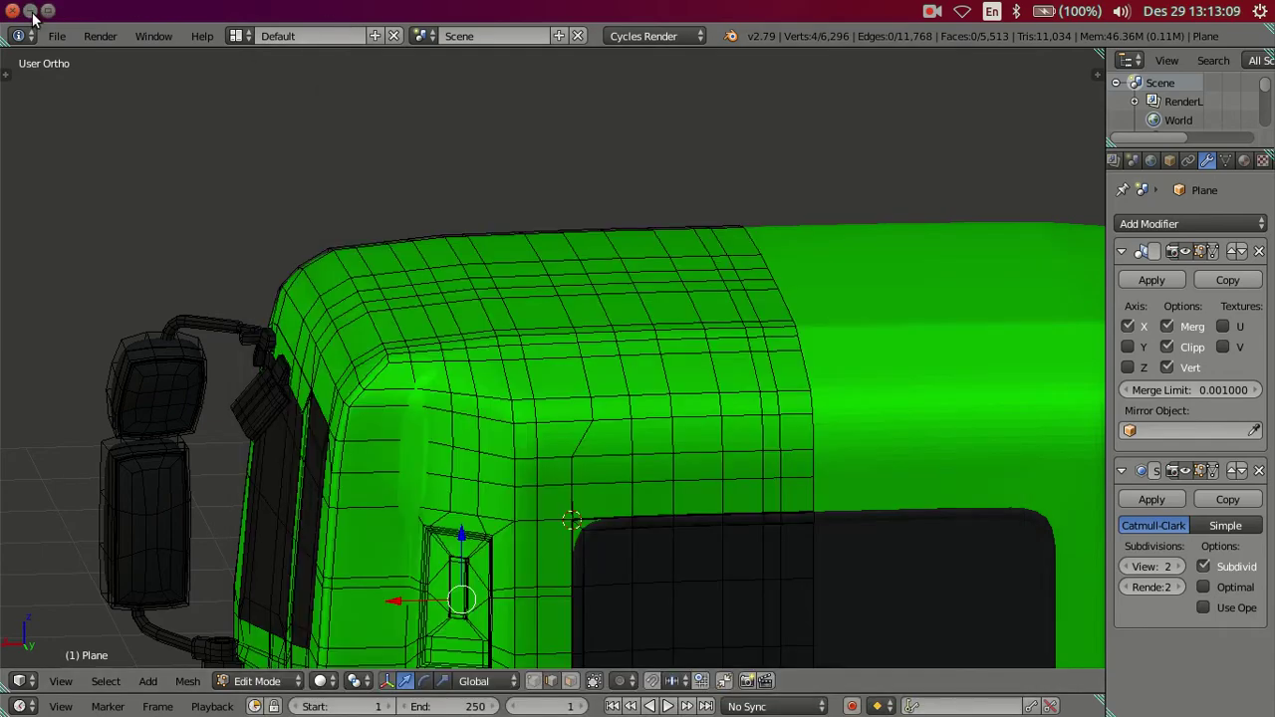
left_click(33, 11)
left_click(573, 337)
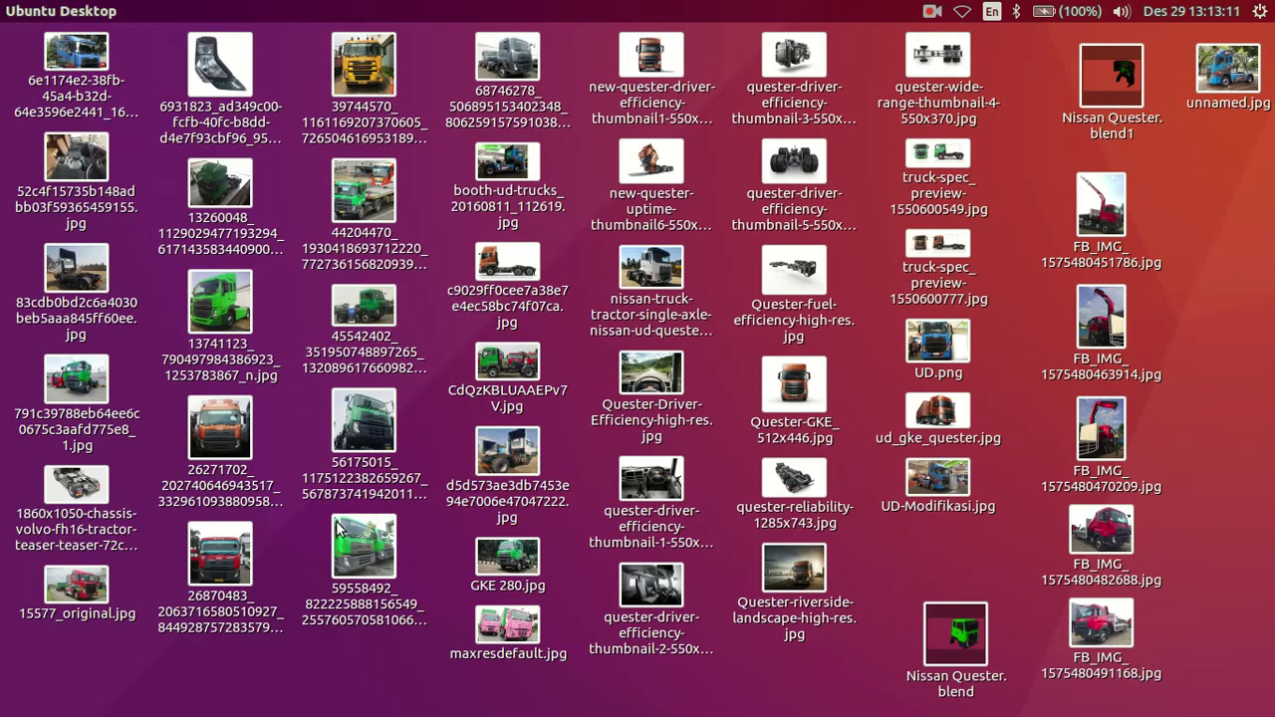
Step: Open and zoom into the green Quester cab photo, close it, and bring Blender back
left_click(359, 173)
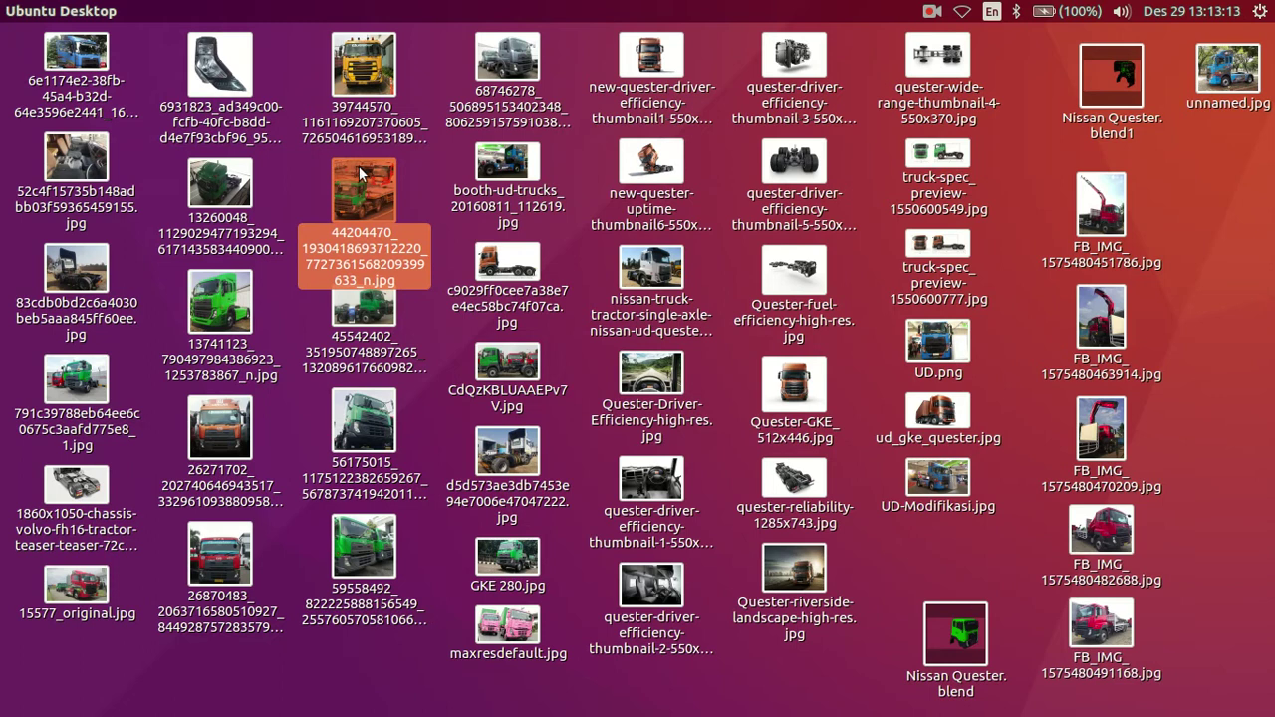
double_click(360, 173)
scroll(598, 338, "up", 1)
scroll(548, 358, "up", 1)
scroll(581, 422, "up", 1)
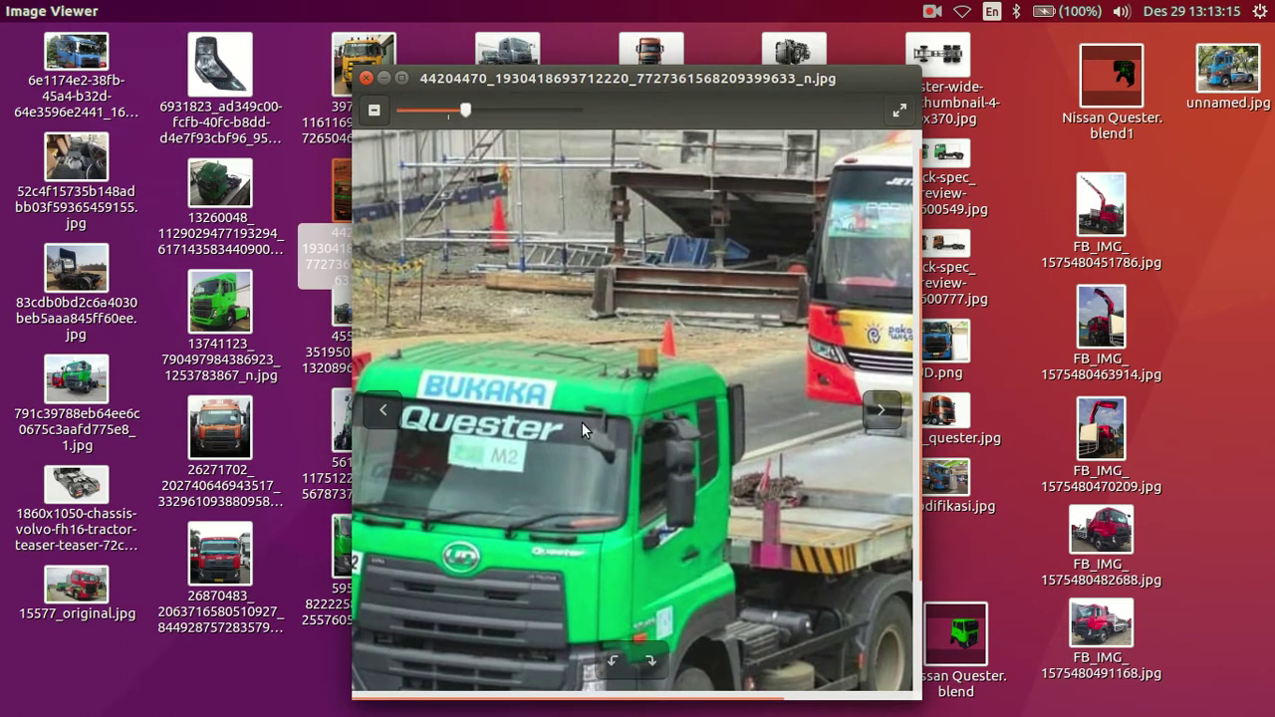
scroll(550, 416, "up", 1)
scroll(454, 370, "up", 1)
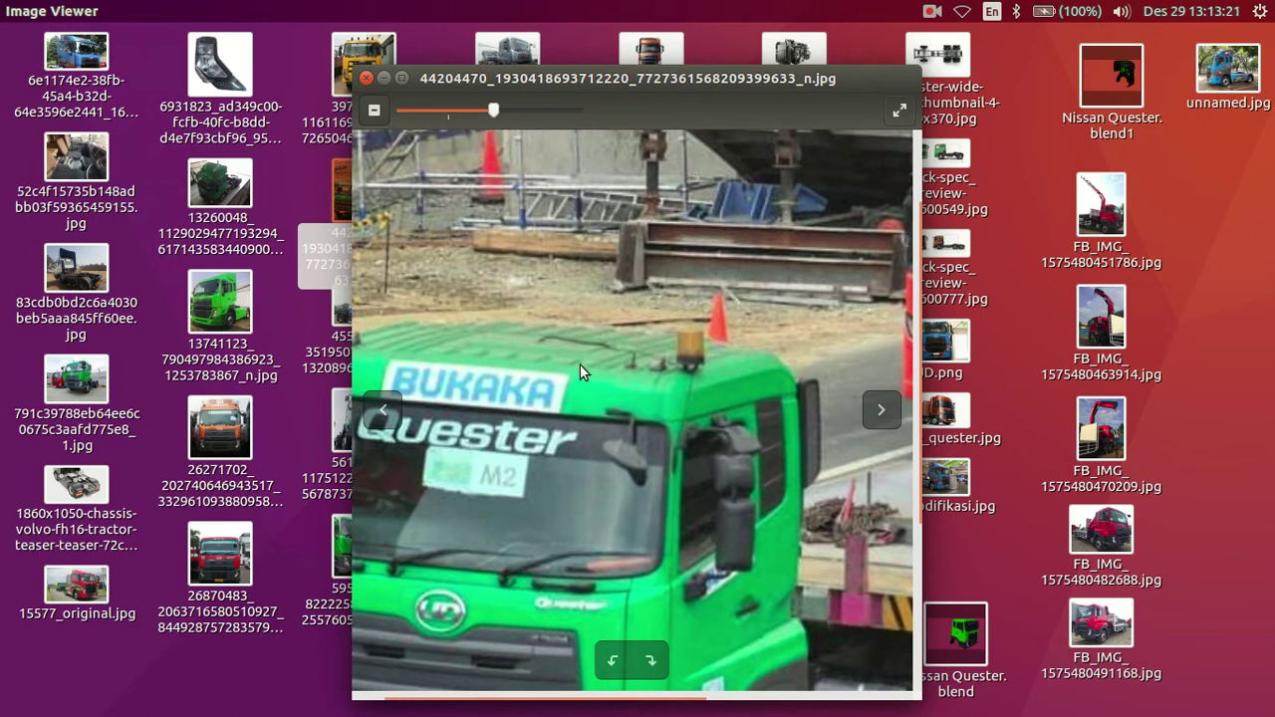
left_click(368, 78)
mouse_move(2, 150)
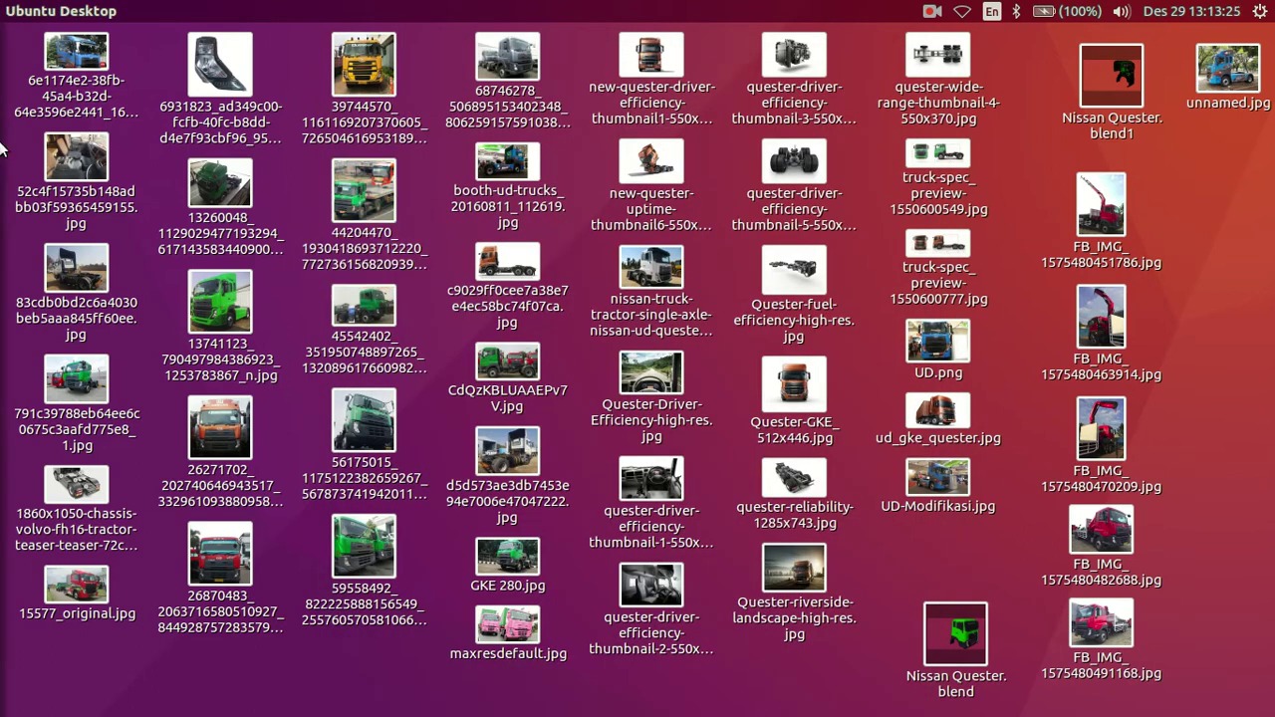
left_click(12, 261)
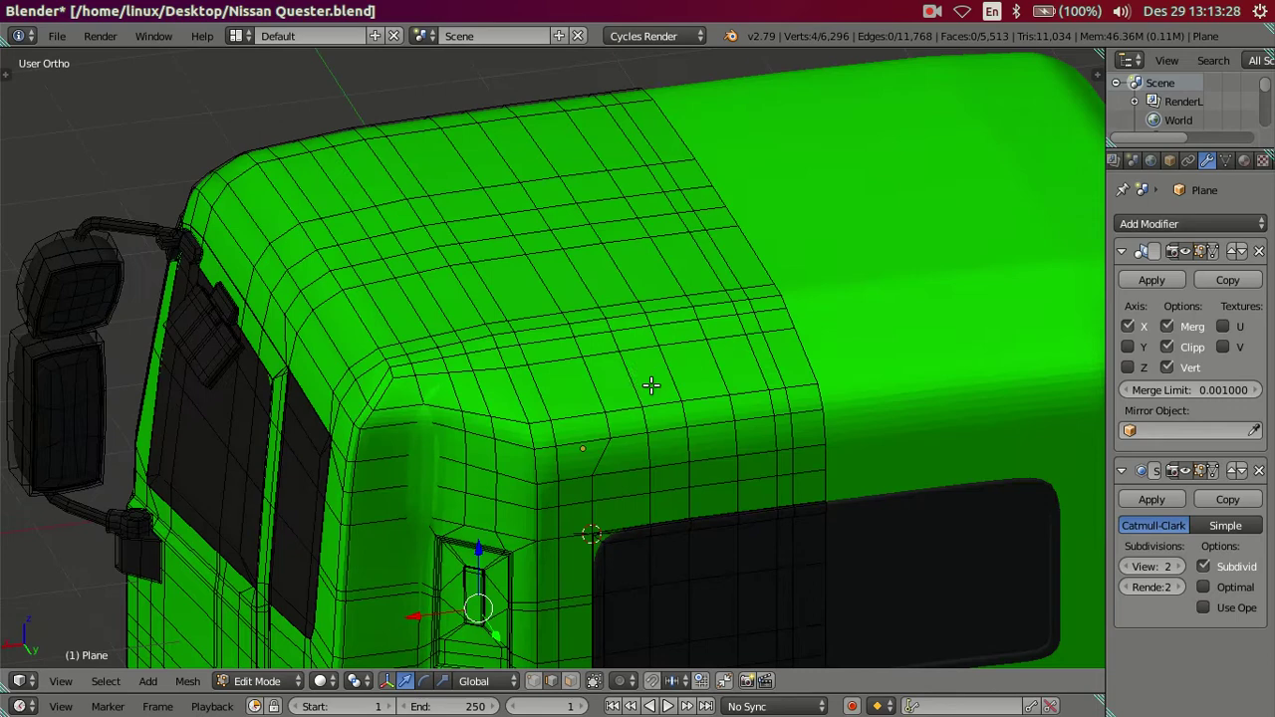
Step: Orbit around the cab roof and side windows, then view the rear-view truck reference photo
mouse_move(650, 385)
middle_mouse_down()
mouse_move(740, 378)
mouse_move(624, 369)
mouse_move(385, 402)
mouse_move(449, 306)
mouse_move(492, 328)
mouse_move(543, 315)
middle_mouse_up()
mouse_move(399, 390)
middle_mouse_down()
mouse_move(549, 385)
mouse_move(458, 407)
mouse_move(253, 336)
mouse_move(500, 406)
mouse_move(612, 403)
mouse_move(381, 373)
mouse_move(482, 364)
middle_mouse_up()
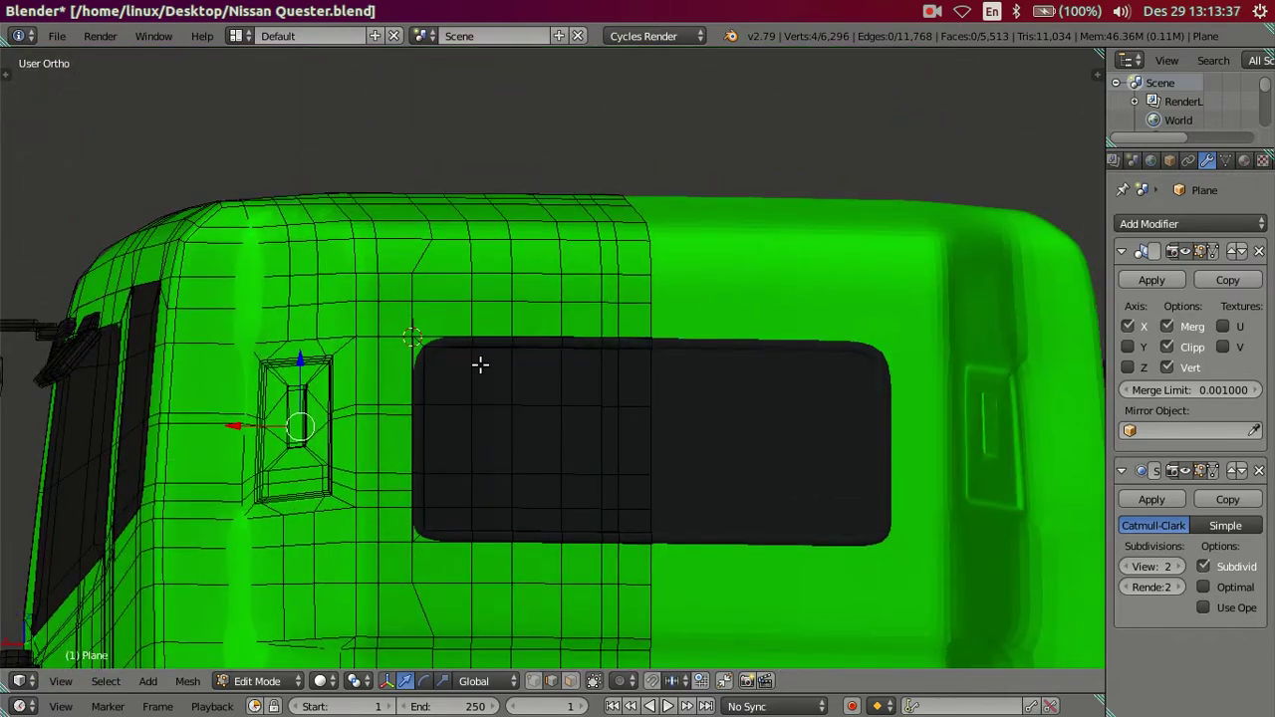
scroll(481, 365, "up", 2)
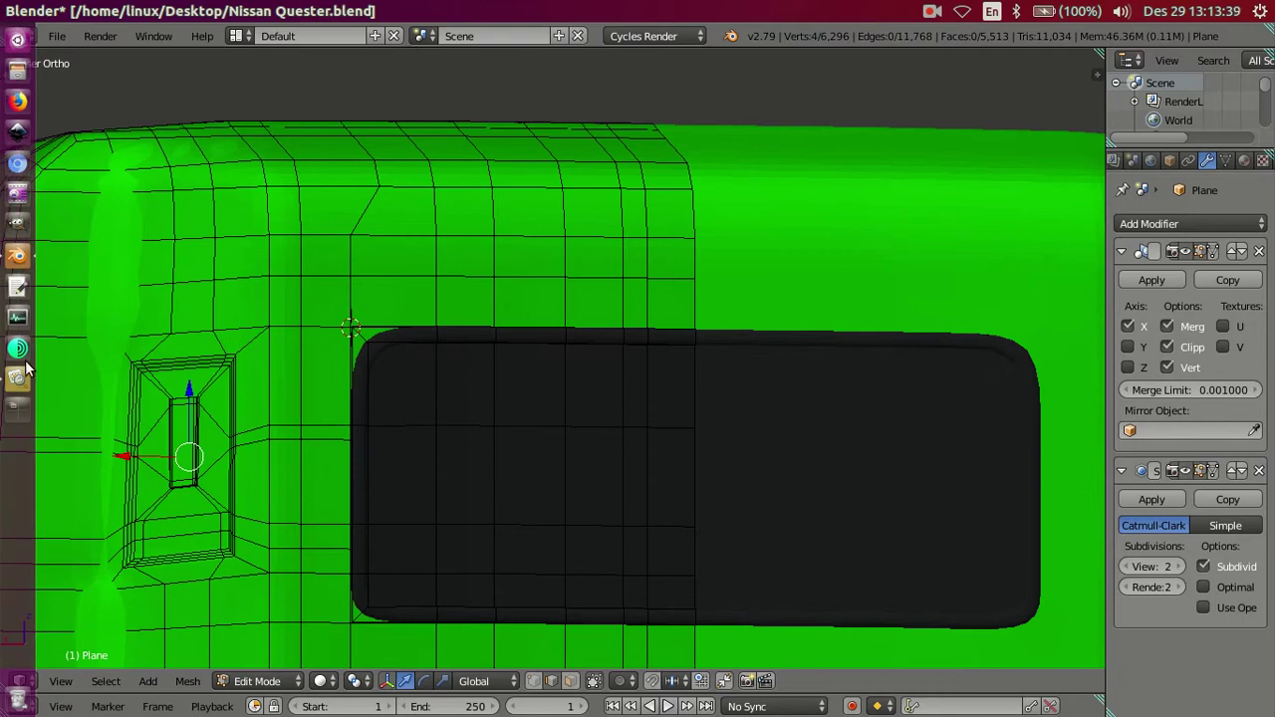
left_click(22, 375)
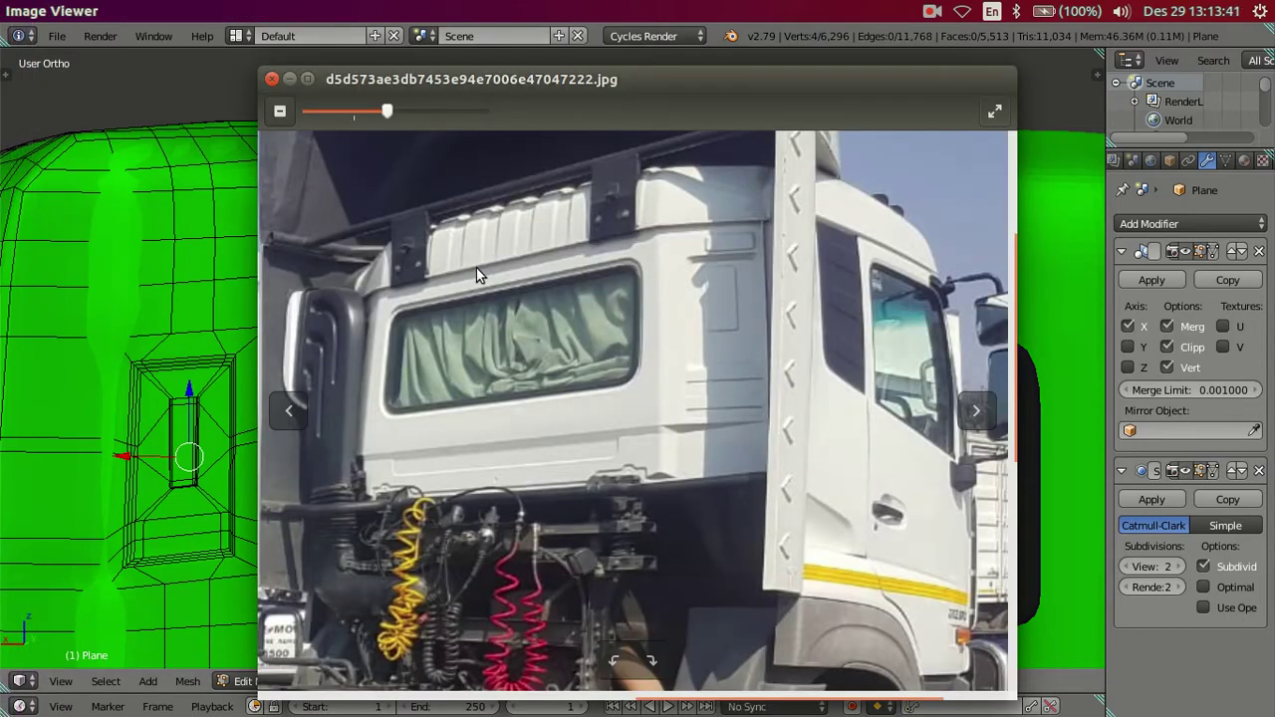
Step: Set the Subdivision Surface View level to 0 and compare the cab against the photo again
left_click(1127, 567)
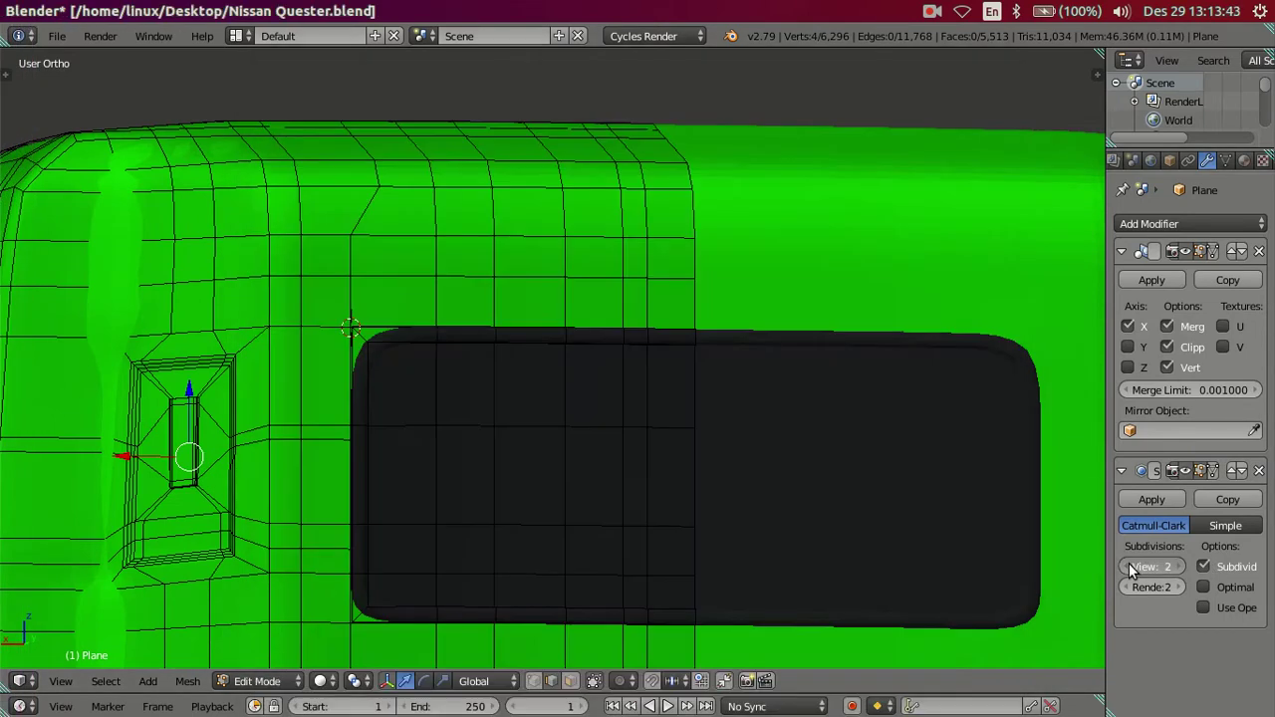
left_click(1126, 567)
middle_click_drag(469, 265, 448, 245)
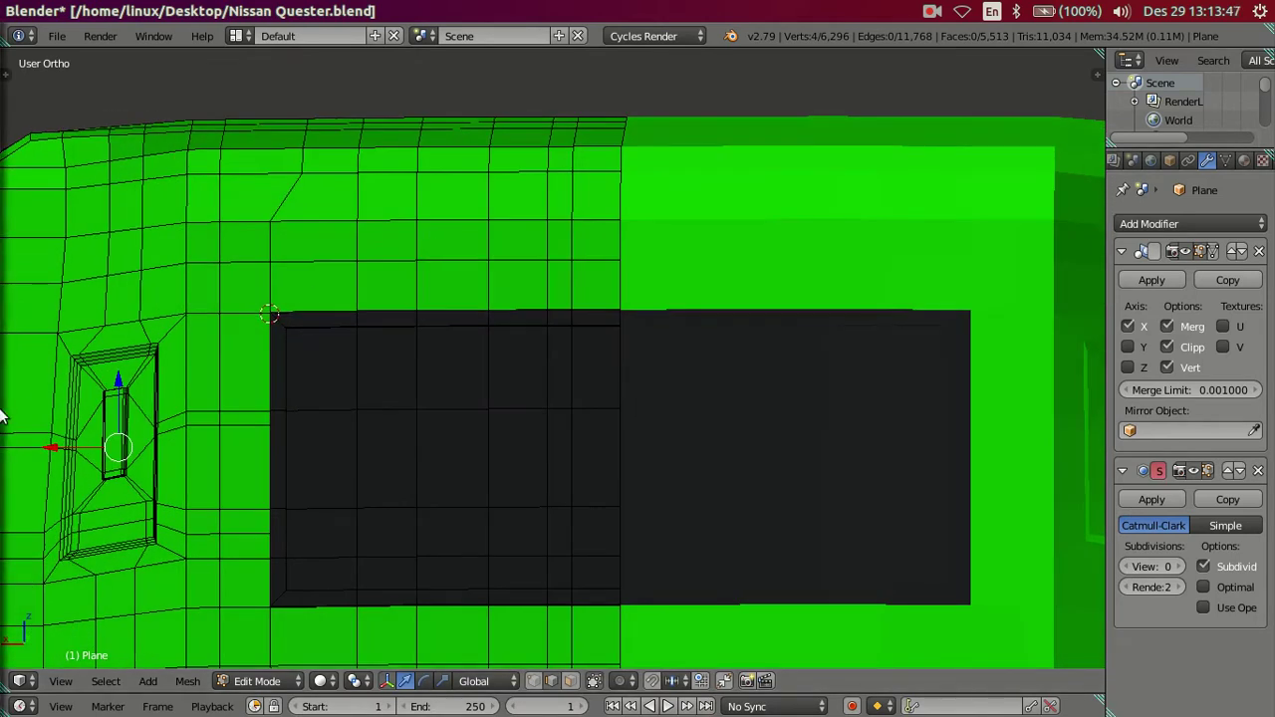
left_click(14, 377)
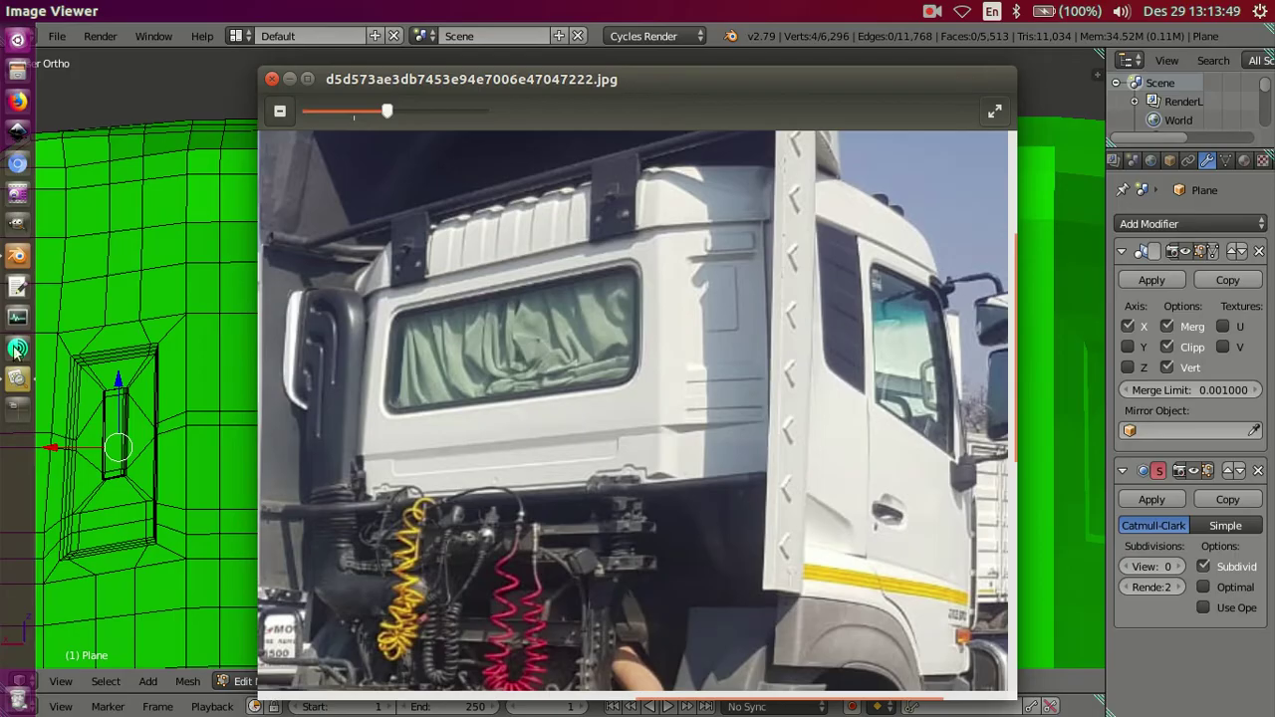
left_click(16, 259)
Step: Orbit and zoom to frame the cab roof and its upper rear edge
mouse_move(365, 364)
middle_mouse_down()
mouse_move(384, 442)
mouse_move(339, 285)
mouse_move(359, 335)
mouse_move(519, 281)
middle_mouse_up()
mouse_move(537, 271)
middle_mouse_down()
mouse_move(455, 262)
mouse_move(329, 220)
middle_mouse_up()
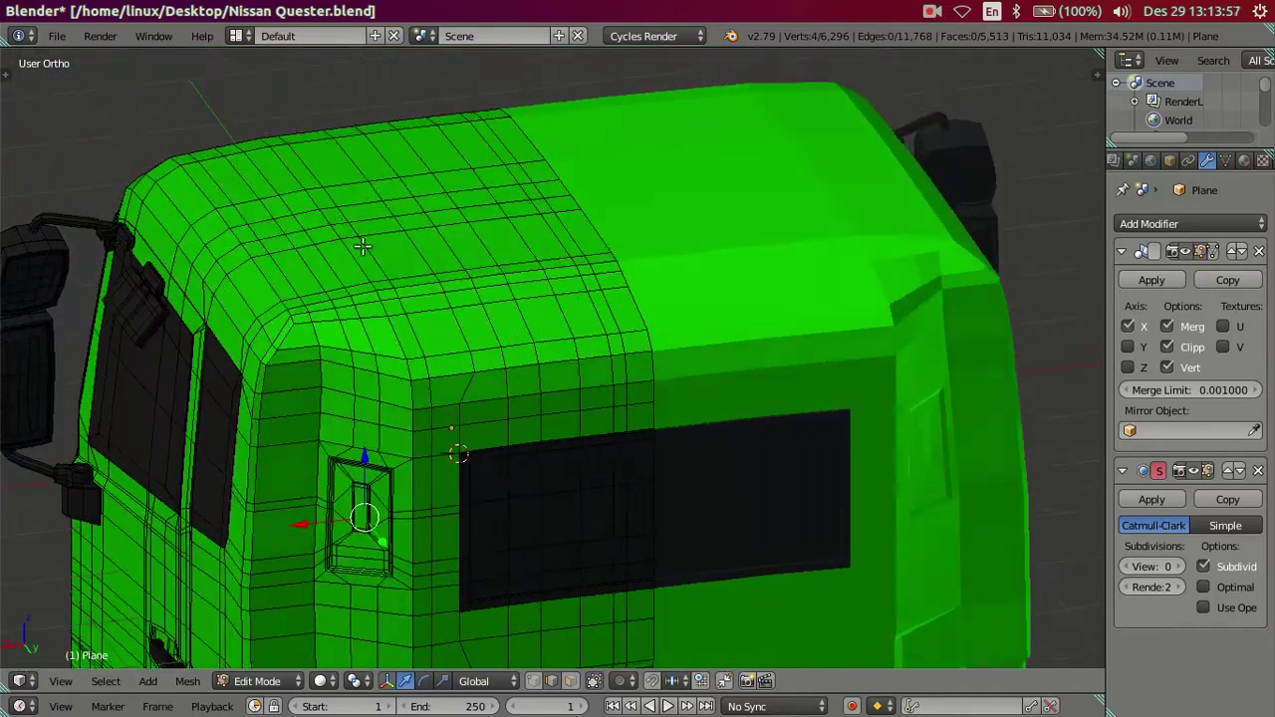
scroll(364, 248, "up", 2)
scroll(426, 312, "up", 2)
scroll(469, 419, "up", 2)
mouse_move(490, 436)
middle_mouse_down()
mouse_move(461, 425)
mouse_move(472, 438)
mouse_move(417, 610)
middle_mouse_up()
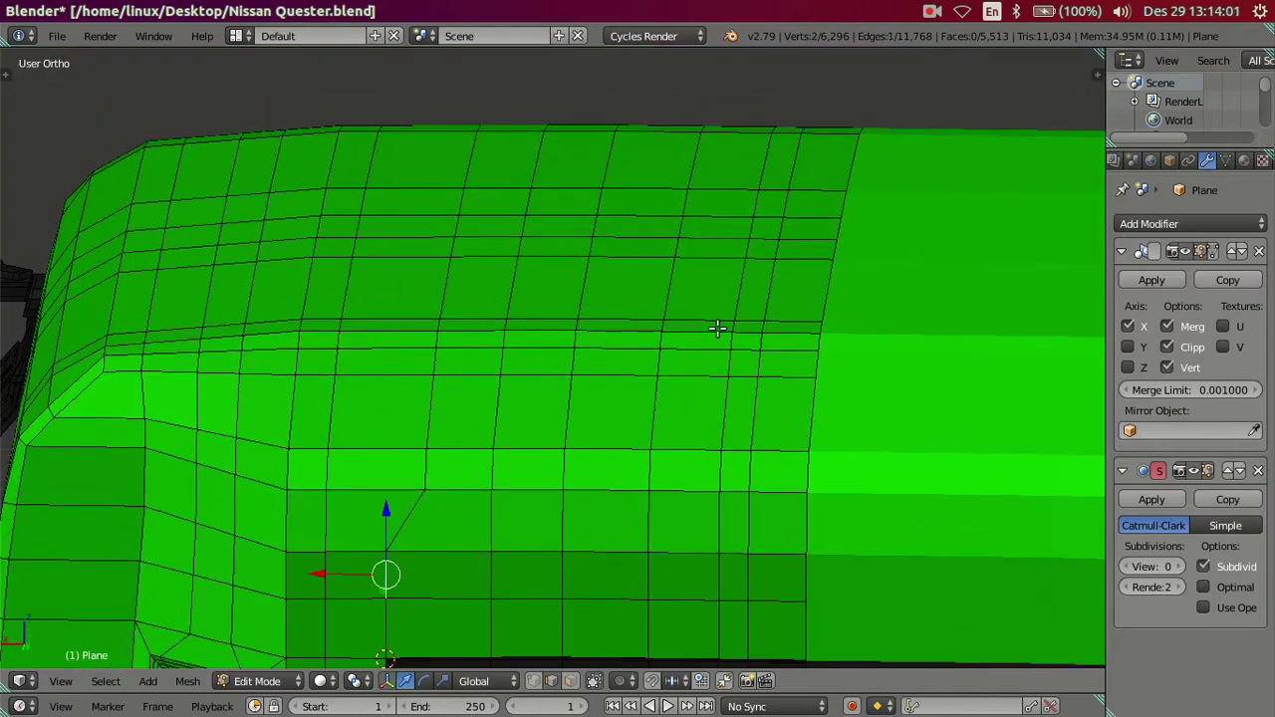
Step: Show the transform sidebar and select a different roof vertex without changing coordinates
key("n")
left_click(1011, 106)
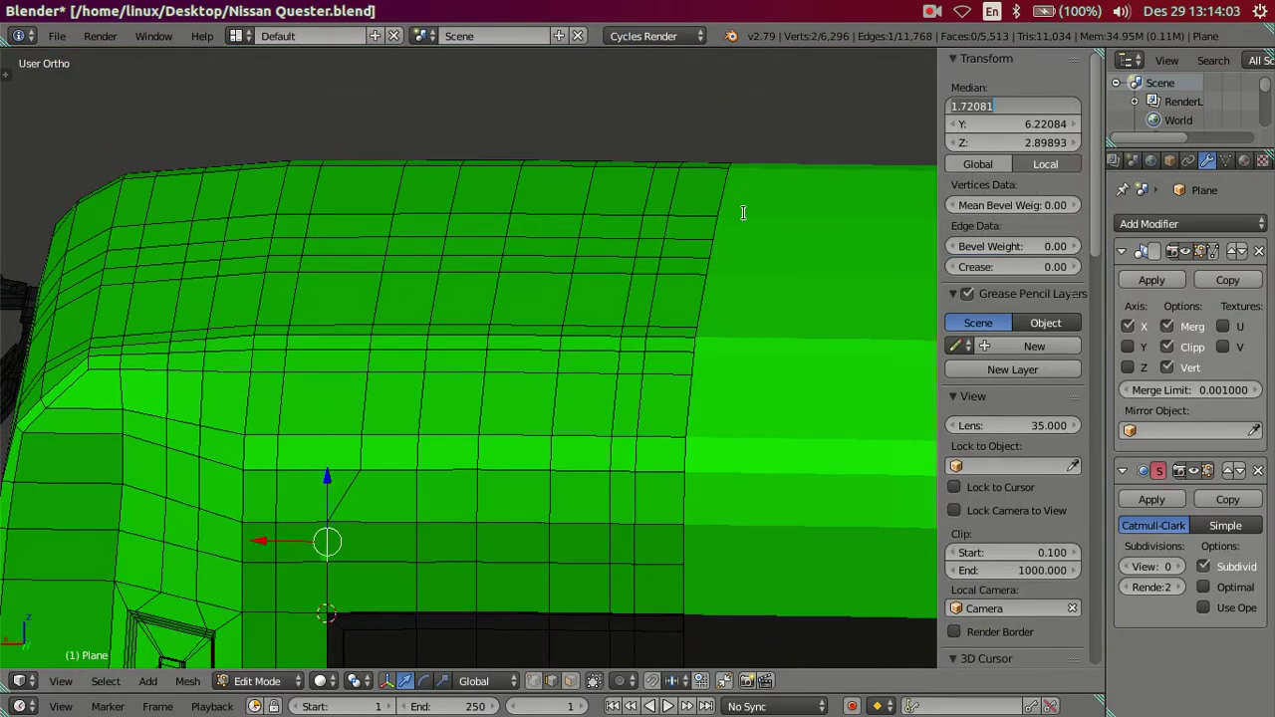
key("Escape")
right_click(356, 447)
mouse_move(356, 448)
middle_mouse_down()
mouse_move(435, 413)
mouse_move(526, 408)
mouse_move(763, 259)
mouse_move(604, 415)
mouse_move(447, 304)
mouse_move(497, 408)
middle_mouse_up()
scroll(478, 379, "up", 3)
Step: Switch to Back Ortho view on the rear panel and try a loop cut, then cancel it
key("ctrl+KP_1")
scroll(435, 446, "up", 2)
middle_click_drag(313, 392, 549, 409, "shift")
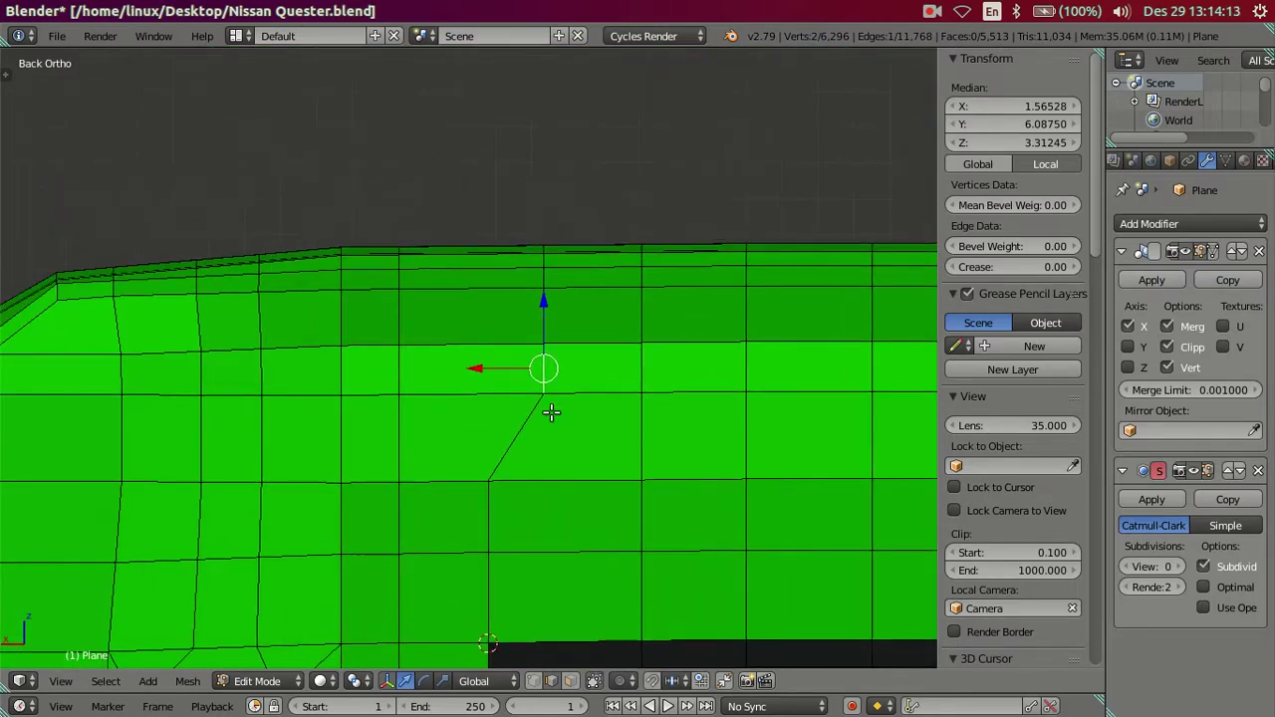
key("ctrl+r")
scroll(483, 343, "up", 1)
scroll(483, 342, "up", 1)
scroll(483, 342, "up", 1)
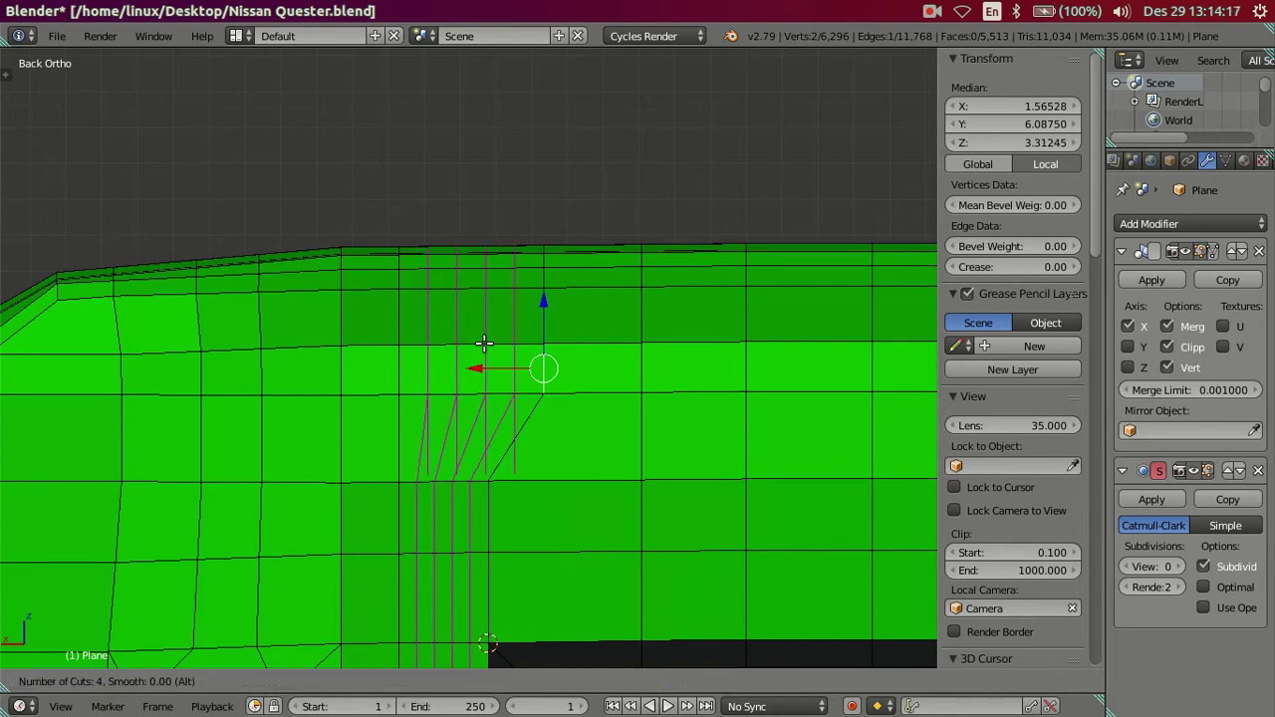
scroll(483, 343, "up", 1)
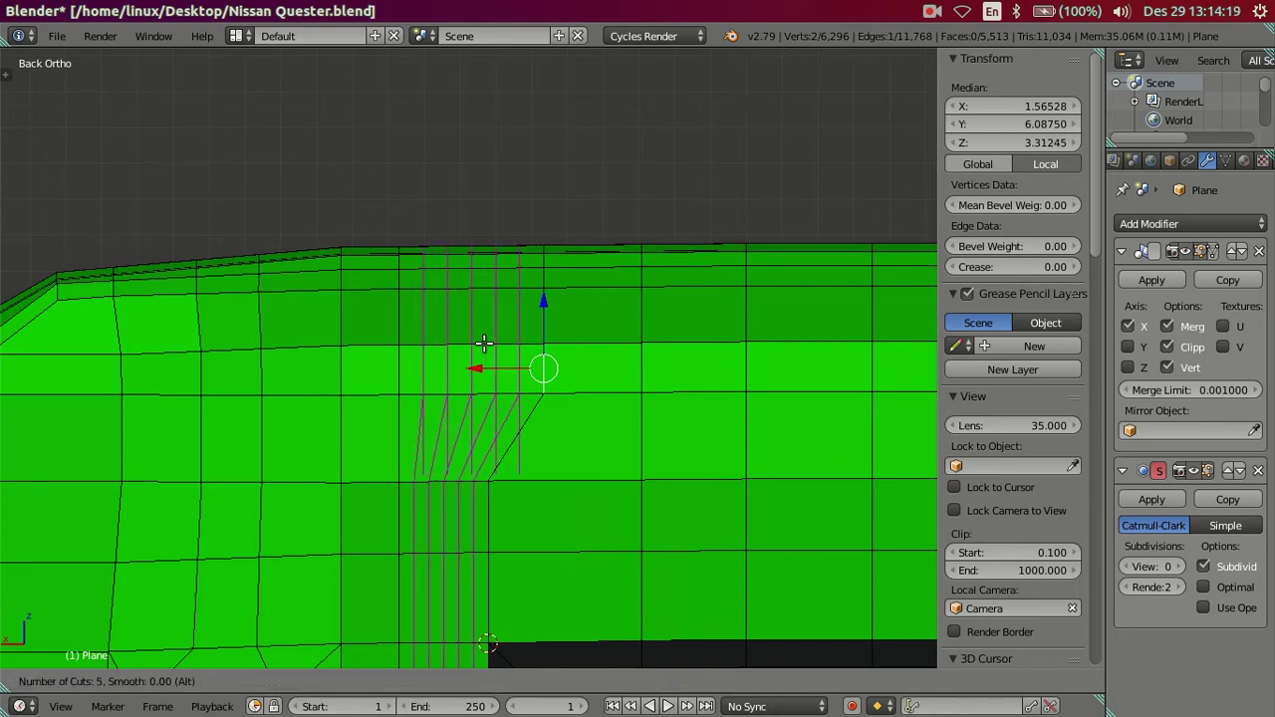
scroll(484, 342, "up", 2)
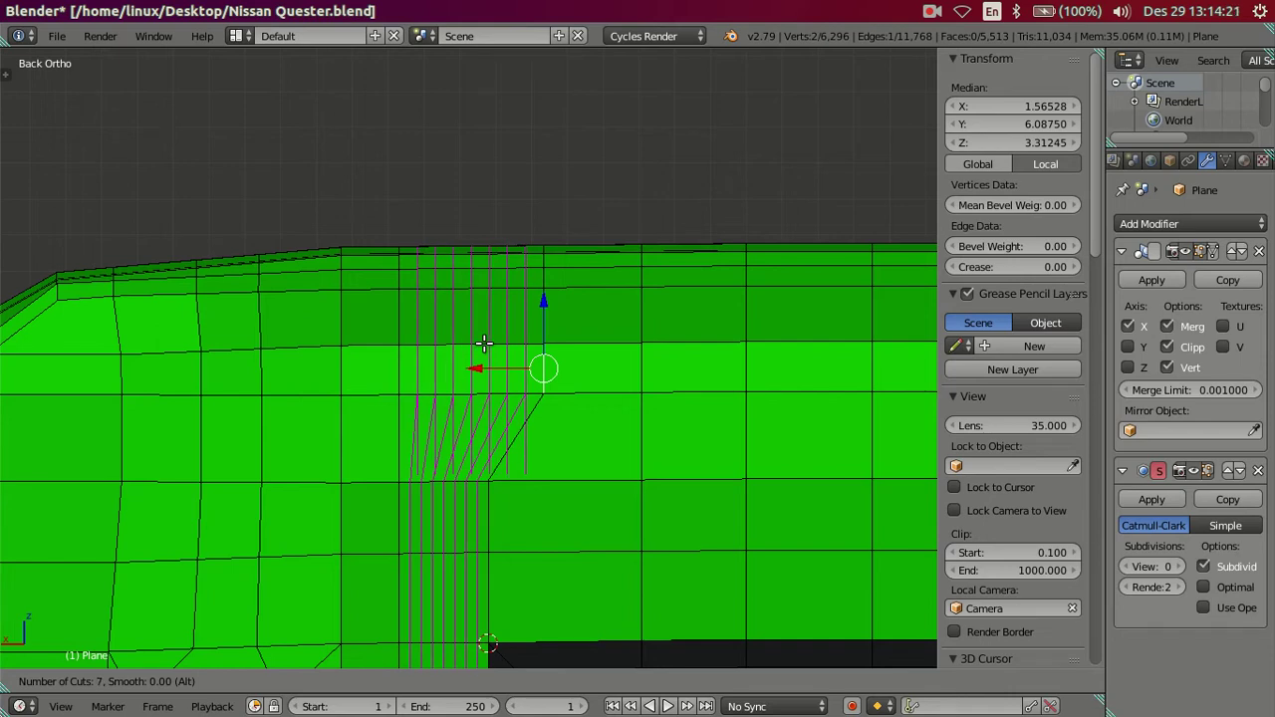
right_click(484, 347)
scroll(484, 350, "up", 4)
scroll(513, 358, "down", 2, "shift")
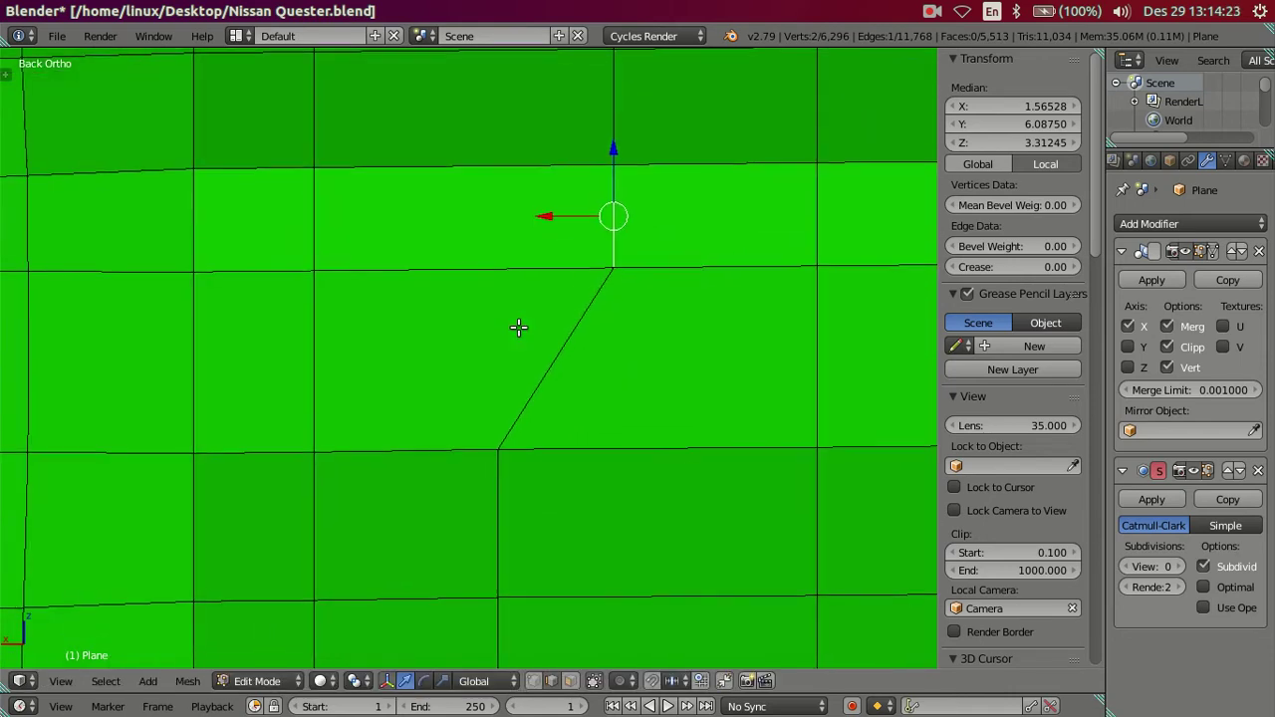
Step: Add 12 parallel edge loops across the rear panel without sliding them
key("ctrl+r")
scroll(517, 252, "up", 2)
scroll(517, 253, "up", 1)
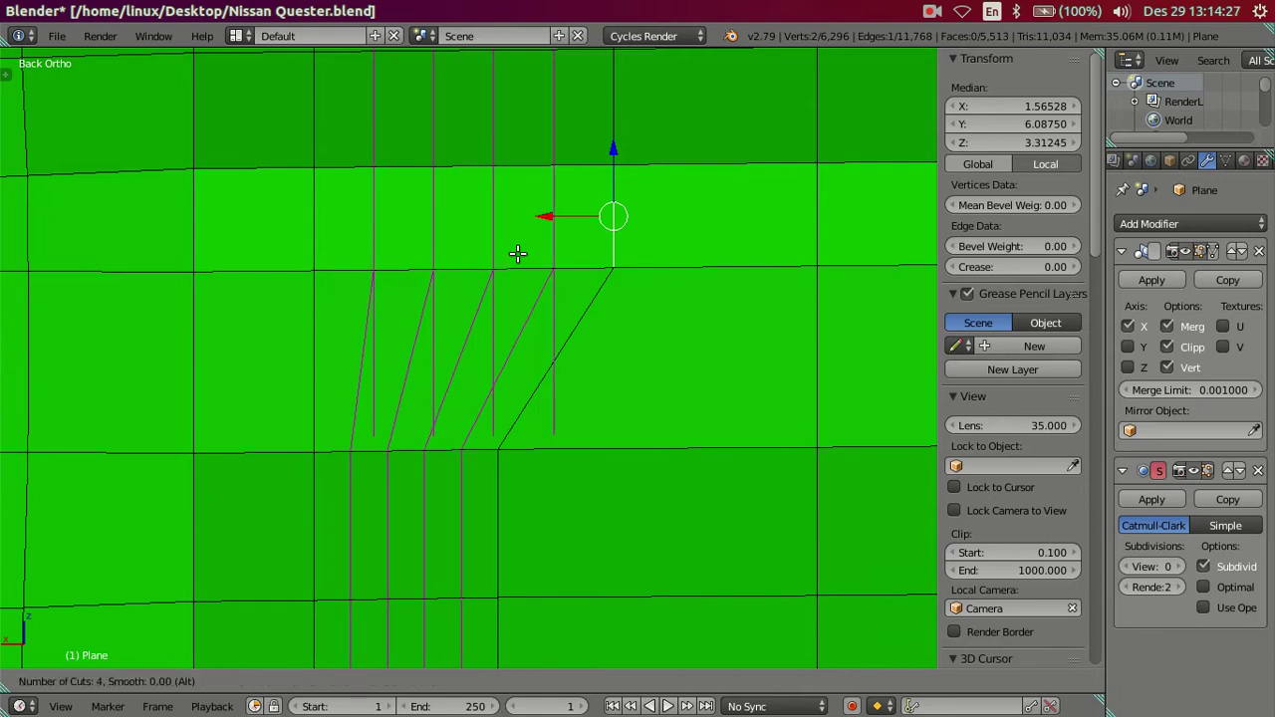
scroll(517, 253, "up", 3)
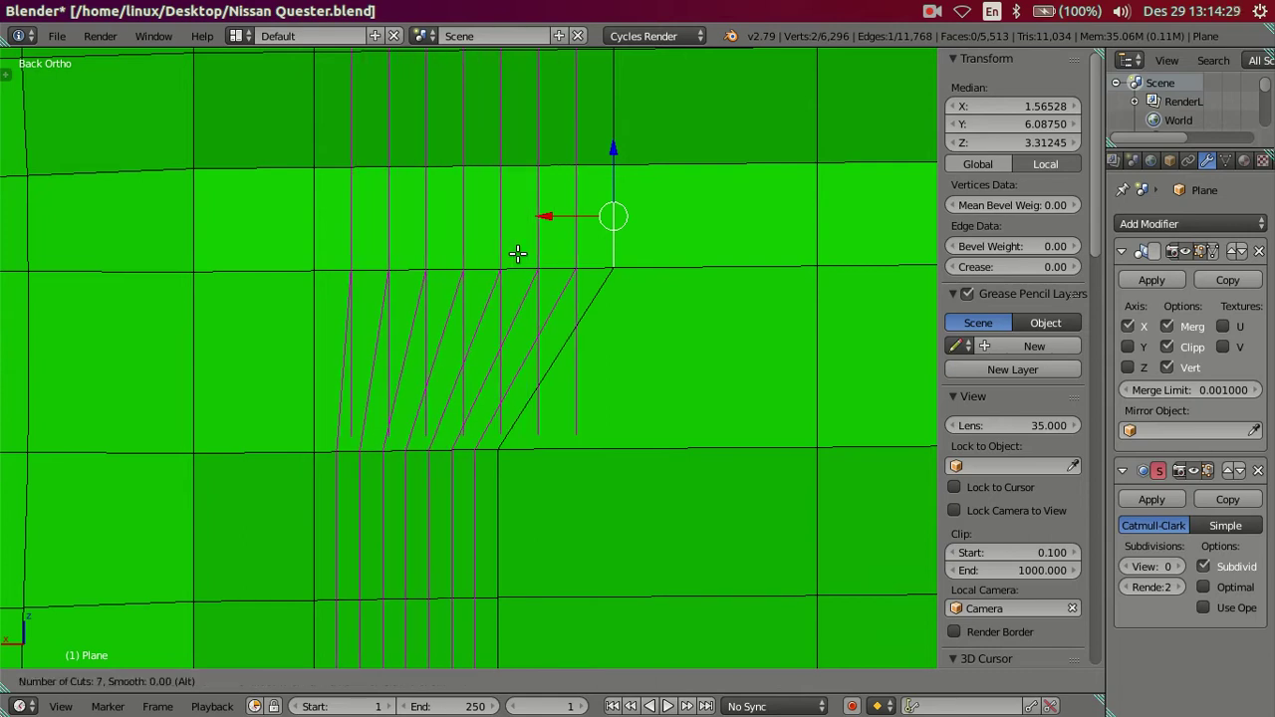
scroll(517, 253, "up", 3)
scroll(517, 253, "up", 2)
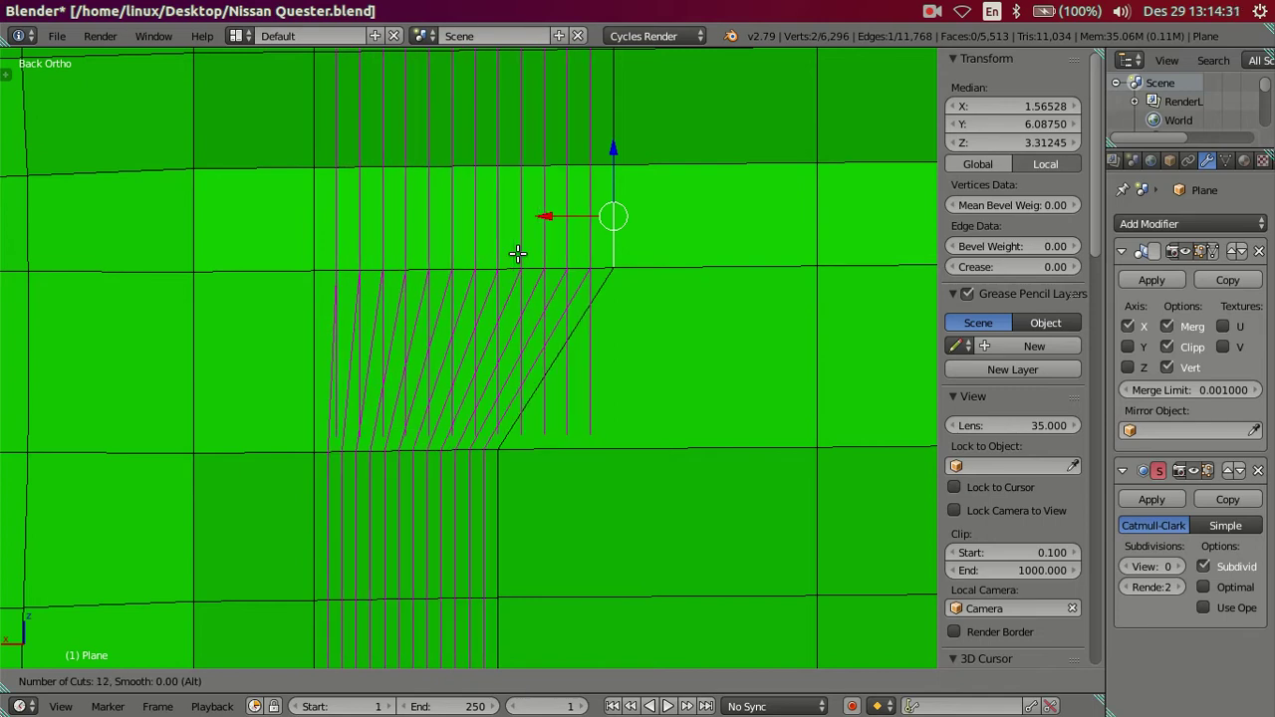
left_click(517, 253)
right_click(517, 253)
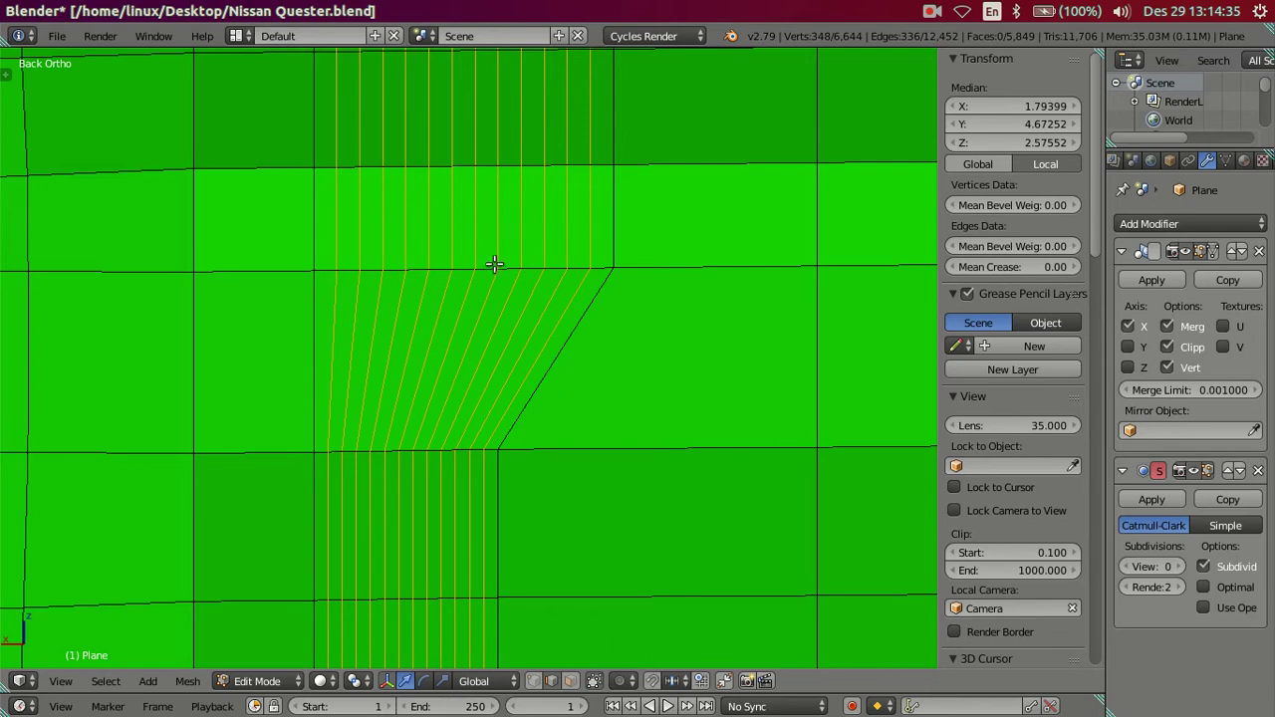
Step: Deselect the one edge loop to keep, leaving the others selected
right_click(497, 236, "alt+shift")
scroll(624, 328, "down", 3)
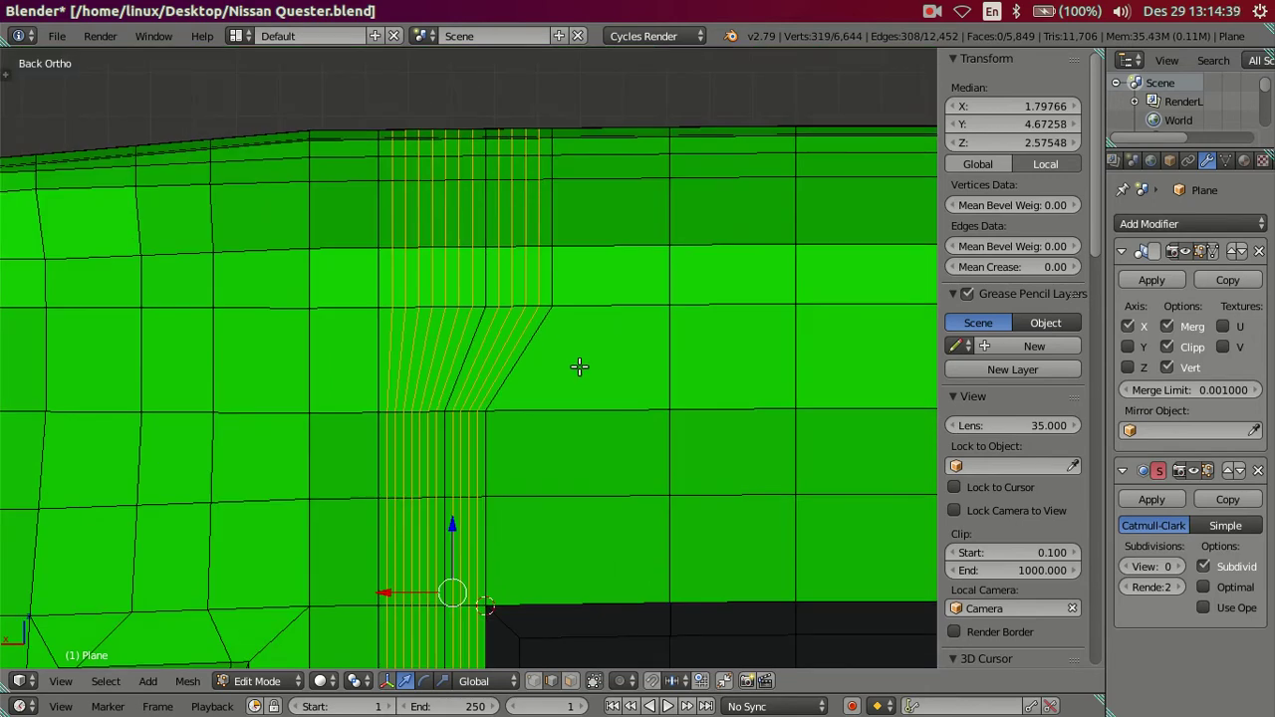
scroll(579, 367, "up", 1)
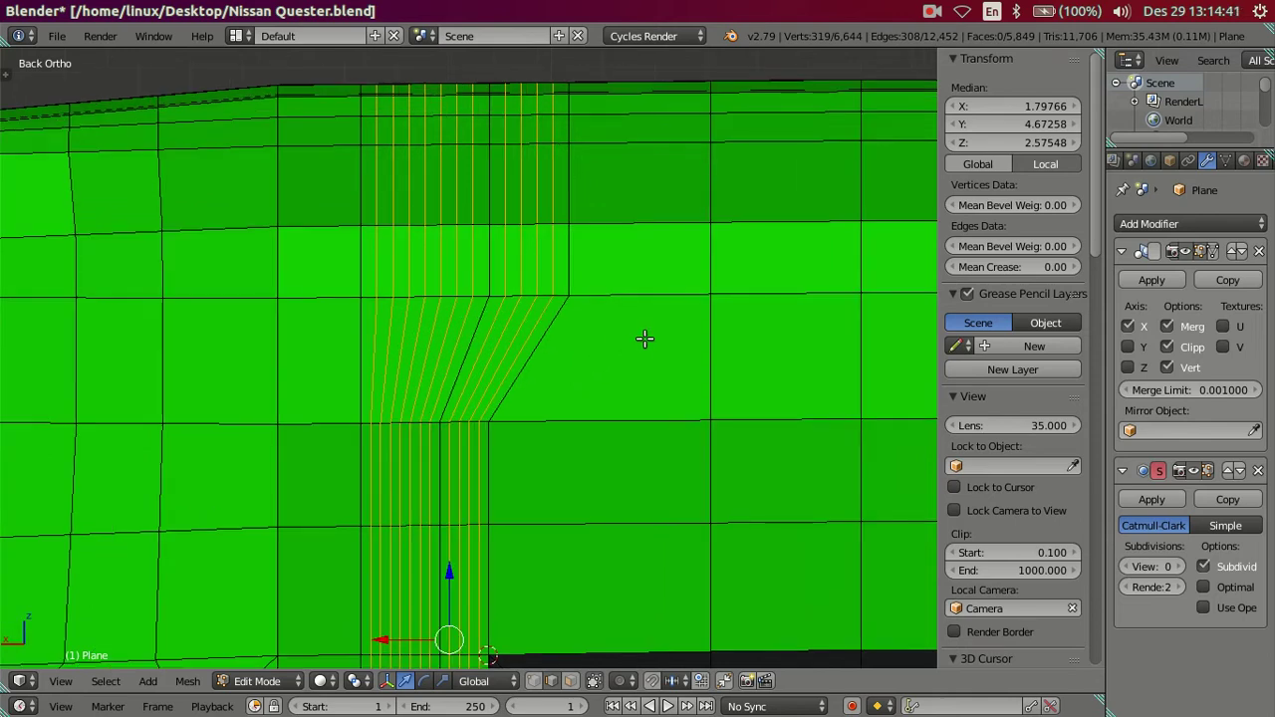
Step: Dissolve the selected trial edge loops from the rear panel
key("x")
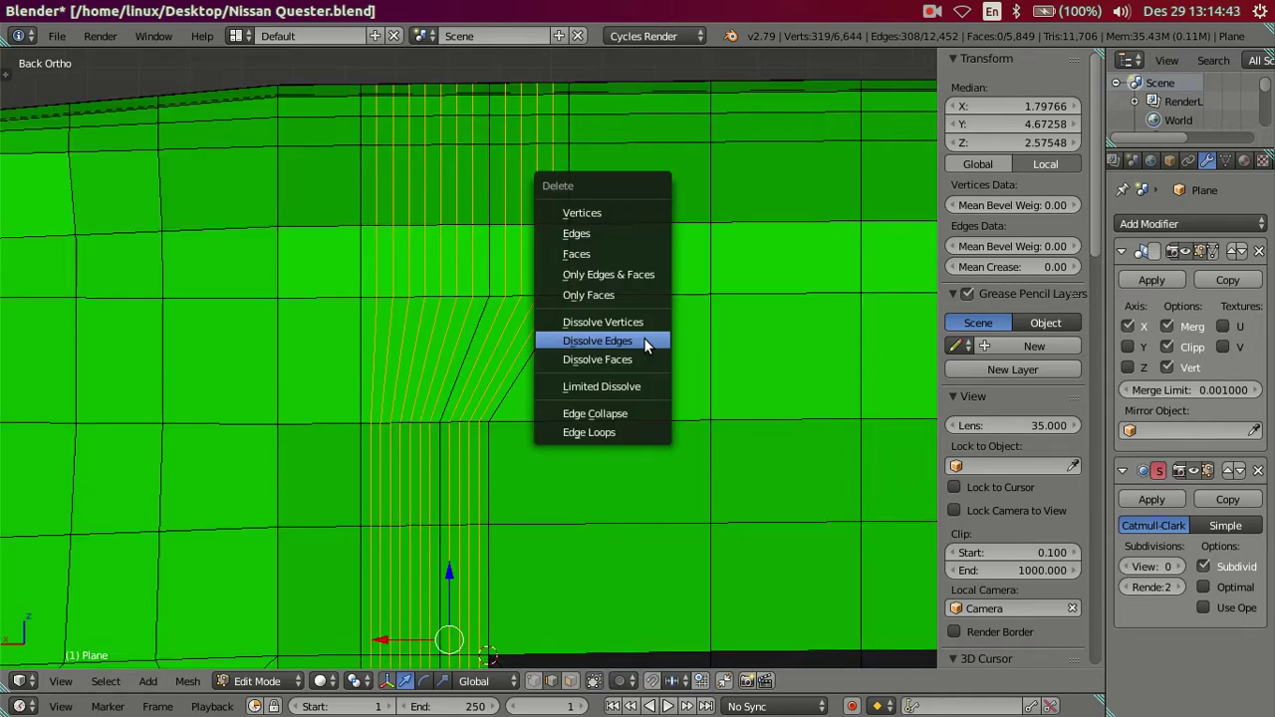
left_click(645, 341)
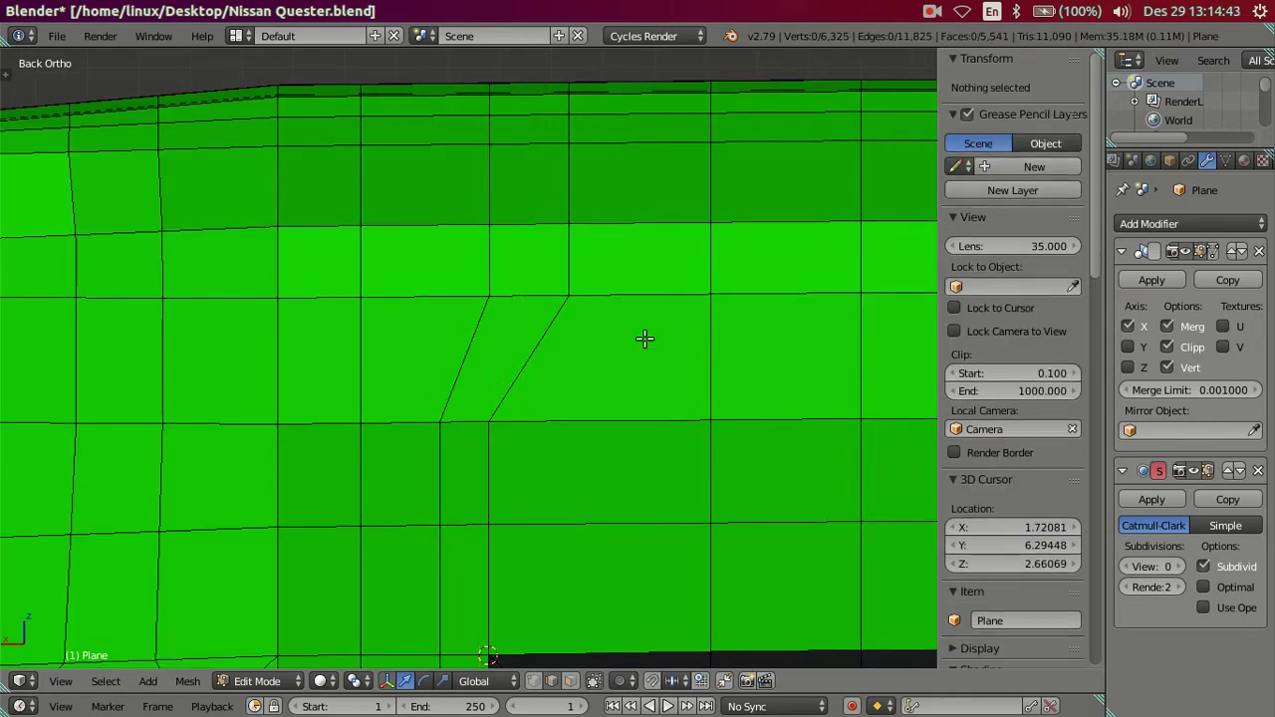
scroll(643, 339, "up", 2)
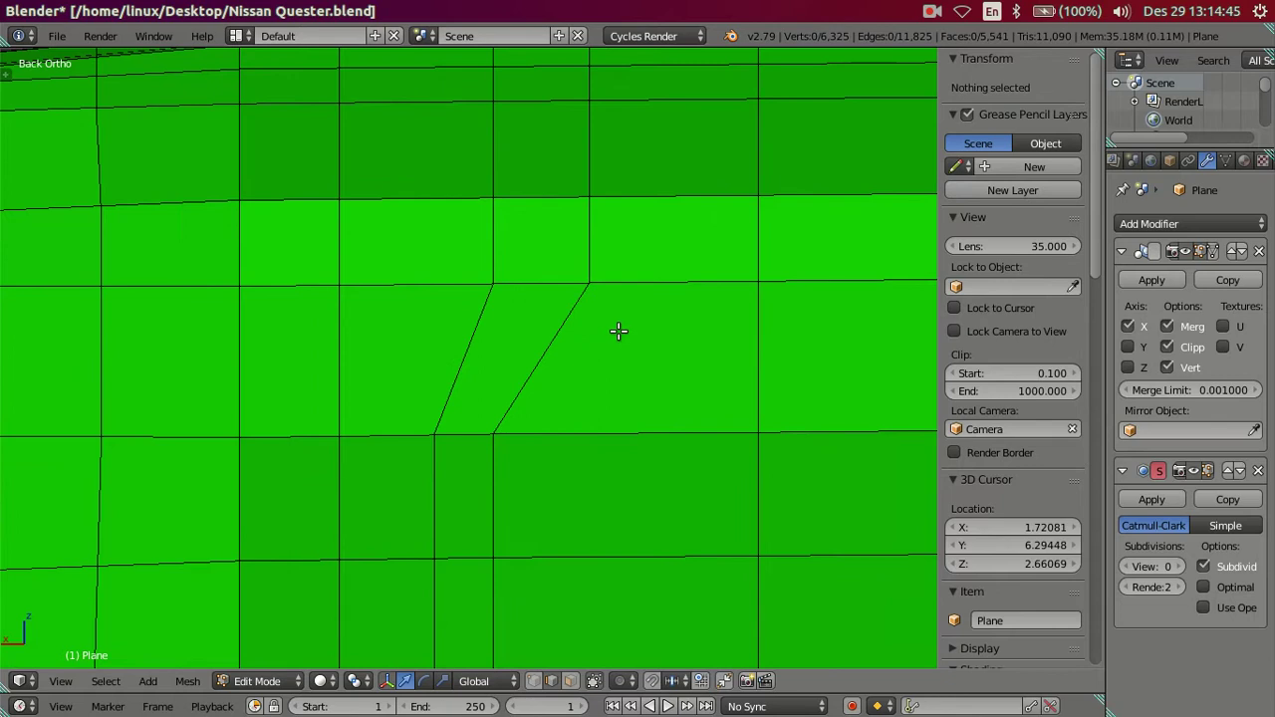
Step: In edge select mode, merge the short edge atop the slanted line into one vertex
key("ctrl+Tab")
left_click(618, 337)
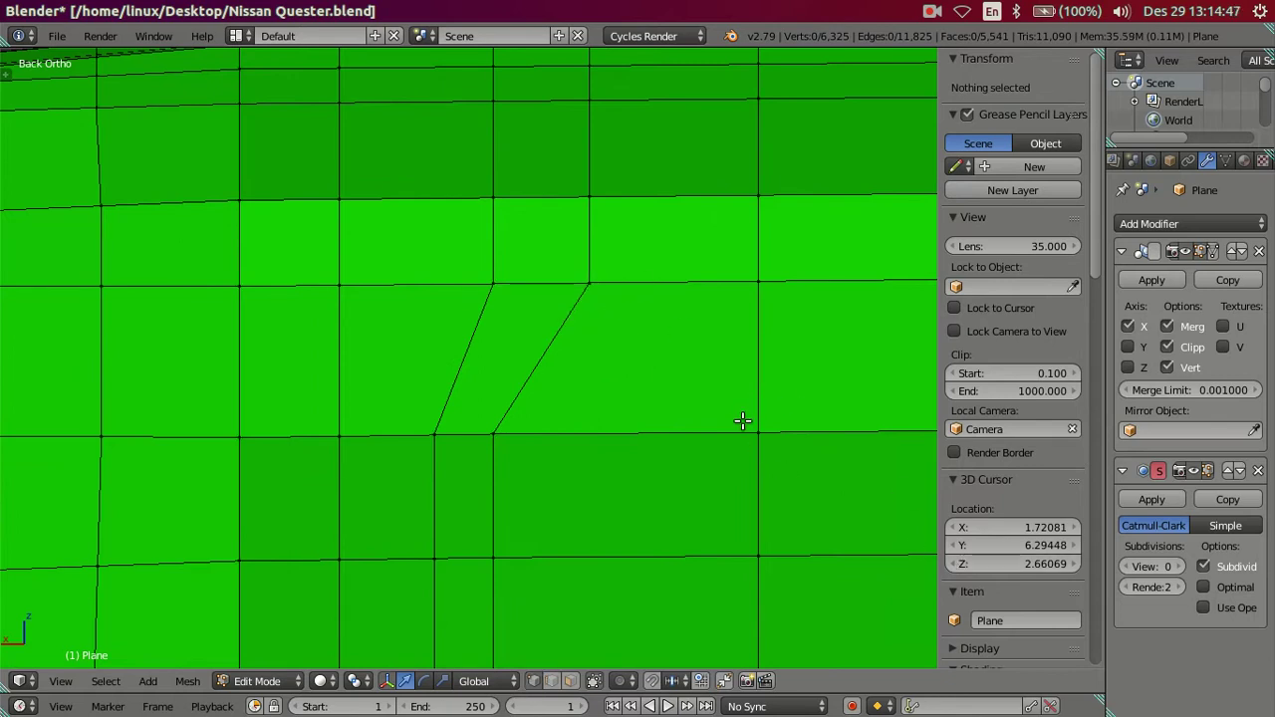
key("n")
left_click(587, 276)
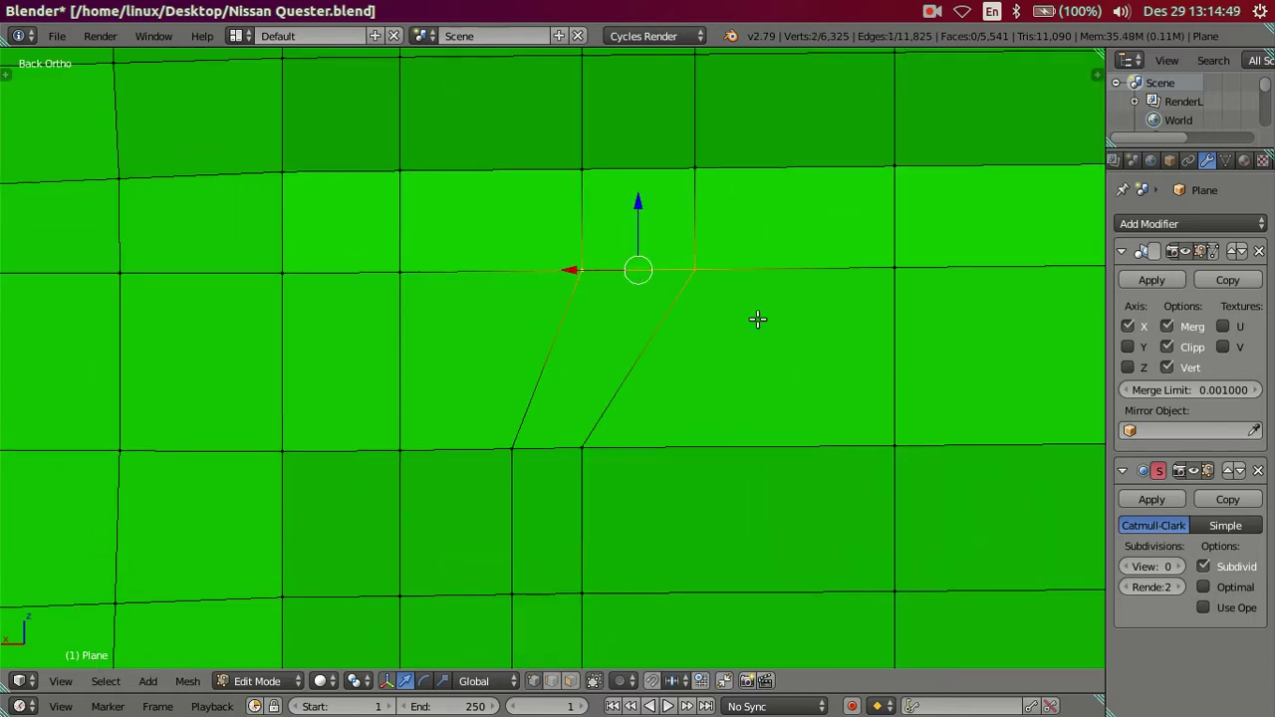
key("alt+m")
left_click(754, 320)
key("a")
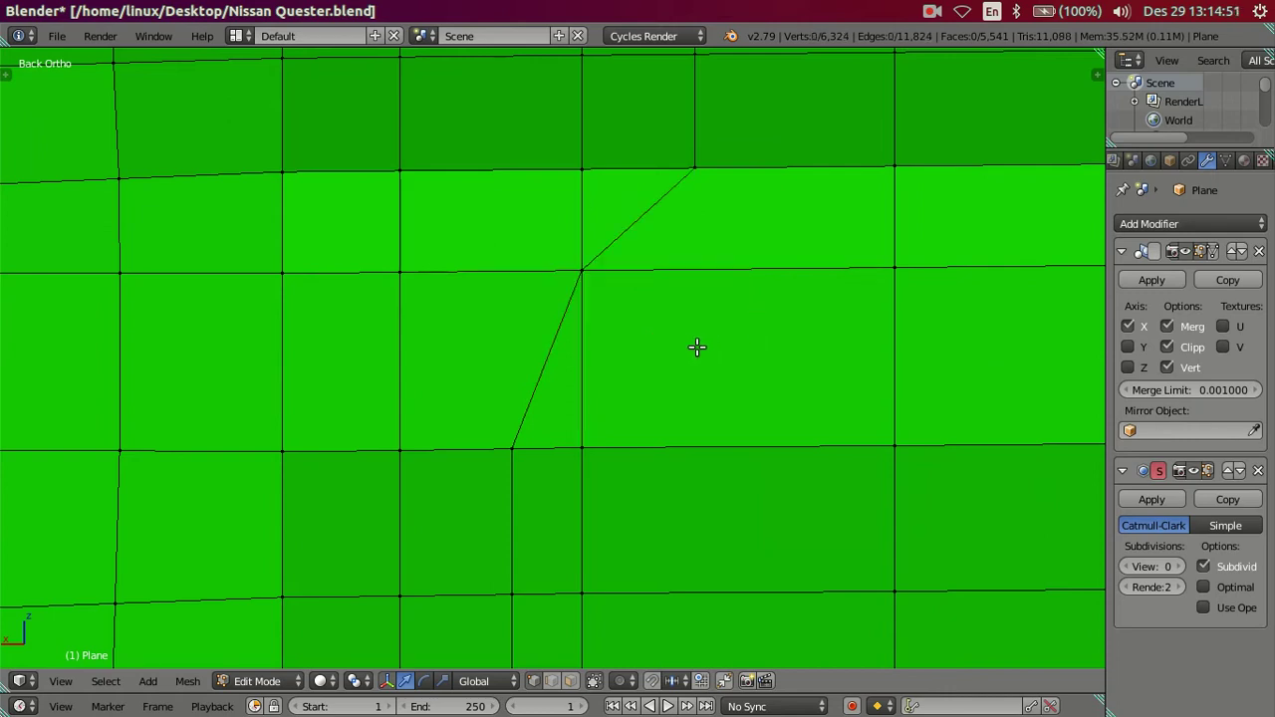
Step: Select the edge loop running through the slanted rear edge for deletion
scroll(536, 431, "down", 2)
key("ctrl+Tab")
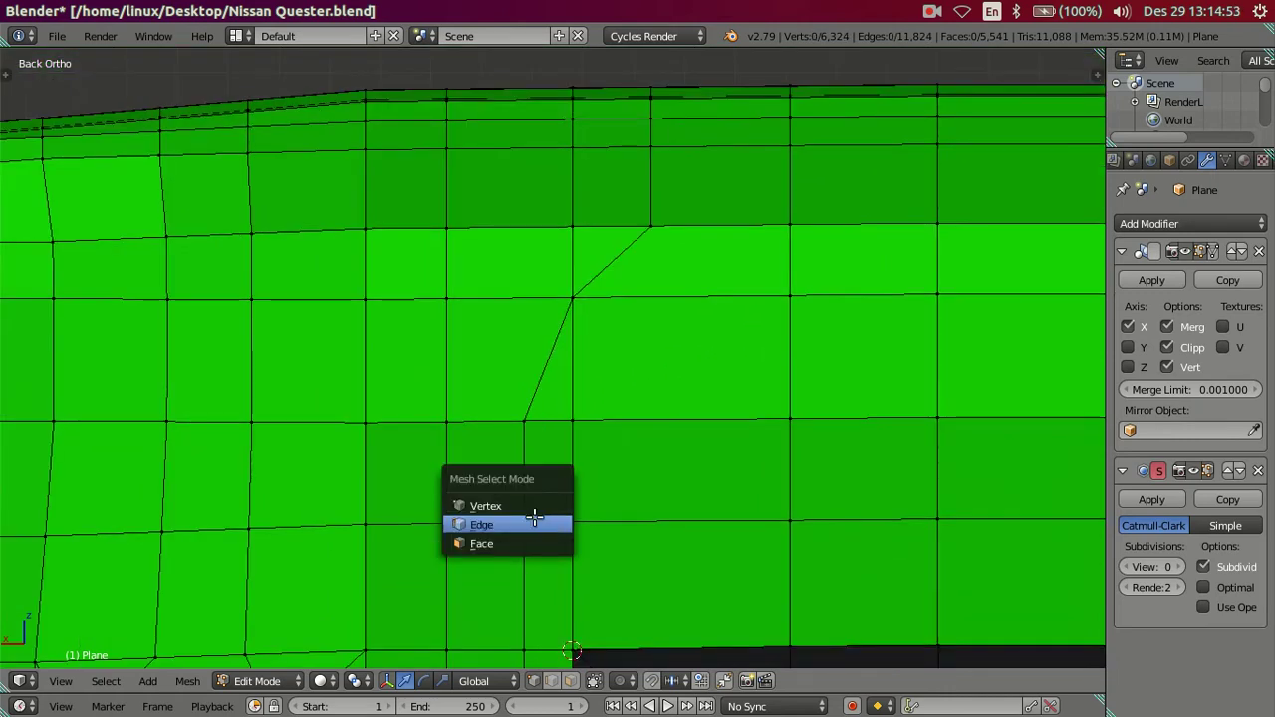
left_click(541, 524)
left_click(535, 384, "alt")
left_click(648, 190, "alt+shift")
key("x")
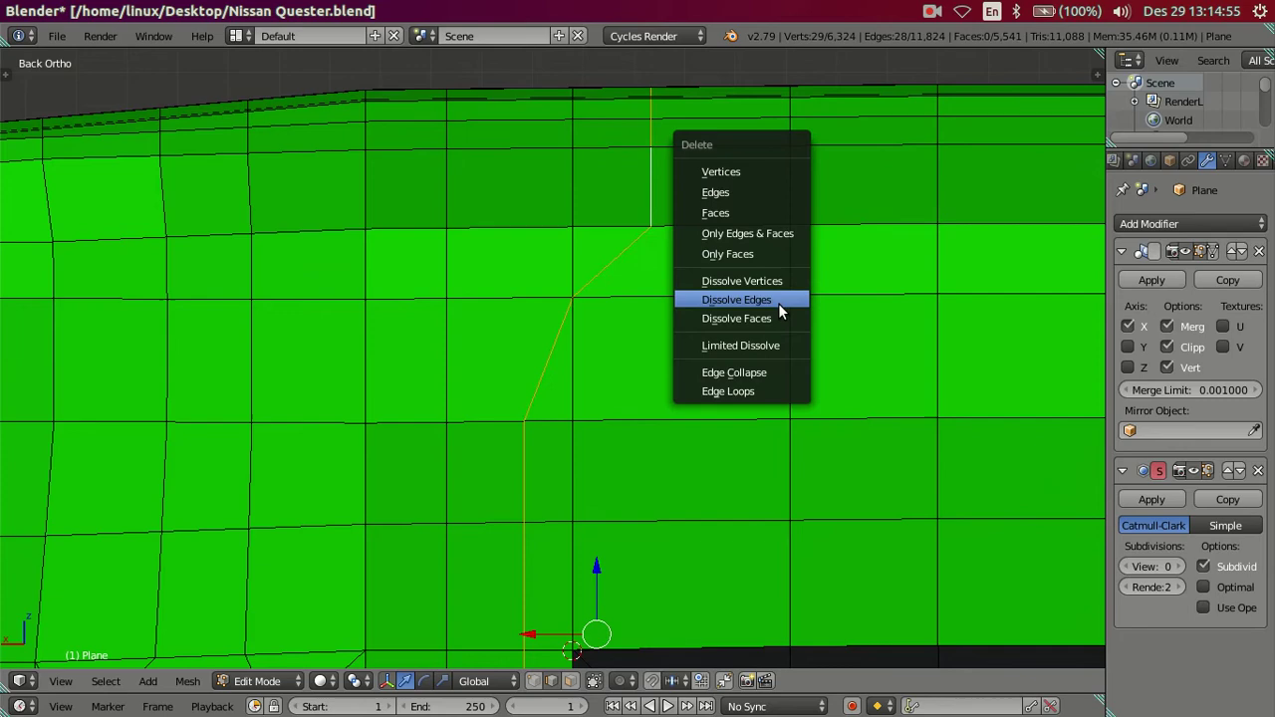
left_click(778, 300)
scroll(572, 305, "down", 2)
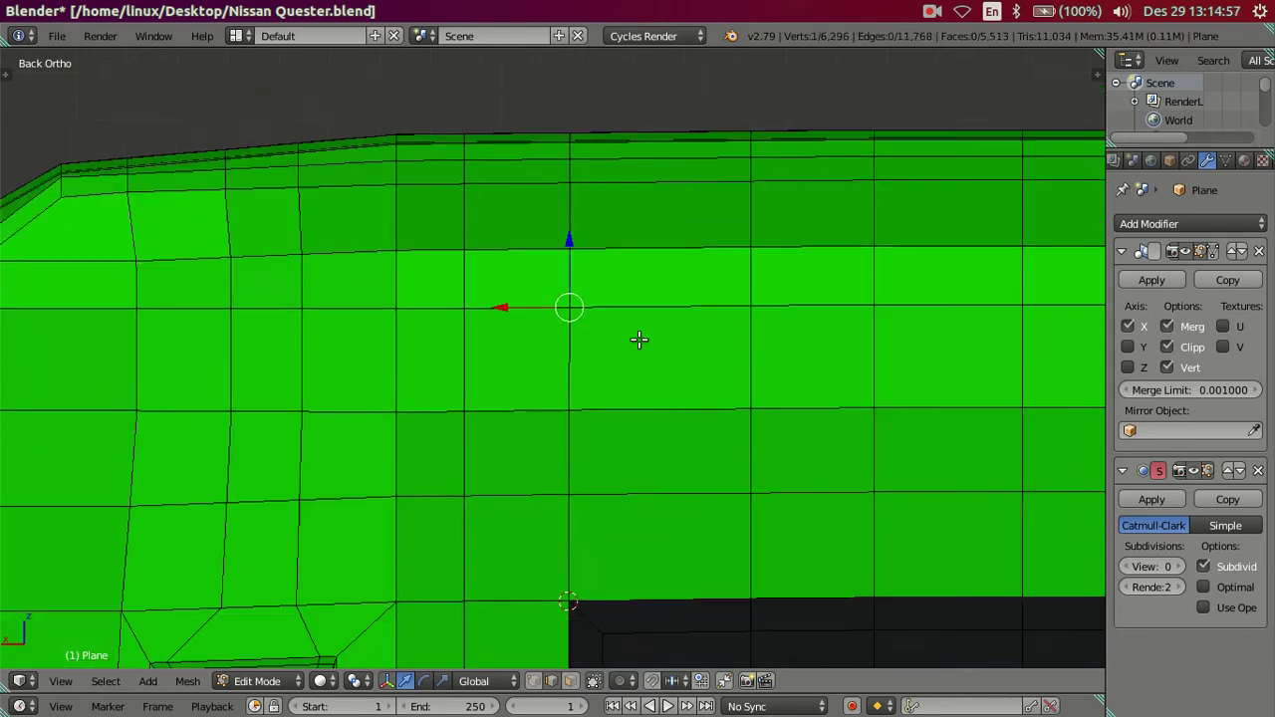
scroll(598, 358, "down", 2)
mouse_move(599, 357)
middle_mouse_down()
mouse_move(524, 333)
mouse_move(919, 419)
mouse_move(677, 348)
mouse_move(713, 384)
mouse_move(726, 333)
mouse_move(648, 427)
mouse_move(624, 296)
middle_mouse_up()
scroll(588, 228, "up", 1)
mouse_move(589, 228)
middle_mouse_down()
mouse_move(575, 399)
mouse_move(620, 375)
mouse_move(610, 342)
mouse_move(583, 389)
mouse_move(583, 379)
middle_mouse_up()
scroll(575, 398, "up", 3)
scroll(569, 391, "down", 3)
key("KP_1")
scroll(608, 380, "up", 2)
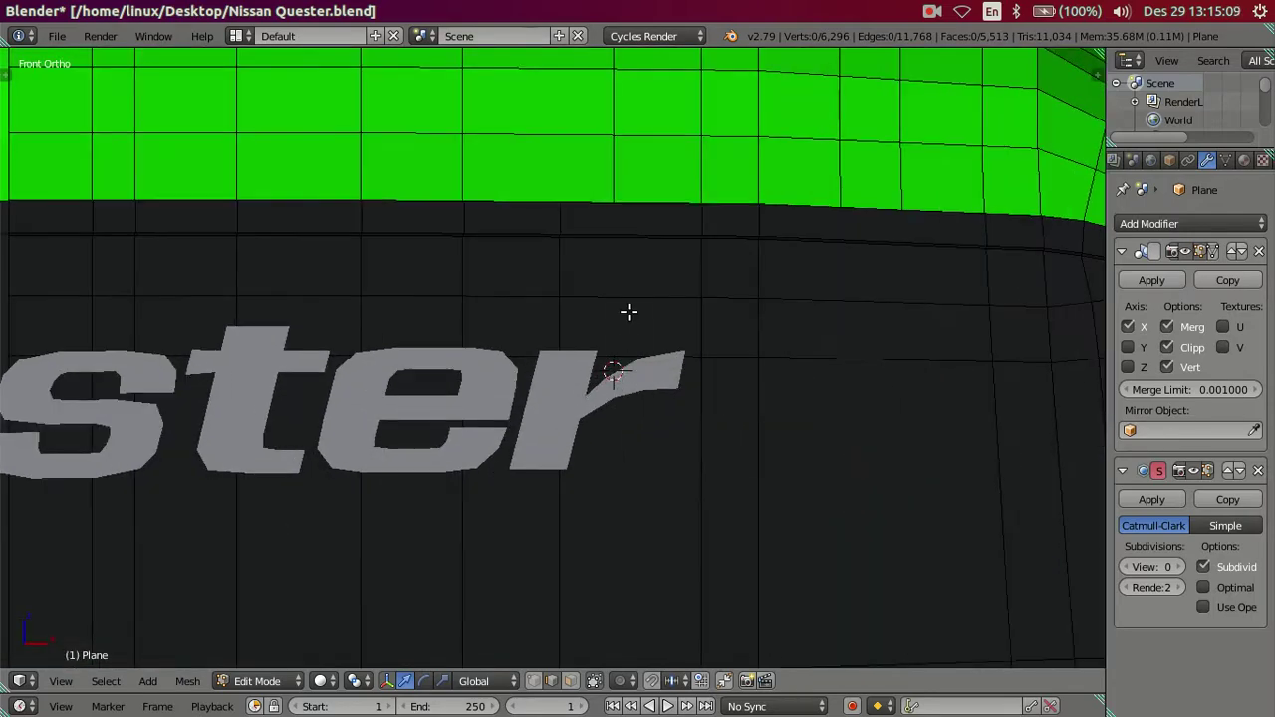
middle_click_drag(625, 308, 592, 413, "shift")
scroll(597, 330, "up", 2)
scroll(606, 332, "up", 2)
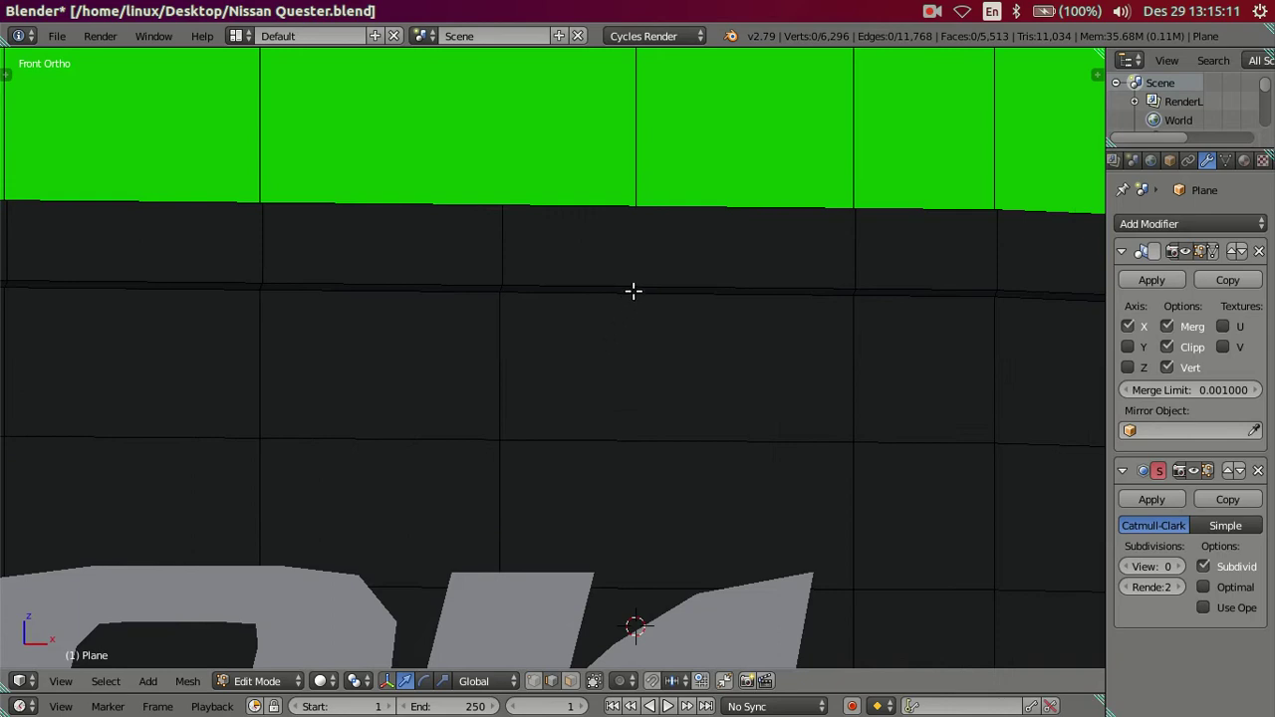
key("ctrl+r")
scroll(642, 282, "up", 4)
scroll(642, 282, "up", 2)
scroll(642, 282, "up", 1)
scroll(642, 282, "up", 1)
scroll(642, 282, "up", 2)
scroll(642, 282, "up", 1)
scroll(642, 281, "up", 2)
scroll(643, 282, "up", 1)
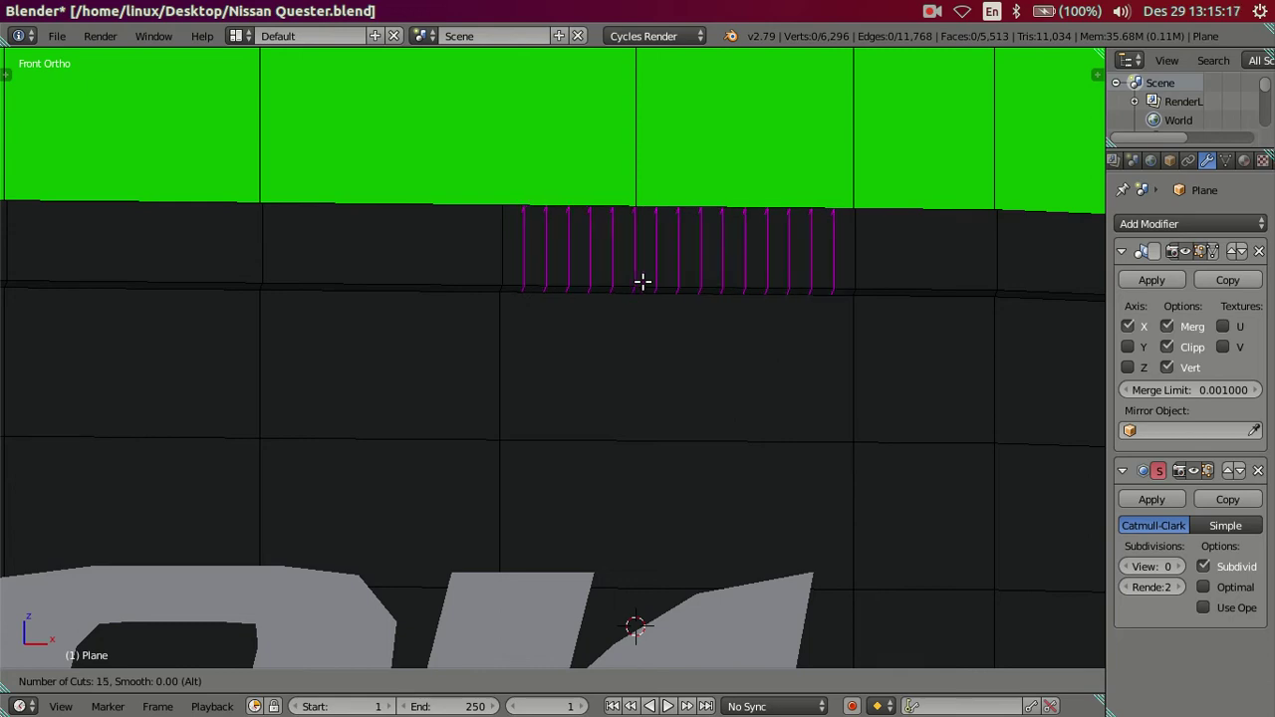
left_click(643, 282)
key("KP_7")
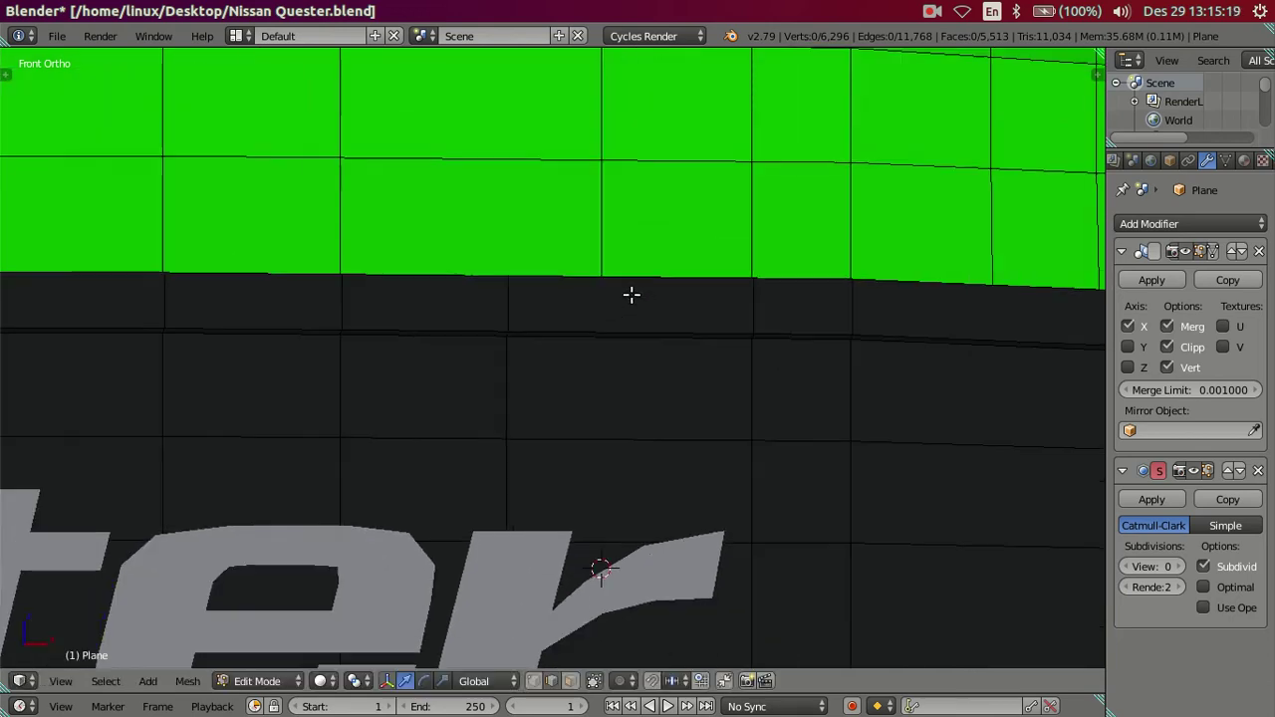
scroll(611, 532, "down", 3)
middle_click_drag(612, 532, 644, 214, "shift")
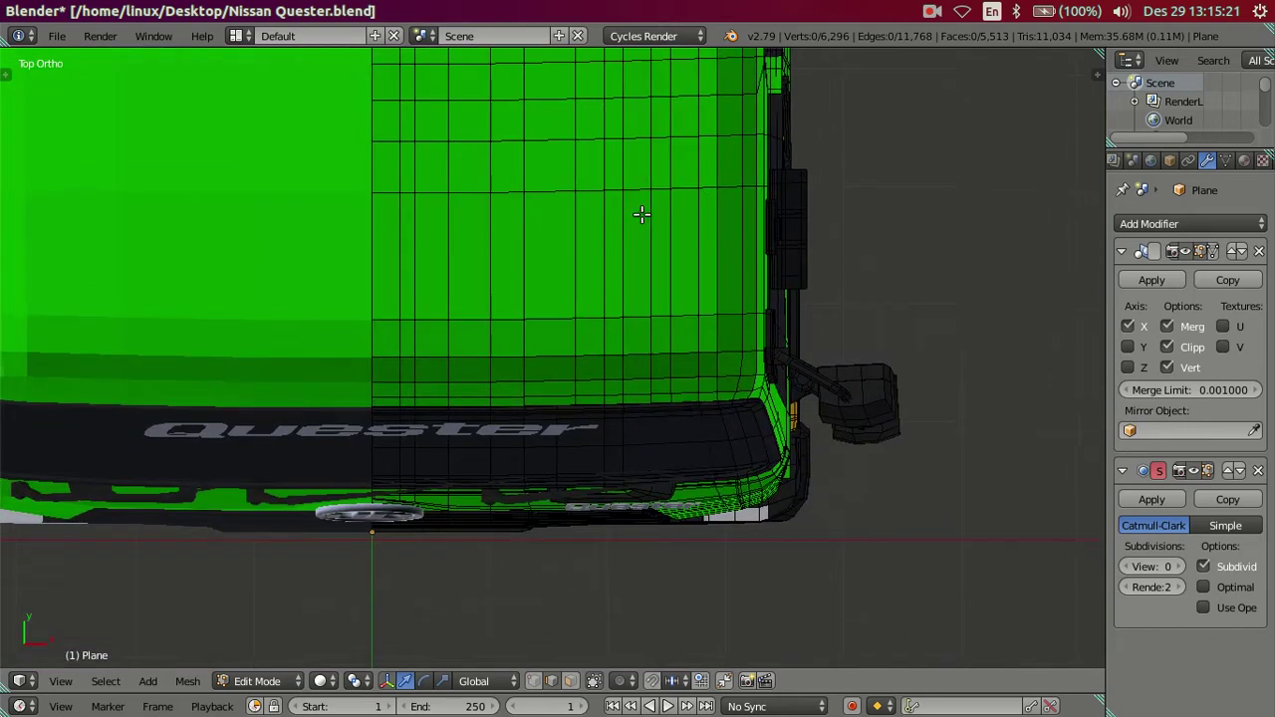
scroll(566, 498, "up", 3)
scroll(614, 366, "up", 3)
scroll(614, 365, "up", 2)
scroll(638, 399, "up", 1)
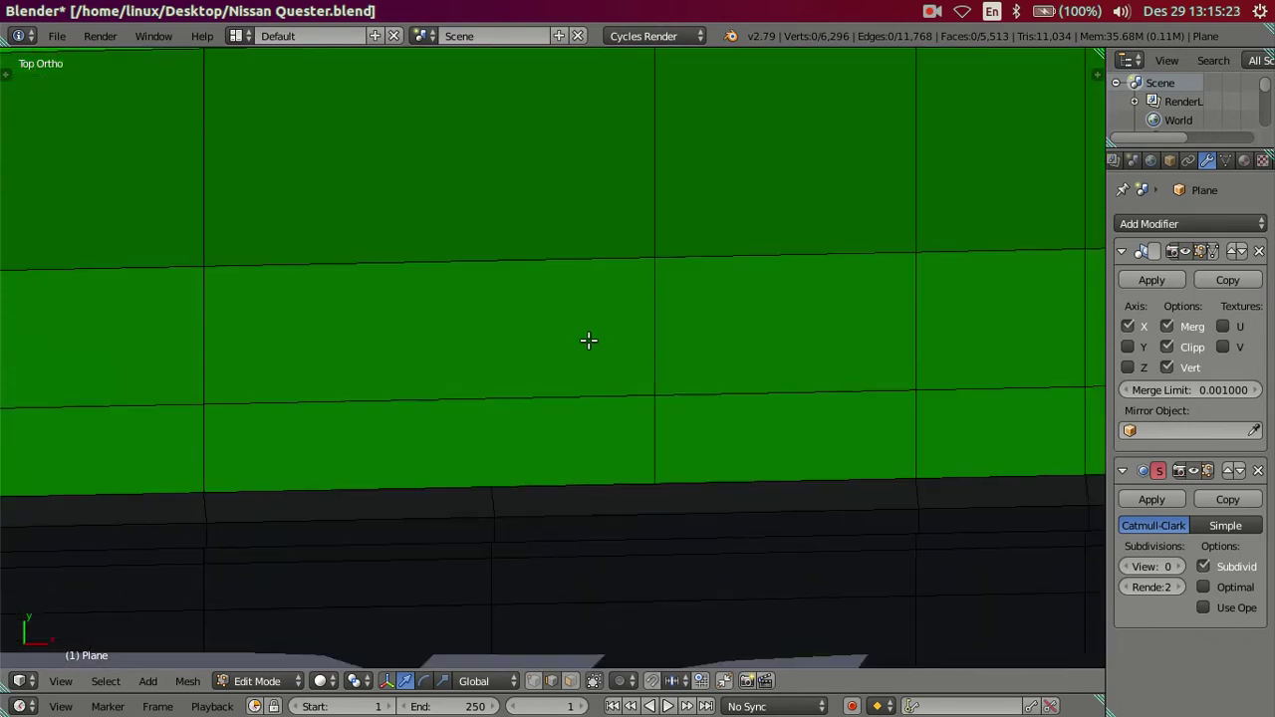
scroll(589, 342, "up", 2)
scroll(601, 455, "up", 1)
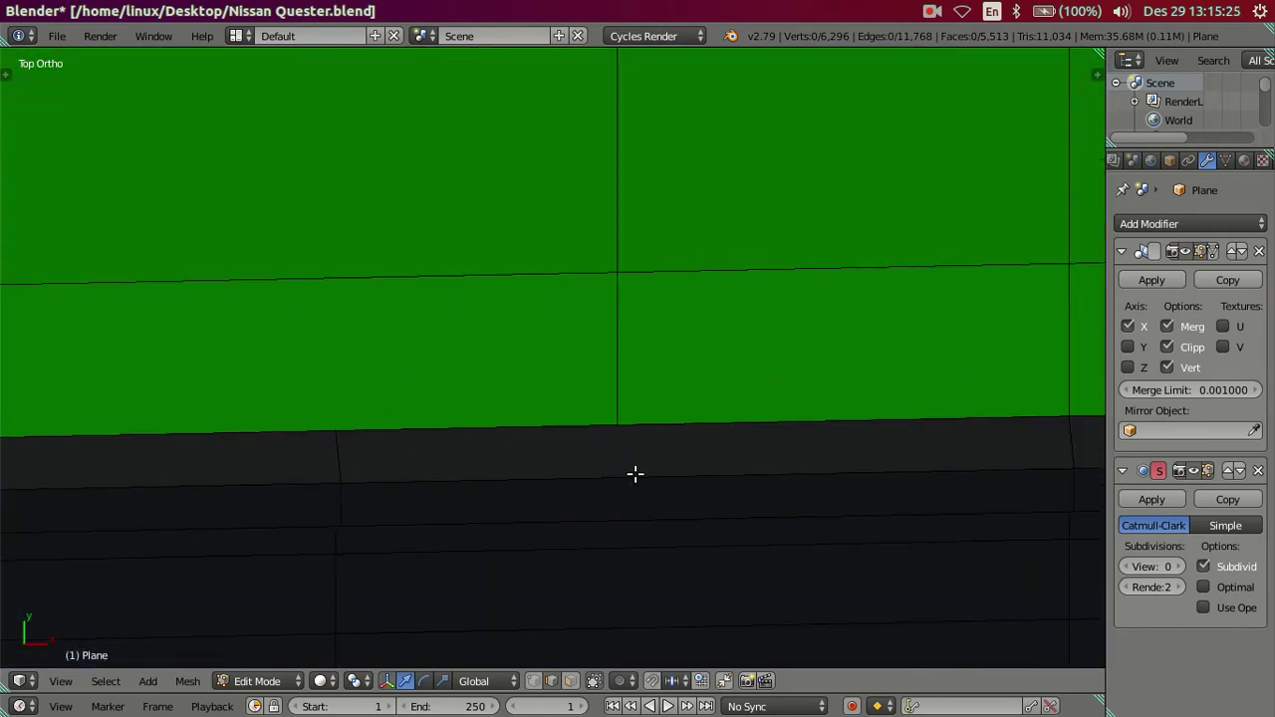
key("ctrl+r")
scroll(635, 474, "up", 4)
scroll(634, 474, "up", 3)
scroll(630, 461, "up", 2)
scroll(631, 460, "up", 1)
scroll(631, 461, "up", 1)
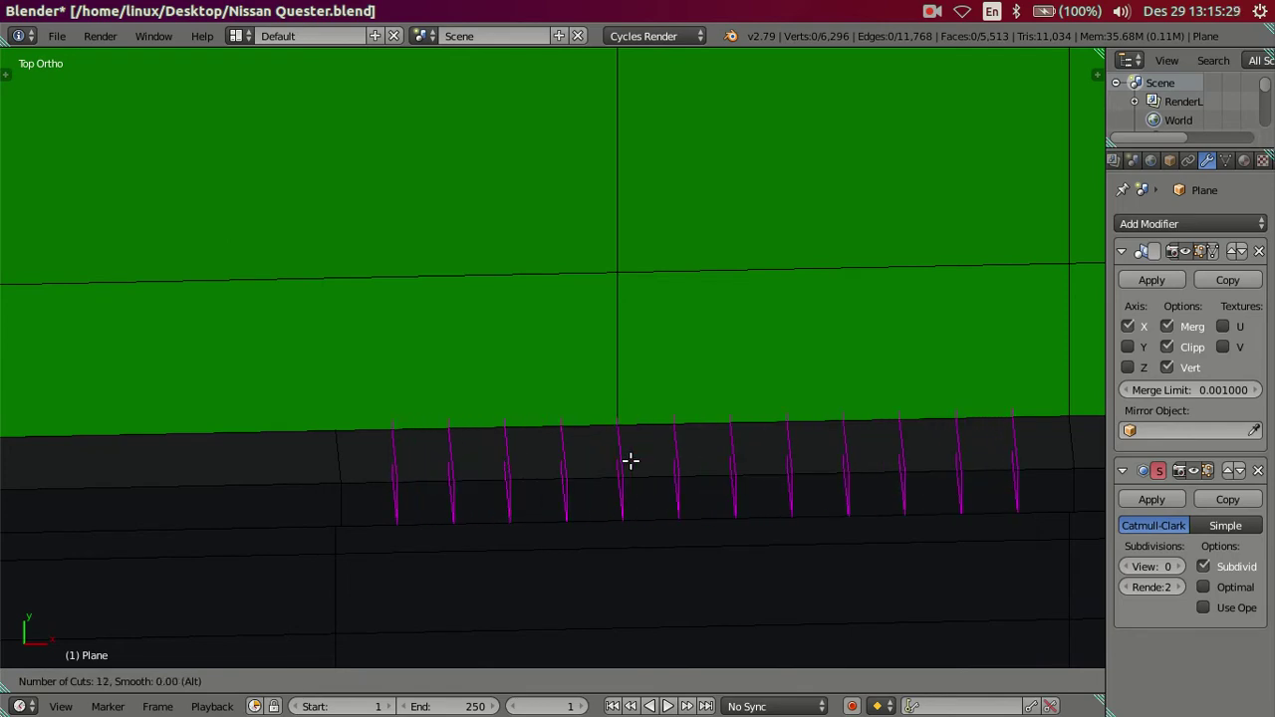
left_click(631, 460)
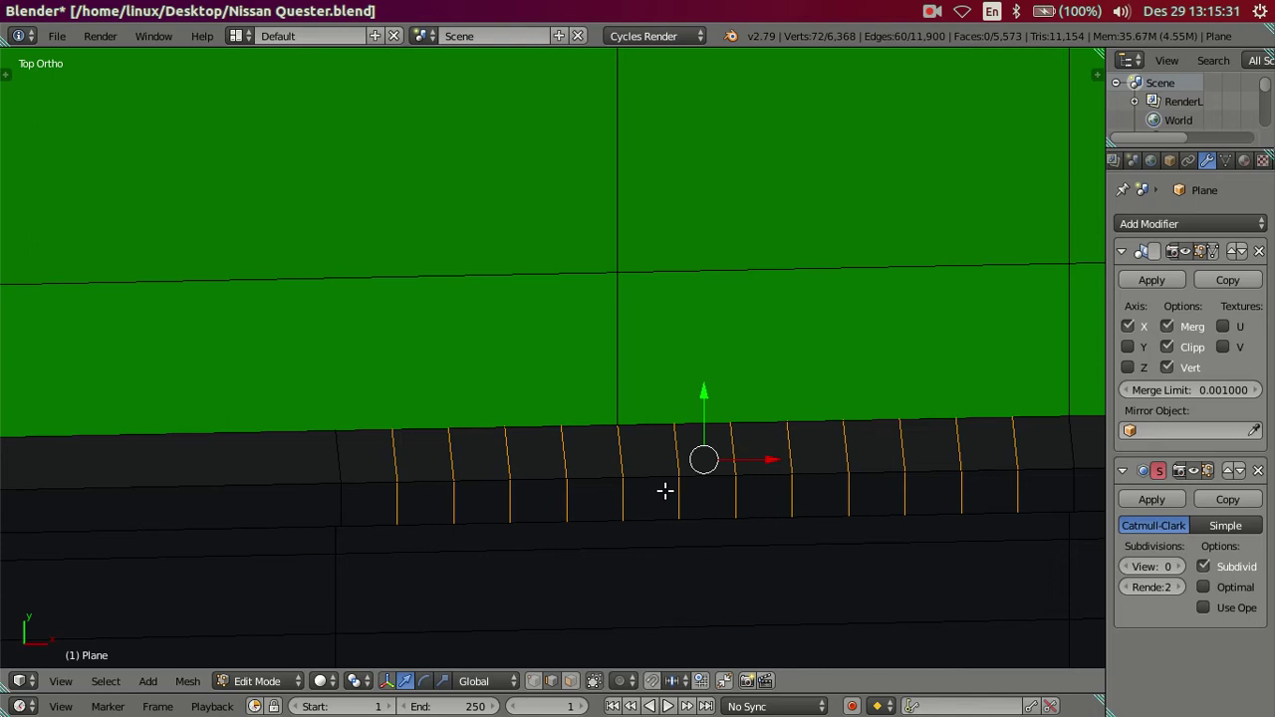
right_click(619, 456, "alt+shift")
key("c")
right_click(789, 476)
key("x")
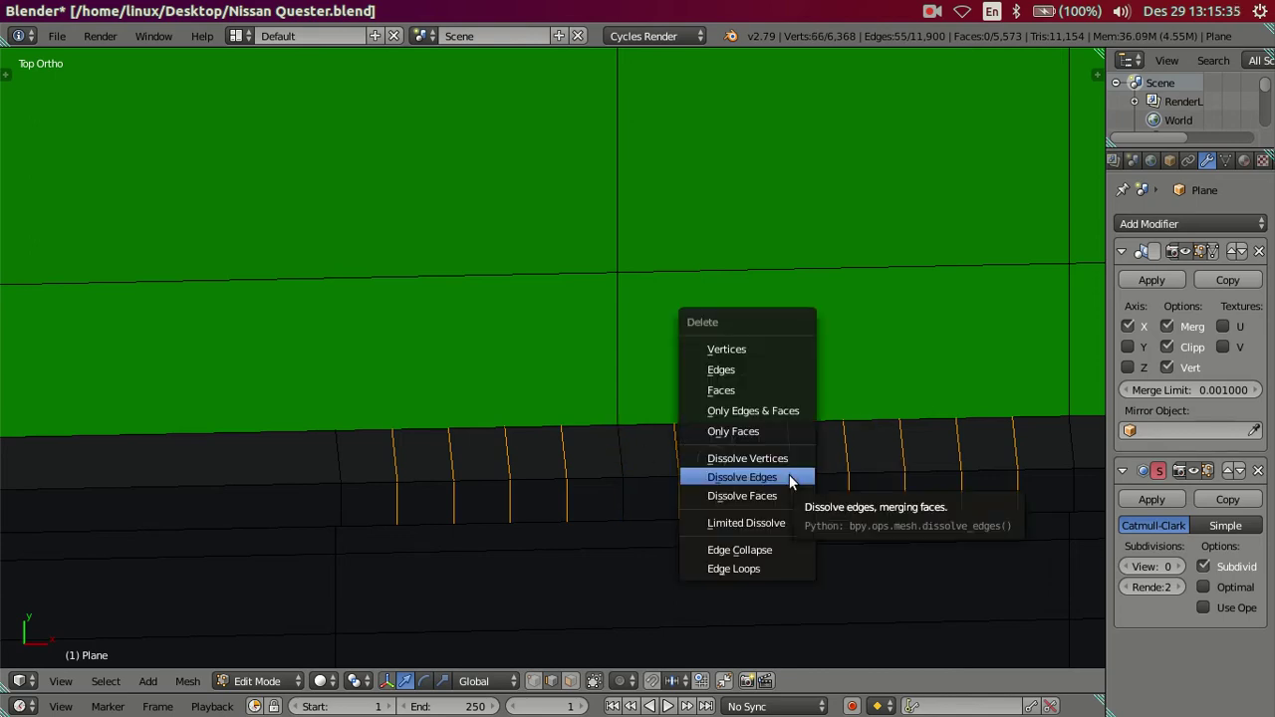
left_click(789, 474)
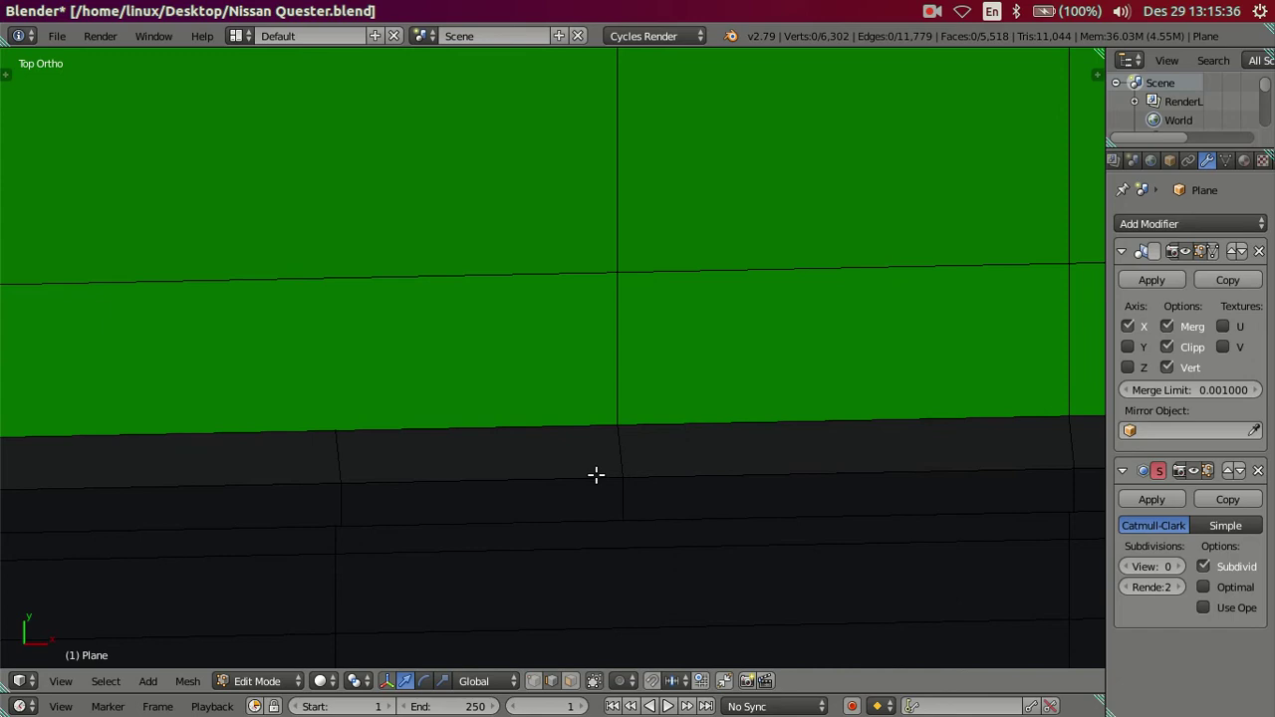
scroll(452, 453, "down", 3)
right_click(425, 415, "alt")
key("x")
left_click(700, 434)
scroll(697, 435, "up", 2)
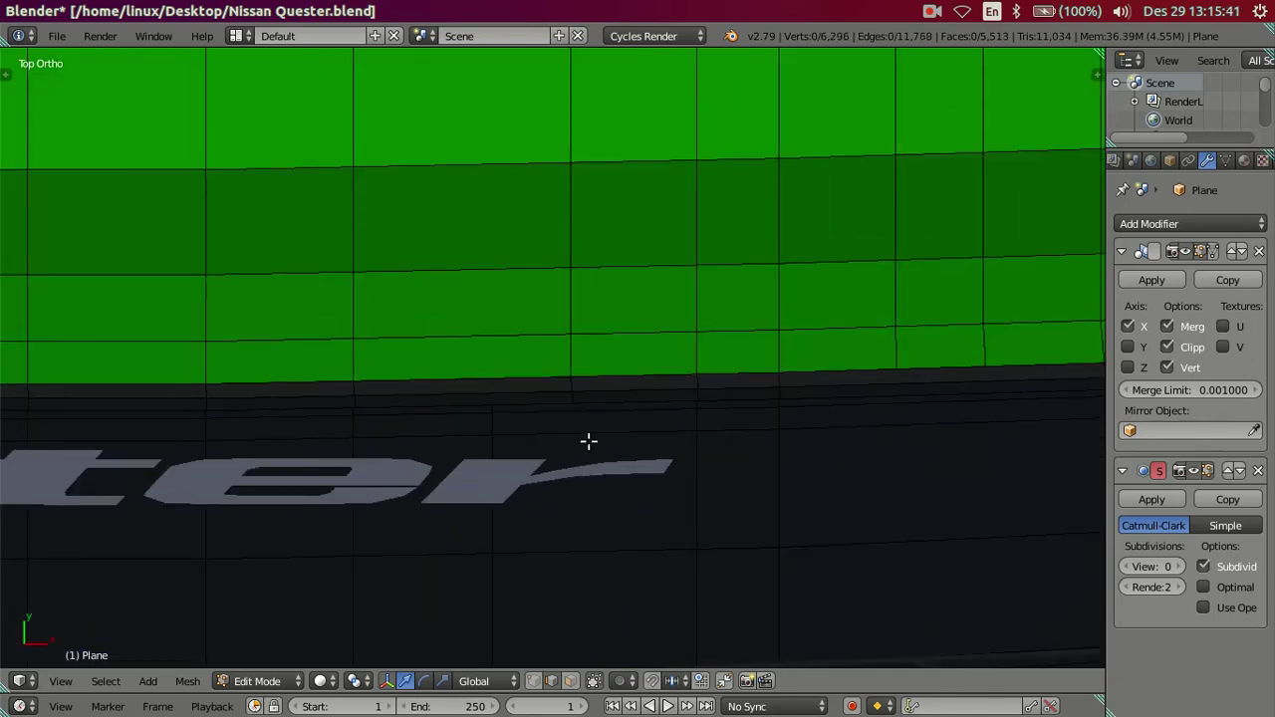
key("ctrl+r")
scroll(588, 441, "up", 11)
left_click(588, 442)
right_click(589, 441)
scroll(589, 441, "up", 2)
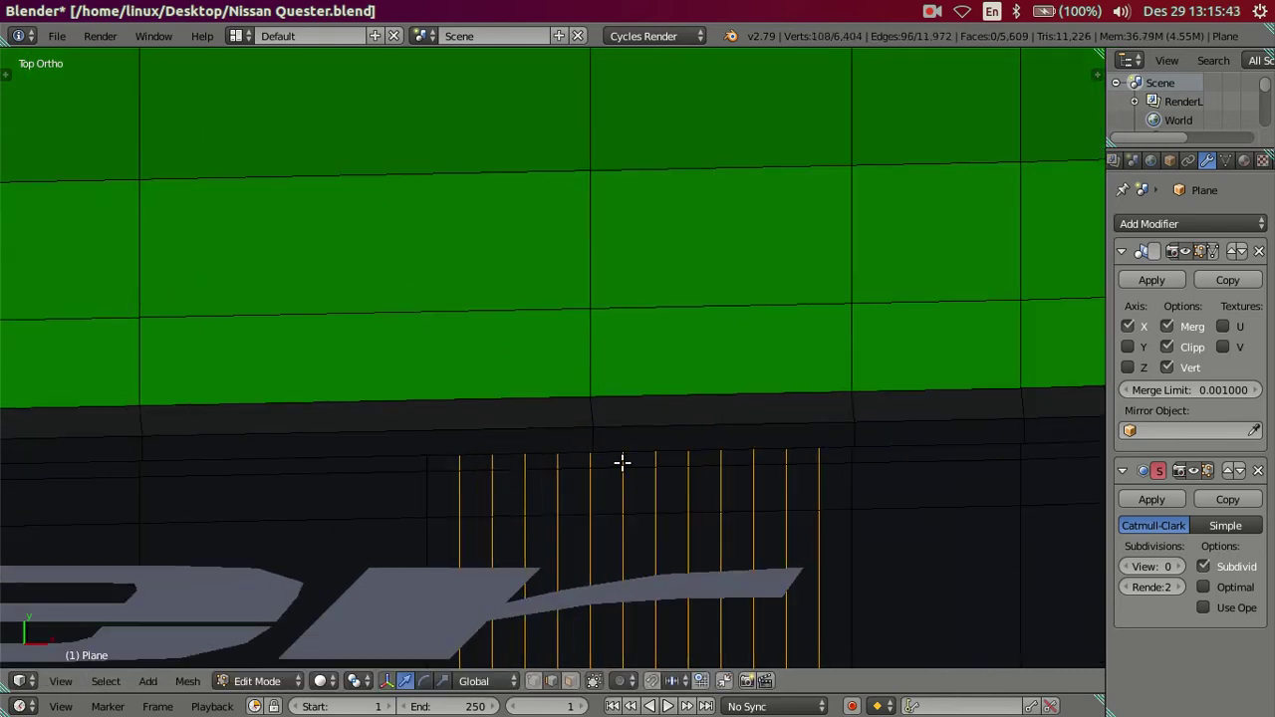
scroll(622, 462, "down", 3)
key("KP_1")
scroll(595, 403, "up", 5)
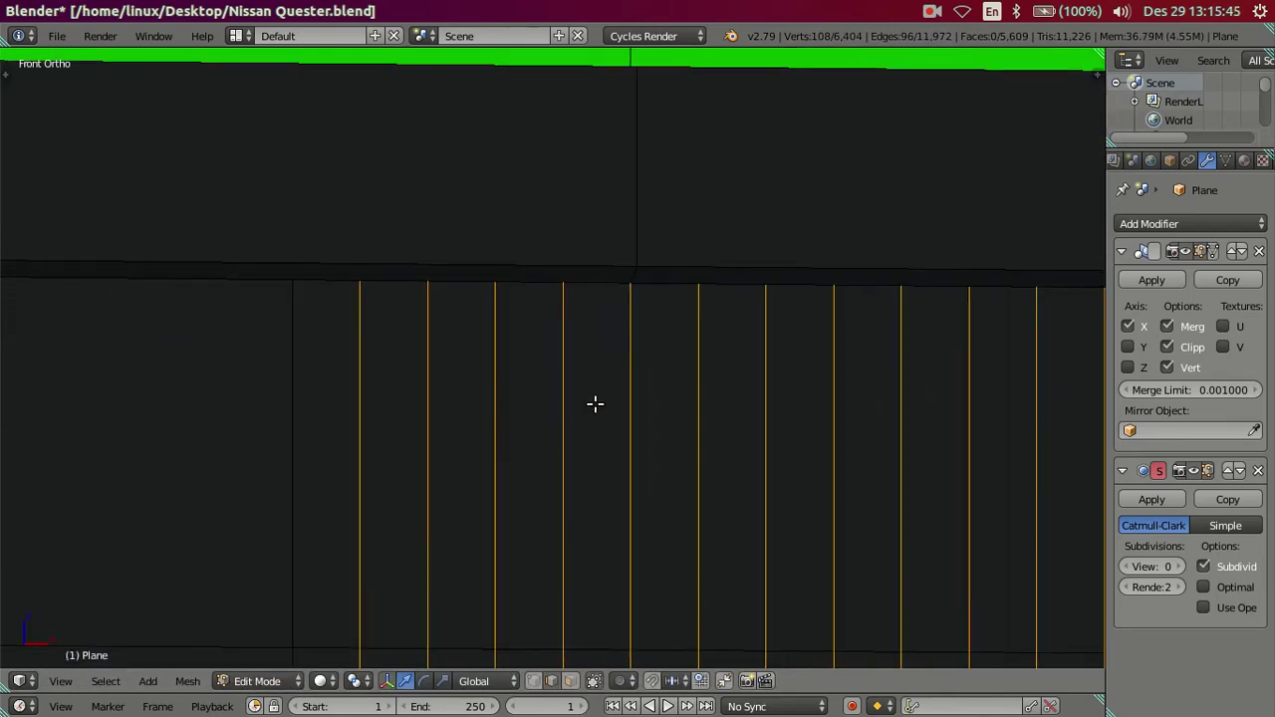
scroll(790, 372, "down", 3)
key("x")
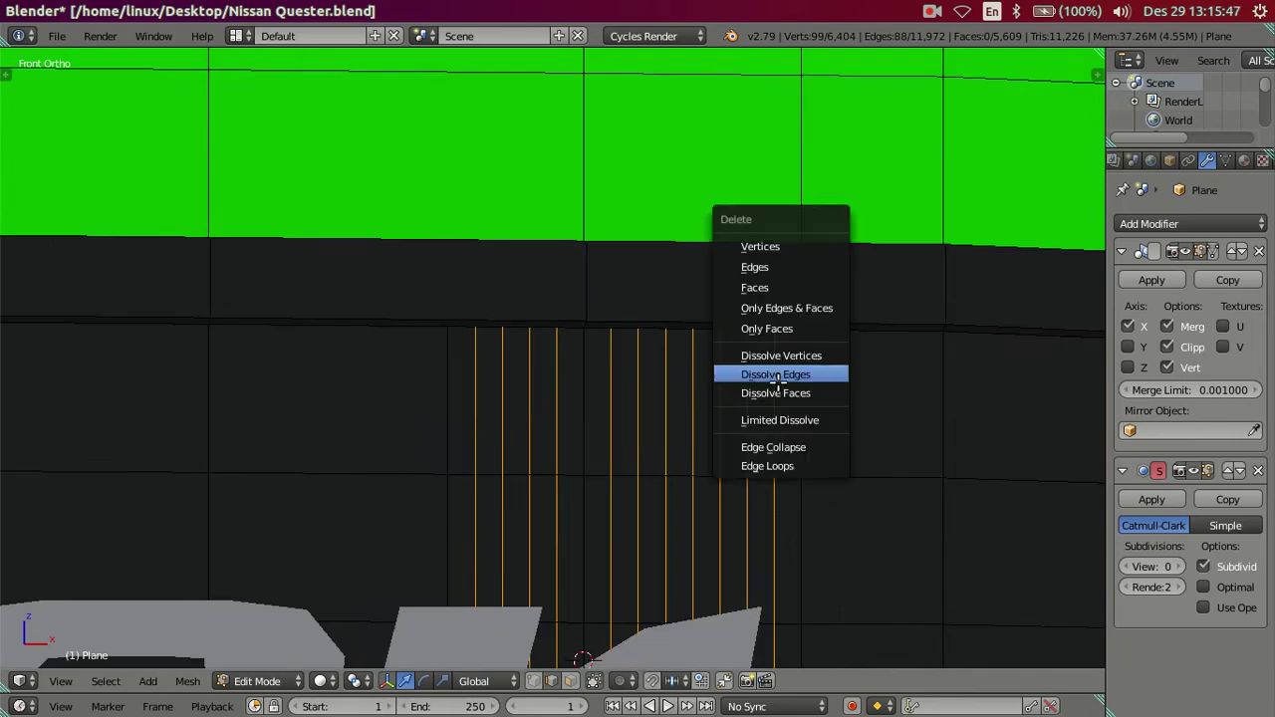
left_click(773, 374)
right_click(465, 432)
key("x")
left_click(645, 430)
scroll(644, 426, "down", 2)
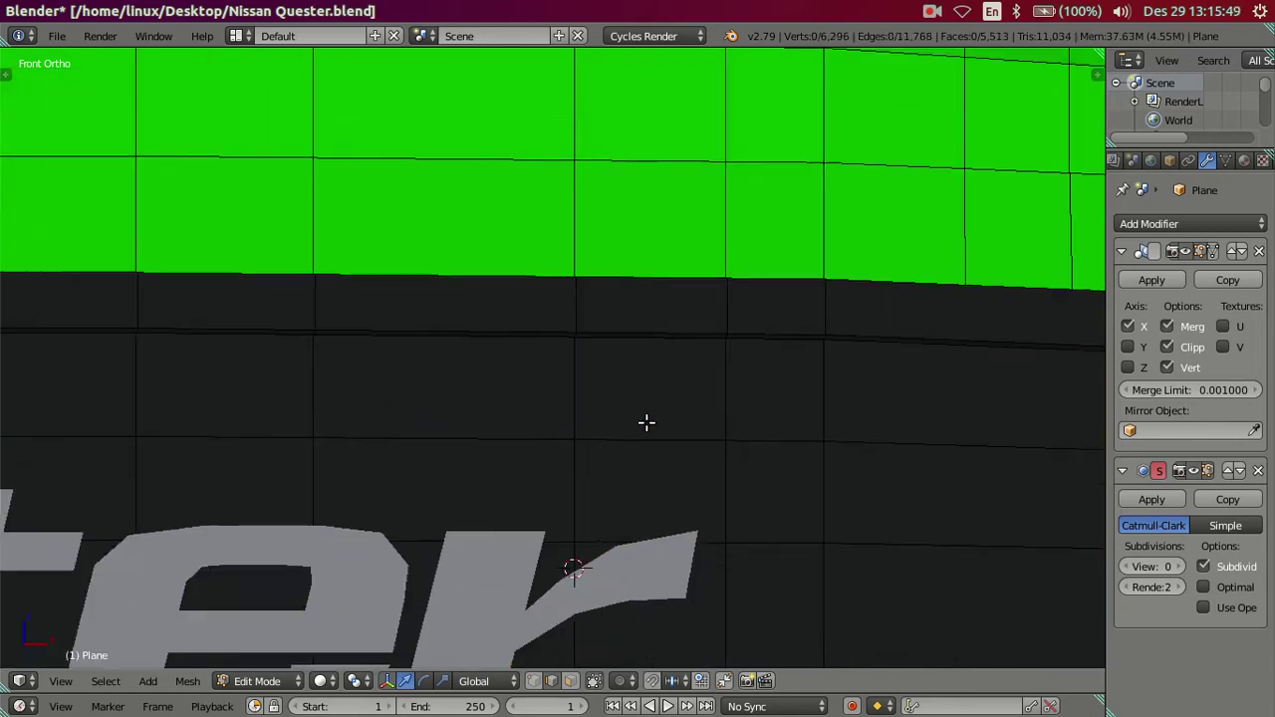
scroll(640, 425, "down", 2)
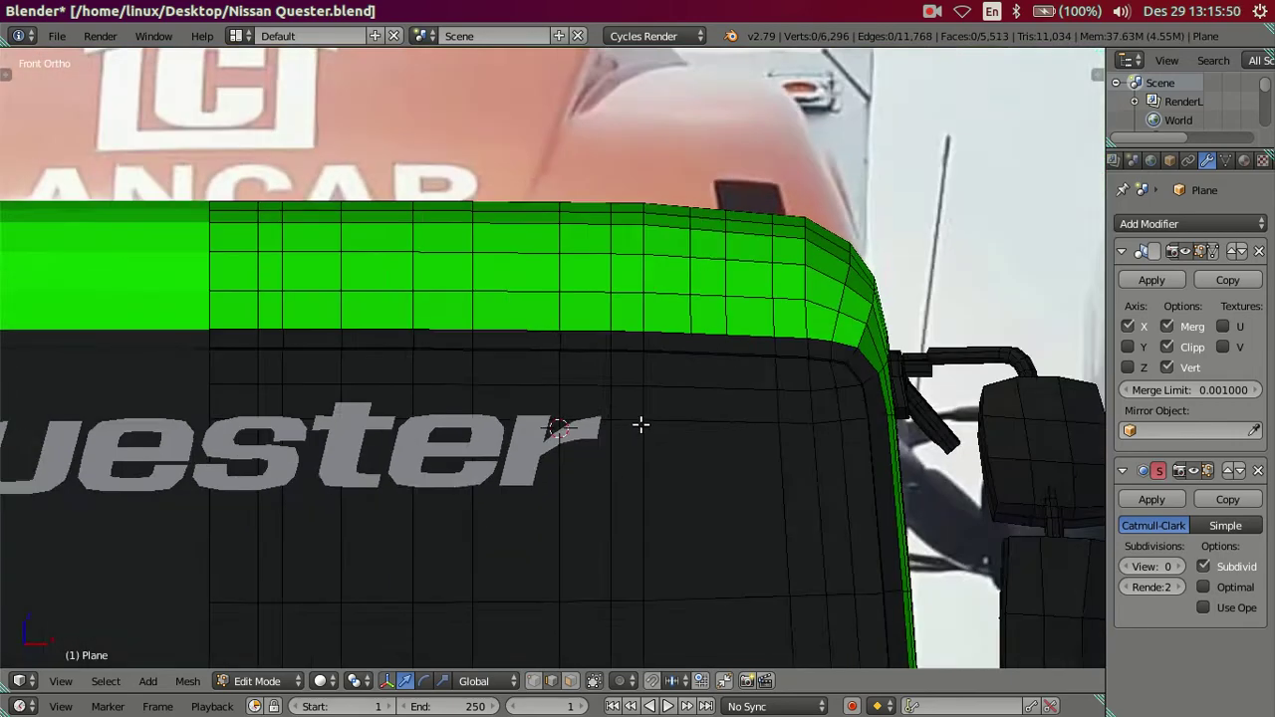
scroll(641, 425, "down", 3)
mouse_move(681, 418)
middle_mouse_down()
mouse_move(587, 478)
mouse_move(808, 441)
mouse_move(752, 439)
mouse_move(743, 561)
mouse_move(703, 509)
mouse_move(607, 461)
mouse_move(618, 407)
mouse_move(632, 409)
mouse_move(595, 412)
mouse_move(621, 455)
mouse_move(580, 405)
mouse_move(618, 452)
mouse_move(711, 381)
middle_mouse_up()
scroll(634, 408, "up", 1)
scroll(615, 388, "down", 3)
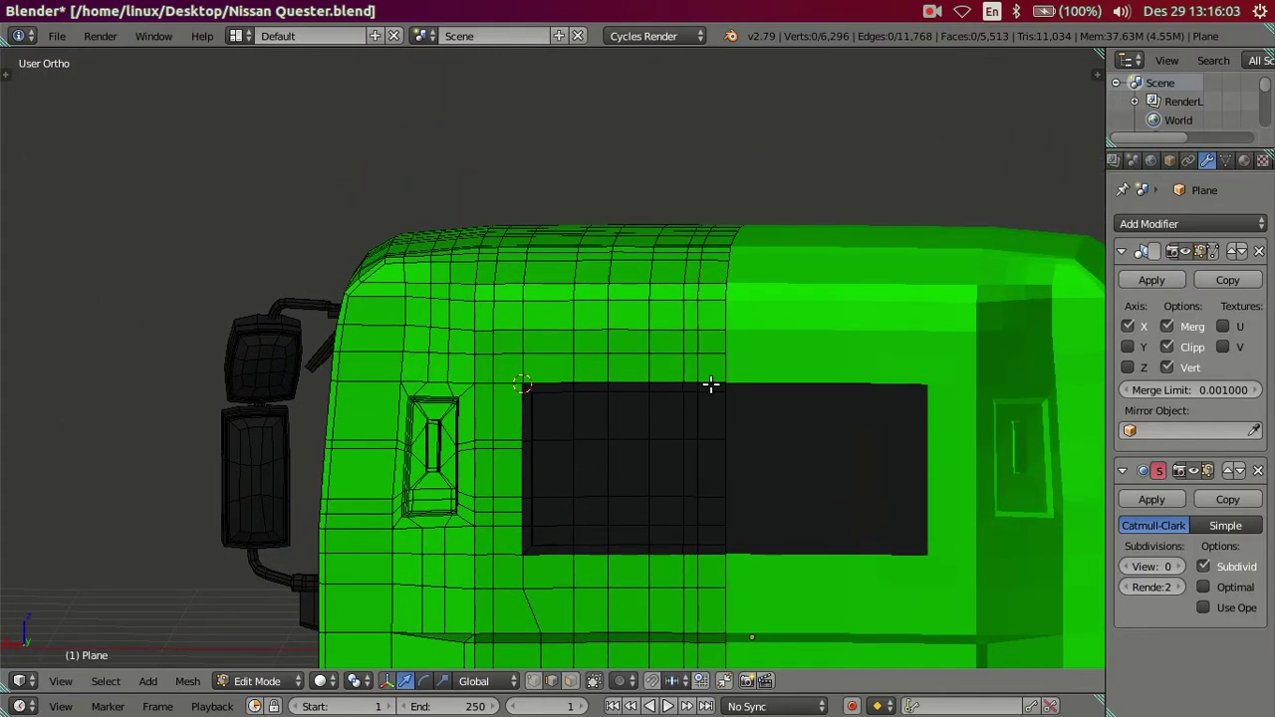
scroll(793, 341, "up", 2)
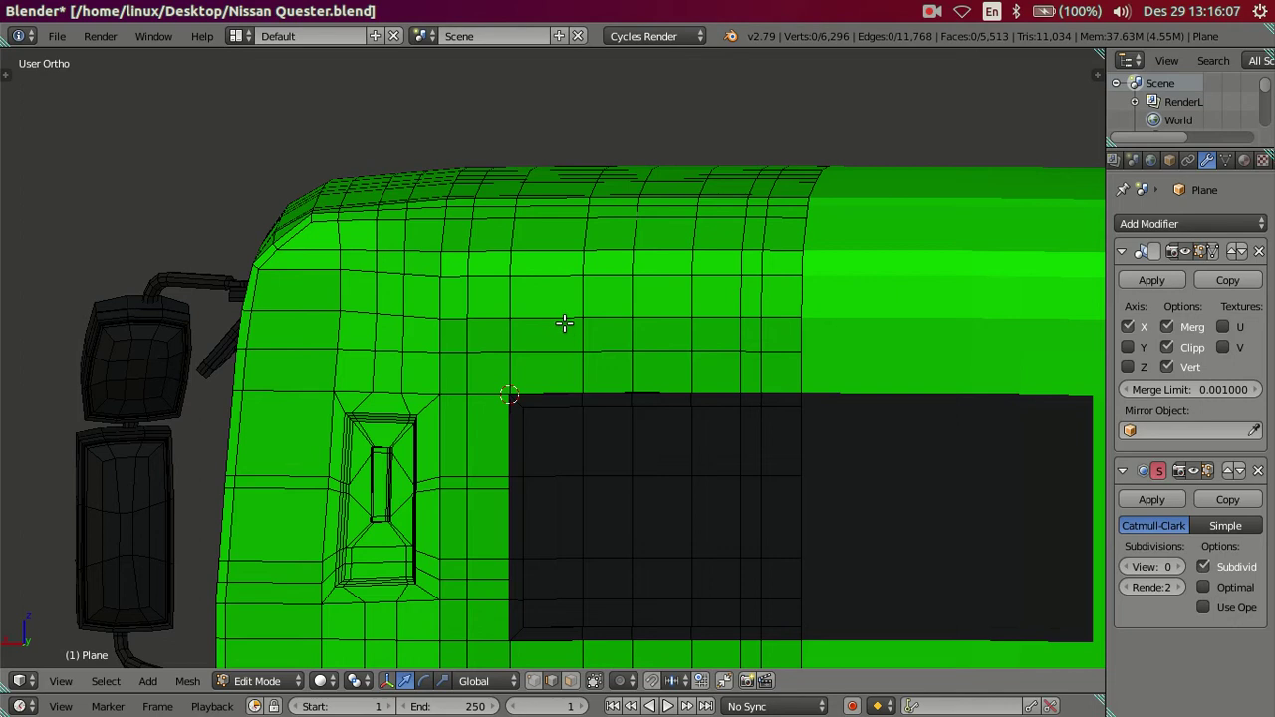
key("ctrl+r")
key("Escape")
key("ctrl+KP_1")
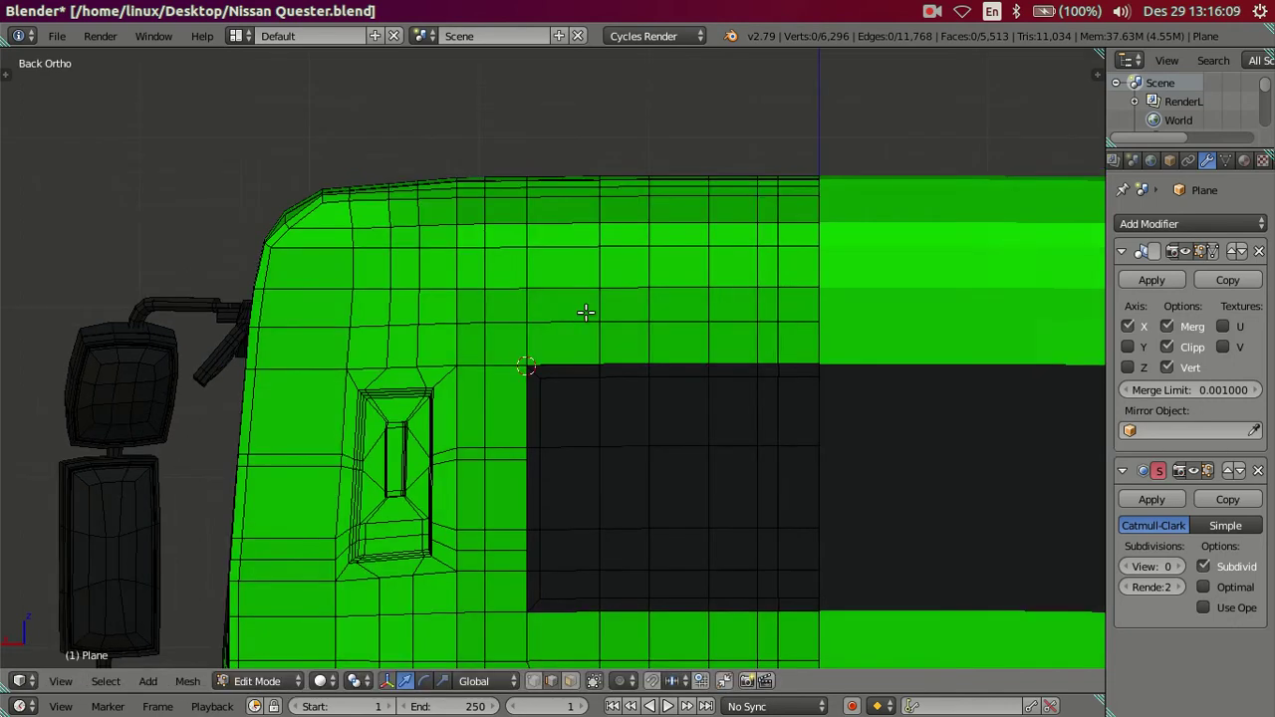
scroll(584, 306, "up", 2)
key("ctrl+r")
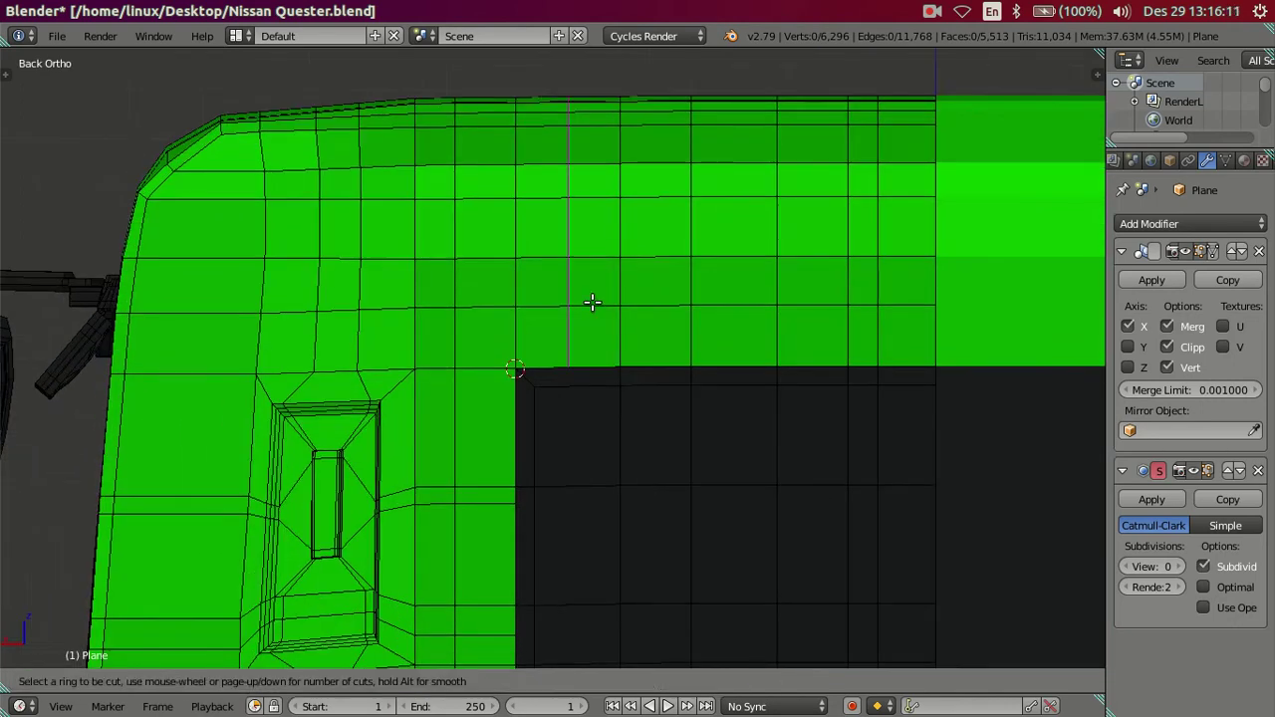
scroll(591, 302, "up", 1)
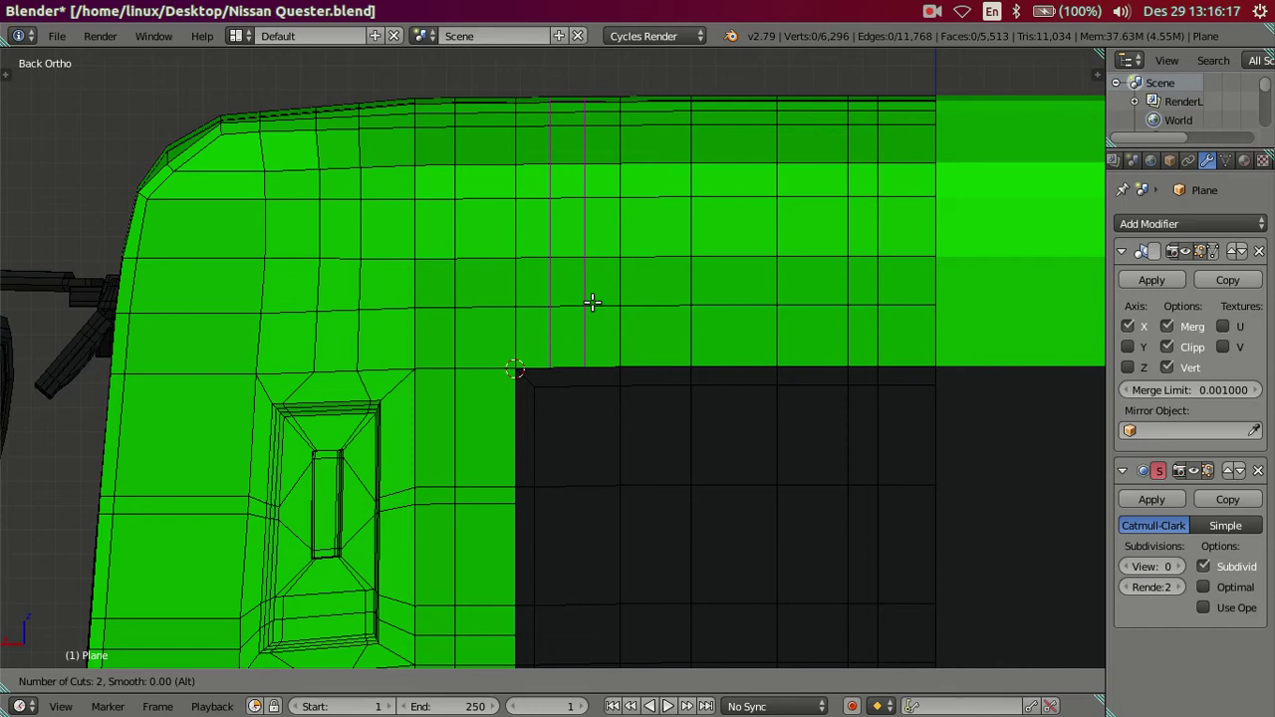
Step: Cancel the two-cut loop preview and raise the Subdivision Surface View level to 2
right_click(592, 302)
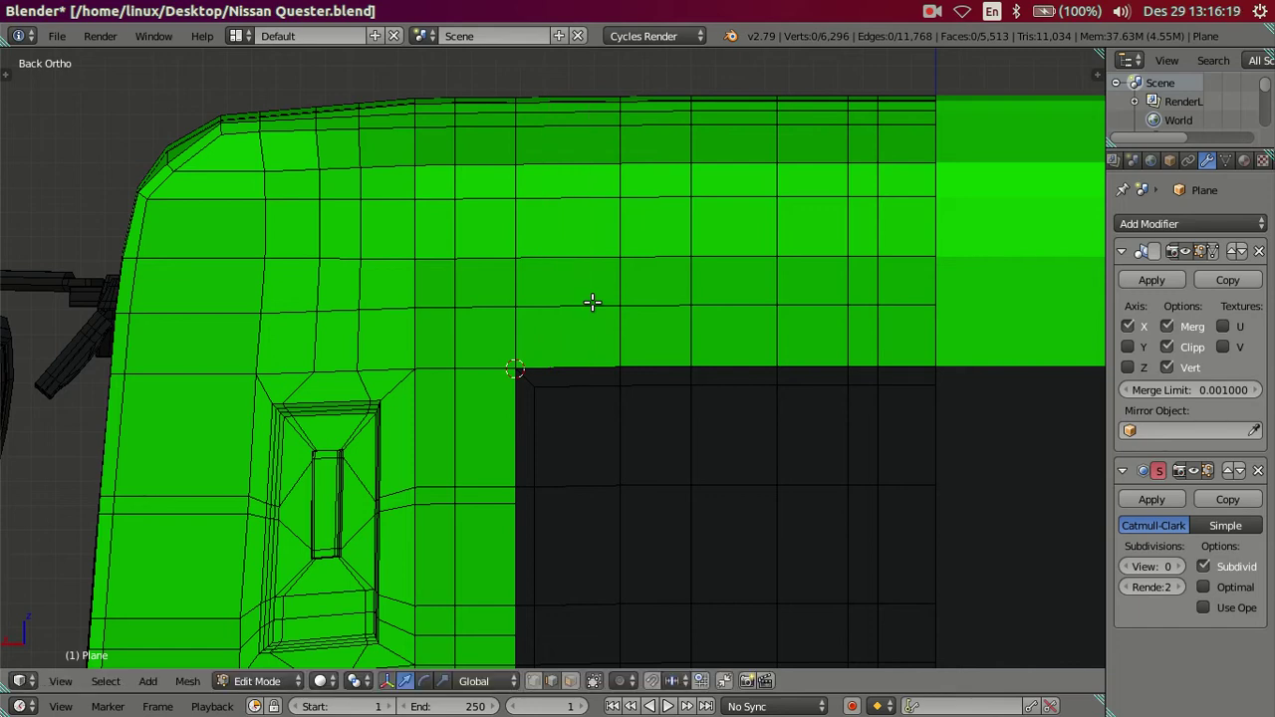
left_click(1174, 567)
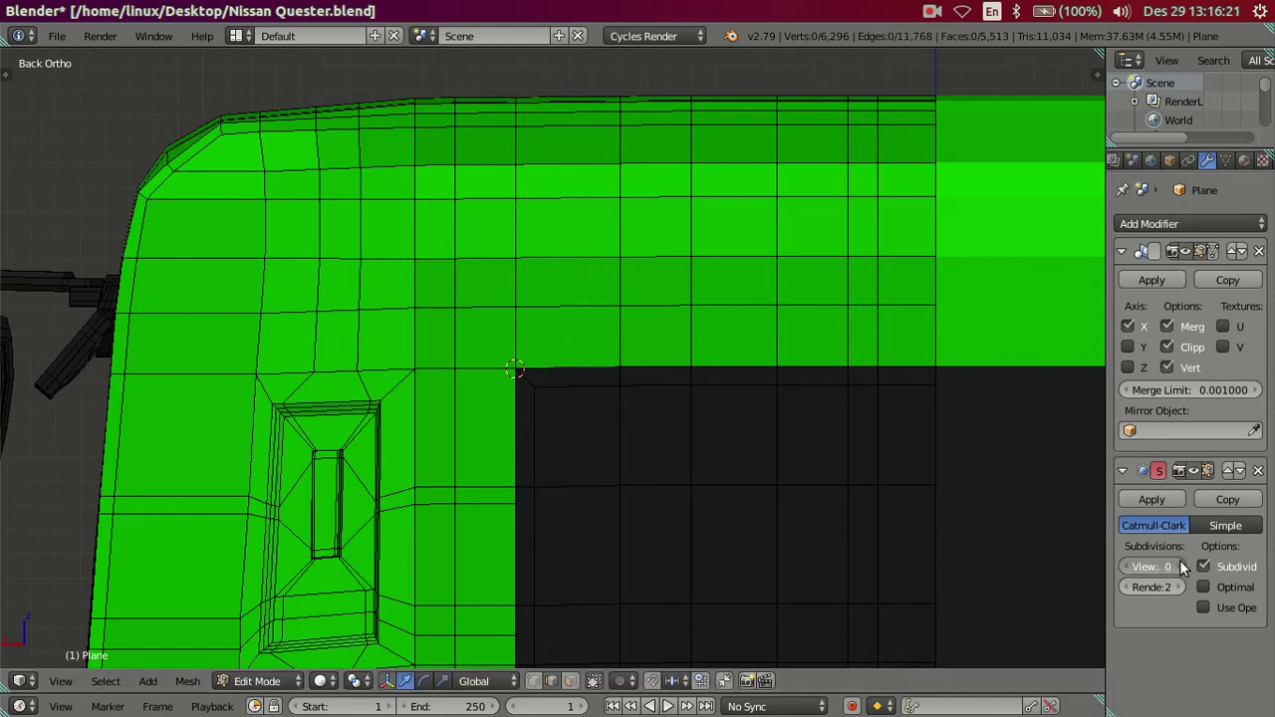
left_click(1177, 564)
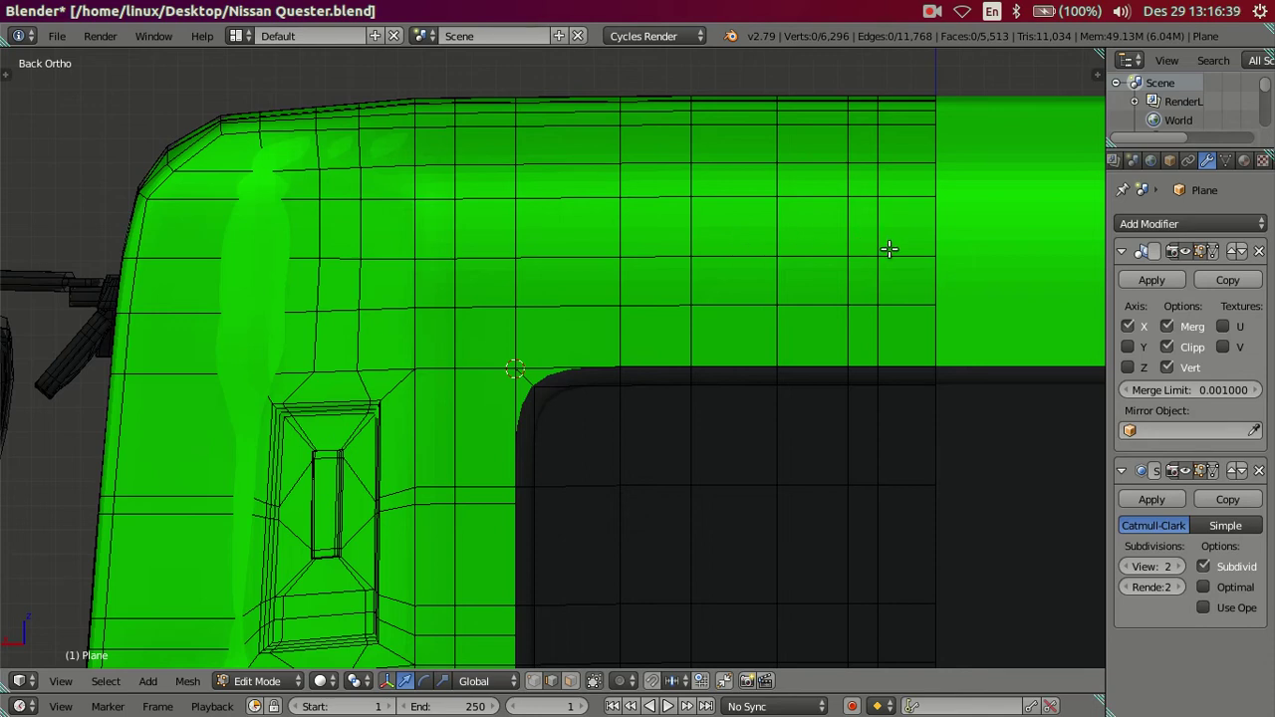
middle_click_drag(867, 279, 644, 276, "shift")
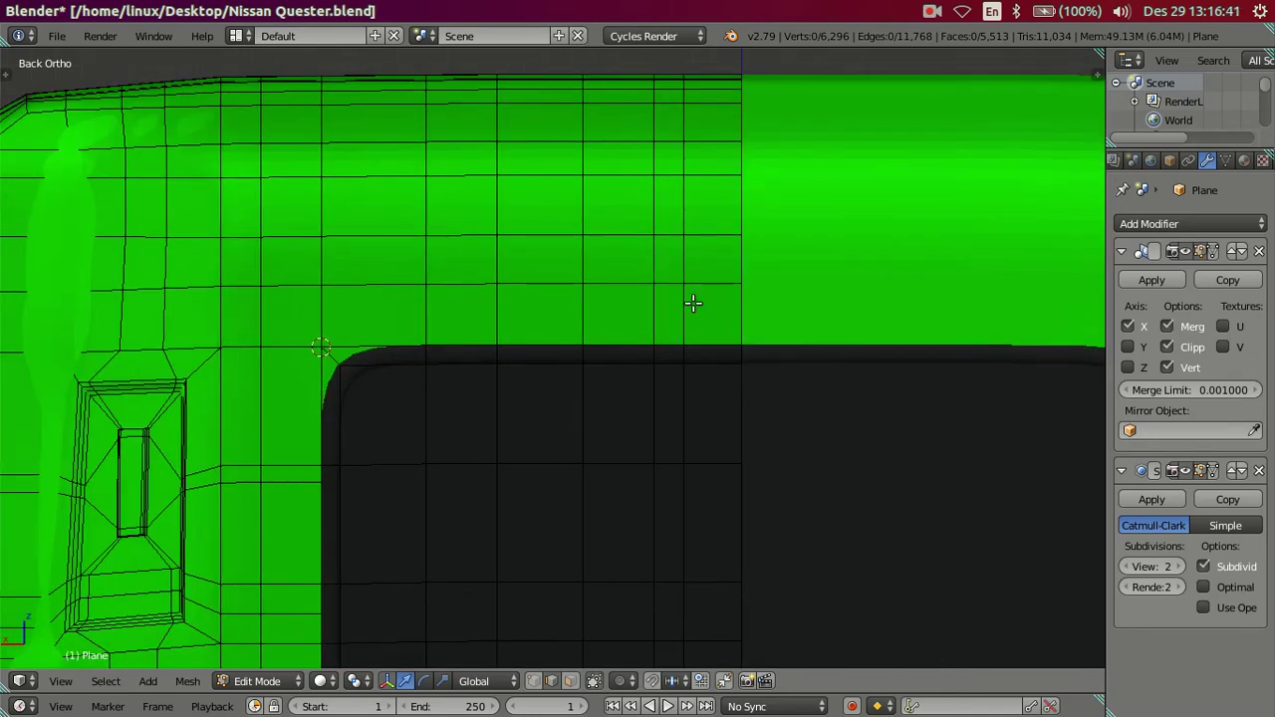
Step: Set the subdivision preview back to 0 and orbit round to the cab's side and rear
scroll(693, 303, "down", 2)
left_click(1129, 568)
left_click(1129, 568)
mouse_move(830, 435)
middle_mouse_down()
mouse_move(651, 378)
mouse_move(878, 395)
mouse_move(939, 362)
mouse_move(925, 205)
mouse_move(987, 305)
mouse_move(1011, 219)
middle_mouse_up()
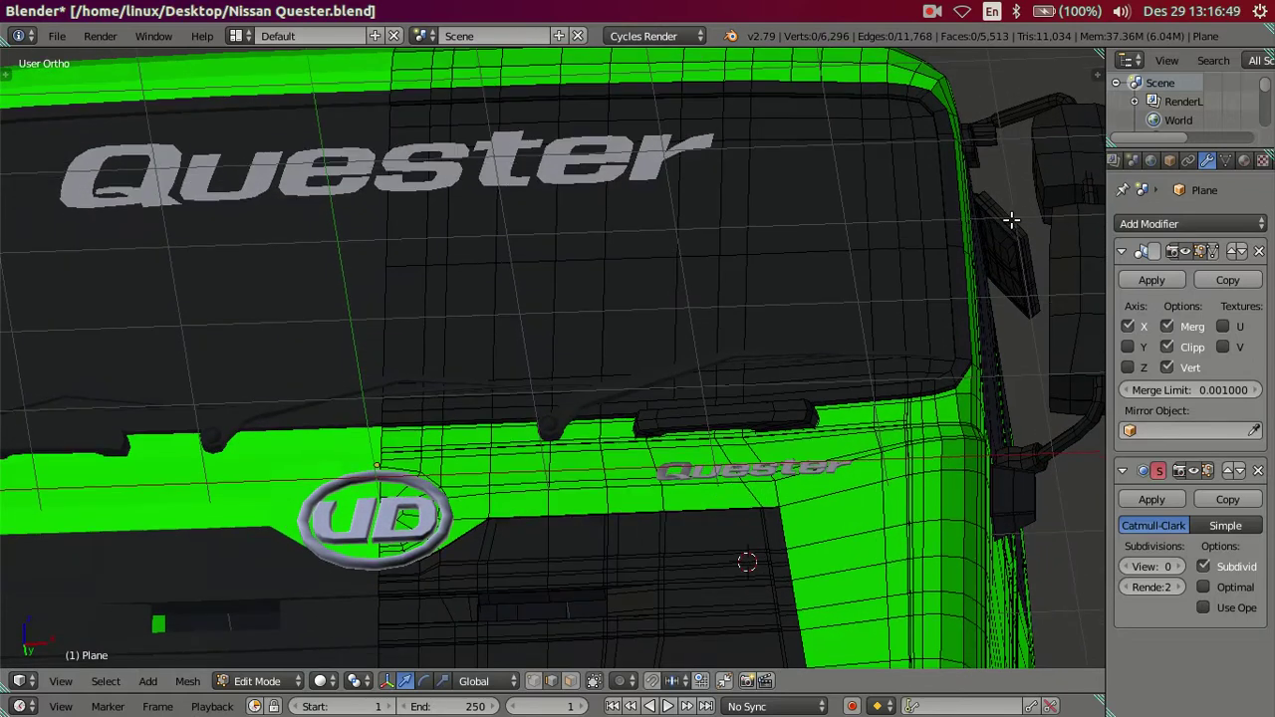
scroll(847, 285, "down", 3)
scroll(766, 354, "up", 1)
mouse_move(700, 427)
middle_mouse_down()
mouse_move(671, 262)
mouse_move(461, 335)
mouse_move(307, 337)
mouse_move(549, 302)
mouse_move(638, 265)
mouse_move(572, 427)
middle_mouse_up()
scroll(701, 270, "down", 1)
scroll(633, 284, "up", 2)
scroll(418, 295, "up", 2)
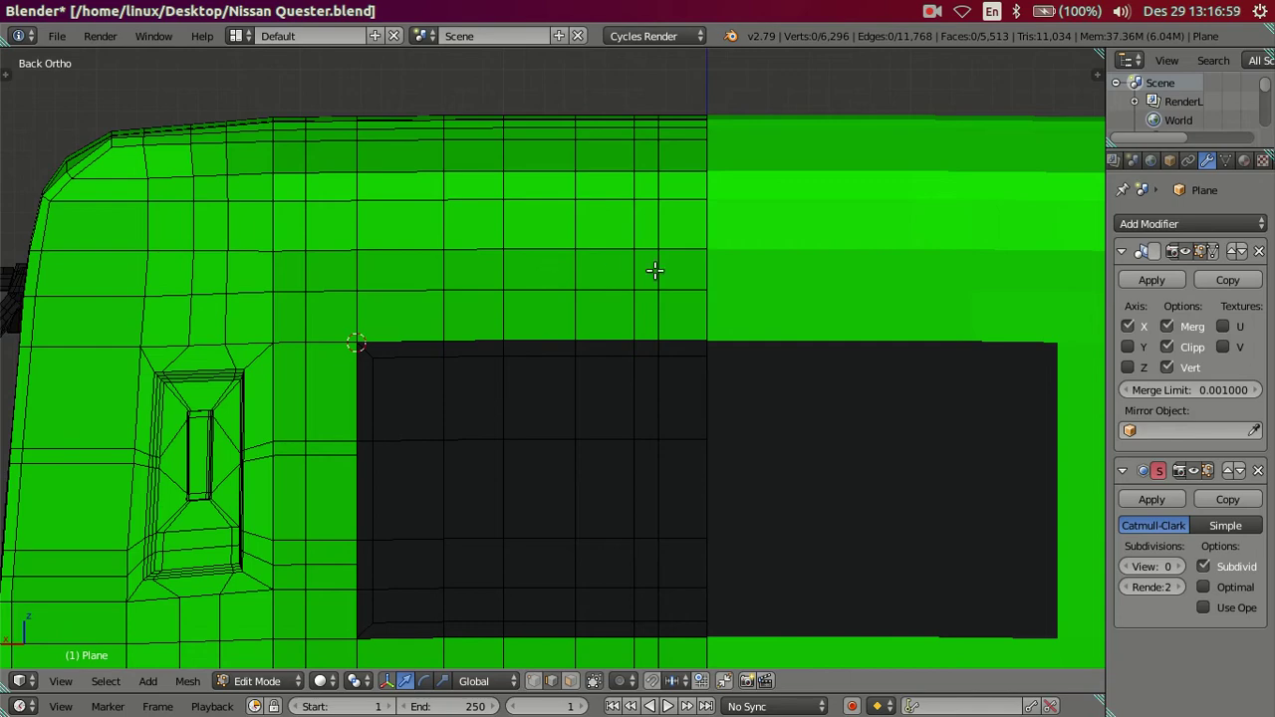
Step: Switch to face select on the roof and bring up the truck reference photo
mouse_move(502, 240)
middle_mouse_down("shift")
mouse_move(464, 302)
mouse_move(474, 347)
mouse_move(721, 335)
middle_mouse_up("shift")
scroll(474, 348, "down", 3)
mouse_move(534, 360)
middle_mouse_down()
mouse_move(549, 387)
mouse_move(532, 441)
middle_mouse_up()
left_click(570, 682)
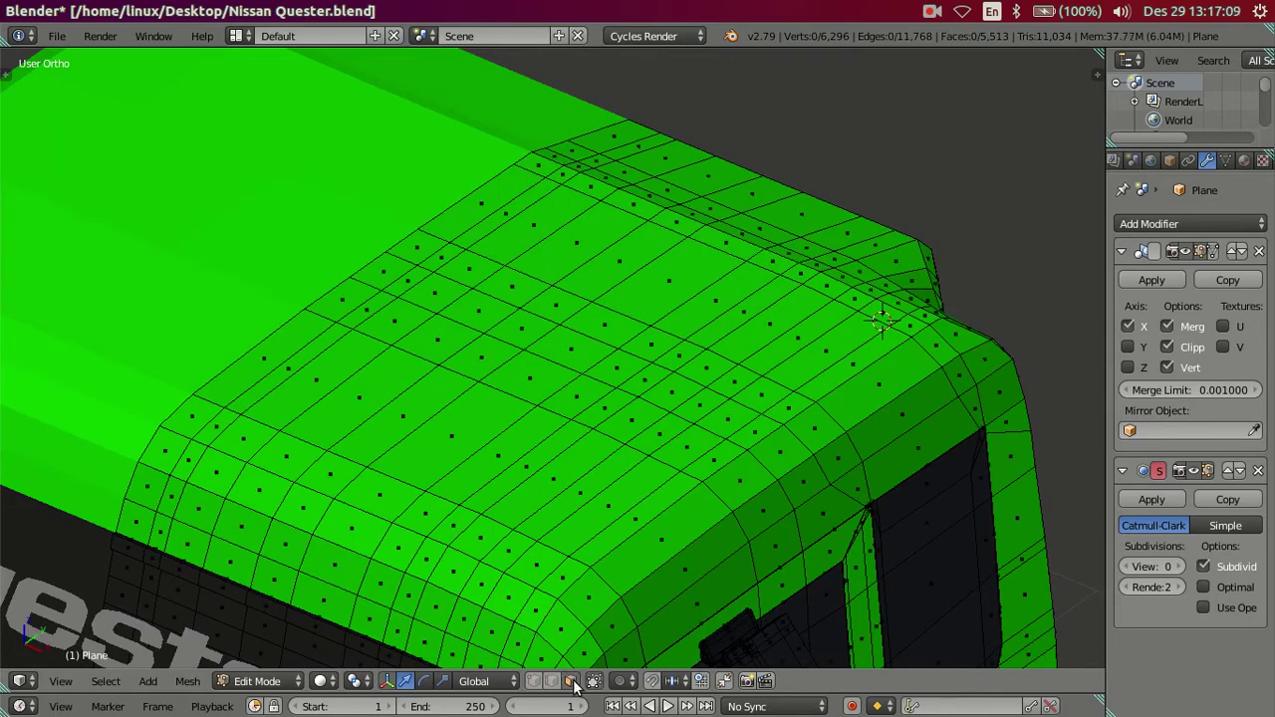
middle_click_drag(648, 486, 627, 477)
mouse_move(210, 394)
middle_mouse_down()
mouse_move(199, 412)
mouse_move(240, 355)
middle_mouse_up()
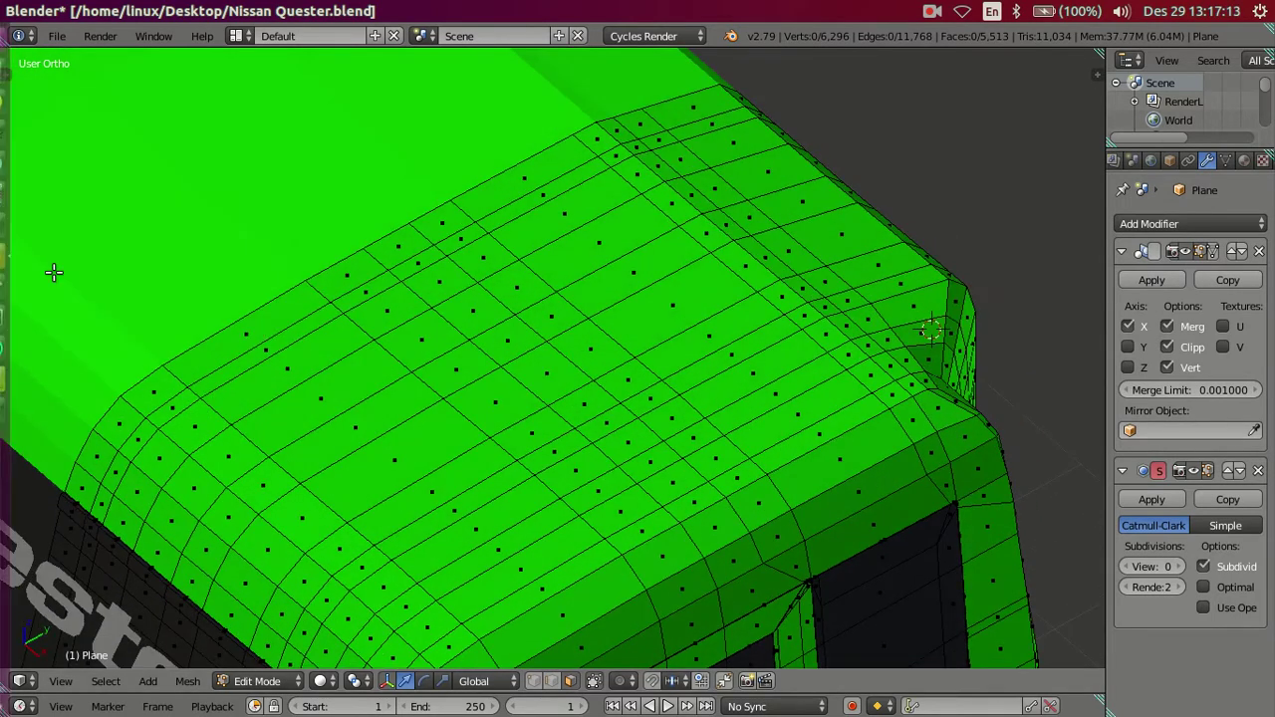
left_click(18, 379)
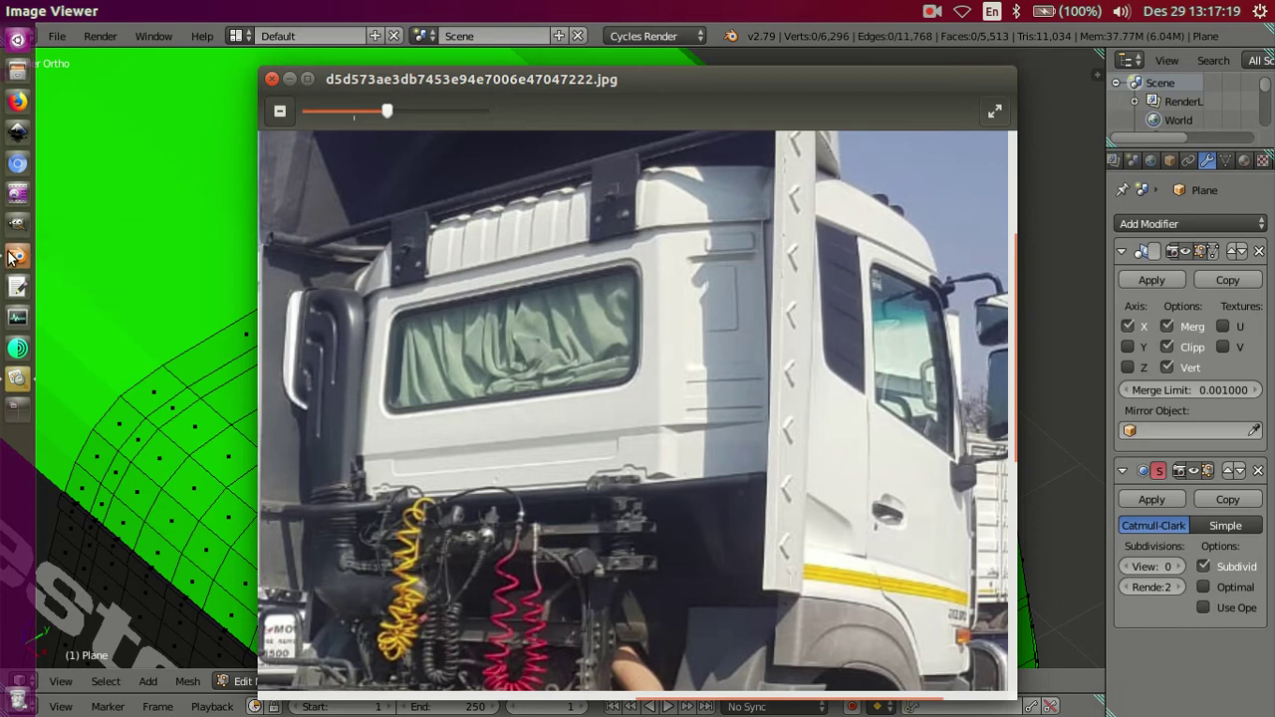
Step: Go back to the cab model, recheck the photo, and orbit until the side window faces forward
left_click(17, 256)
middle_click_drag(660, 390, 515, 305)
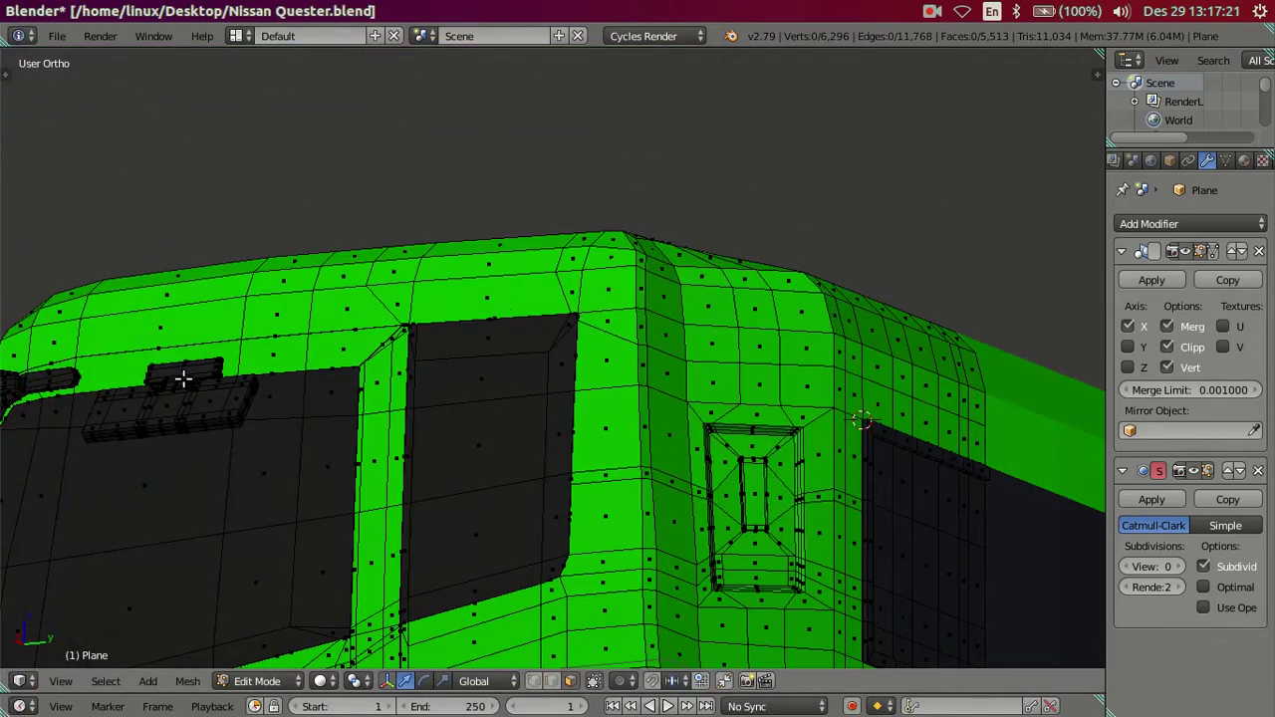
middle_click_drag(4, 389, 2, 450)
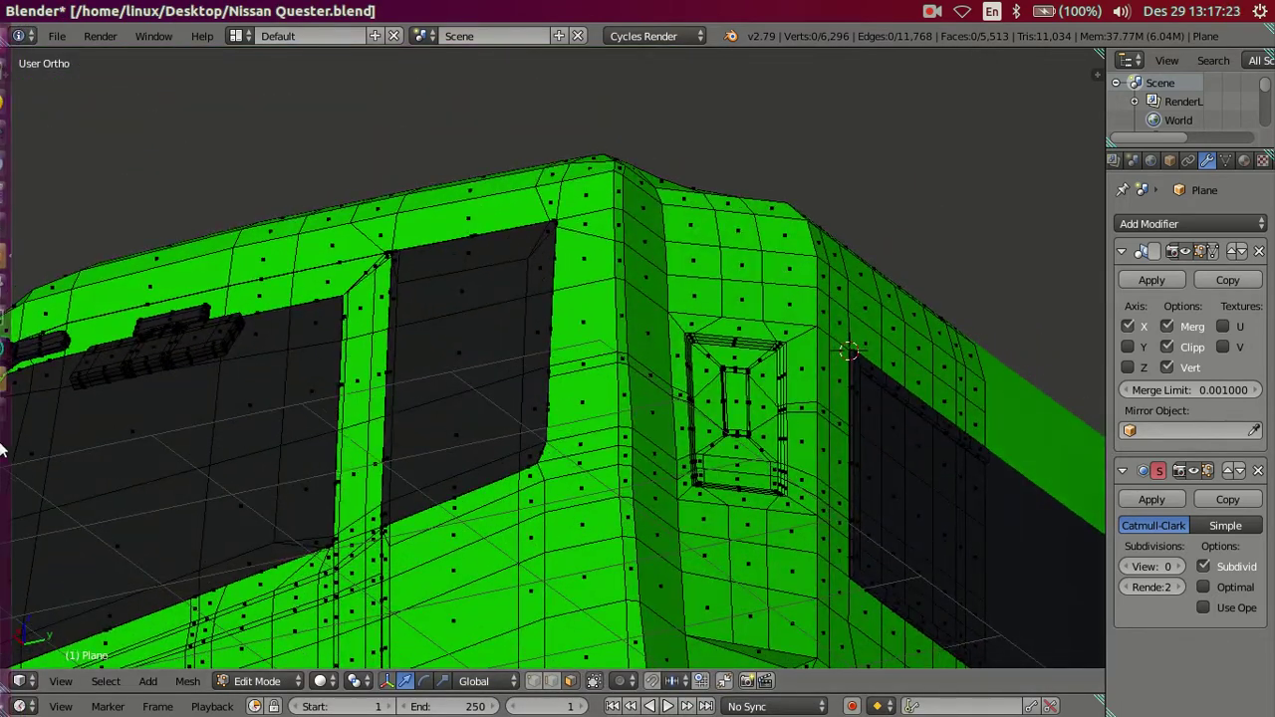
left_click(14, 385)
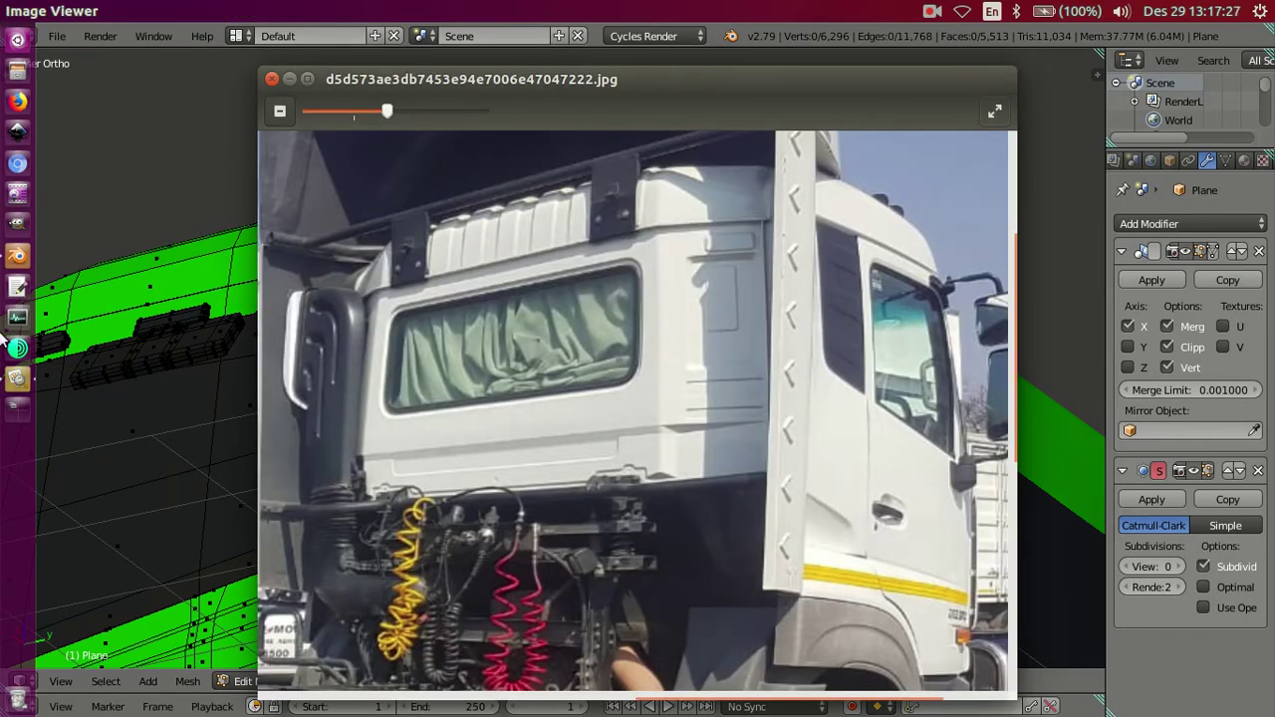
left_click(18, 257)
mouse_move(1053, 507)
middle_mouse_down()
mouse_move(803, 447)
mouse_move(608, 474)
mouse_move(650, 412)
middle_mouse_up()
mouse_move(428, 311)
middle_mouse_down()
mouse_move(502, 314)
mouse_move(495, 233)
mouse_move(501, 339)
mouse_move(540, 348)
mouse_move(589, 329)
mouse_move(529, 365)
mouse_move(508, 402)
middle_mouse_up()
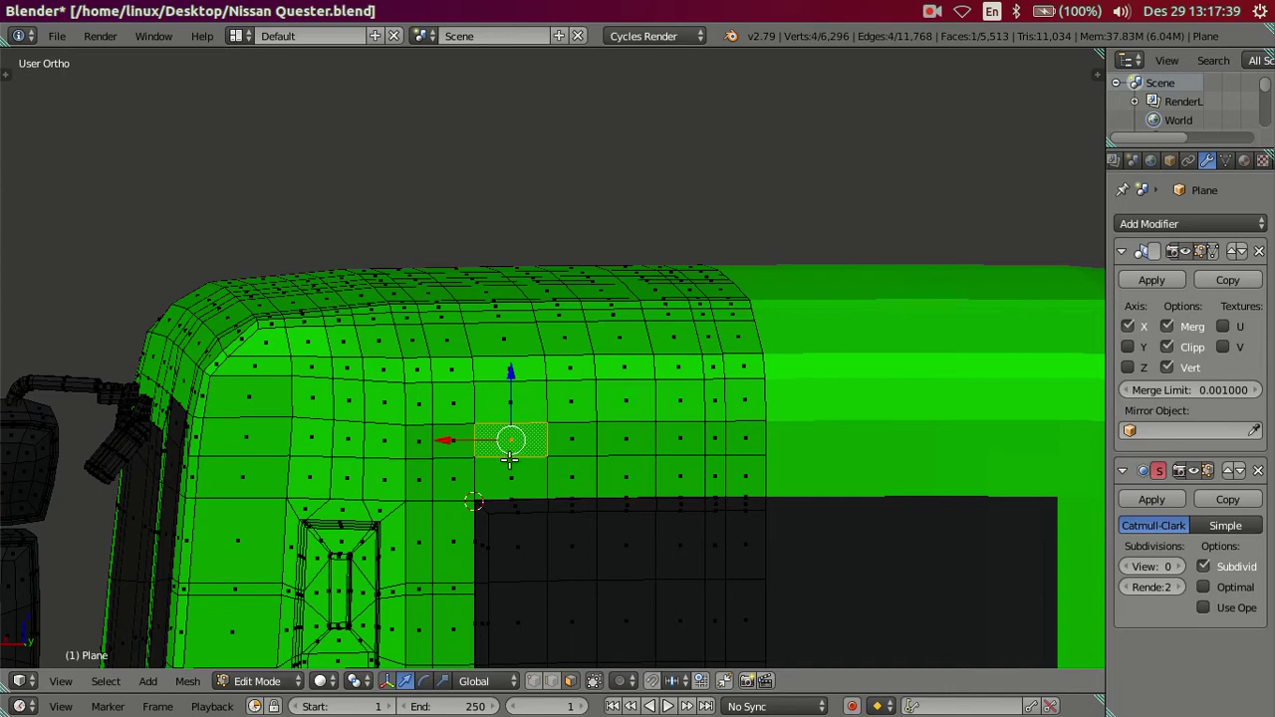
Step: Select three parallel face loops running over the cab roof
key("g")
right_click(570, 474)
middle_click_drag(571, 474, 623, 480)
right_click(394, 234, "alt+shift")
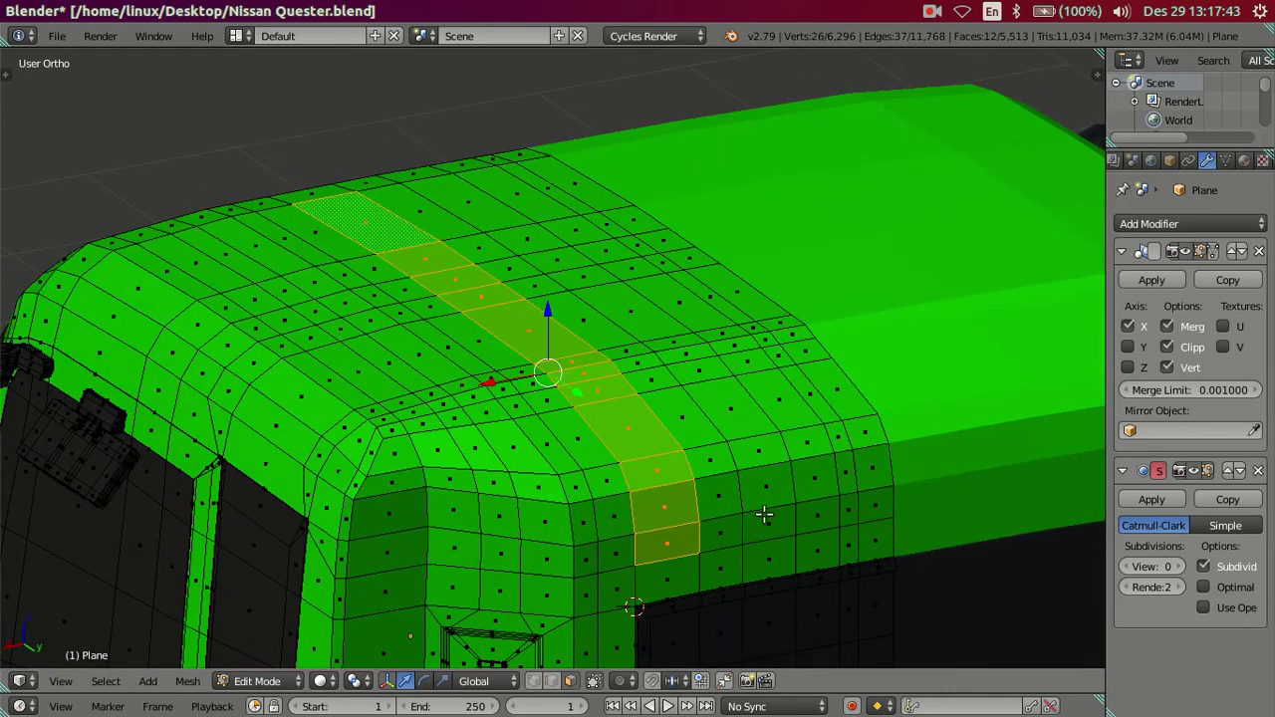
right_click(768, 524, "shift")
right_click(464, 204, "alt+shift")
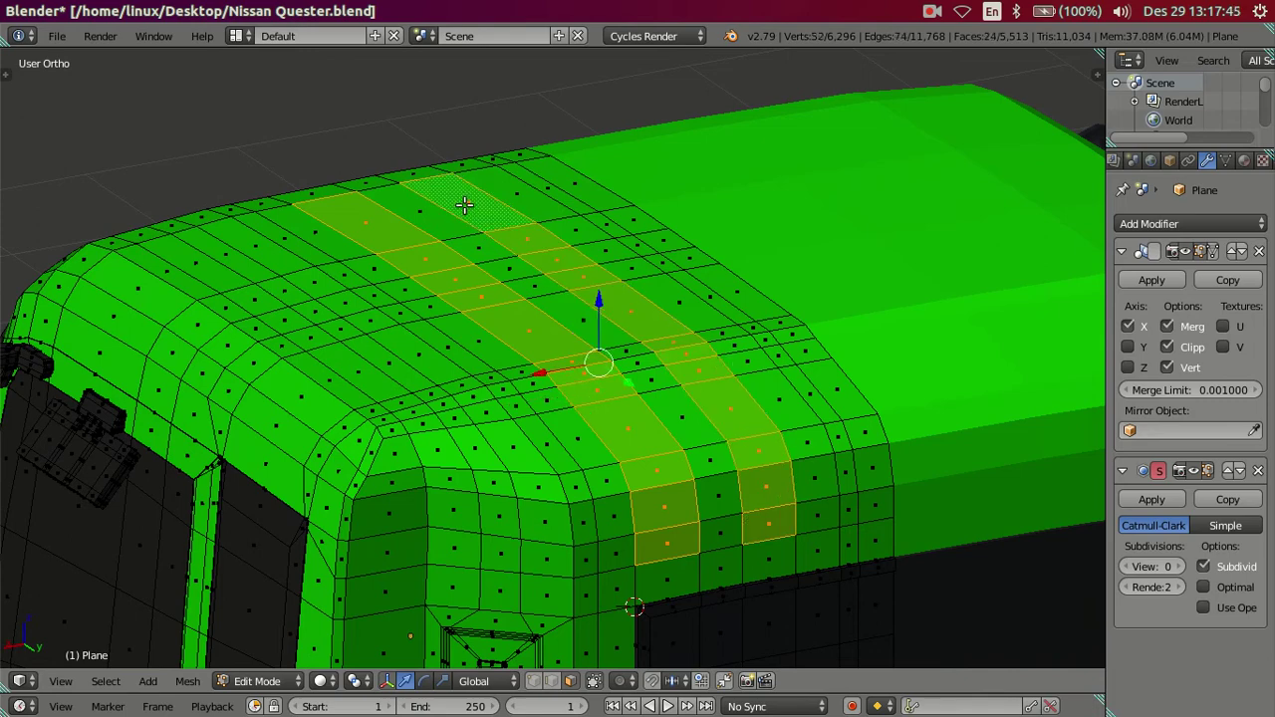
right_click(563, 180, "shift")
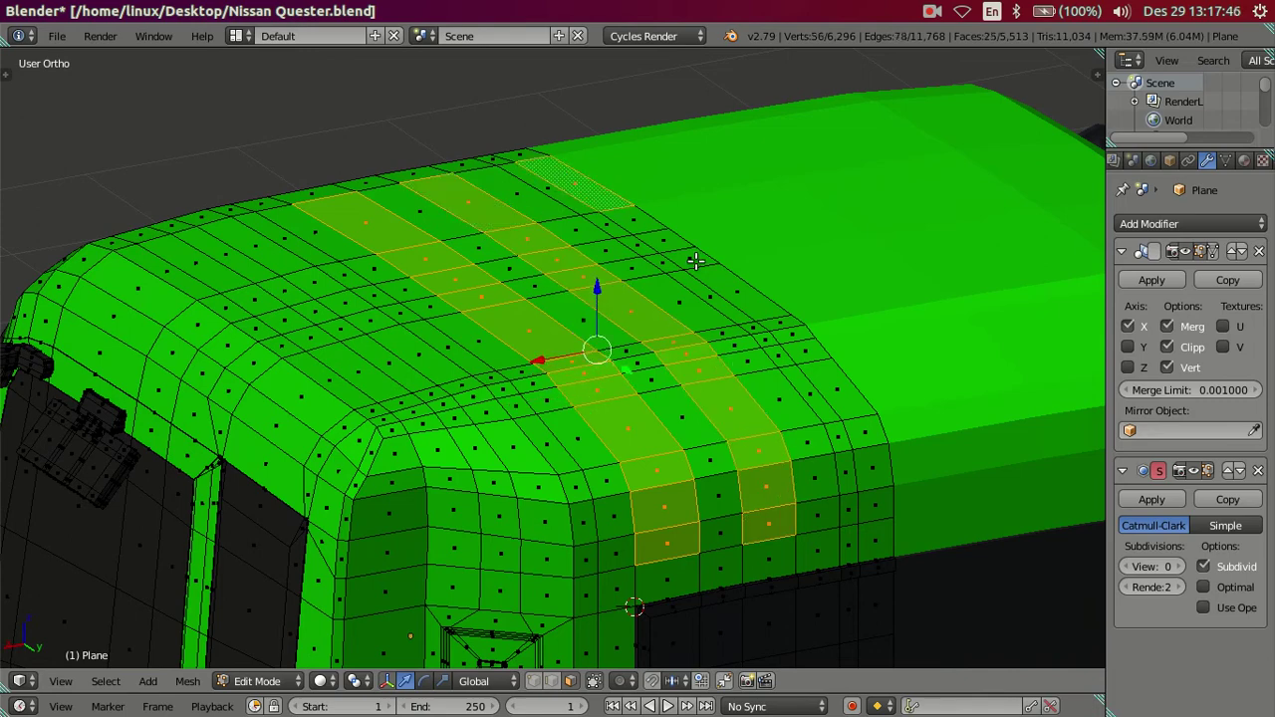
right_click(874, 505, "alt+shift")
Step: Orbit and zoom to view the selected roof strips from the front and at an angle
mouse_move(807, 468)
middle_mouse_down()
mouse_move(763, 560)
mouse_move(752, 442)
mouse_move(748, 478)
mouse_move(558, 518)
mouse_move(438, 501)
mouse_move(299, 445)
mouse_move(370, 388)
mouse_move(419, 428)
mouse_move(438, 426)
mouse_move(432, 498)
mouse_move(434, 473)
middle_mouse_up()
scroll(506, 492, "up", 2)
scroll(505, 490, "down", 3)
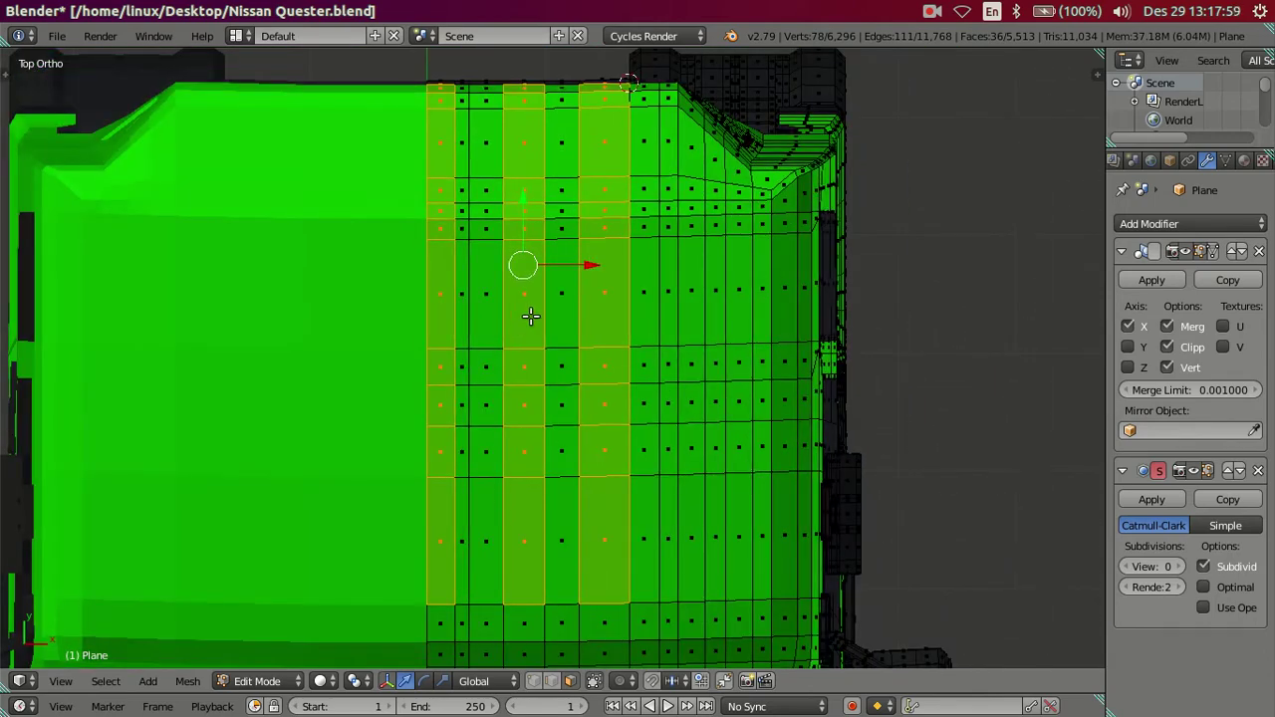
mouse_move(529, 395)
middle_mouse_down()
mouse_move(447, 262)
mouse_move(641, 421)
middle_mouse_up()
scroll(696, 416, "up", 3)
Step: Extrude the three roof strips and raise them straight up along Z into ribs
key("e")
right_click(747, 336)
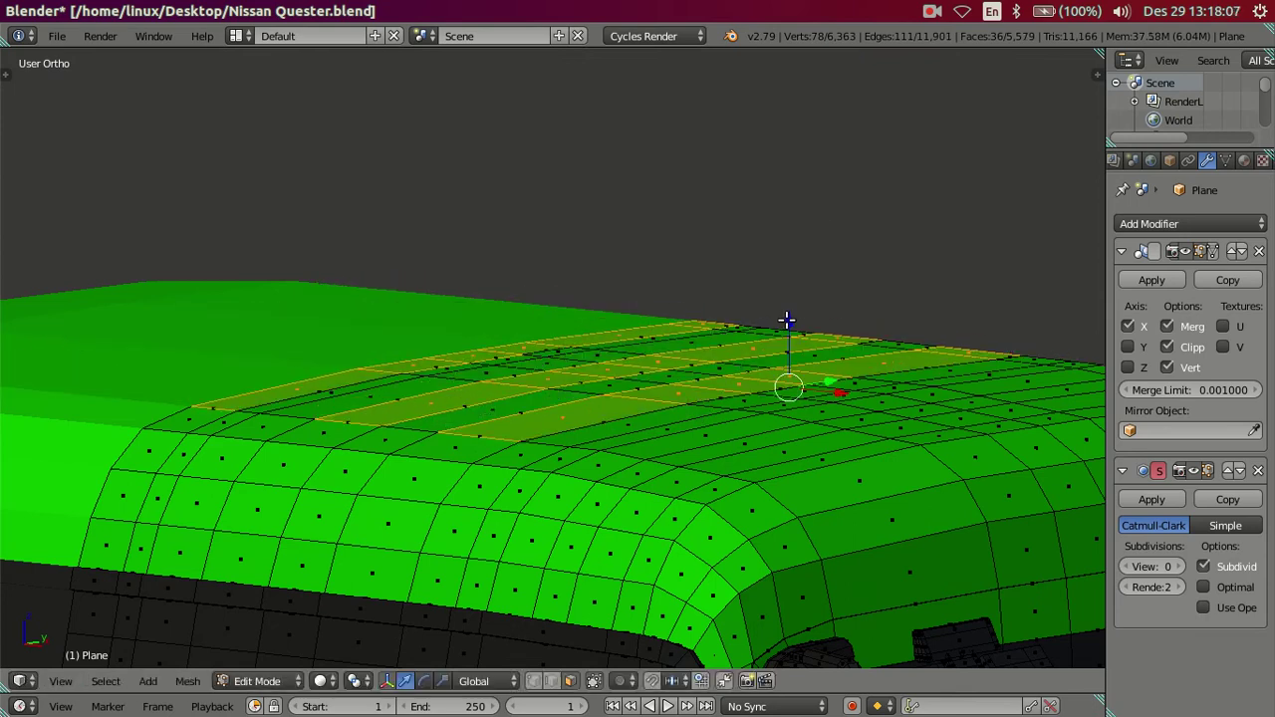
key("g")
key("z")
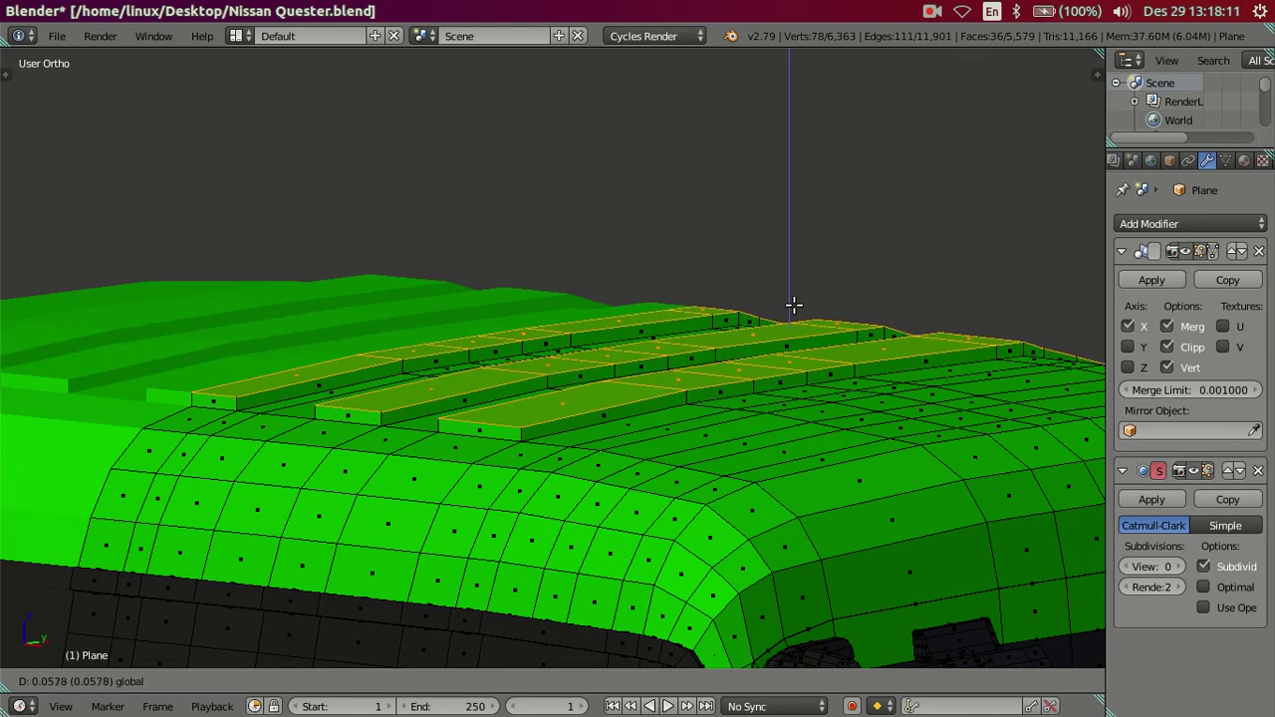
left_click(809, 339)
mouse_move(810, 340)
middle_mouse_down()
mouse_move(702, 418)
mouse_move(635, 389)
middle_mouse_up()
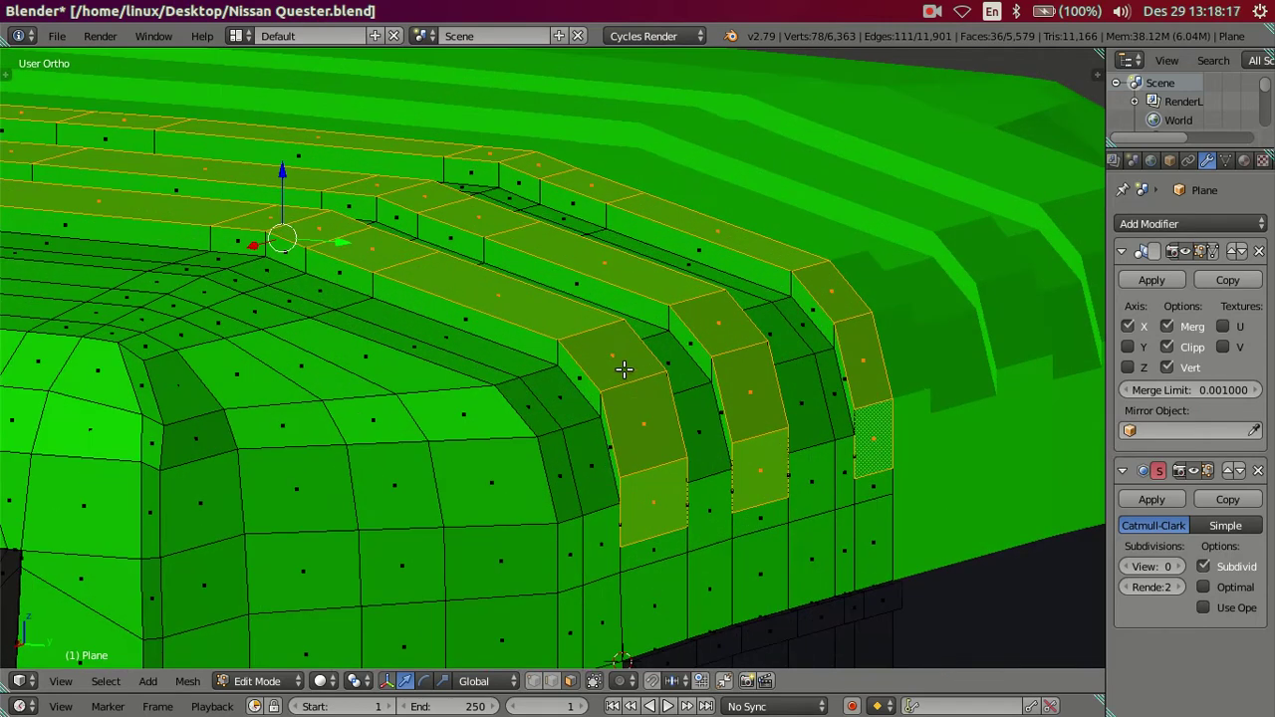
Step: Select the three rib strips down the rear wall and nudge them slightly
right_click(624, 369)
right_click(631, 480, "ctrl")
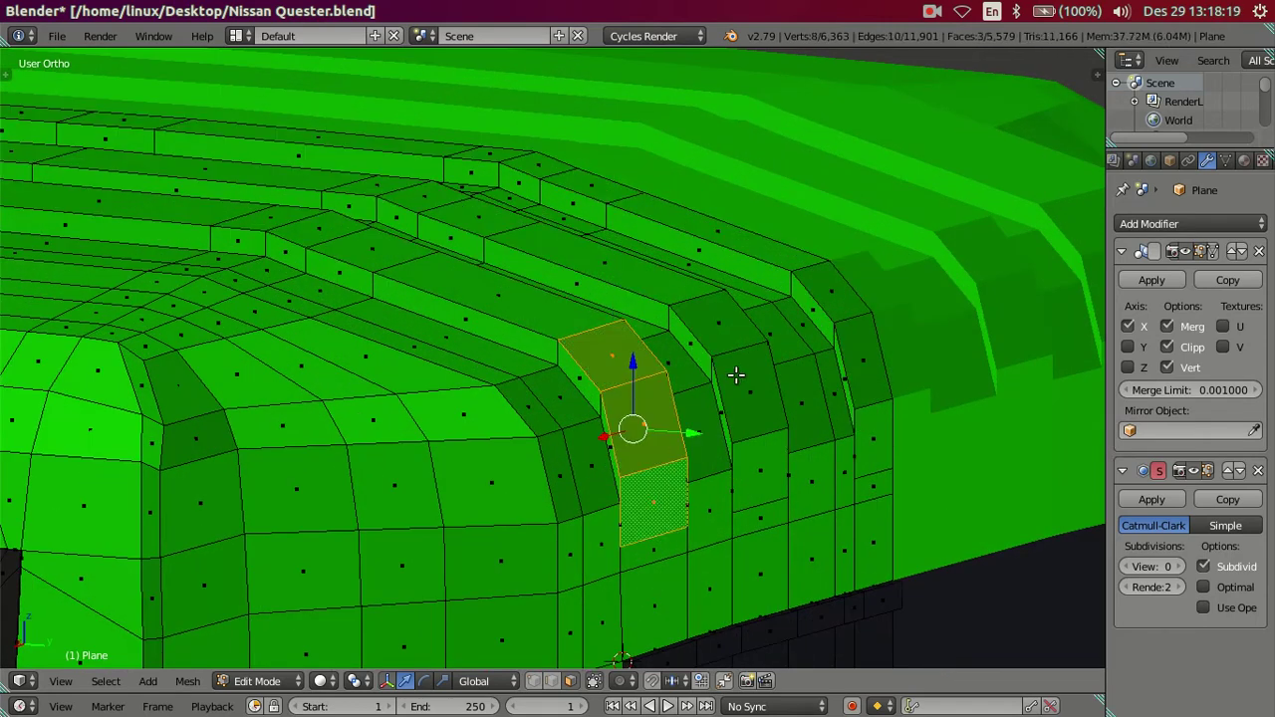
right_click(714, 329, "shift")
right_click(763, 464, "ctrl")
right_click(827, 299, "shift")
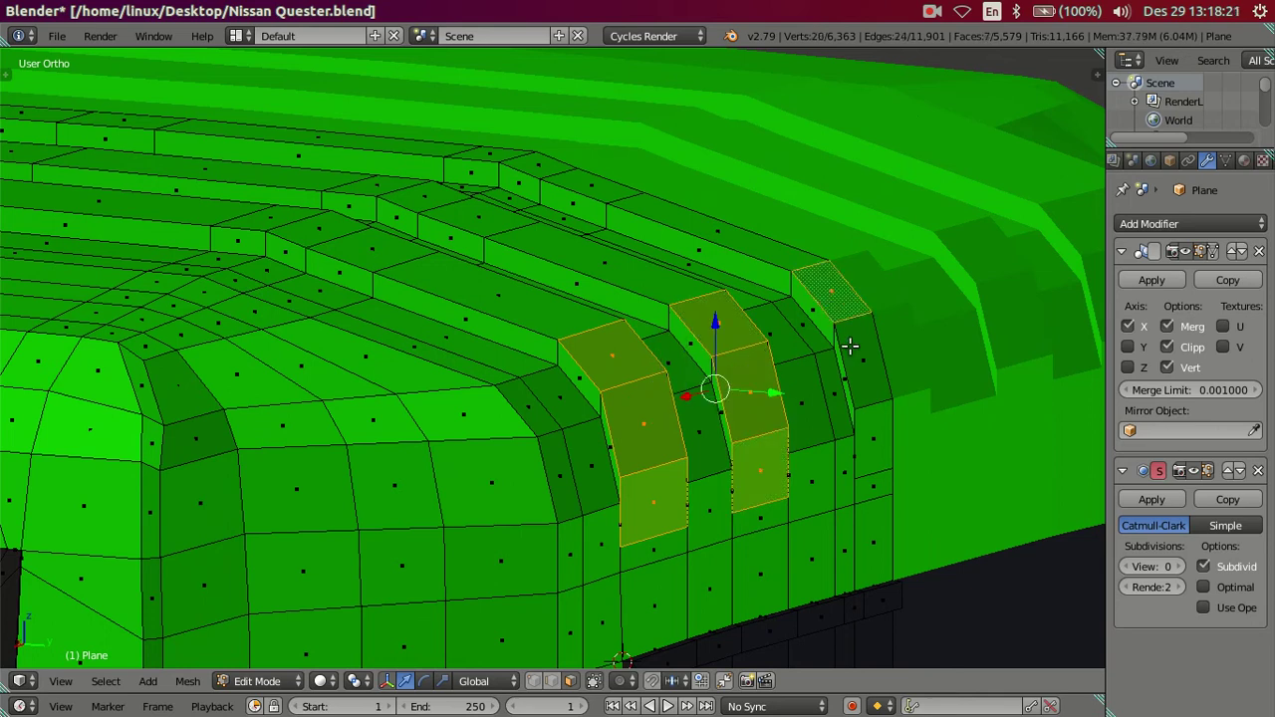
right_click(875, 440, "ctrl")
middle_click_drag(875, 440, 831, 383)
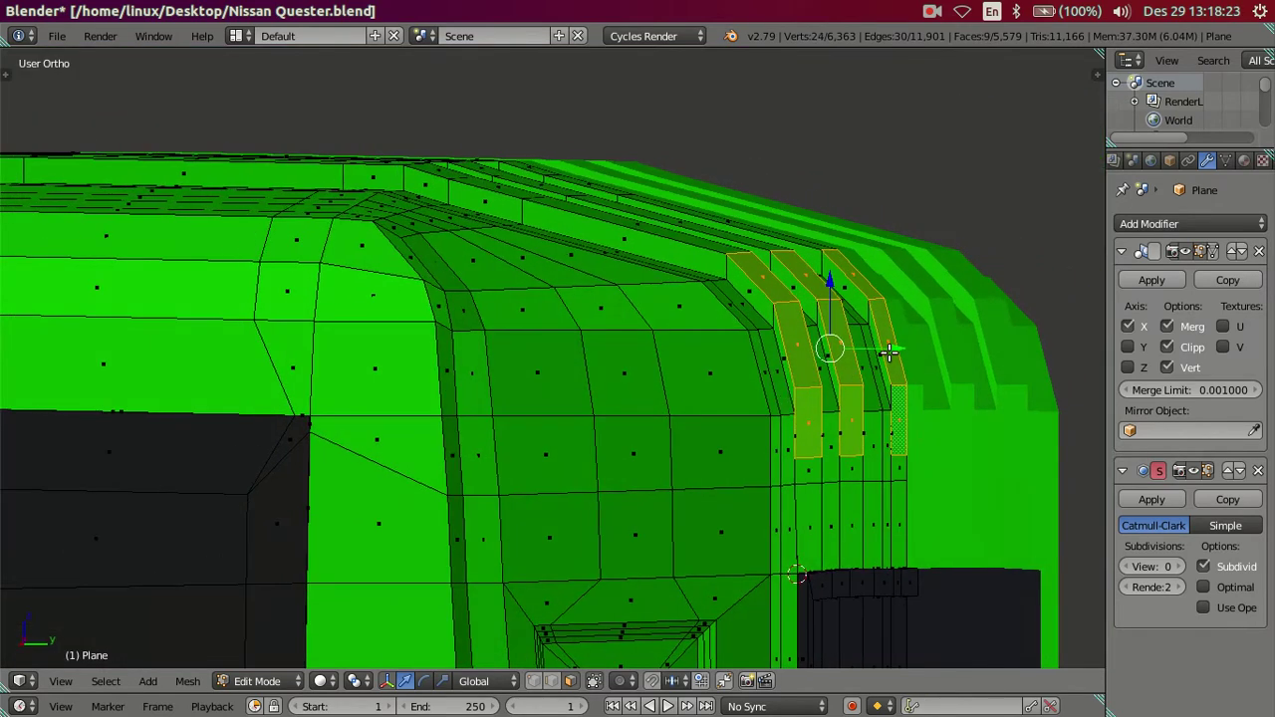
left_click_drag(889, 351, 901, 352)
left_click_drag(842, 271, 840, 287)
Step: Deselect the upper strip faces and lower the three bottom rib faces into the body
left_click(787, 287, "shift")
left_click(823, 284, "shift")
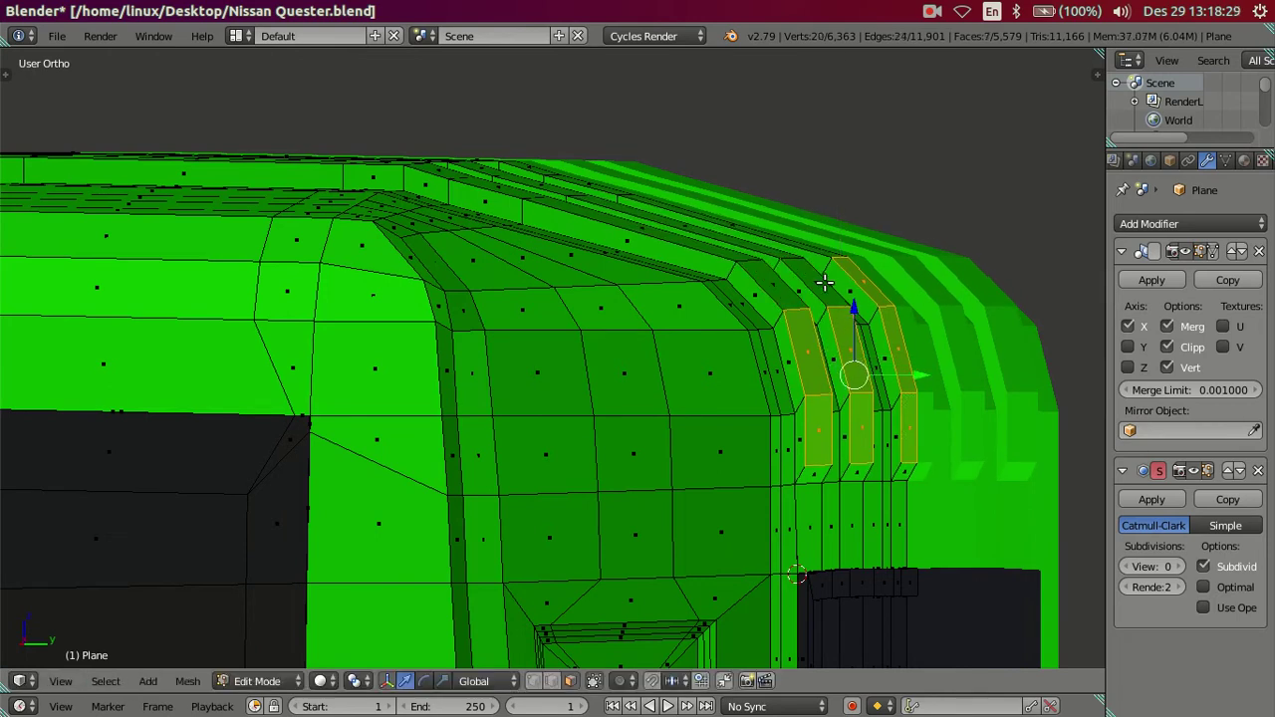
left_click(859, 311, "shift")
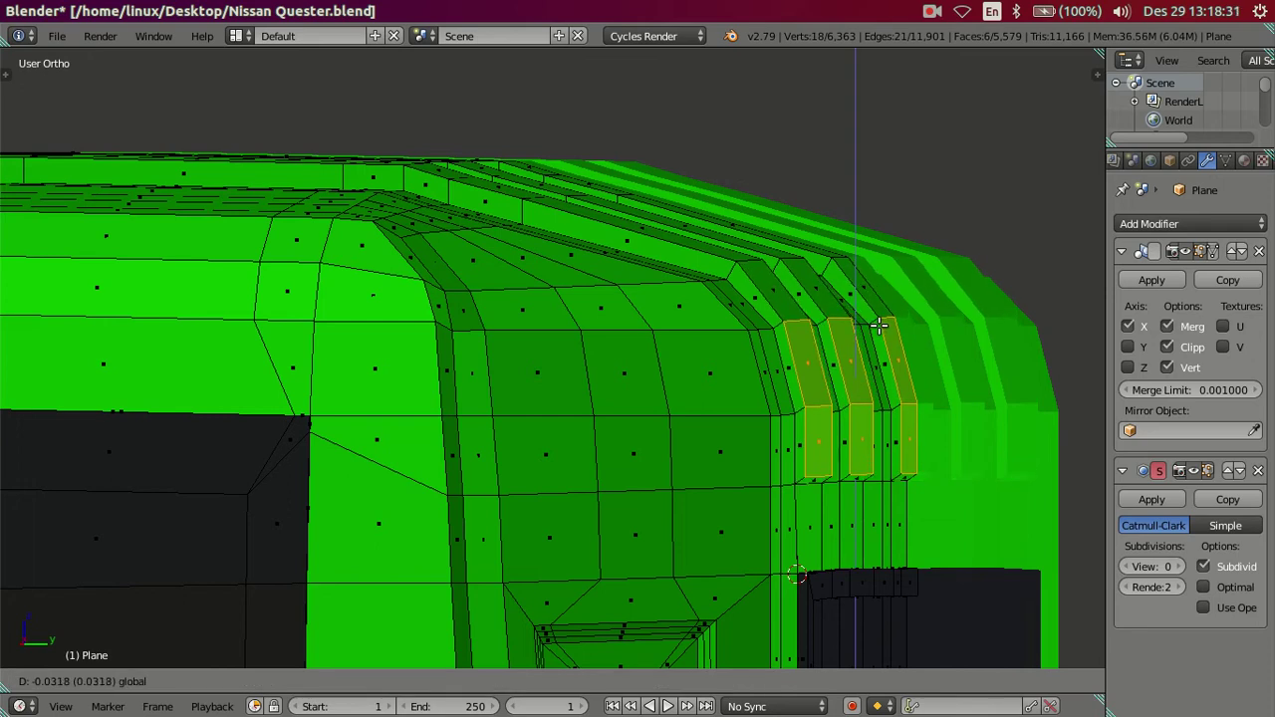
left_click_drag(909, 393, 912, 391)
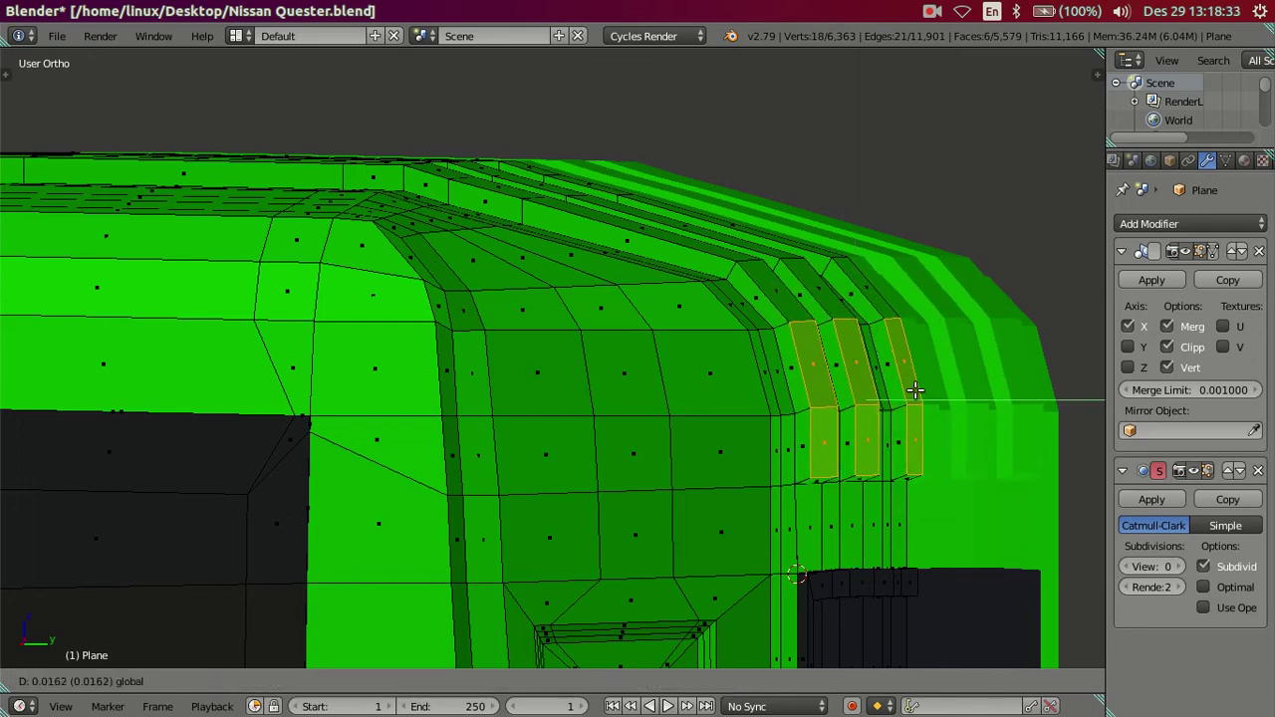
left_click(819, 369, "shift")
left_click(864, 344, "shift")
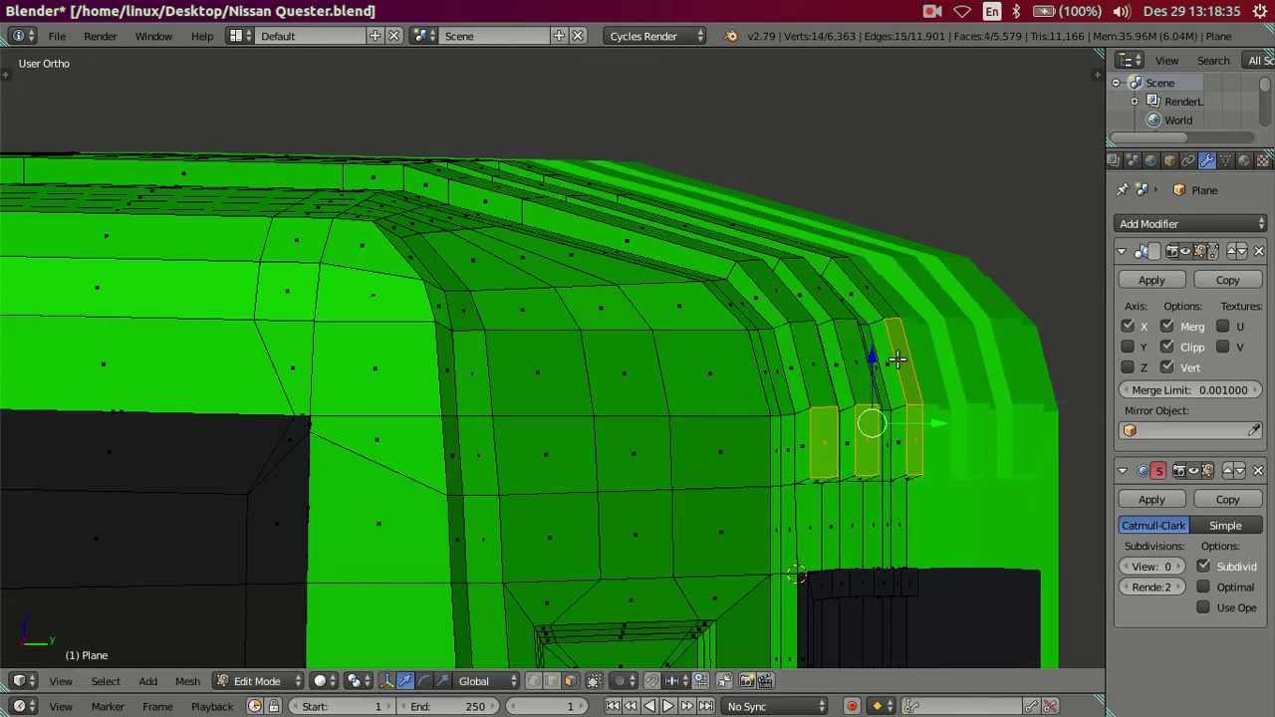
left_click(890, 384, "shift")
left_click_drag(868, 374, 882, 378)
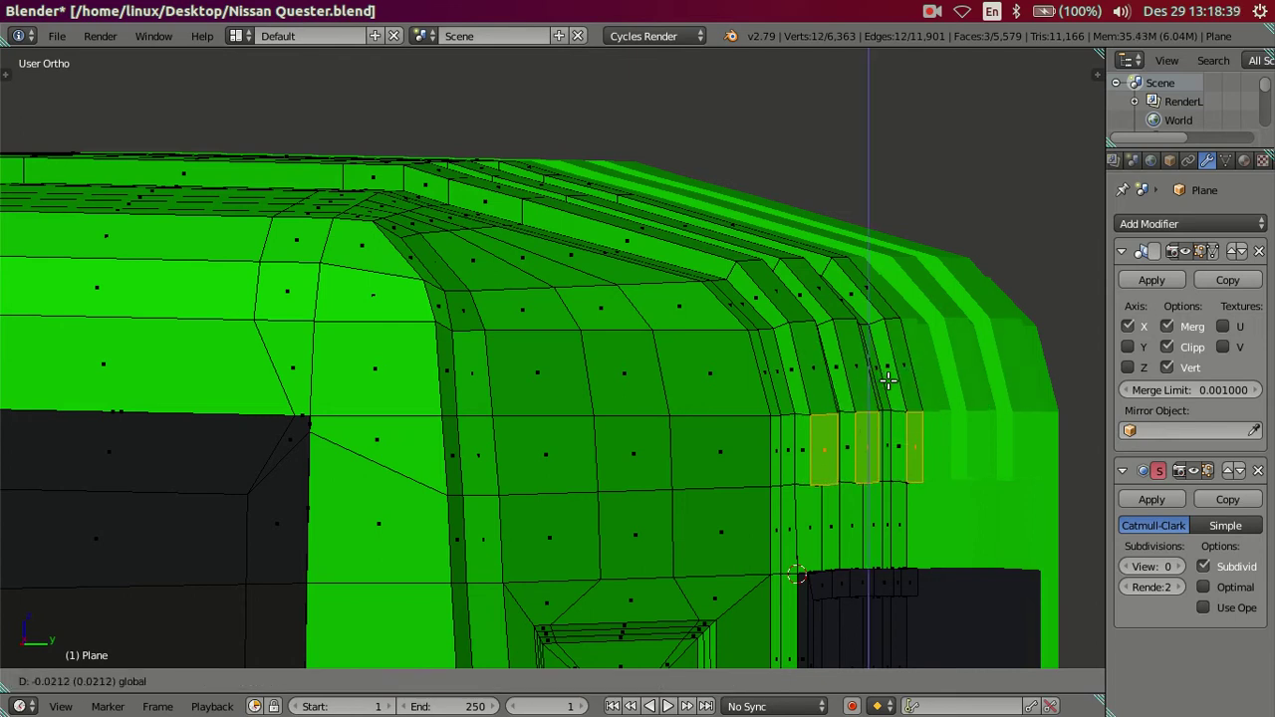
left_click_drag(885, 378, 874, 375)
key("a")
mouse_move(873, 375)
middle_mouse_down()
mouse_move(720, 406)
mouse_move(614, 367)
mouse_move(580, 379)
mouse_move(770, 447)
mouse_move(674, 398)
mouse_move(631, 478)
mouse_move(680, 484)
mouse_move(679, 415)
mouse_move(648, 379)
mouse_move(595, 389)
mouse_move(581, 456)
mouse_move(392, 470)
middle_mouse_up()
scroll(770, 447, "down", 4)
key("Tab")
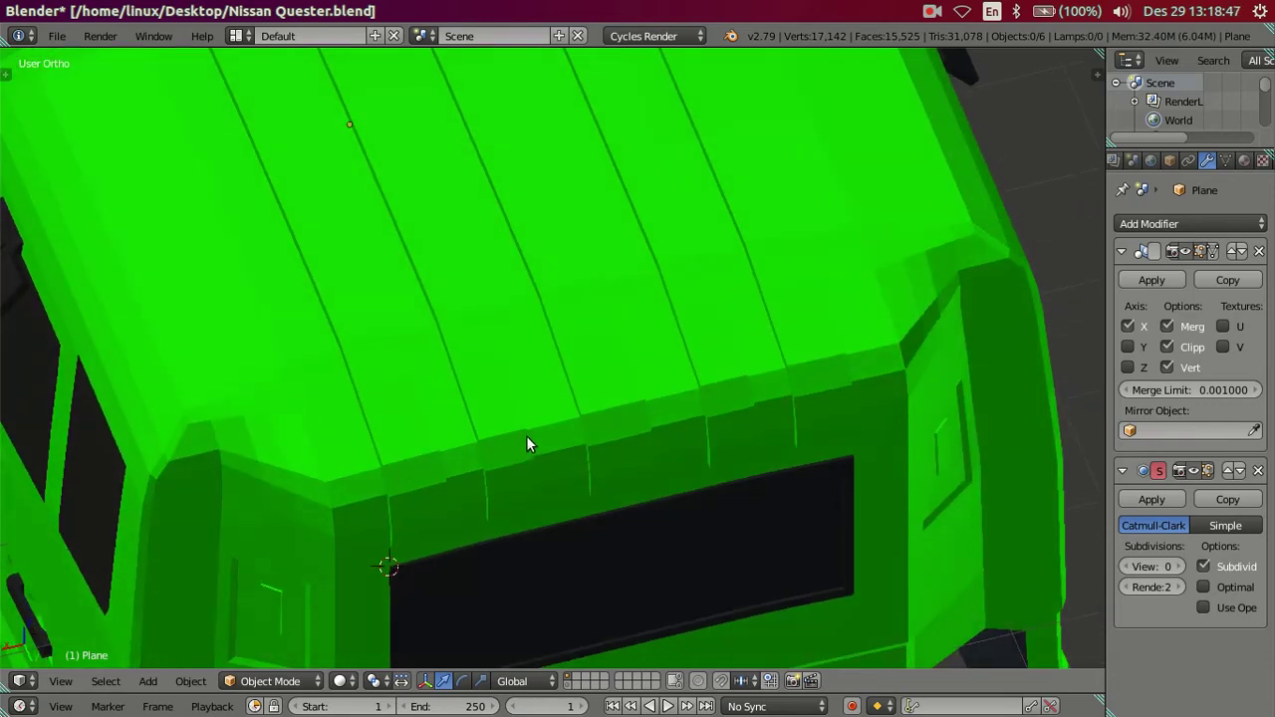
middle_click_drag(696, 434, 911, 484)
left_click(1177, 566)
scroll(878, 522, "down", 4)
key("ctrl+2")
mouse_move(509, 385)
middle_mouse_down()
mouse_move(723, 359)
mouse_move(664, 421)
mouse_move(683, 344)
mouse_move(651, 458)
mouse_move(493, 392)
mouse_move(396, 390)
middle_mouse_up()
scroll(681, 370, "up", 3)
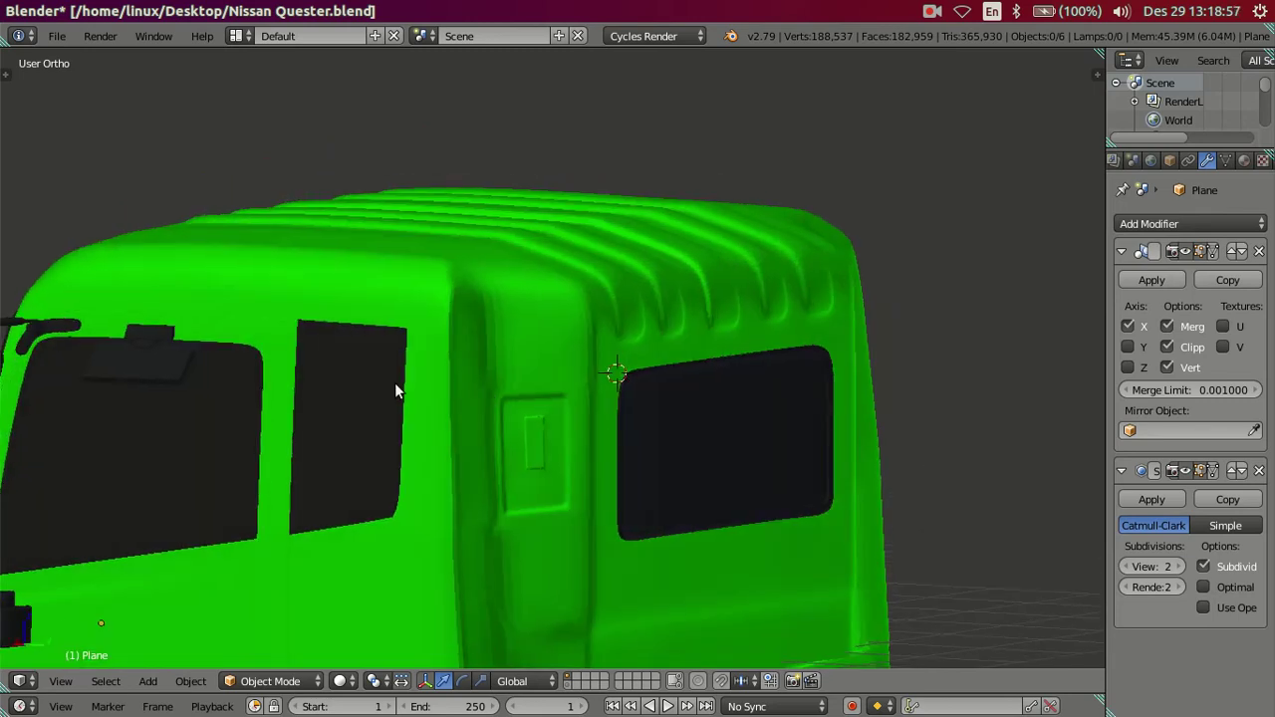
key("ctrl+0")
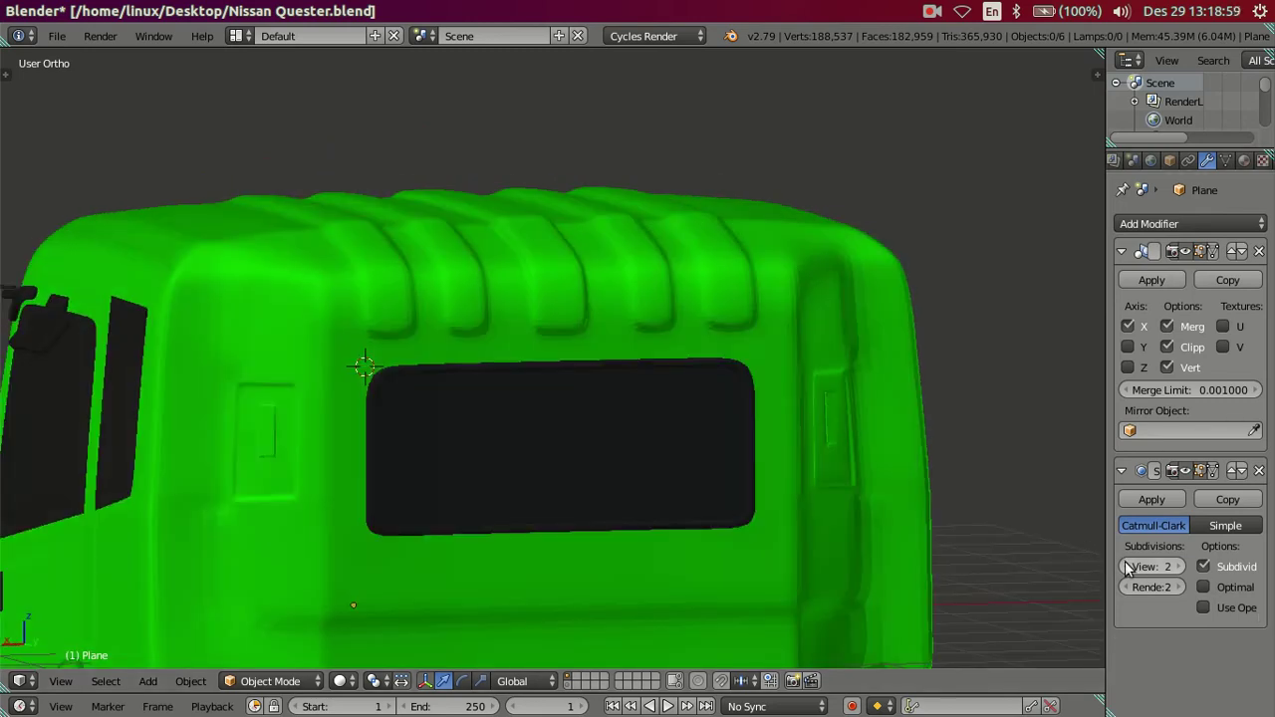
scroll(716, 426, "up", 2)
key("Tab")
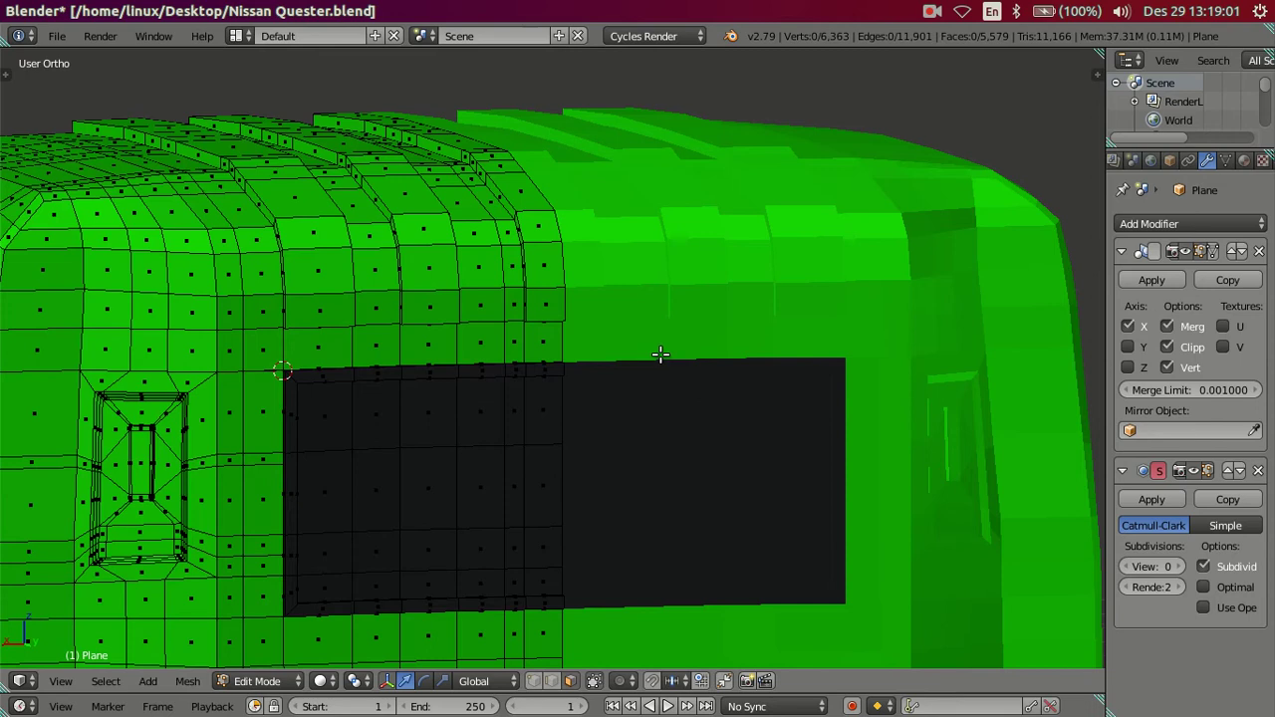
Step: Undo the rib extrusions back to the flat 6,296-vertex roof and switch to edge select
key("ctrl+KP_Add")
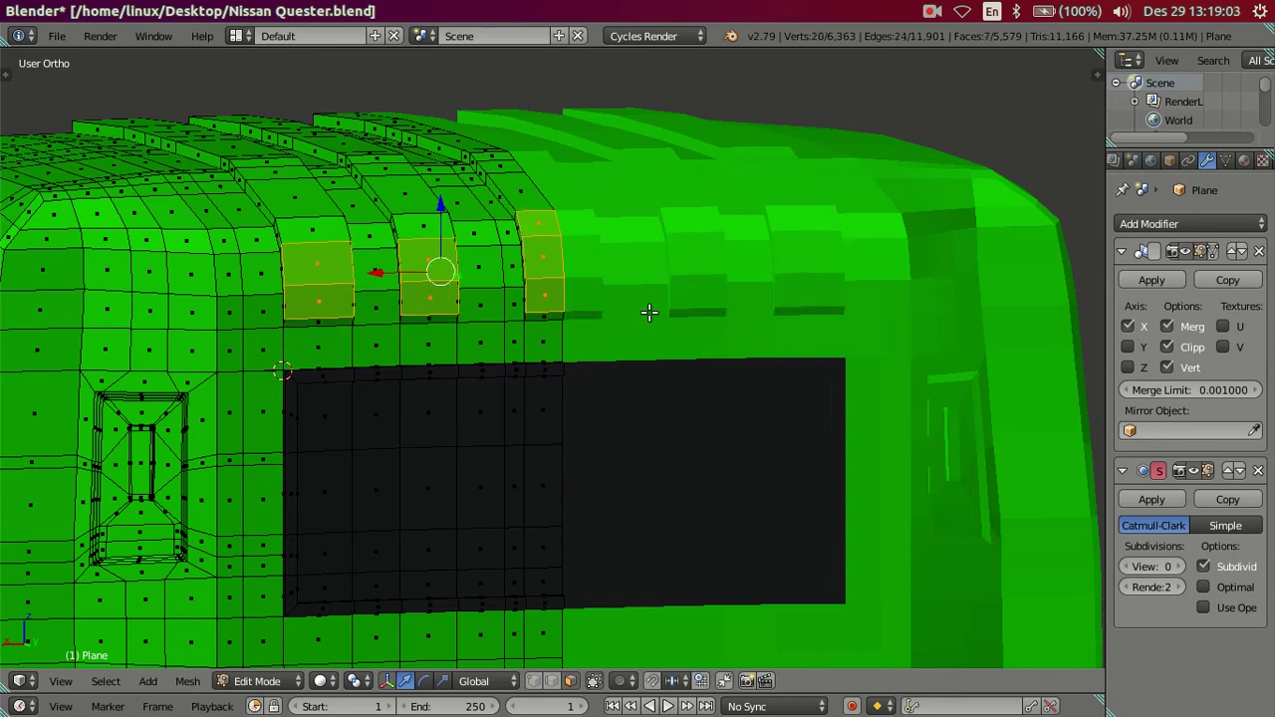
key("ctrl+shift+KP_Add")
key("ctrl+shift+KP_Add")
key("ctrl+shift+KP_Add")
key("ctrl+shift+KP_Add")
key("ctrl+shift+KP_Add")
key("ctrl+shift+KP_Add")
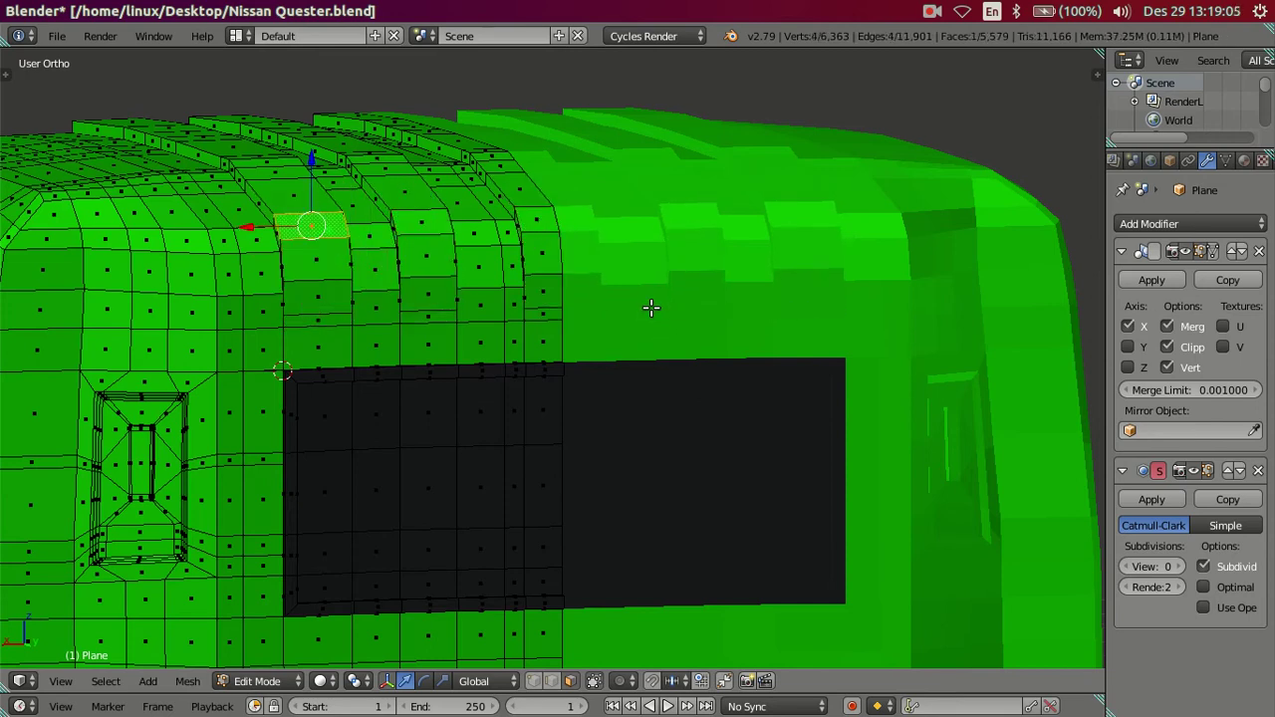
key("ctrl+shift+KP_Add")
key("ctrl+shift+KP_Add")
key("ctrl+shift+KP_Add")
key("ctrl+z")
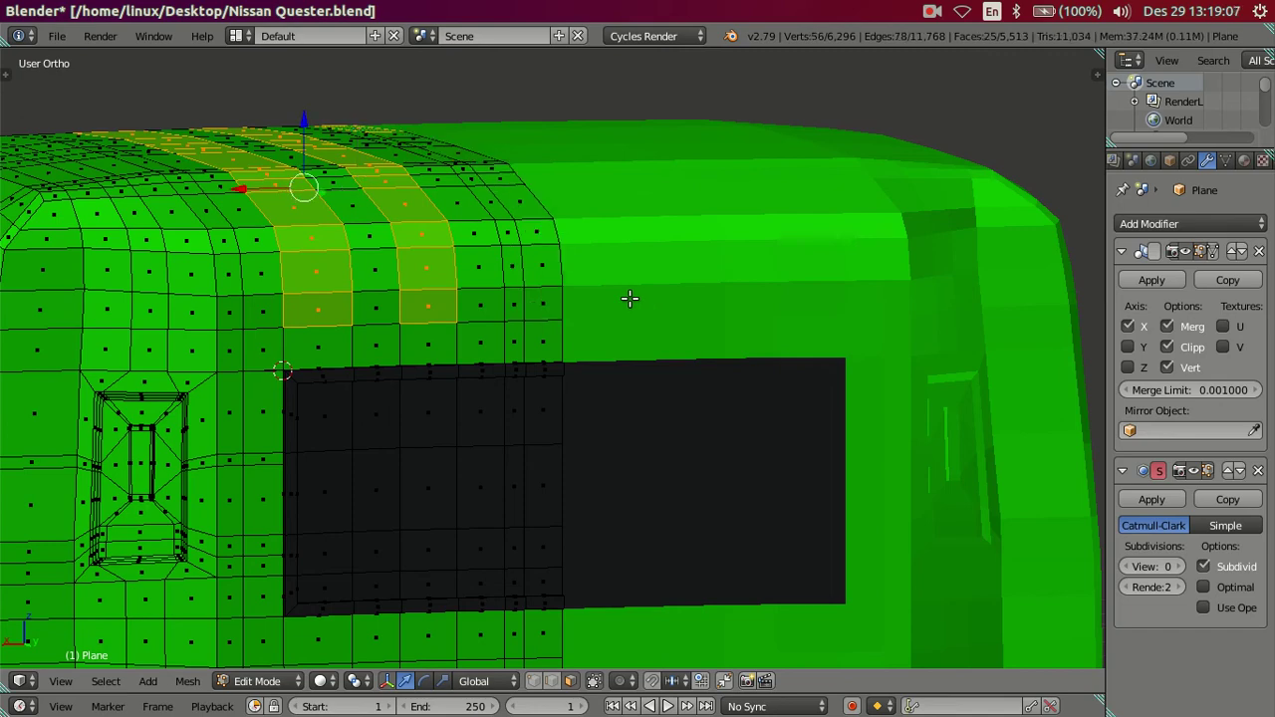
key("a")
scroll(630, 298, "down", 4)
middle_click_drag(526, 336, 660, 457)
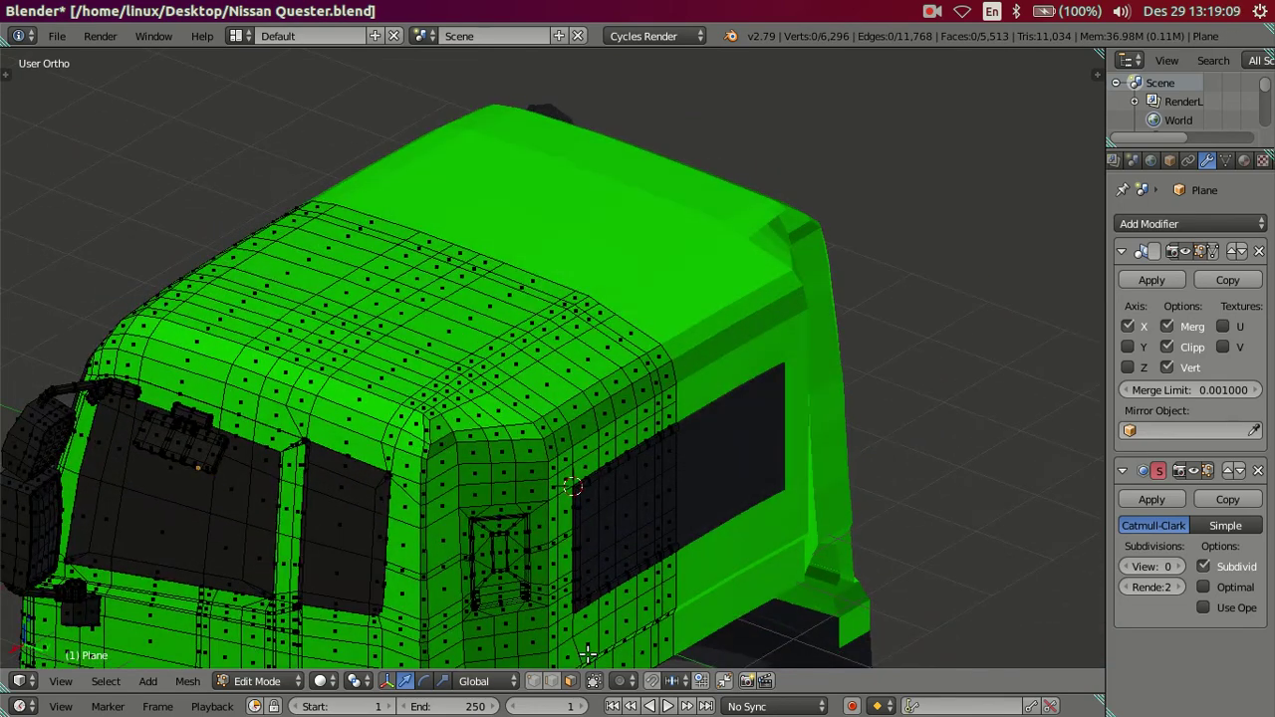
left_click(551, 680)
mouse_move(557, 580)
middle_mouse_down()
mouse_move(705, 349)
mouse_move(641, 433)
mouse_move(642, 390)
mouse_move(672, 364)
mouse_move(646, 339)
mouse_move(623, 348)
middle_mouse_up()
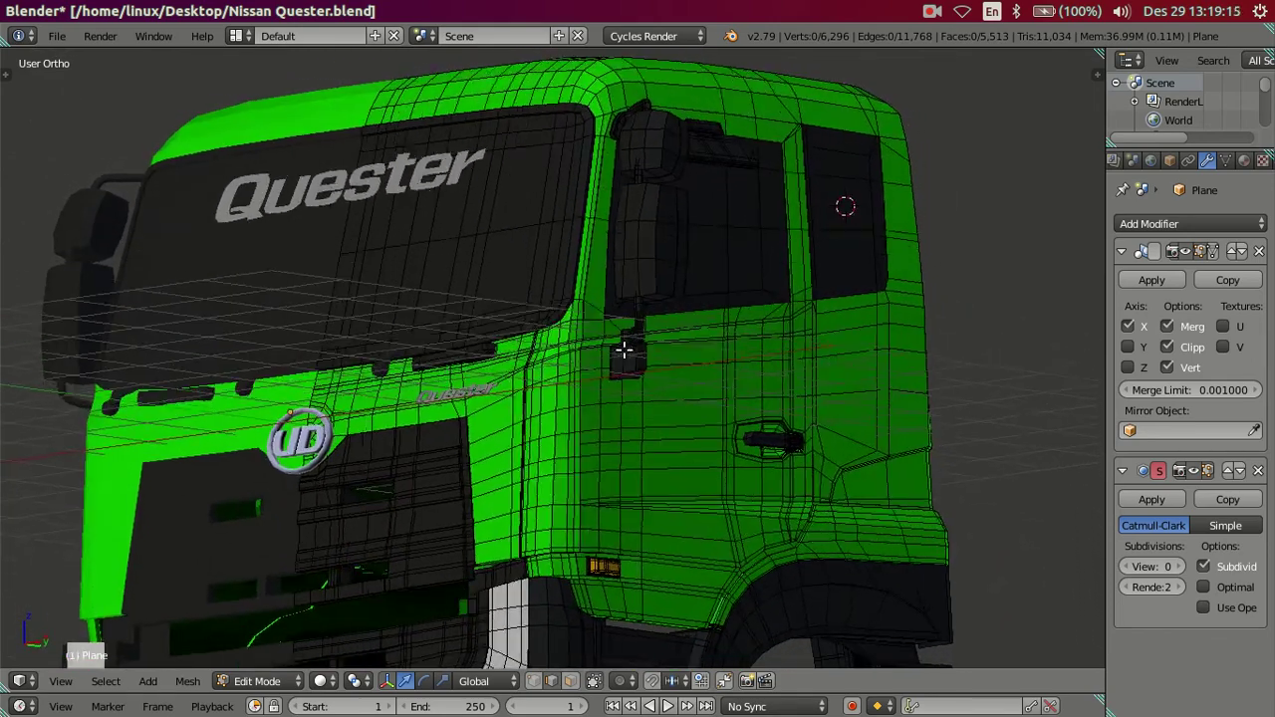
Step: Zoom in on the front wheel in right side view, shown in wireframe
scroll(624, 347, "down", 4)
key("KP_3")
scroll(631, 495, "up", 2)
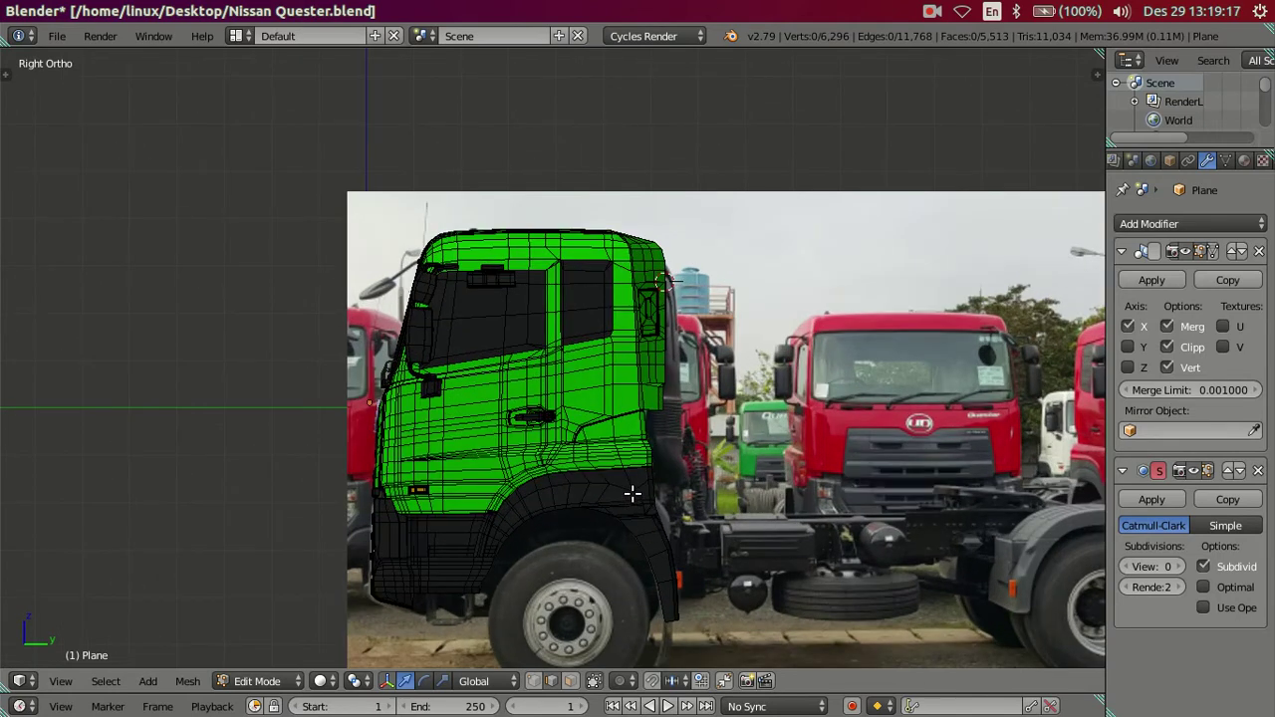
scroll(621, 342, "up", 1)
mouse_move(630, 518)
middle_mouse_down("shift")
mouse_move(620, 342)
mouse_move(597, 291)
mouse_move(603, 332)
middle_mouse_up("shift")
scroll(620, 370, "up", 1)
scroll(620, 365, "up", 1)
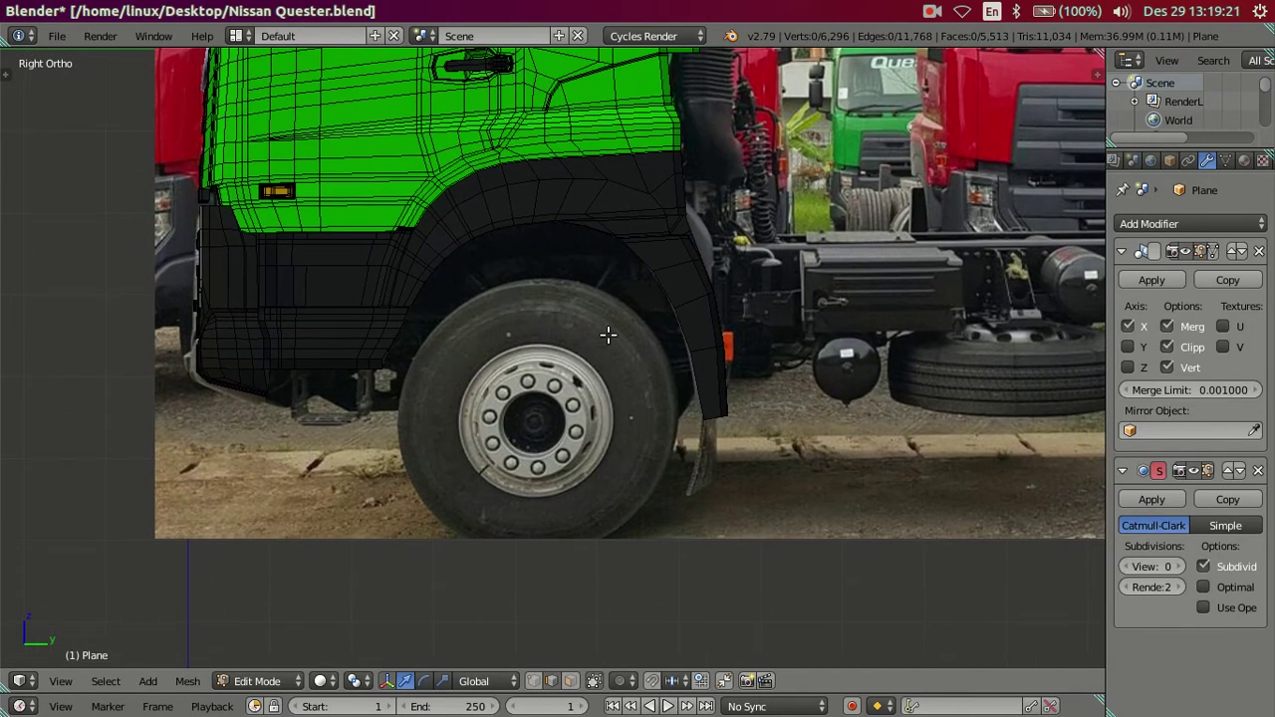
scroll(618, 387, "up", 2)
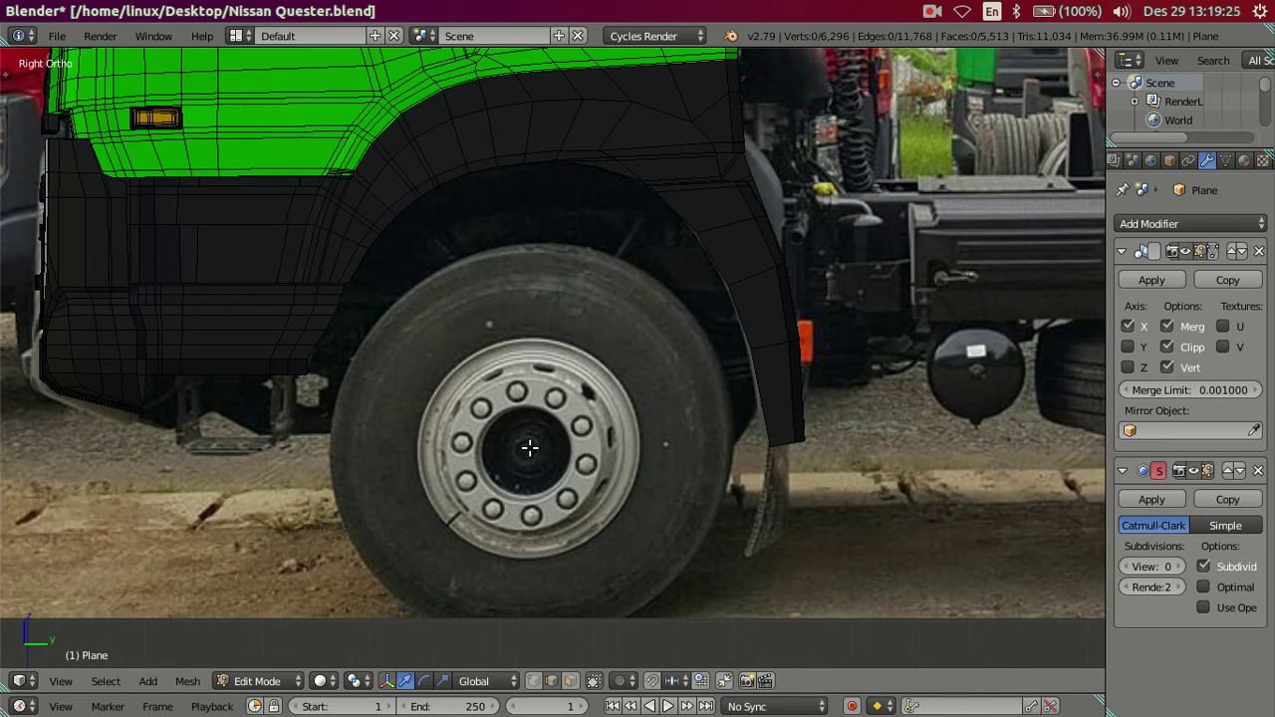
key("z")
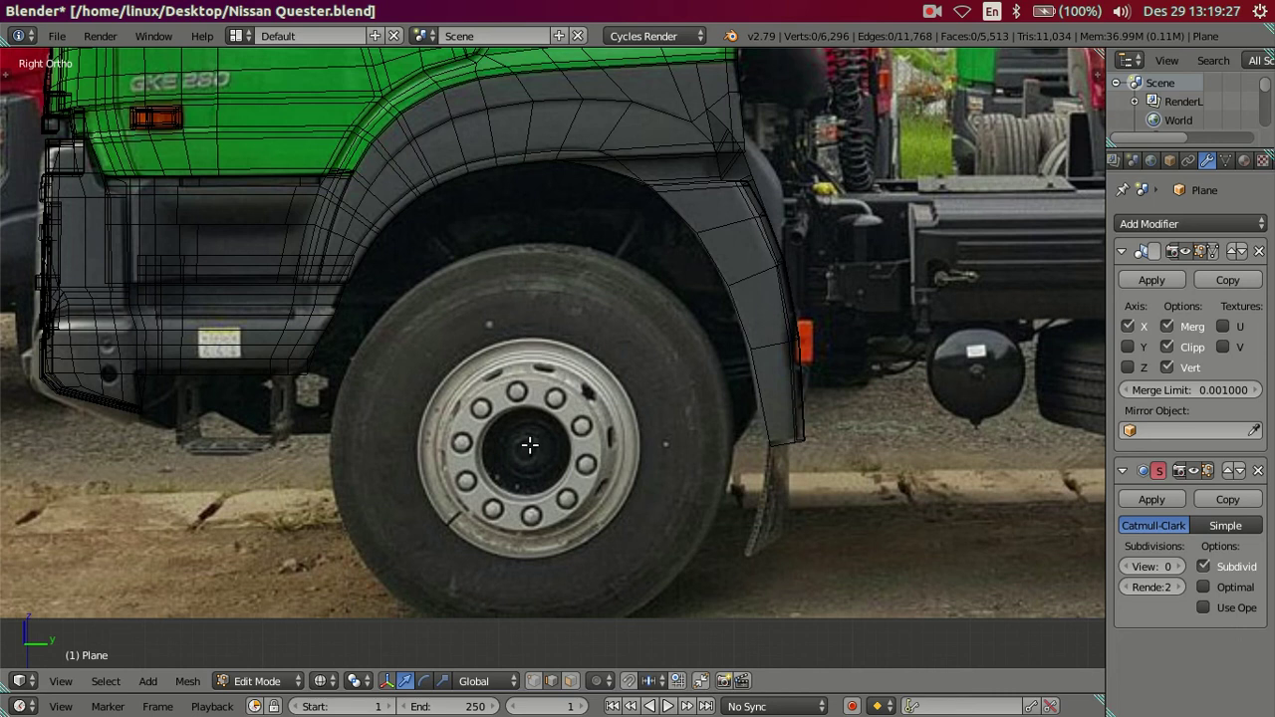
scroll(543, 400, "down", 2)
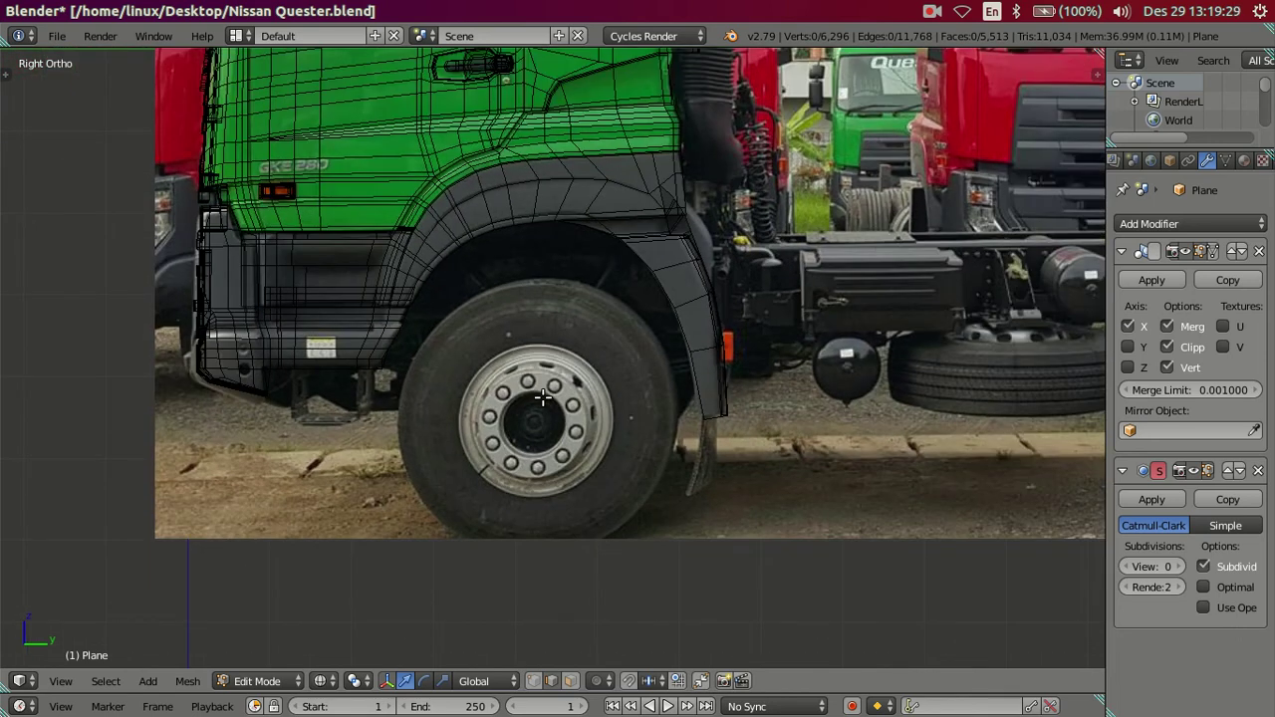
Step: Snap the 3D cursor to the vertex at the mudguard's rear edge
right_click(680, 323)
key("shift+s")
left_click(806, 391)
Step: Deselect all, show the tools panel, and save over Nissan Quester.blend
key("a")
key("t")
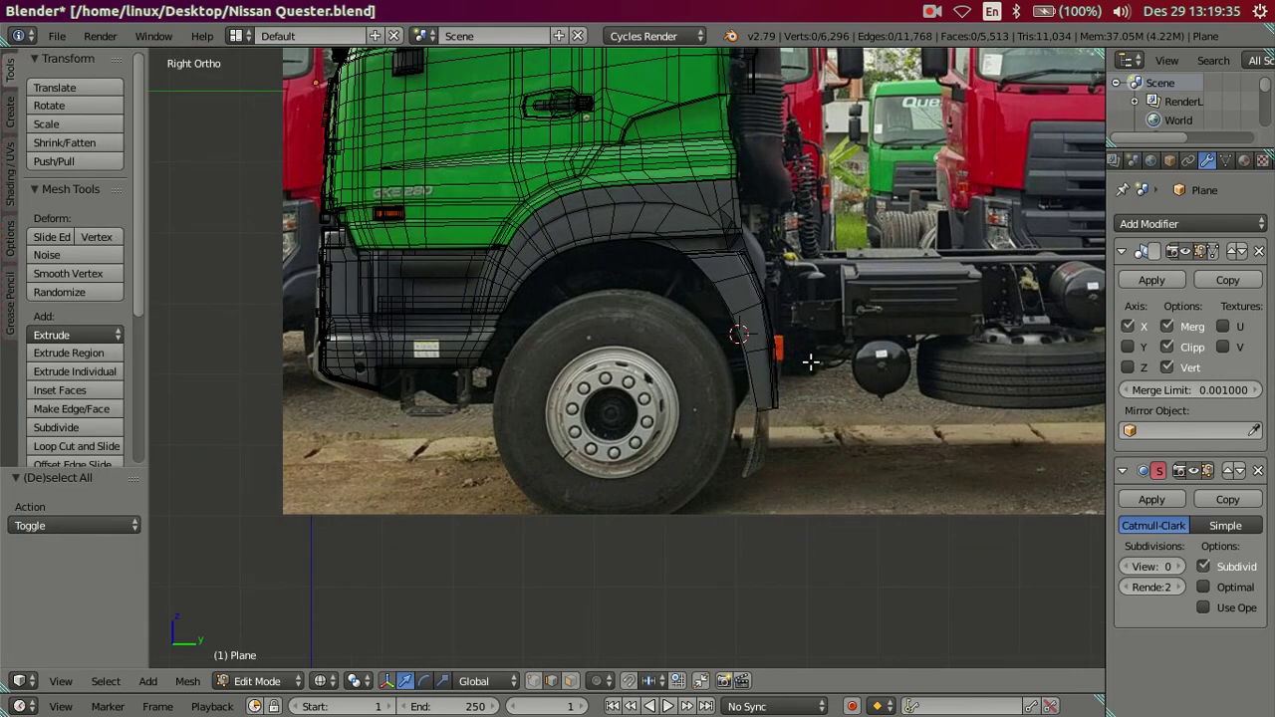
key("shift+a")
key("ctrl+s")
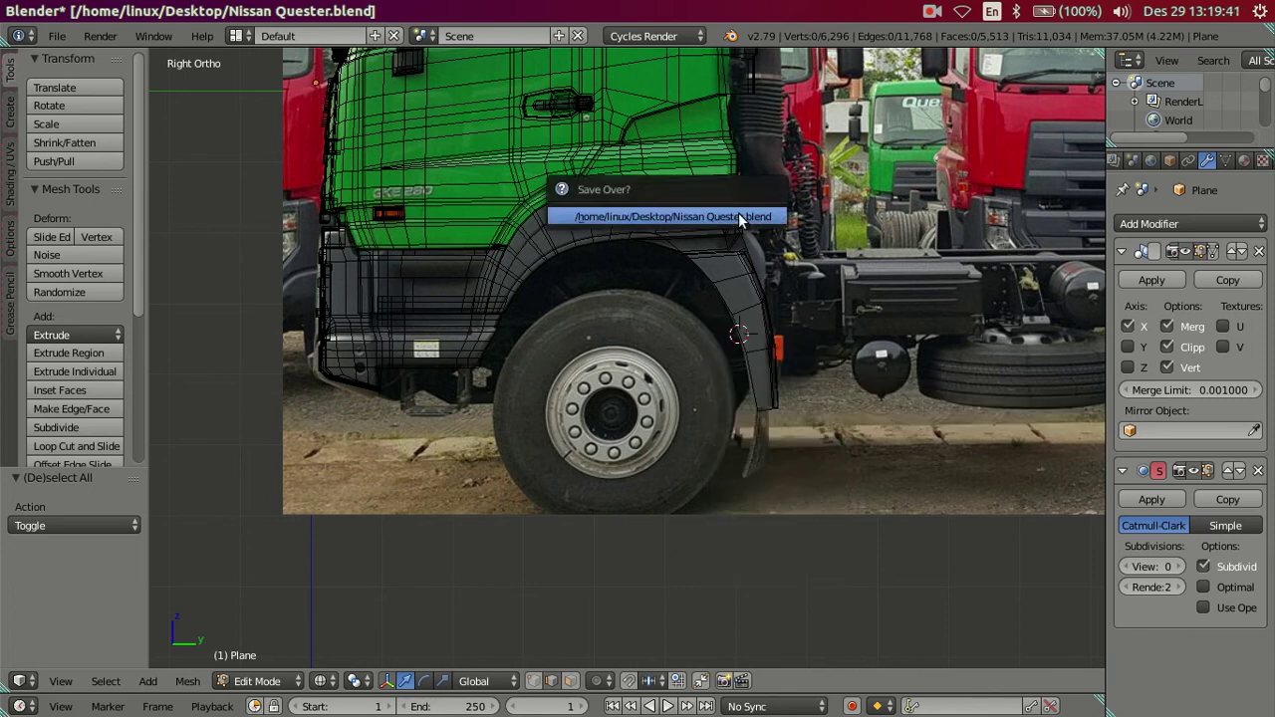